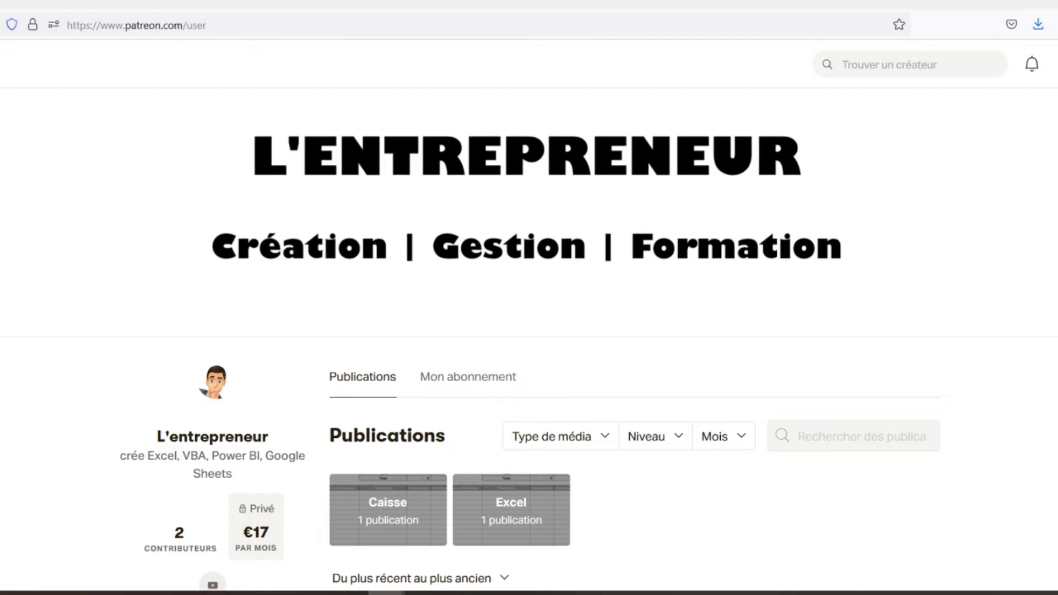
Look through the creator's Patreon publications, including the "Feuilles de caisse" post and its attached caisse.xlsx.
scroll(529, 330, "down", 2)
scroll(529, 330, "down", 2)
scroll(529, 331, "down", 2)
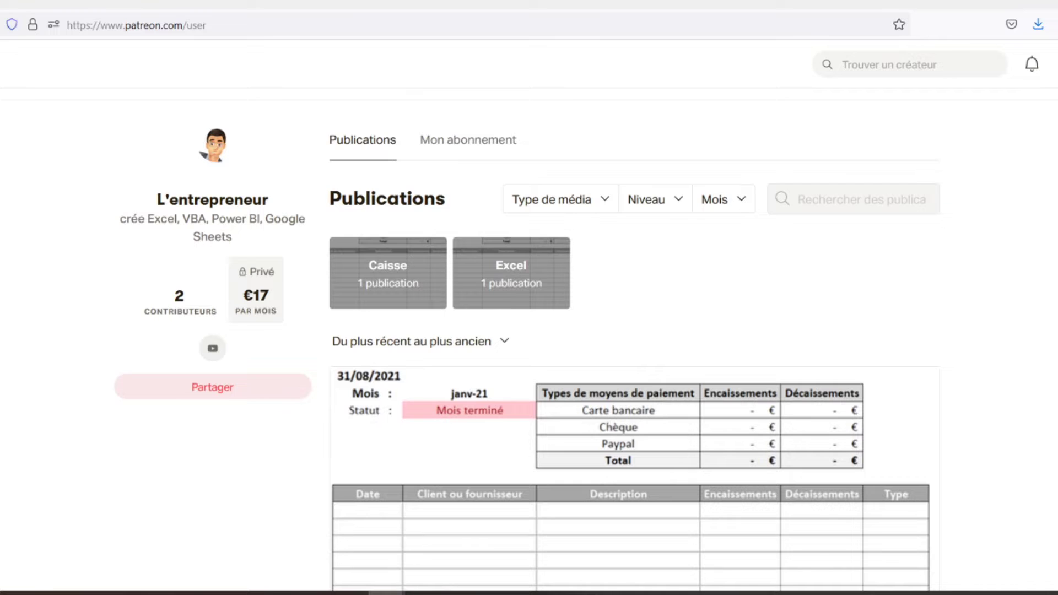
scroll(529, 331, "down", 2)
scroll(529, 331, "down", 2)
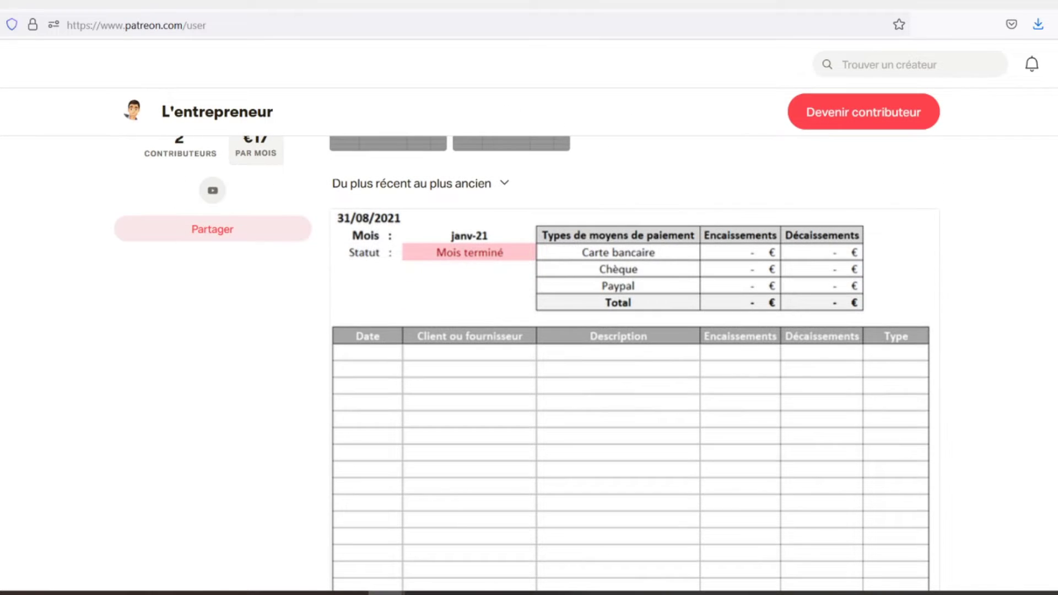
scroll(530, 331, "down", 2)
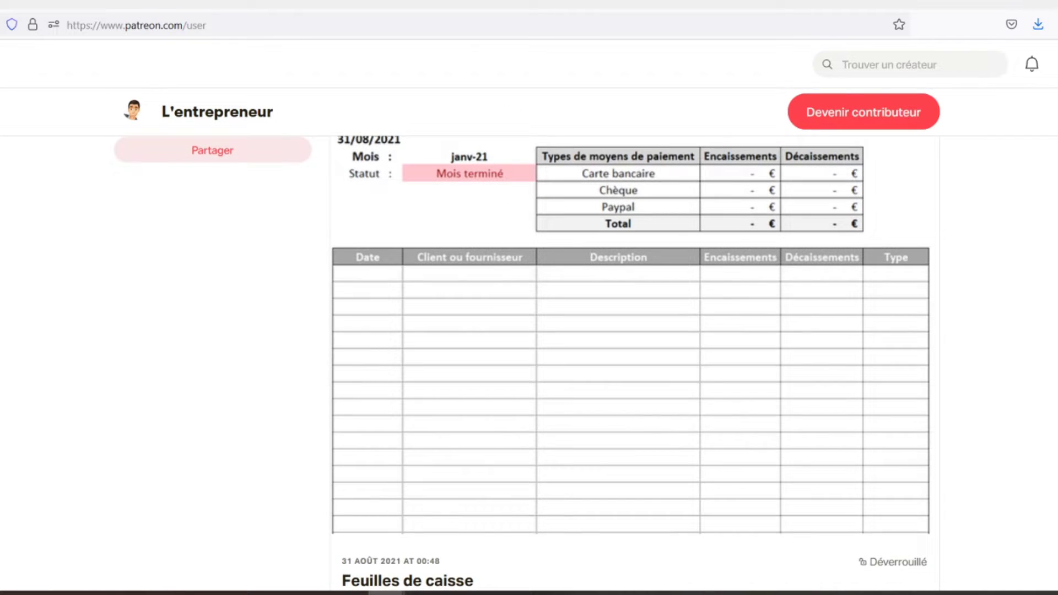
scroll(529, 331, "down", 2)
scroll(529, 330, "down", 2)
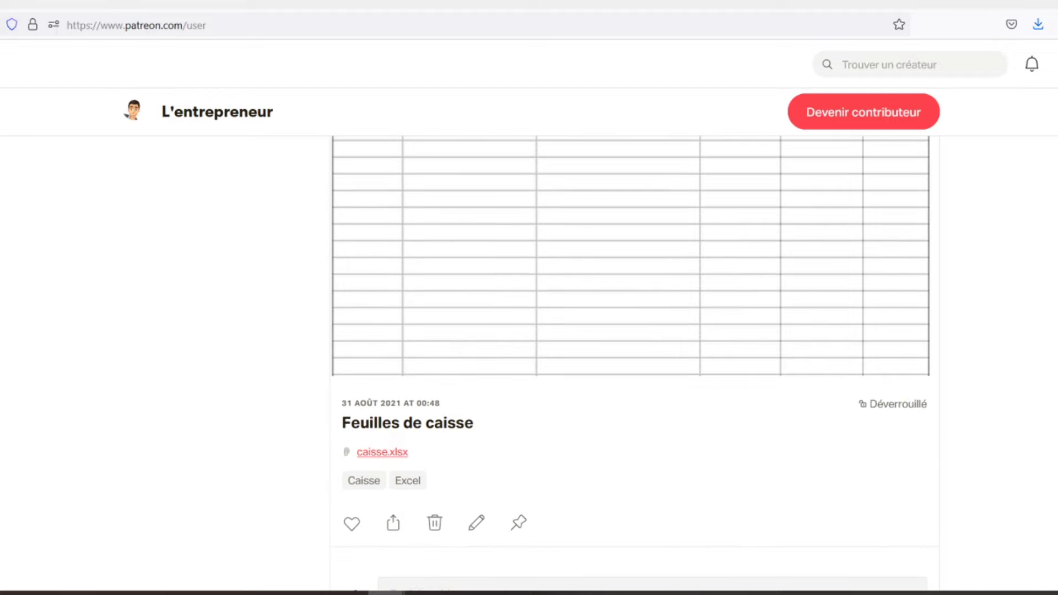
scroll(634, 364, "down", 2)
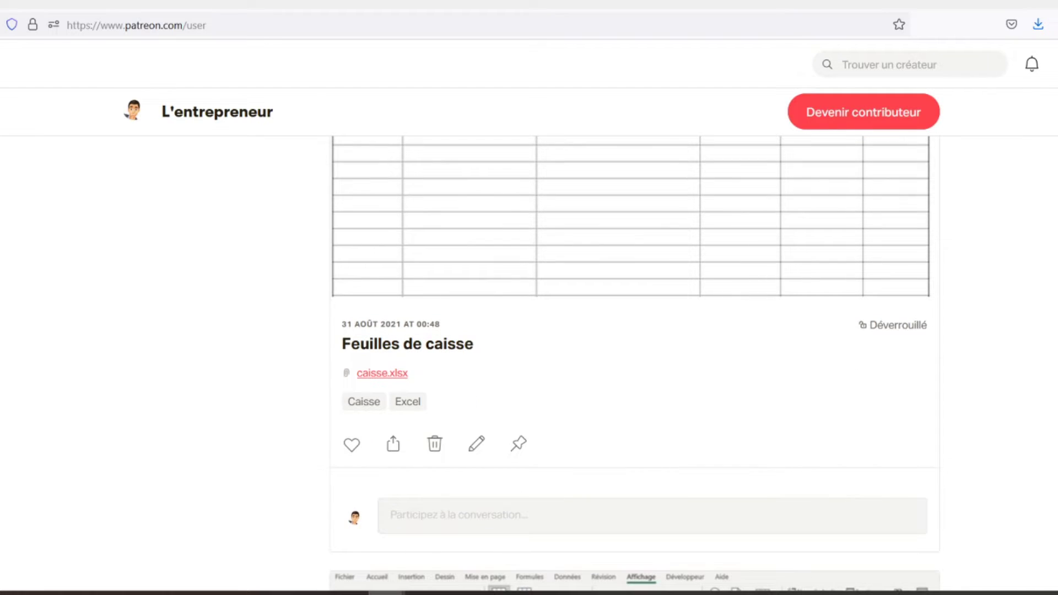
scroll(634, 364, "down", 2)
scroll(633, 364, "down", 4)
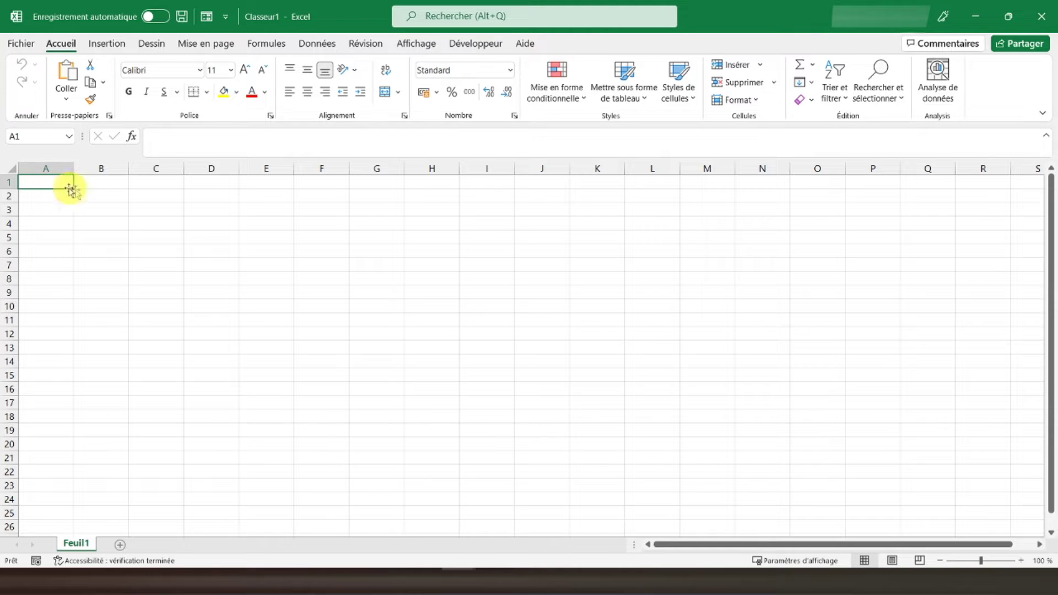
Merge and center cells B1:M2 and enter the title "Gestionnaire de parc Automobile".
left_click(95, 181)
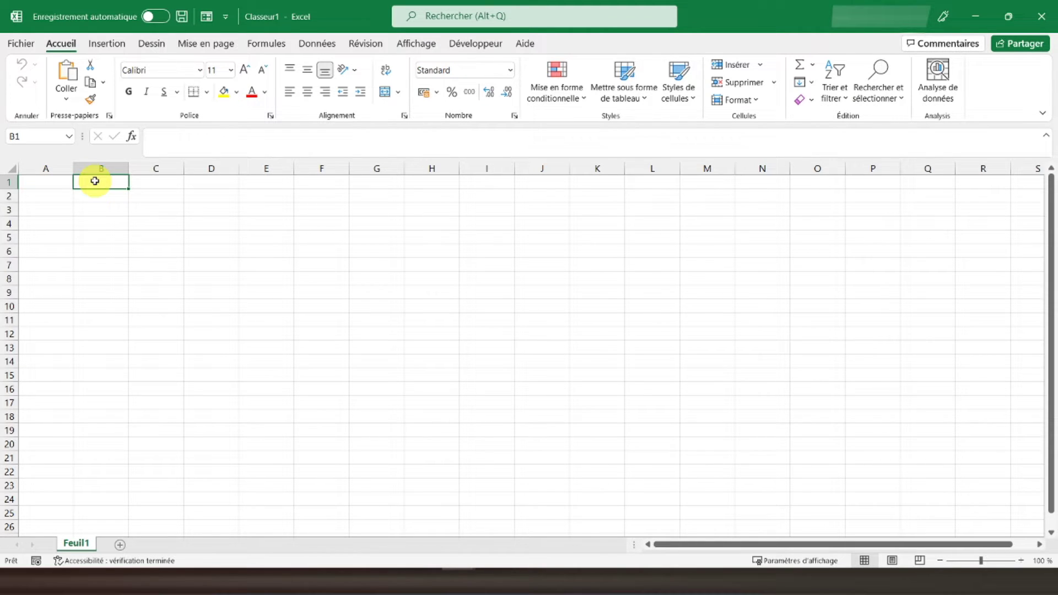
left_click_drag(94, 180, 720, 189)
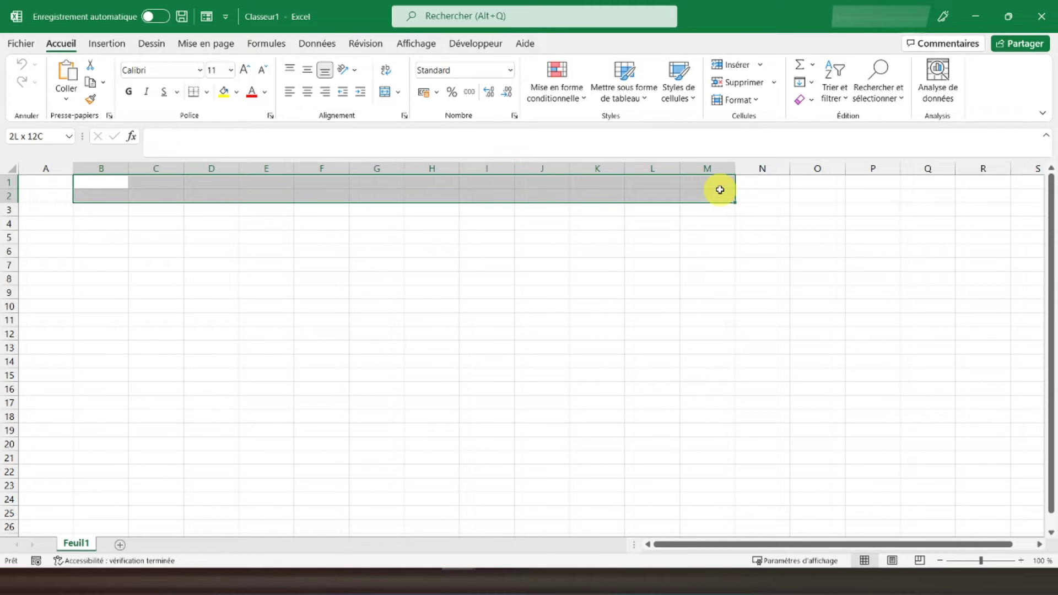
left_click(386, 98)
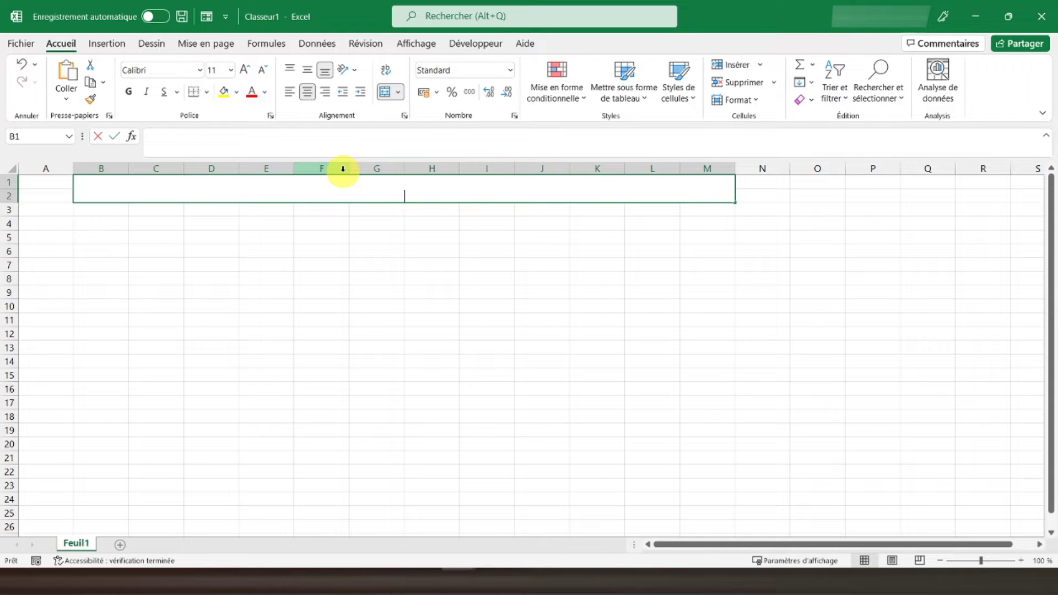
type("Gestionnaire de parc Automobile")
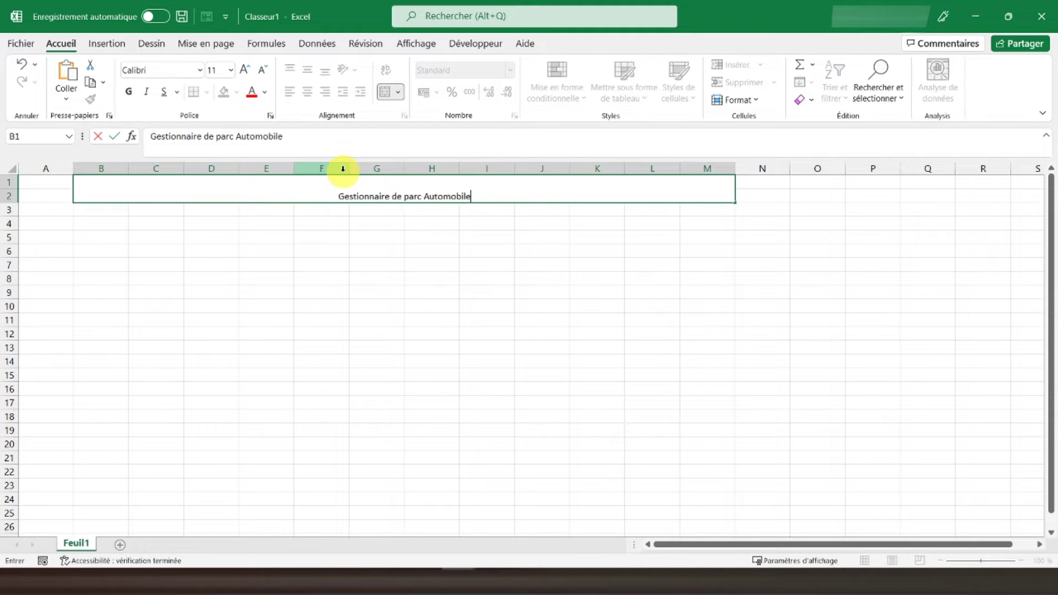
key("Return")
Format the title as vertically centered, bold, size 22 text with a thick outside border.
left_click(348, 194)
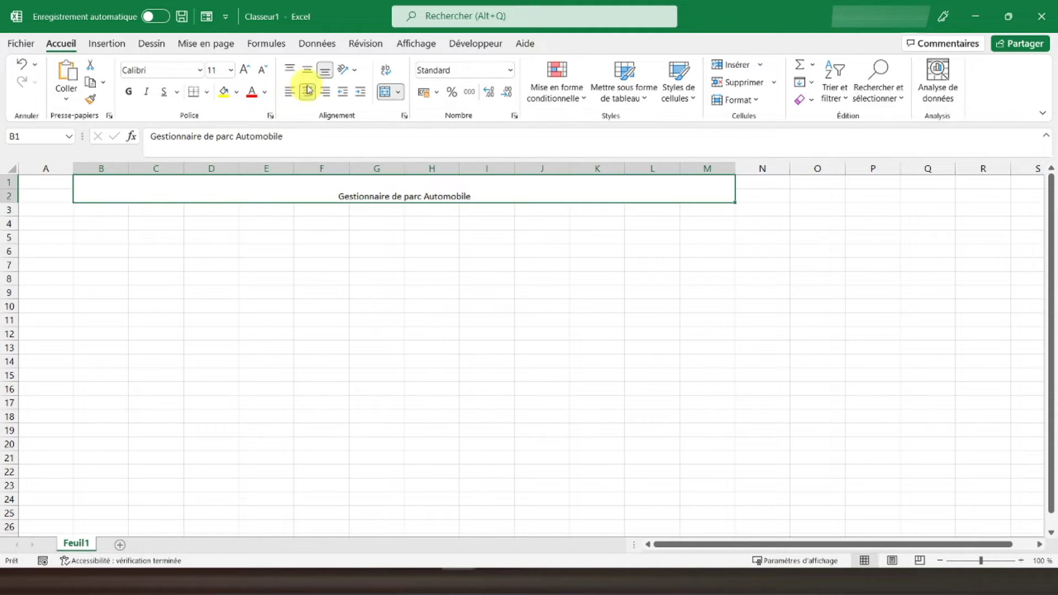
left_click(308, 70)
left_click(253, 70)
left_click(253, 70)
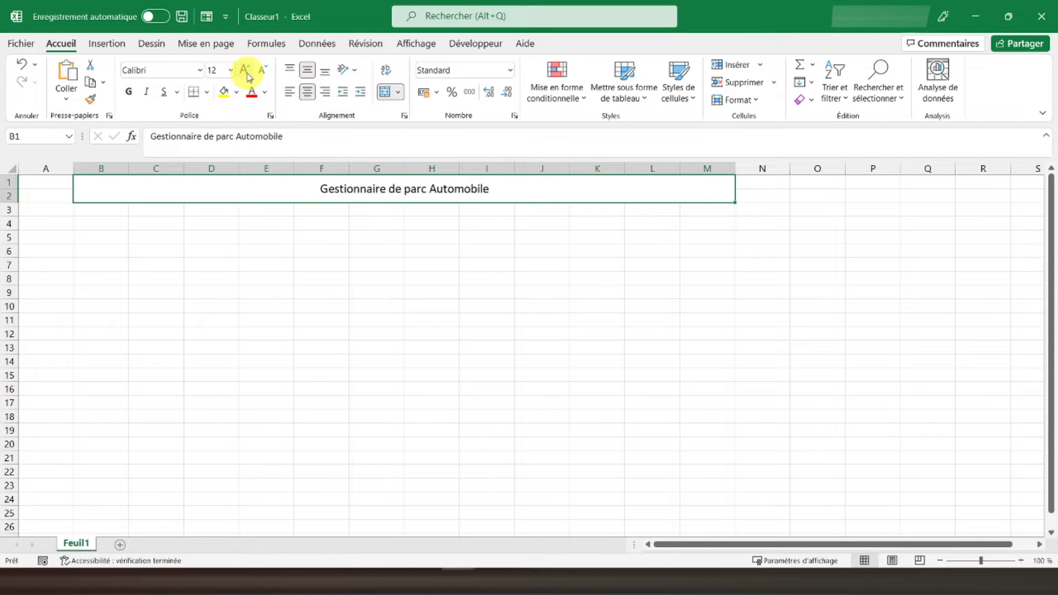
left_click(130, 92)
left_click(245, 70)
left_click(245, 70)
left_click(246, 70)
left_click(246, 70)
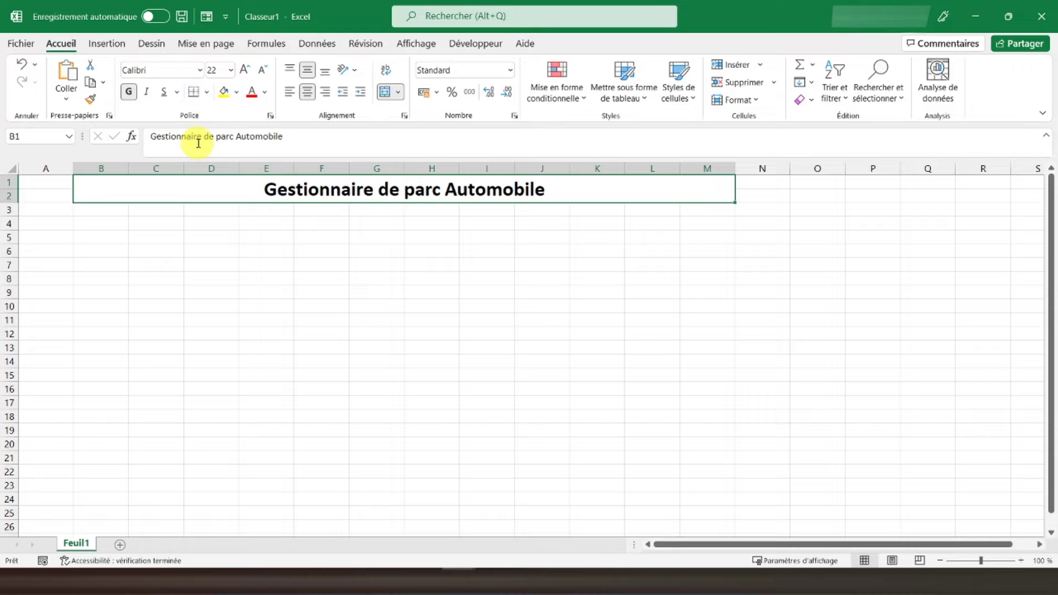
left_click(209, 94)
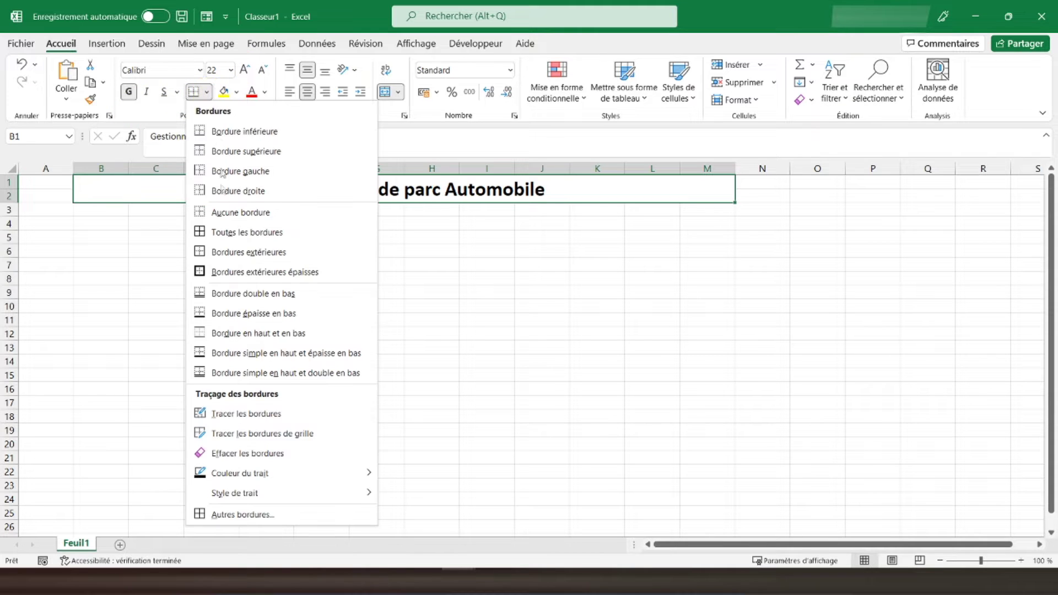
left_click(224, 274)
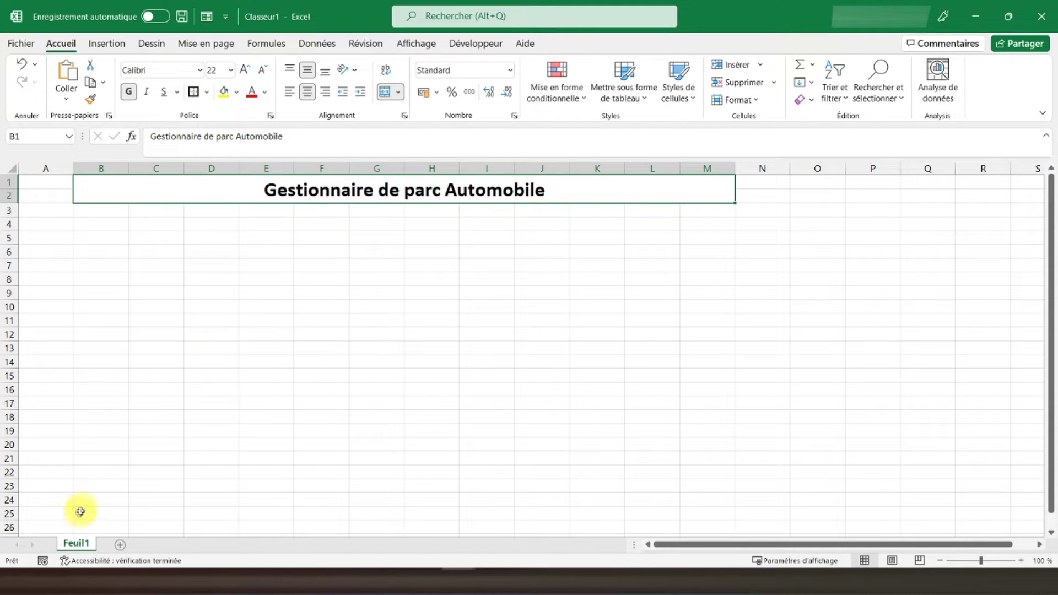
Rename the worksheet Feuil1 as "Tableau de bord".
double_click(80, 544)
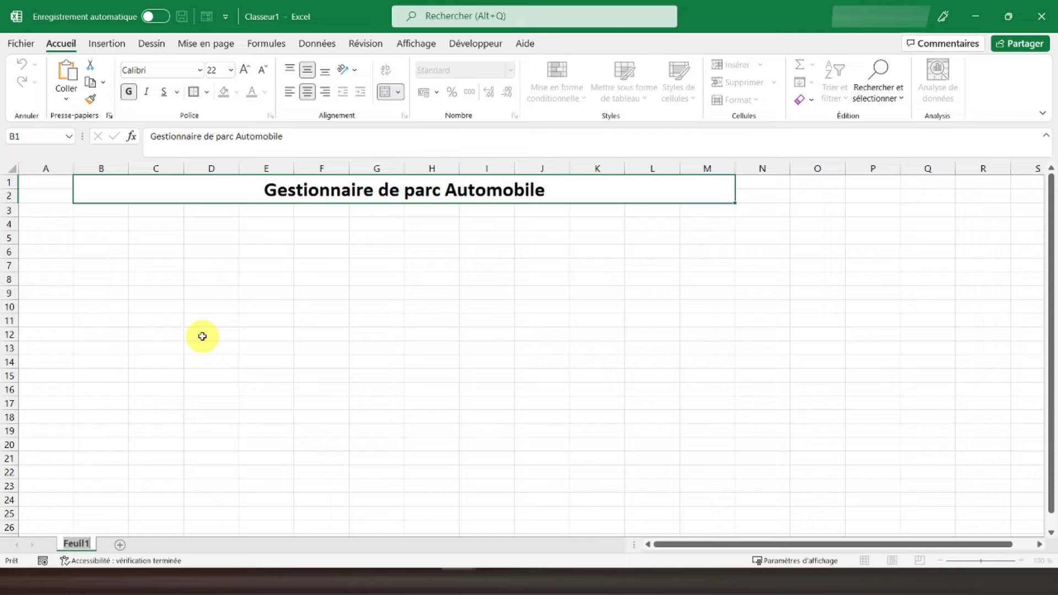
type("T")
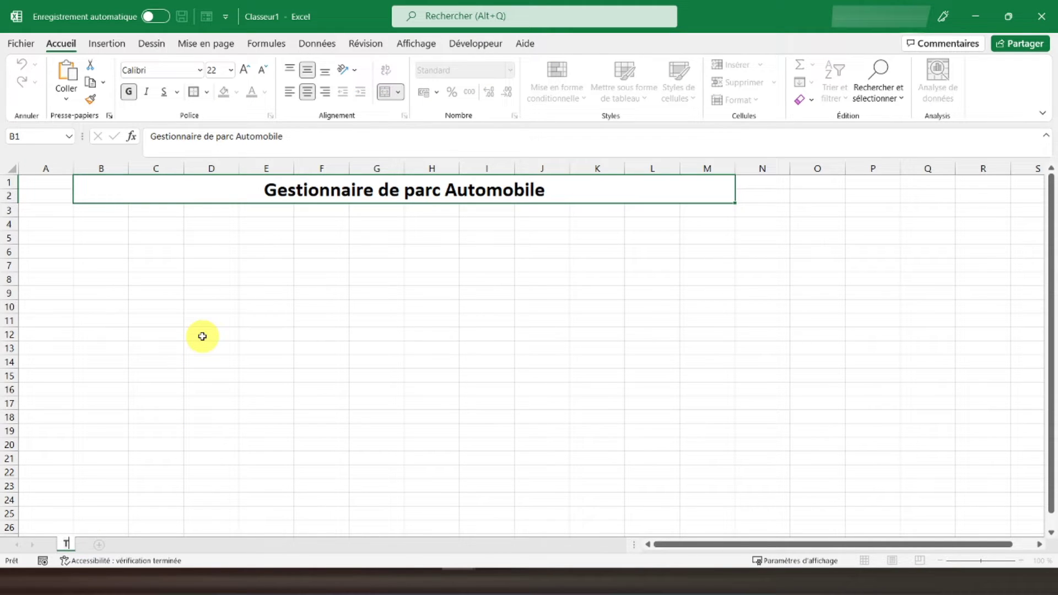
type("ableau de bord")
key("Return")
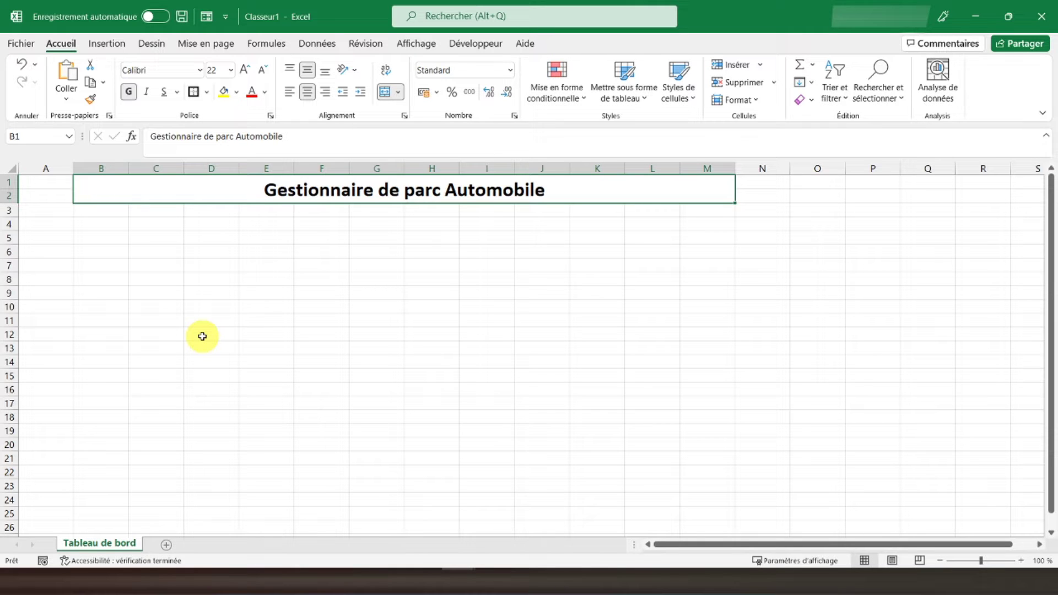
Merge and center cells B3:E3, then add the bold heading "Consommation moyenne" with an outside border.
left_click(93, 214)
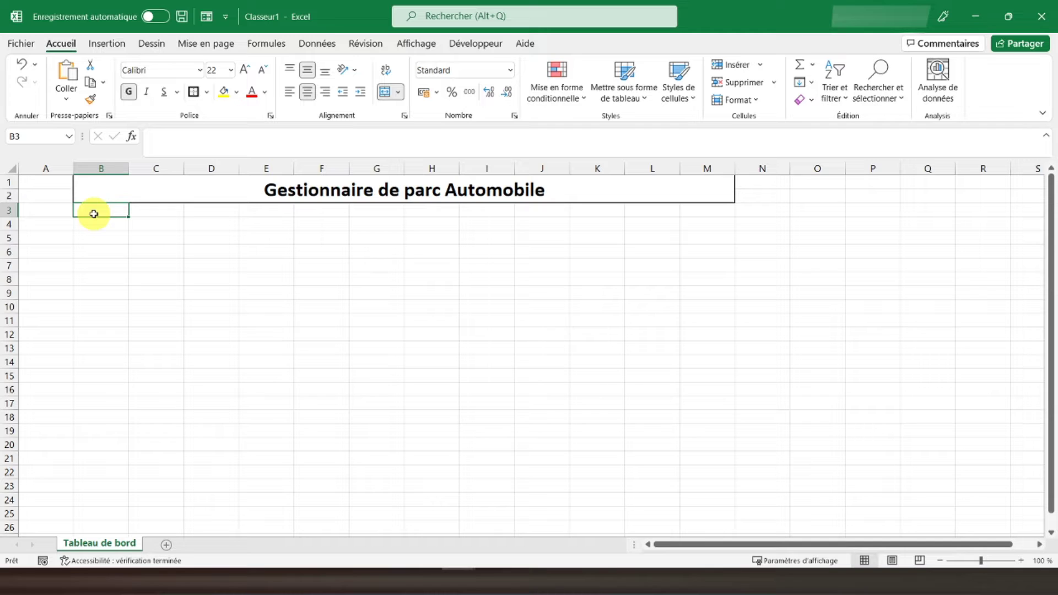
left_click_drag(97, 214, 270, 213)
left_click(388, 94)
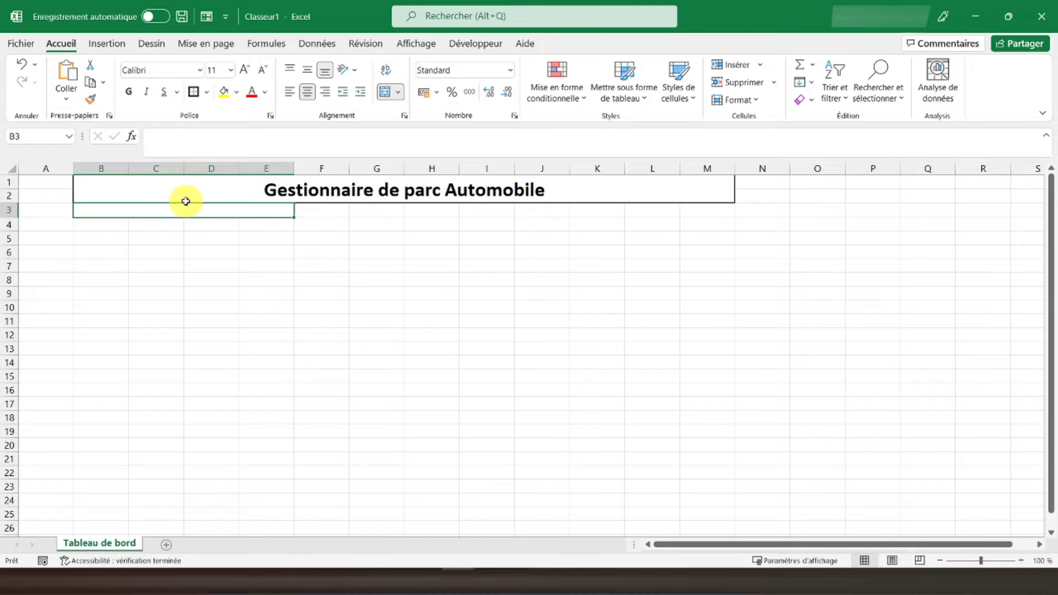
type("Consommation ")
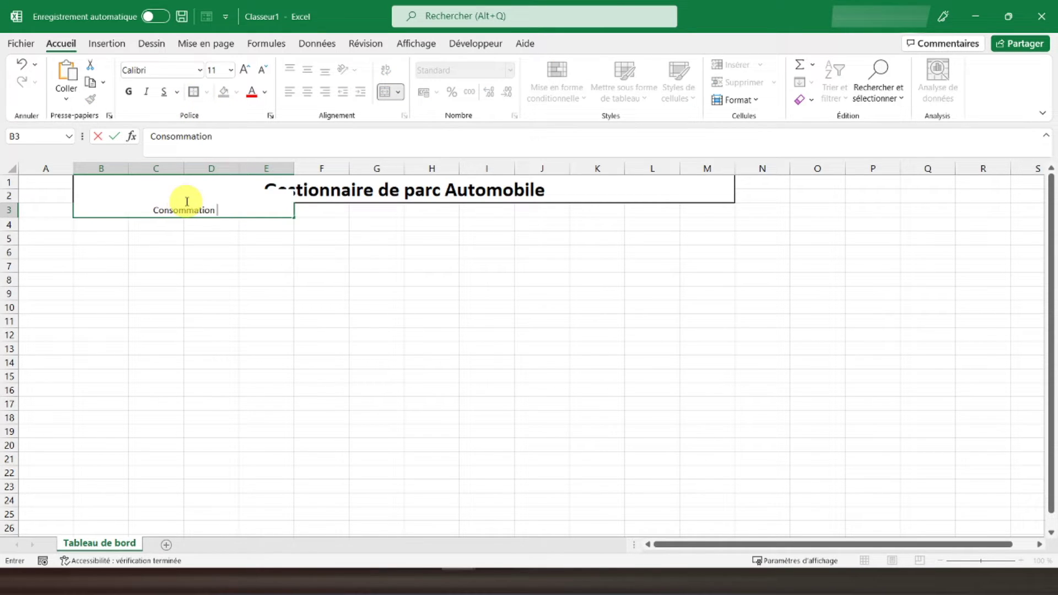
type("moyenne")
key("Return")
type("*")
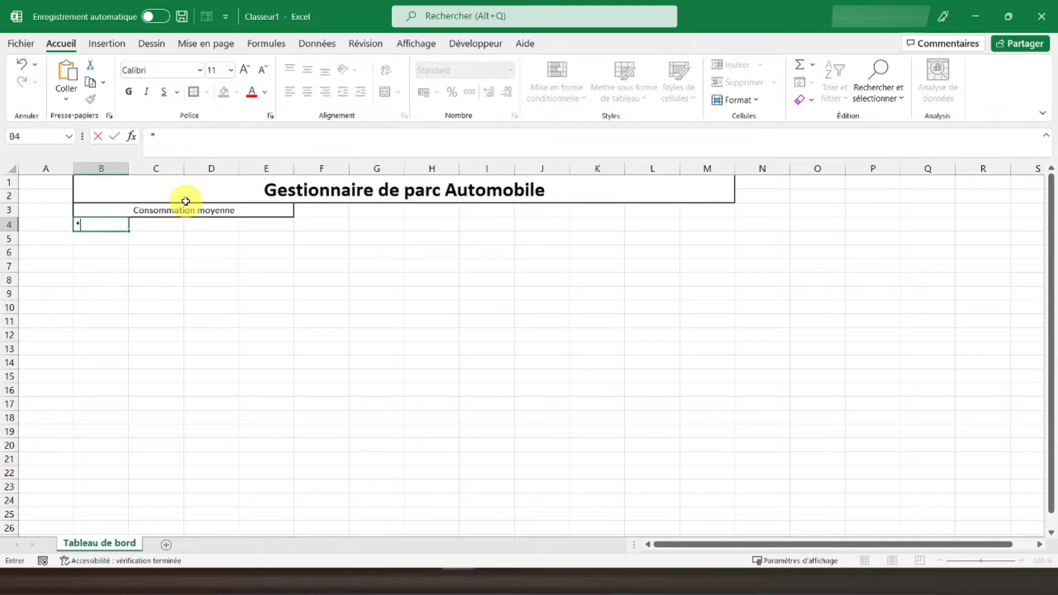
key("Escape")
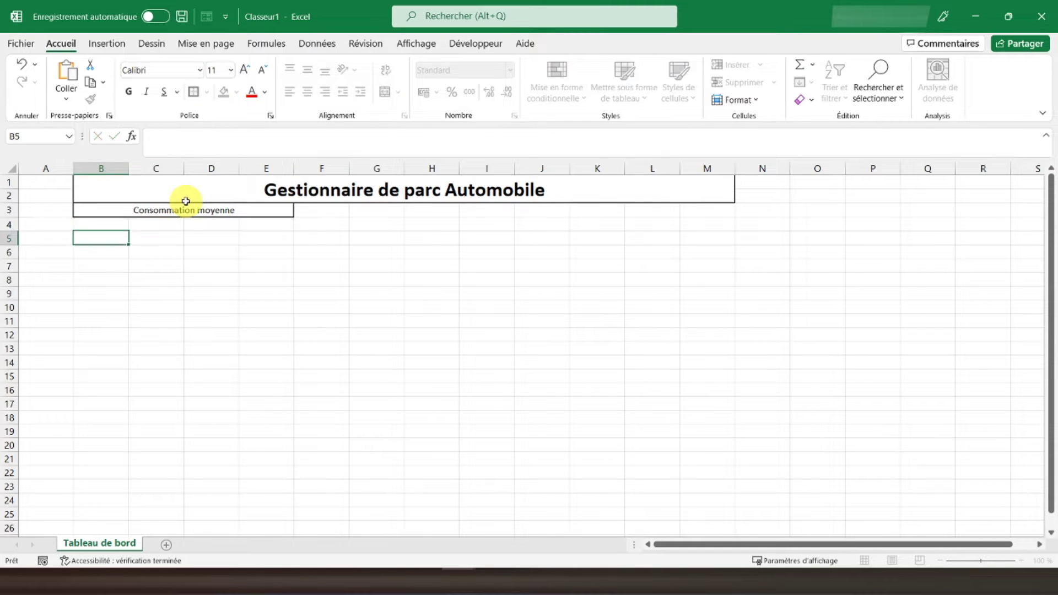
left_click(211, 211)
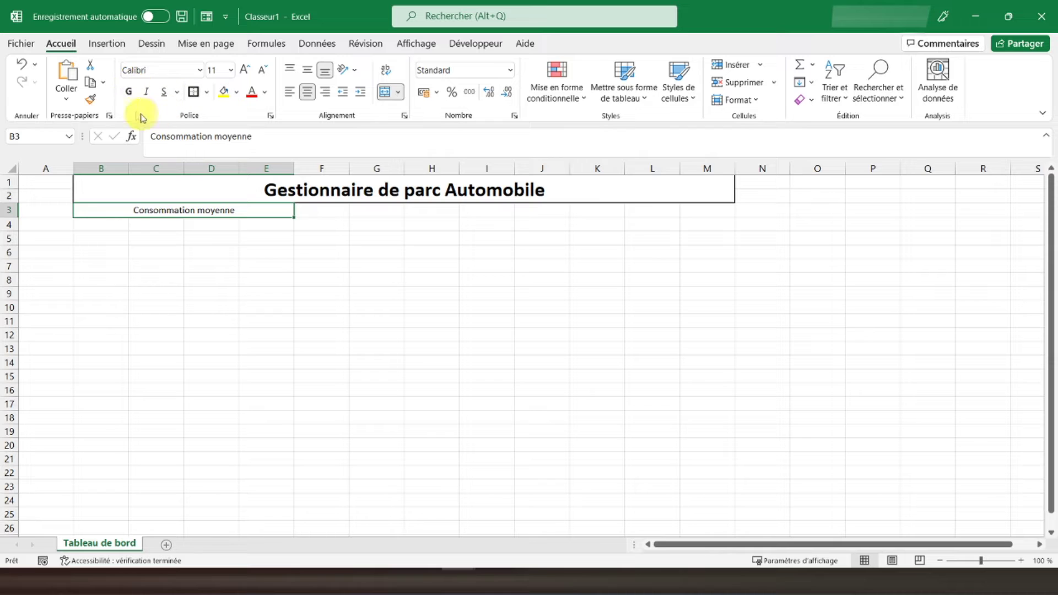
left_click(129, 92)
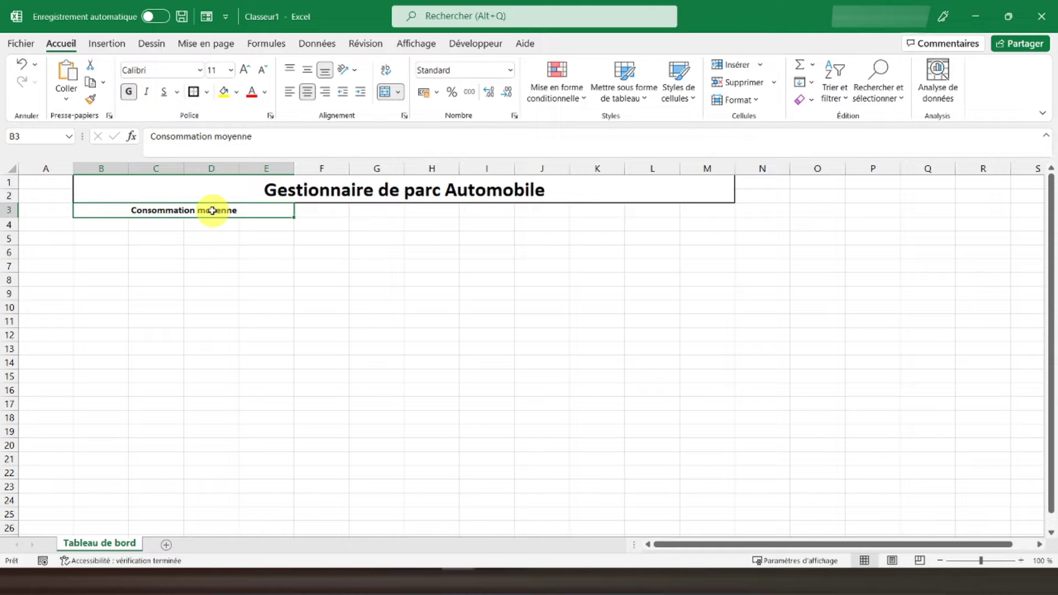
Merge and center cells F3:I3, then add the bold heading "Utilisation par conducteur" with an outside border.
left_click_drag(321, 210, 487, 205)
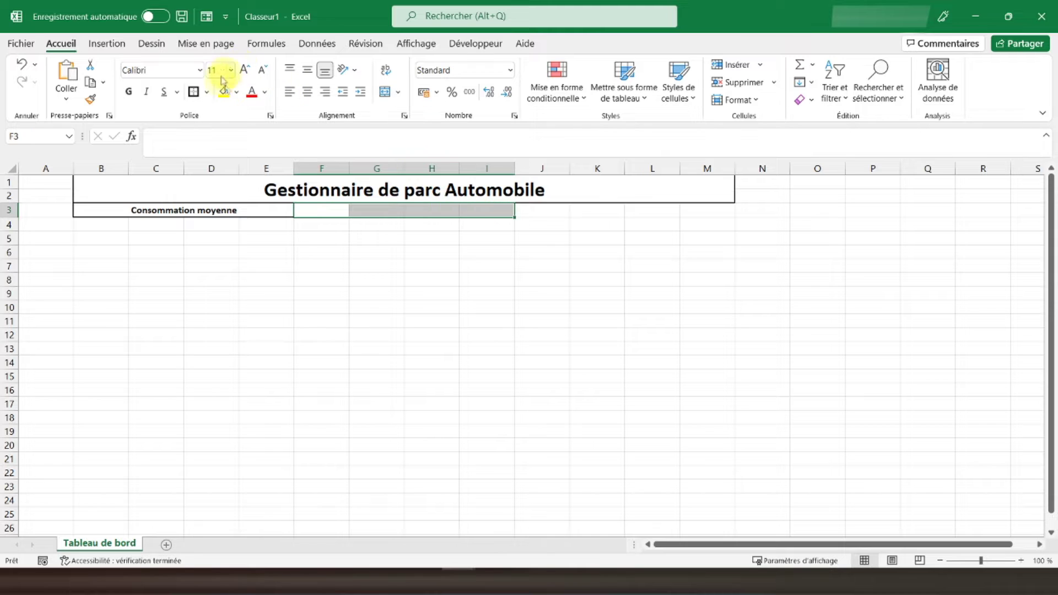
left_click(385, 92)
left_click(128, 92)
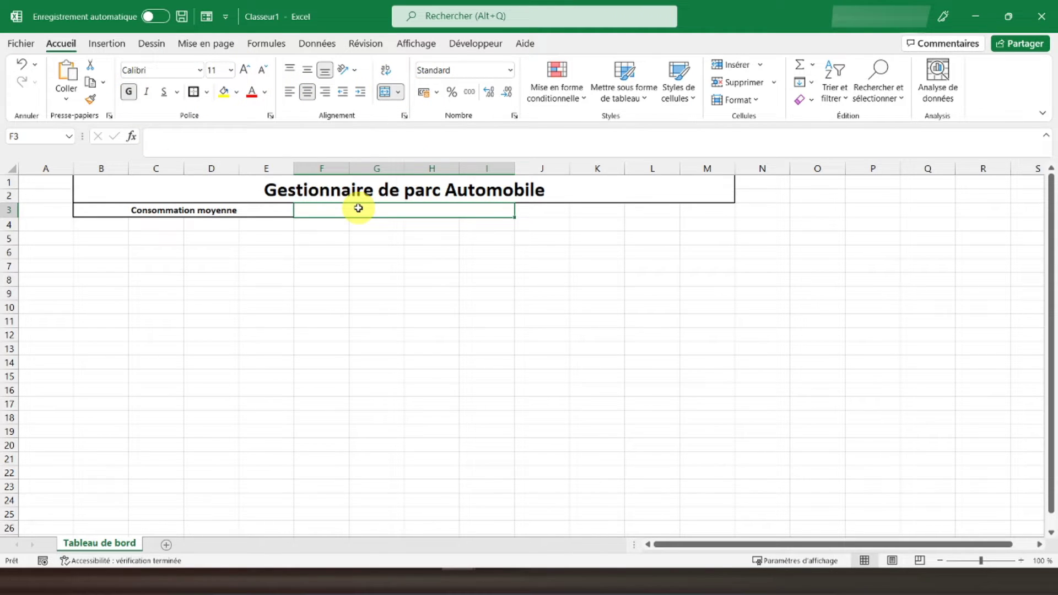
type("Utilisation par o")
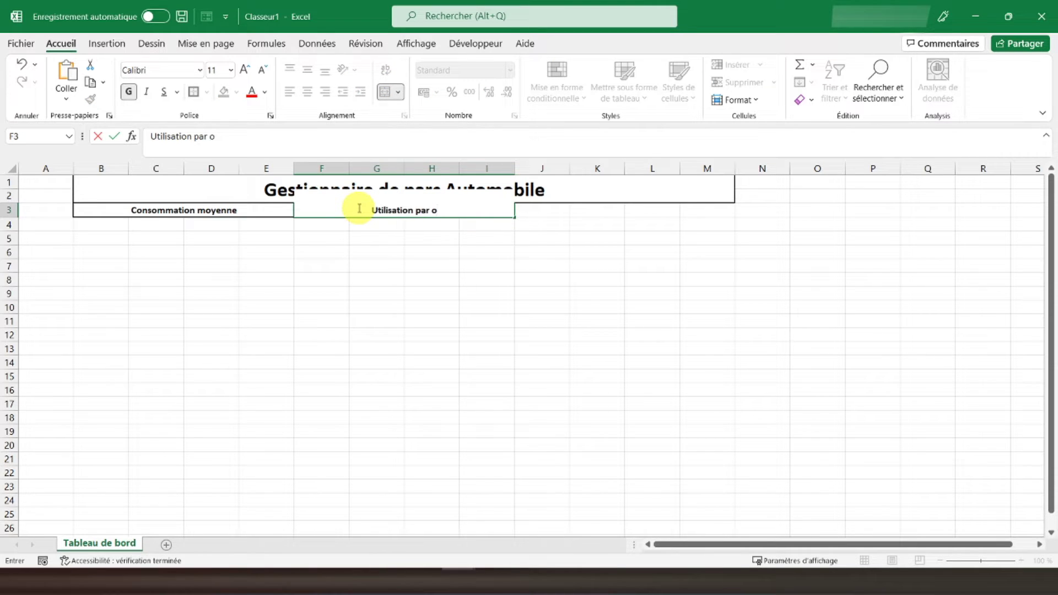
key("BackSpace")
type("conducteu")
type("r")
key("Return")
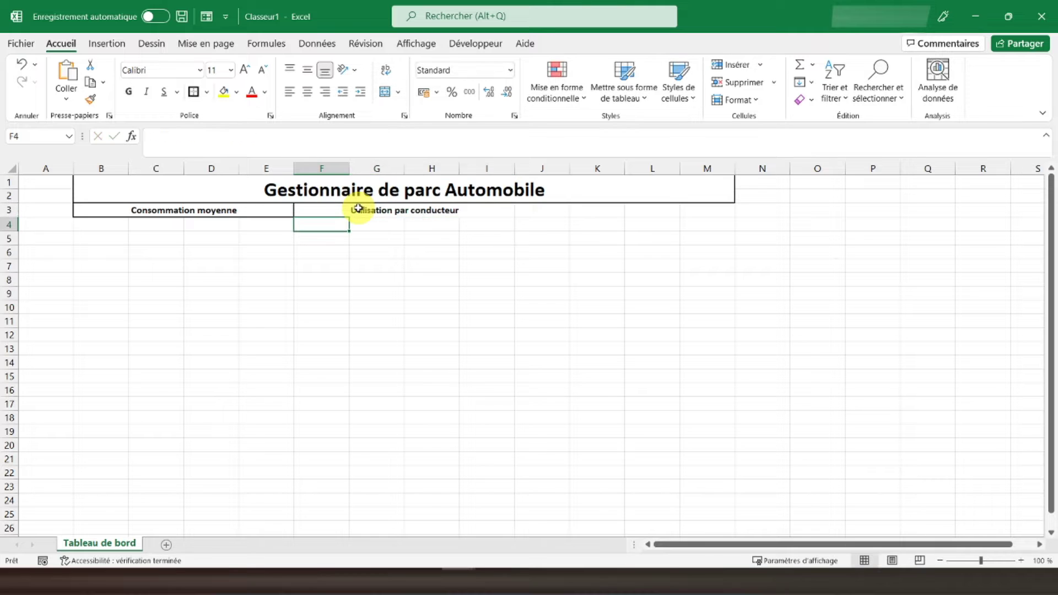
left_click(356, 209)
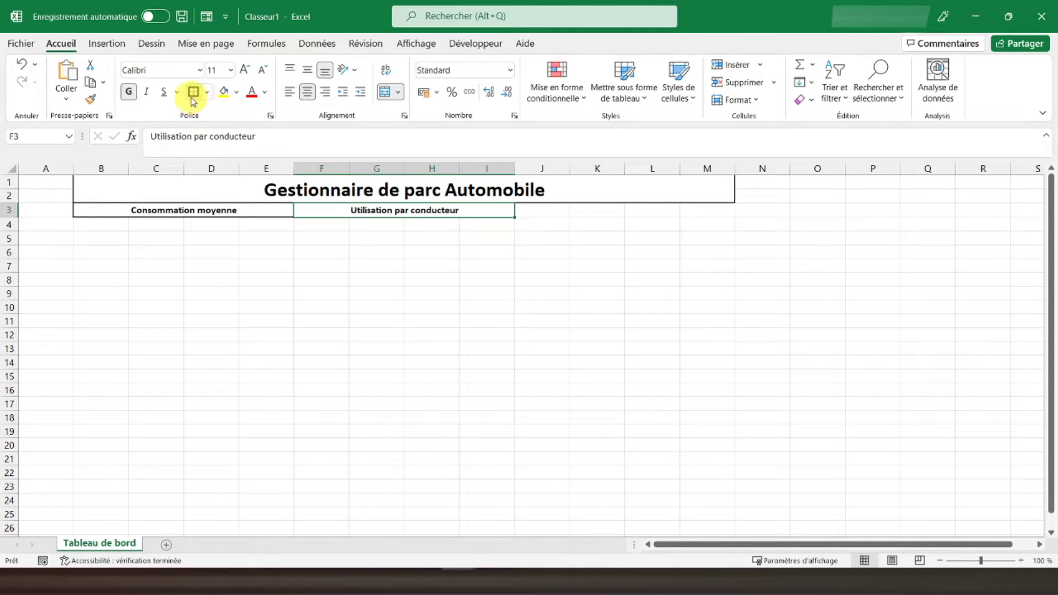
Merge and center cells J3:M3, then add the bold heading "Répartition des dépenses" with an outside border.
left_click_drag(541, 208, 728, 209)
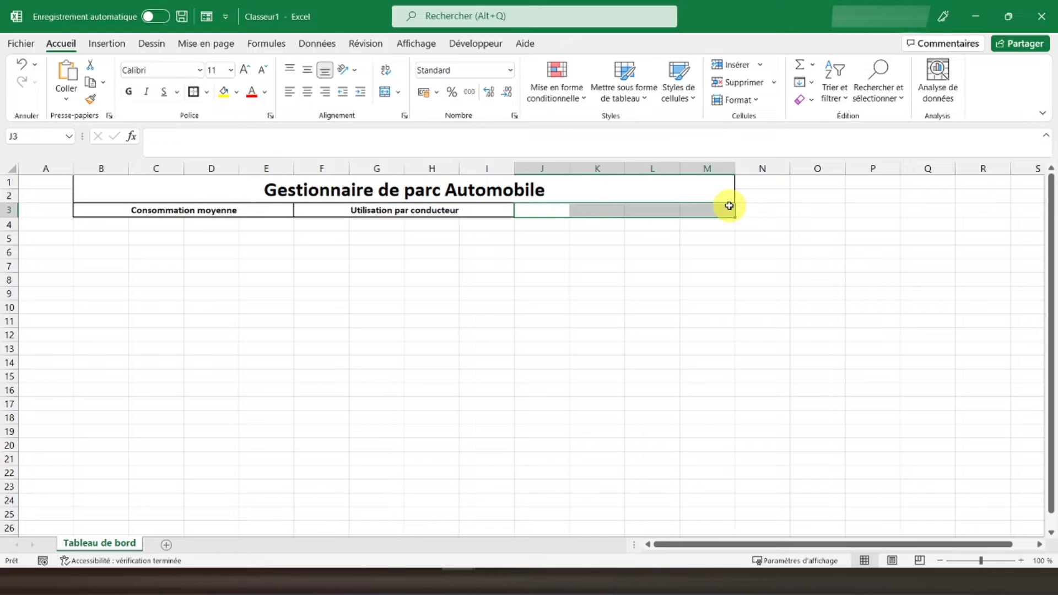
left_click(385, 91)
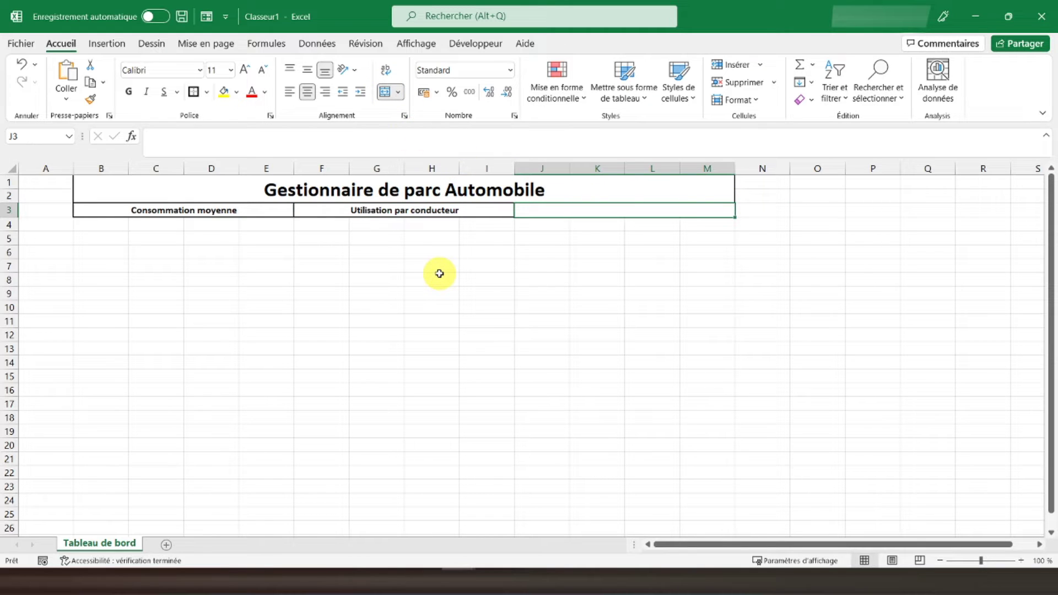
type("Répartition des dépes")
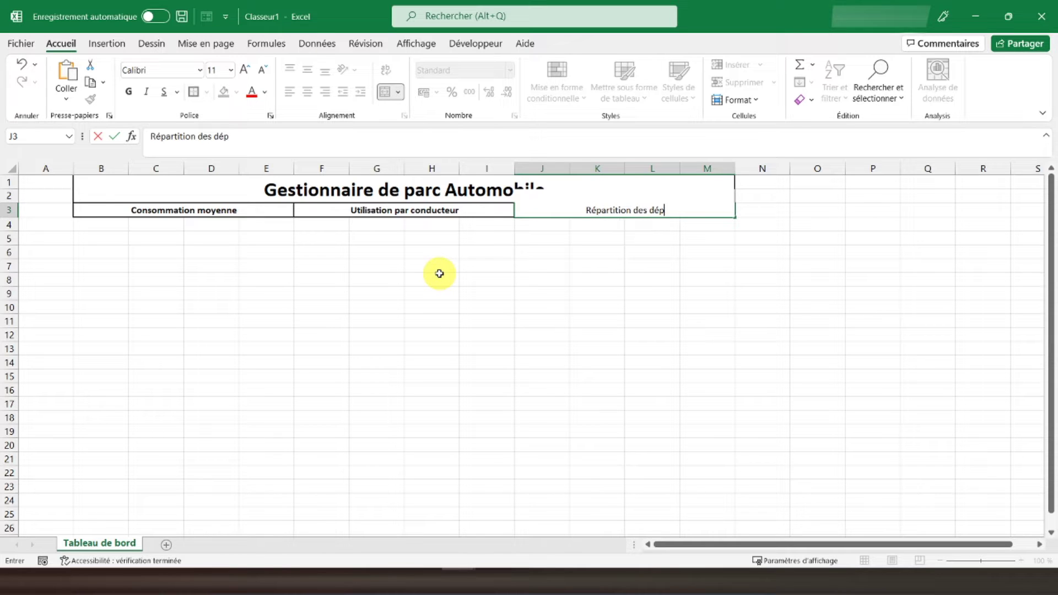
key("BackSpace")
type("nses")
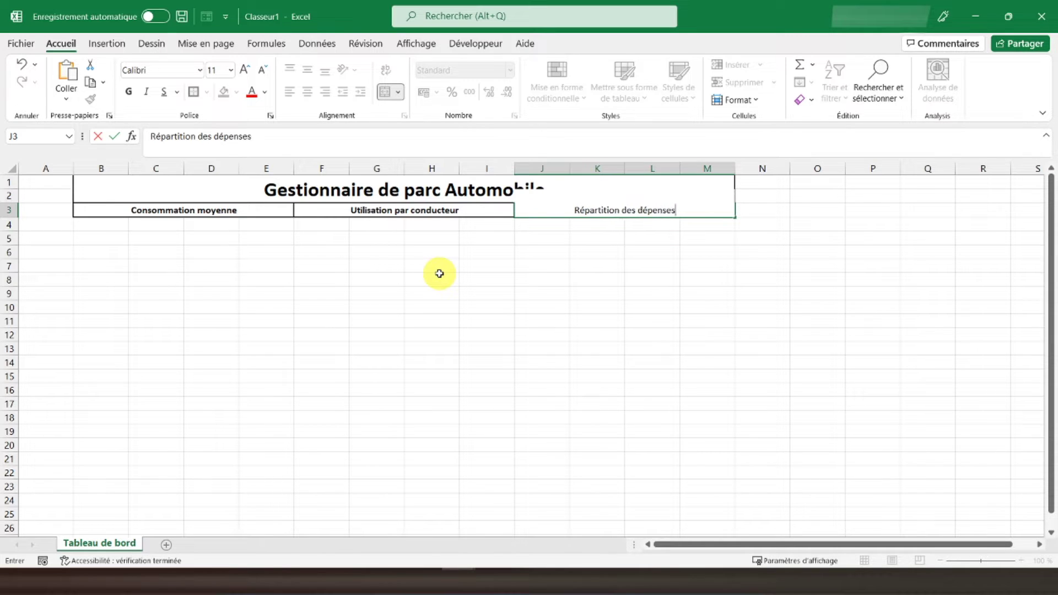
key("Return")
left_click(531, 210)
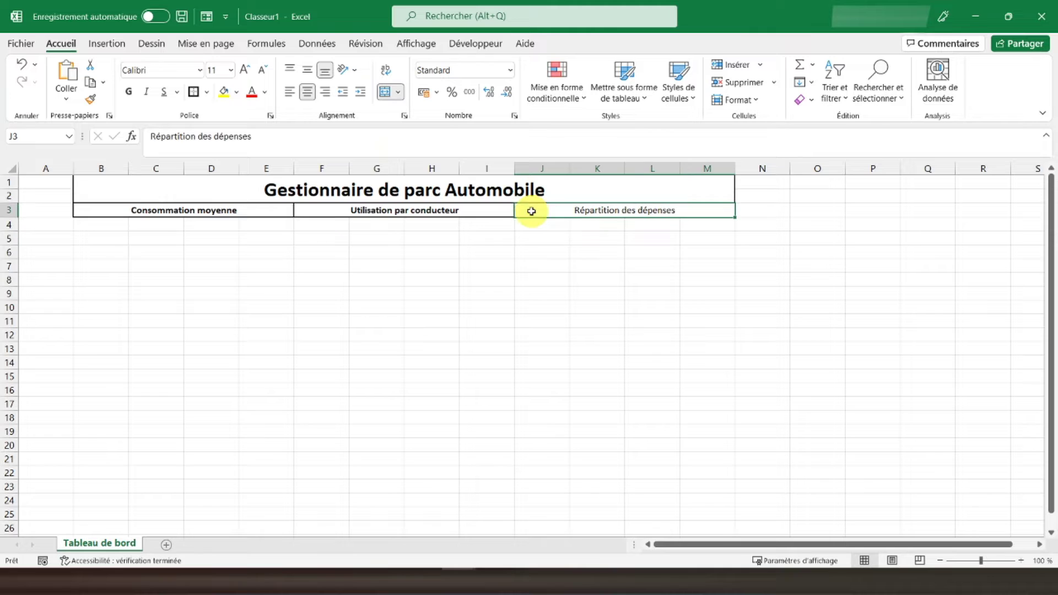
left_click(130, 93)
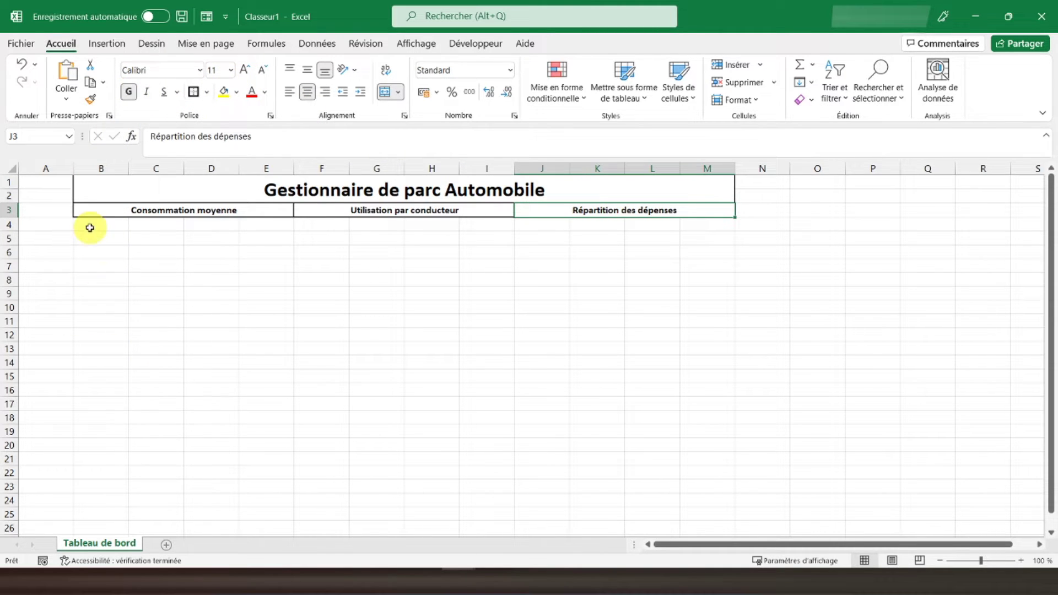
Outline cells B4:E10 with an outside border, then merge and center B11:E11 and enter "Prix au litre".
left_click_drag(87, 227, 271, 307)
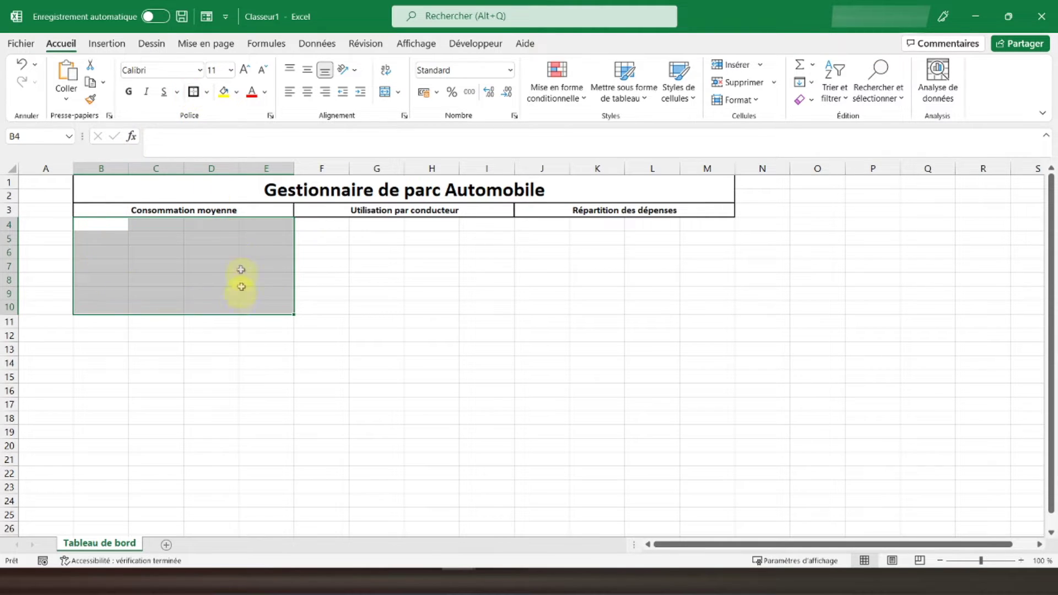
left_click(96, 324)
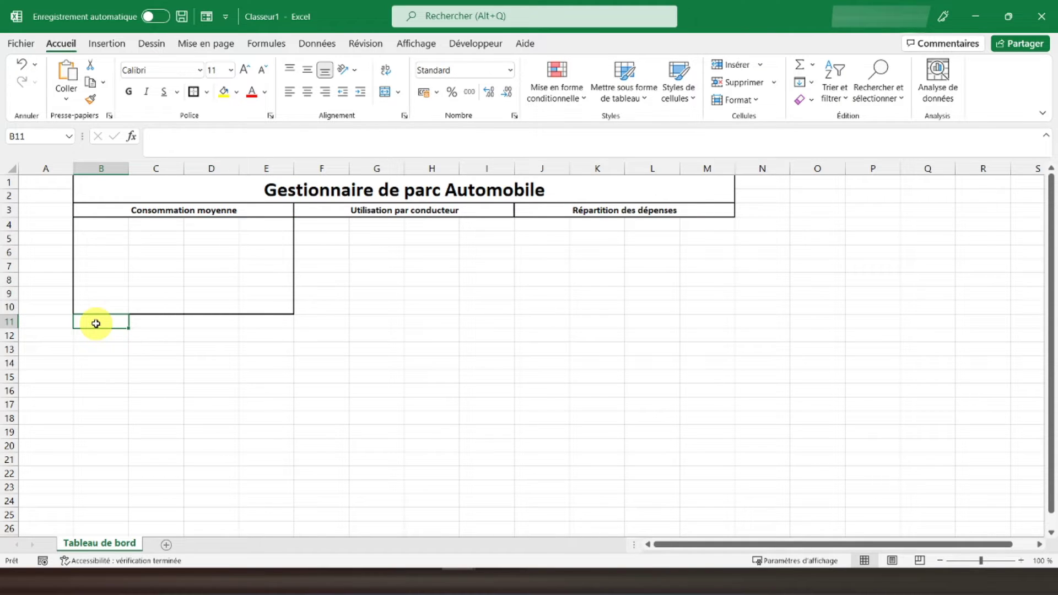
left_click_drag(96, 323, 253, 321)
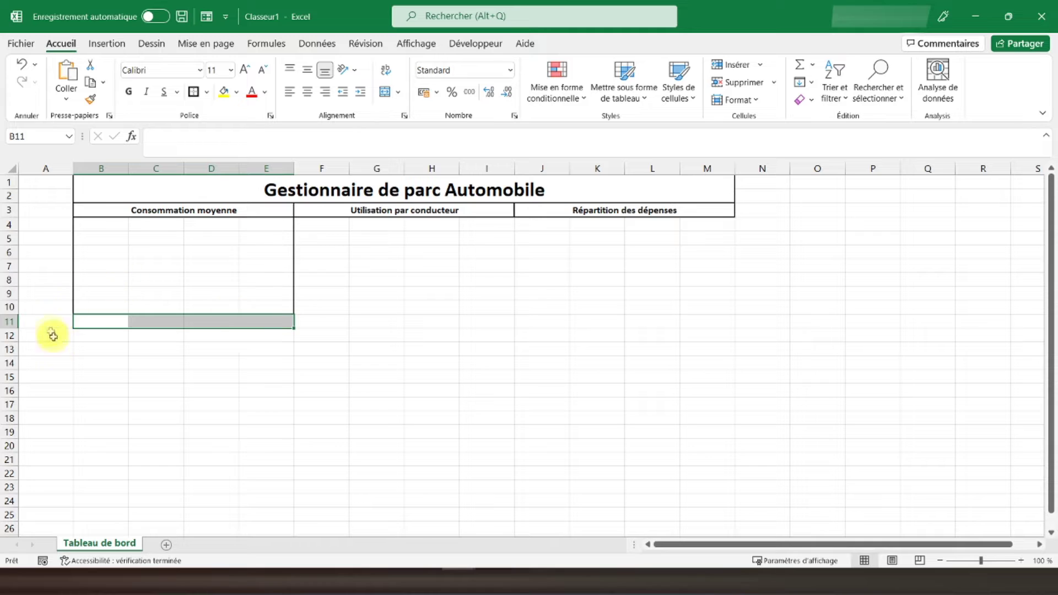
left_click(385, 93)
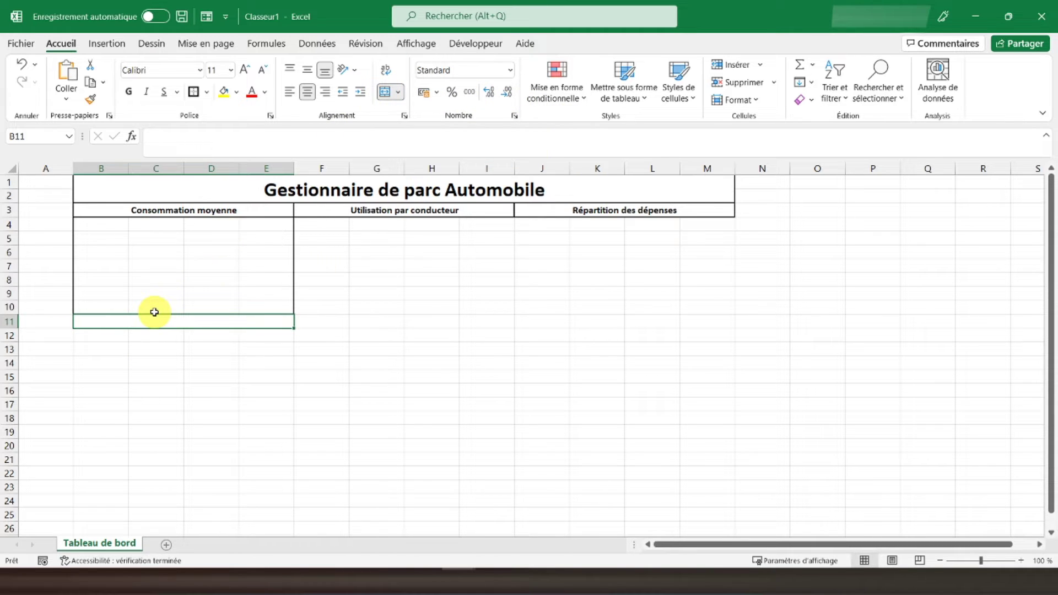
type("Prix au litre")
key("Return")
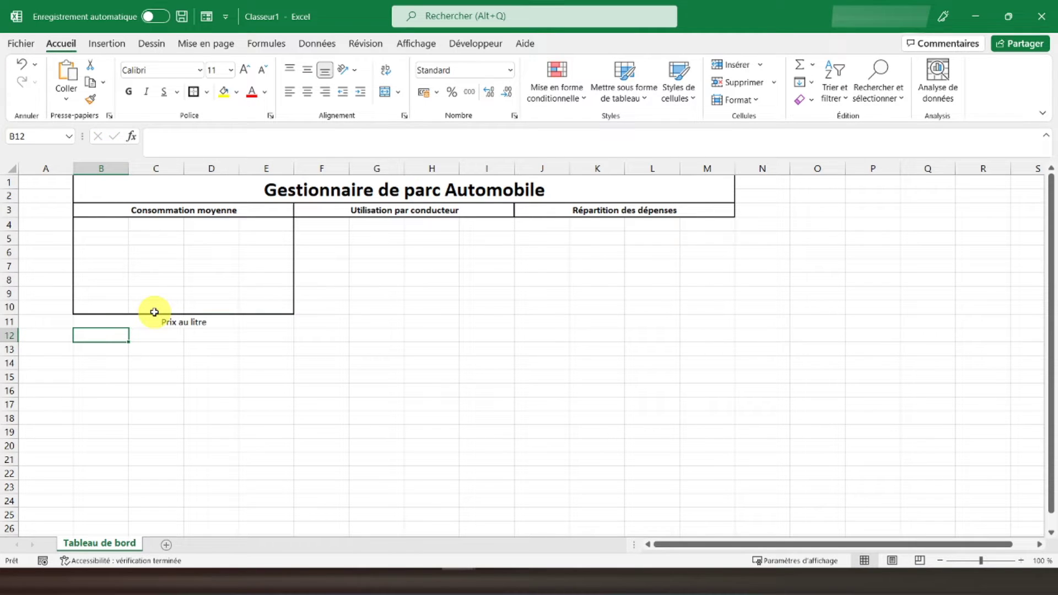
Copy the formatting of the "Consommation moyenne" heading onto the "Prix au litre" heading.
left_click(155, 323)
left_click_drag(125, 209, 123, 303)
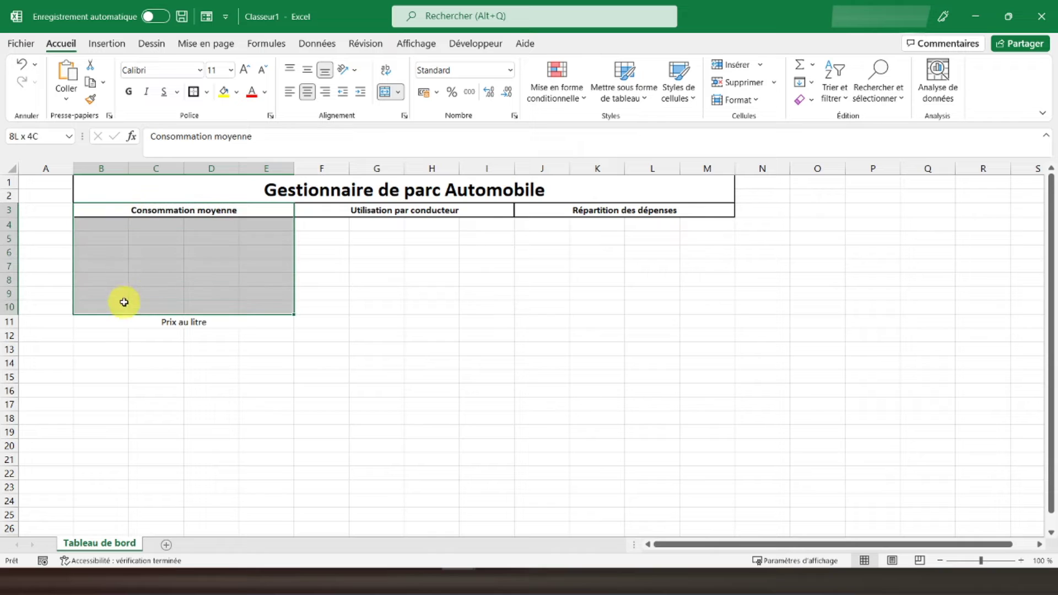
left_click(89, 98)
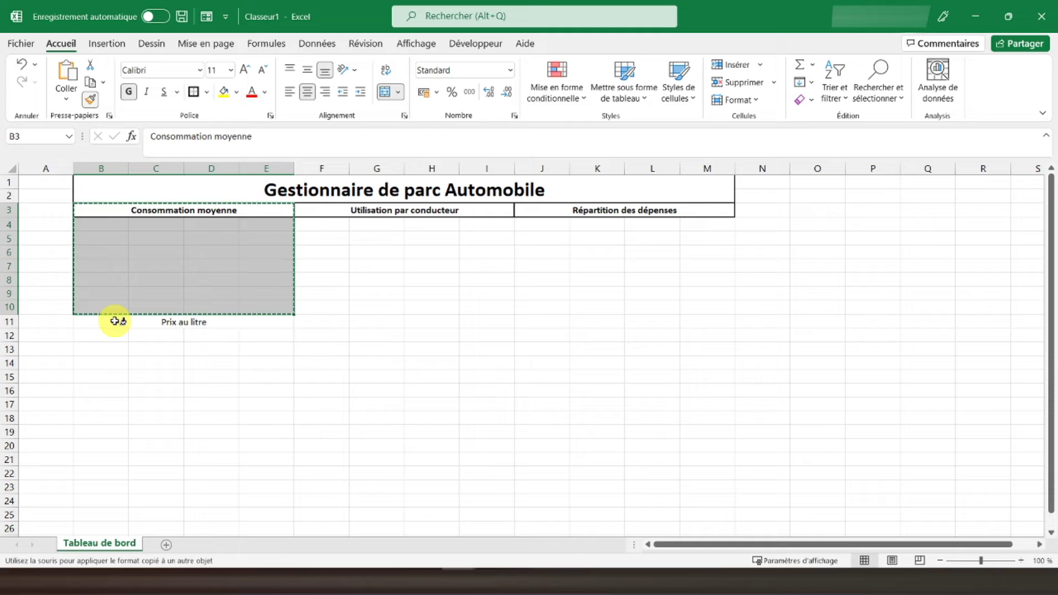
left_click(115, 322)
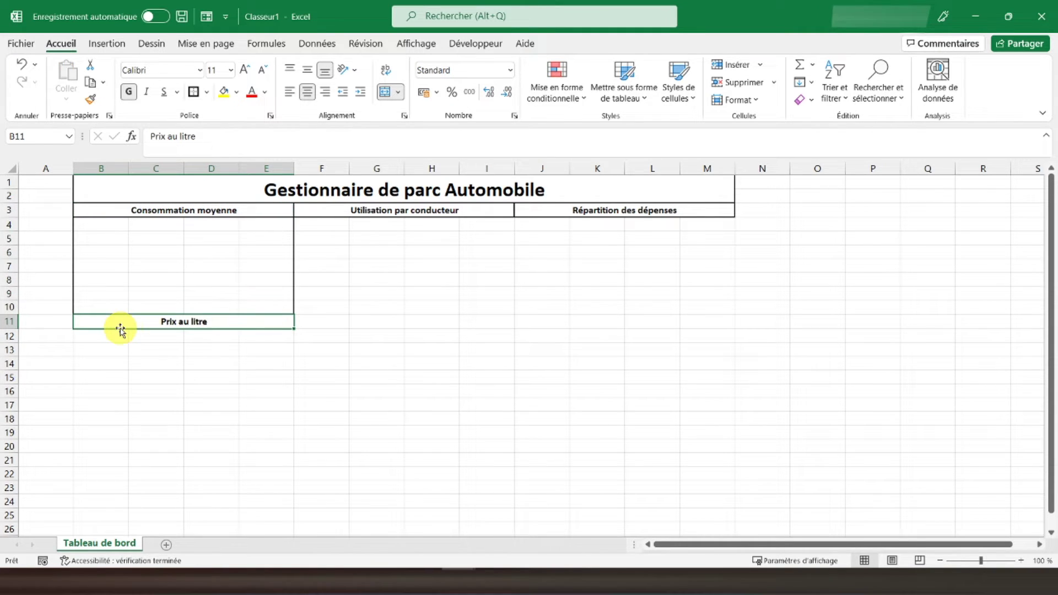
Add outside borders around the section areas B12:E18, F4:I18 and J4:M18.
left_click(108, 336)
left_click_drag(93, 334, 265, 417)
left_click(195, 92)
left_click(210, 266)
left_click_drag(309, 225, 495, 418)
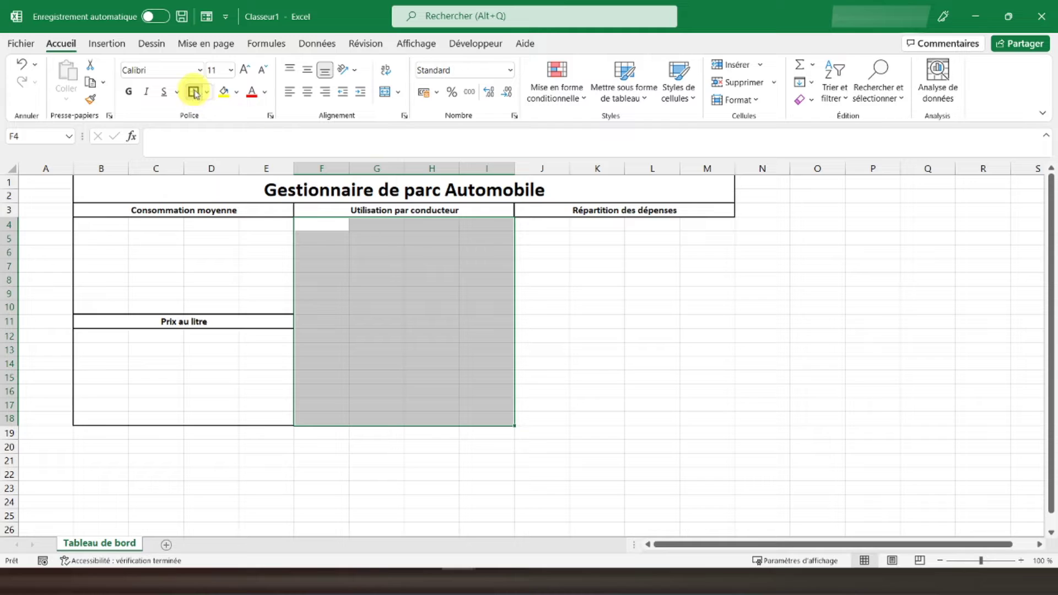
left_click_drag(535, 229, 704, 413)
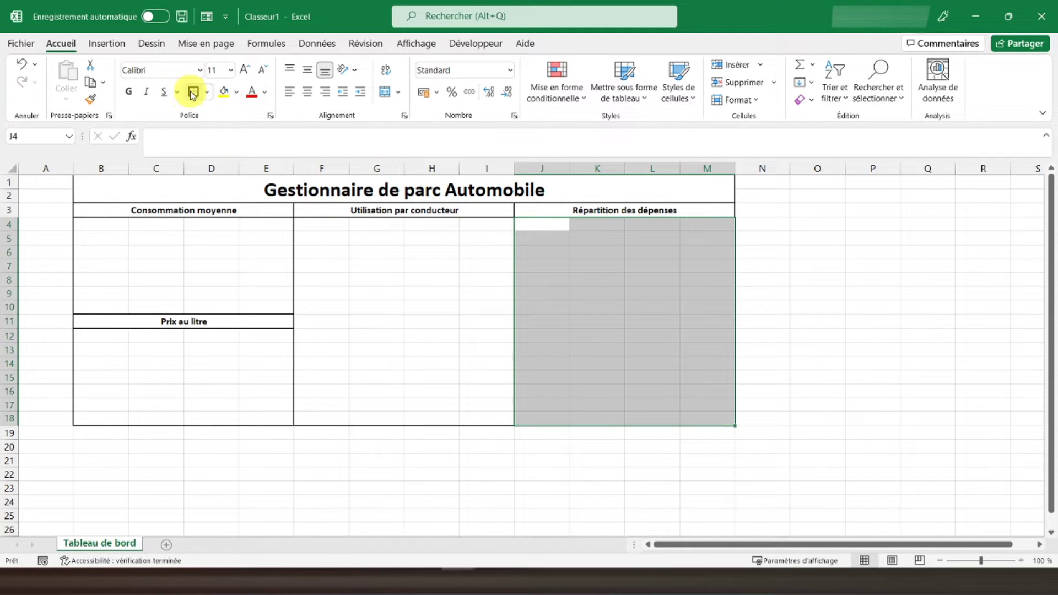
Enter "Dépenses calendaires" in bold italic in B19 and outline the range B19:M28 with an outside border.
left_click(86, 434)
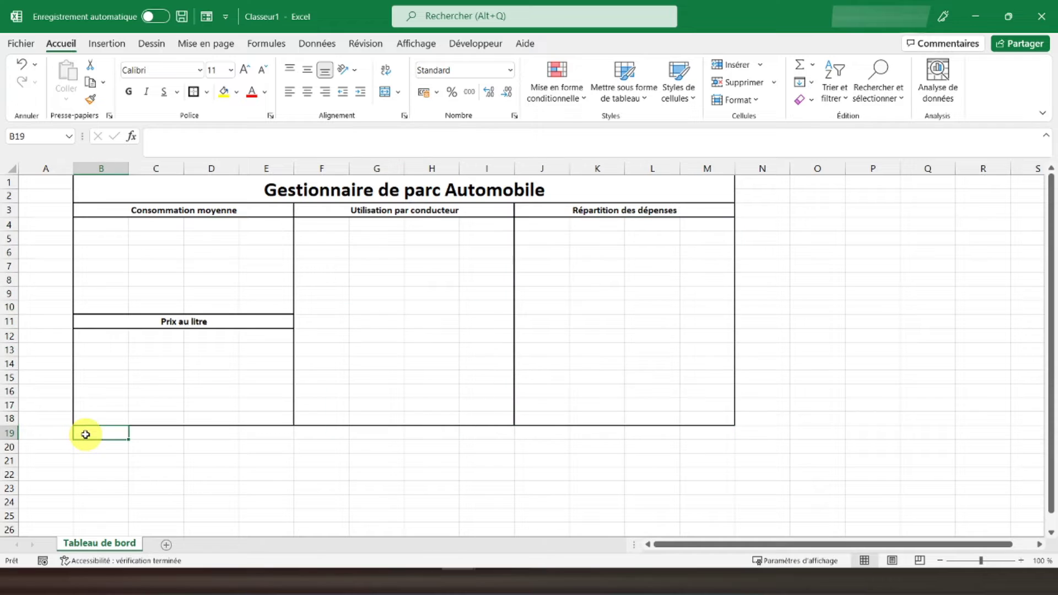
type("Dépenses cale")
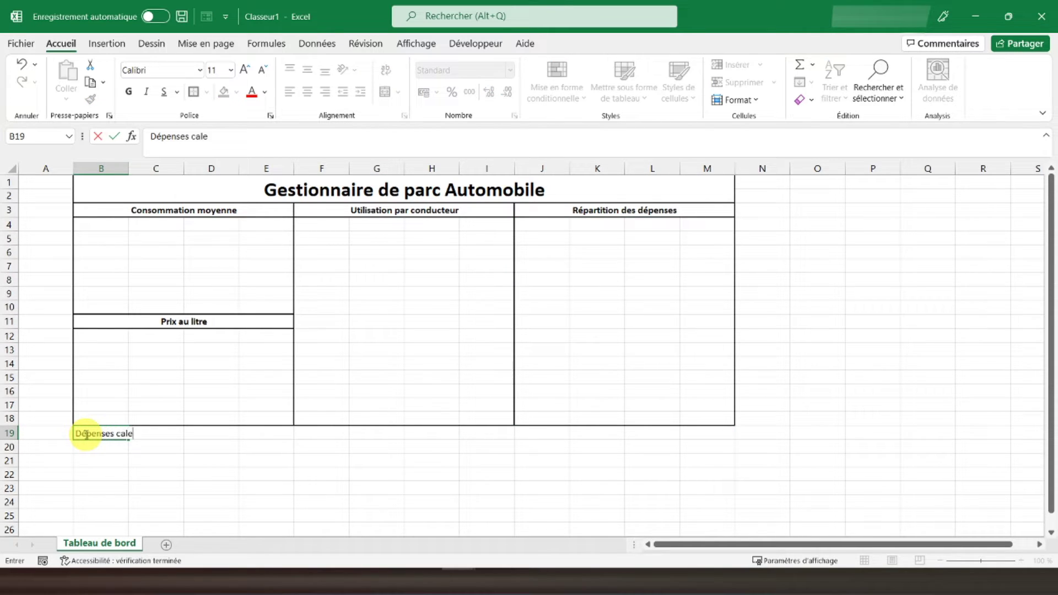
type("ndaires")
key("Return")
left_click(85, 434)
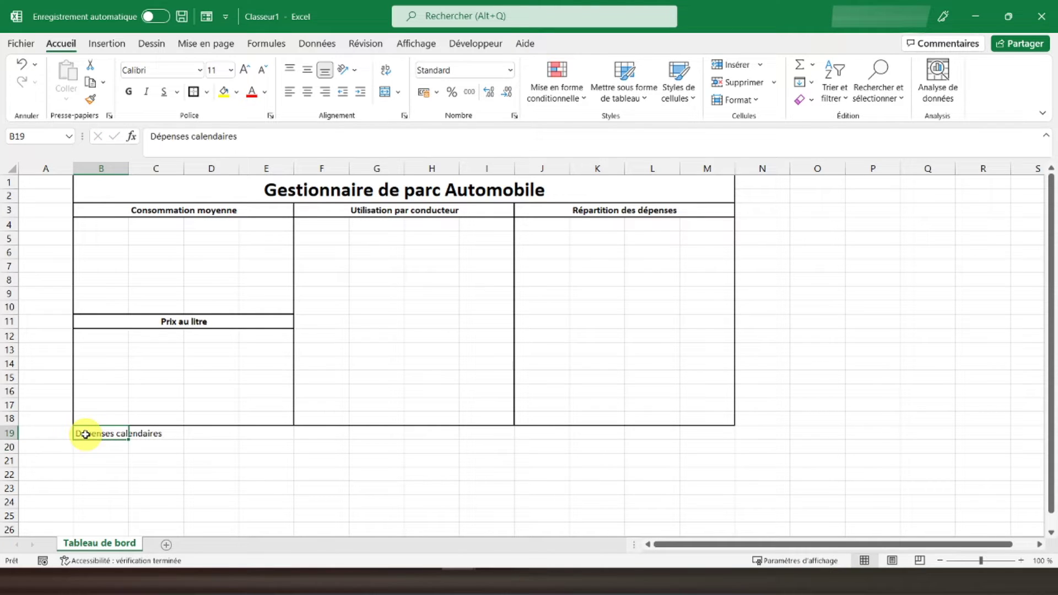
left_click(128, 92)
left_click(146, 92)
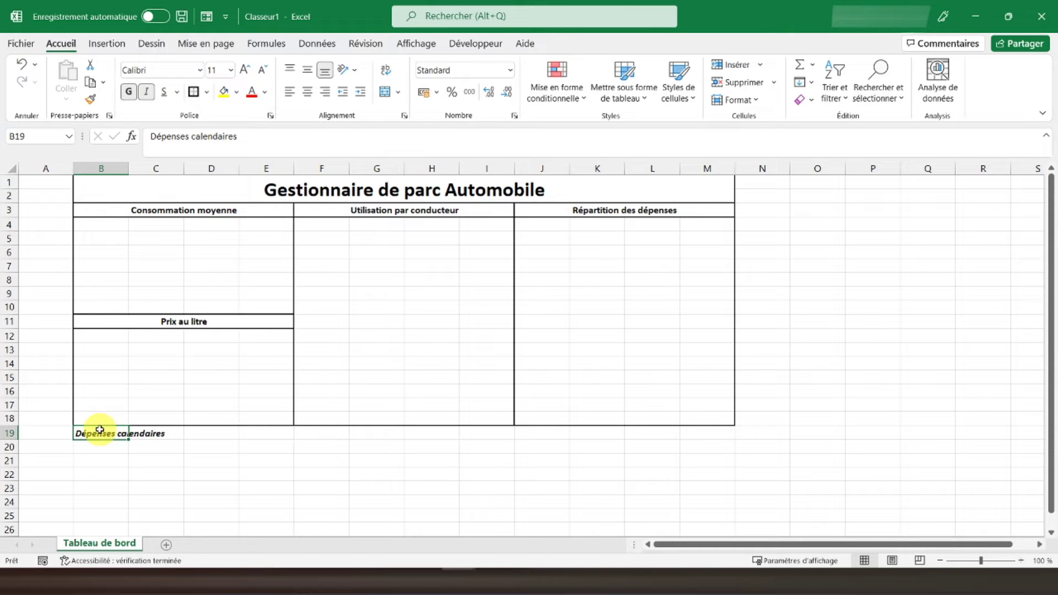
left_click_drag(99, 430, 712, 503)
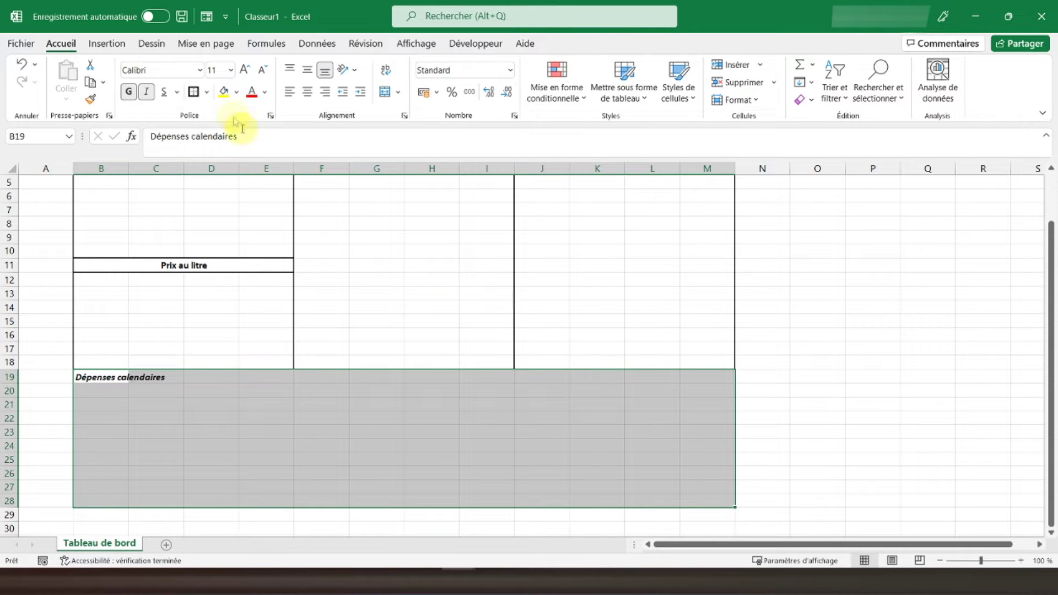
left_click(194, 92)
Enter "Janvier" in cell B28 and make it bold and centered.
left_click(102, 503)
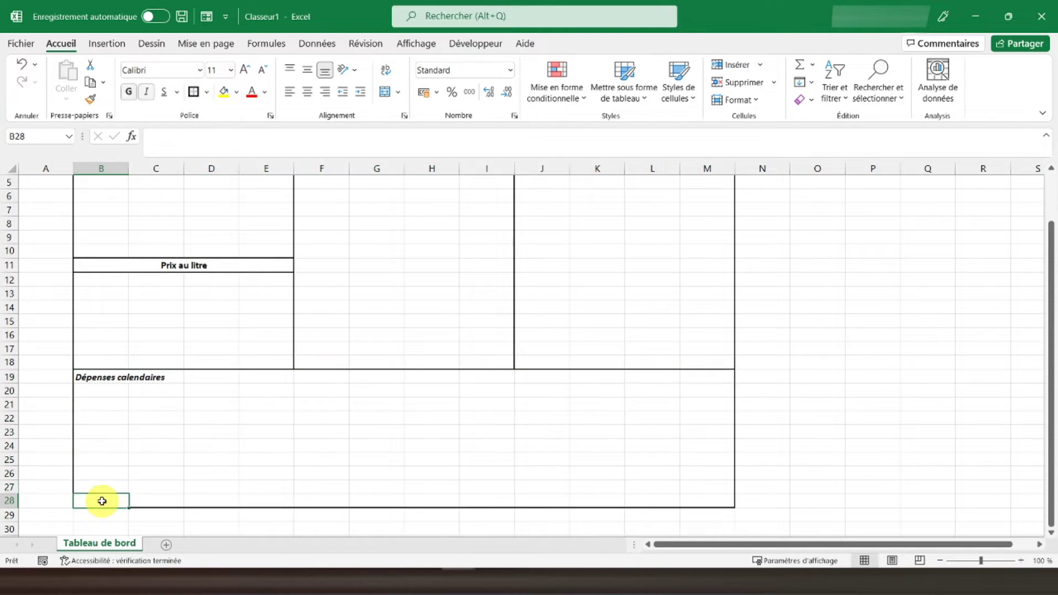
type("Janvier")
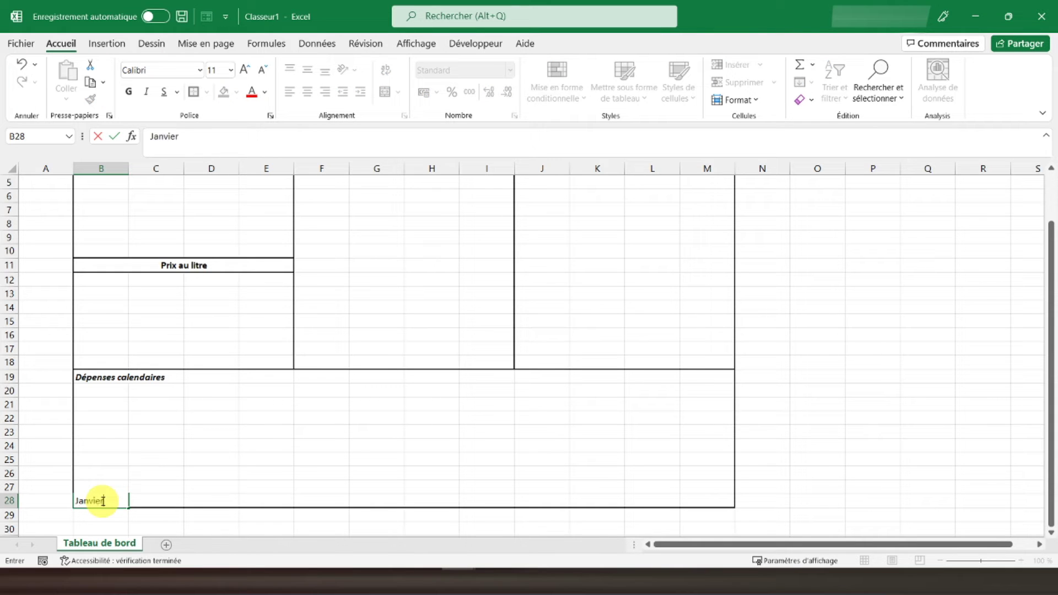
key("Return")
left_click(102, 501)
left_click(129, 92)
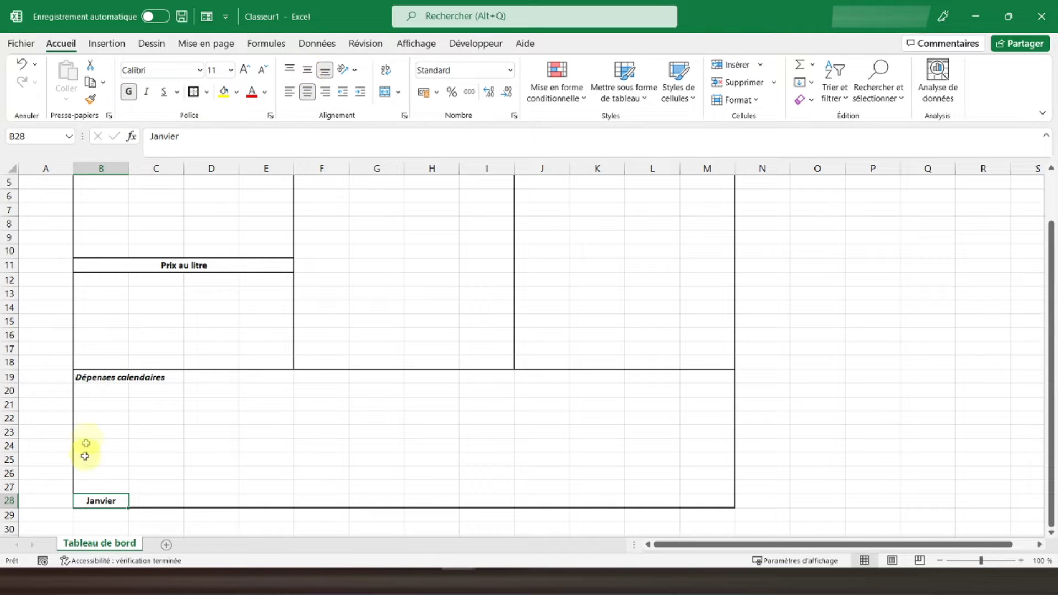
Fill the month series from Janvier in B28 across to Décembre in M28 and add borders to the month cells.
left_click_drag(130, 508, 724, 500)
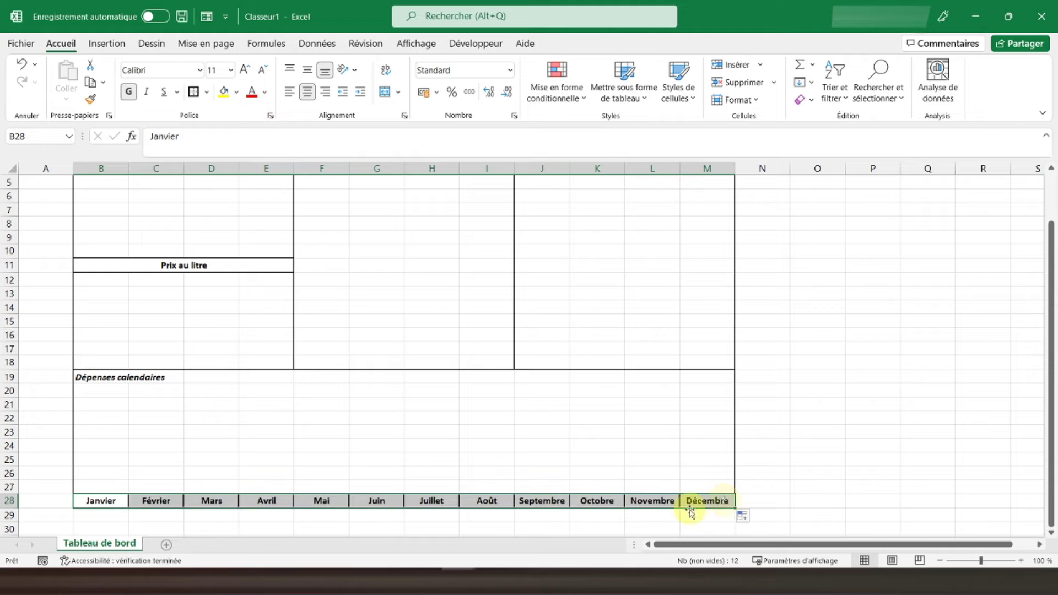
left_click(193, 94)
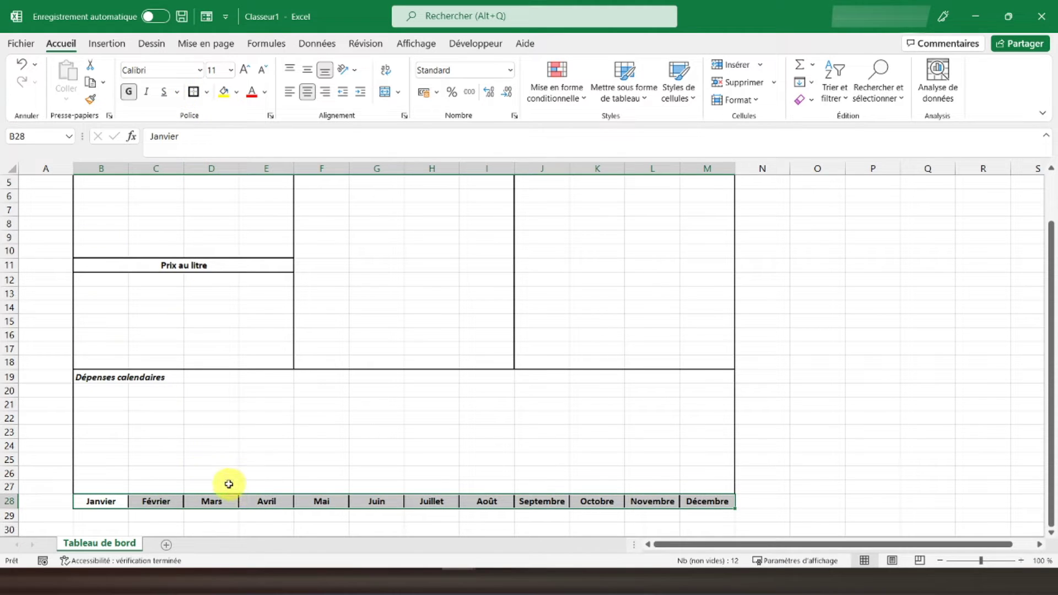
left_click(227, 457)
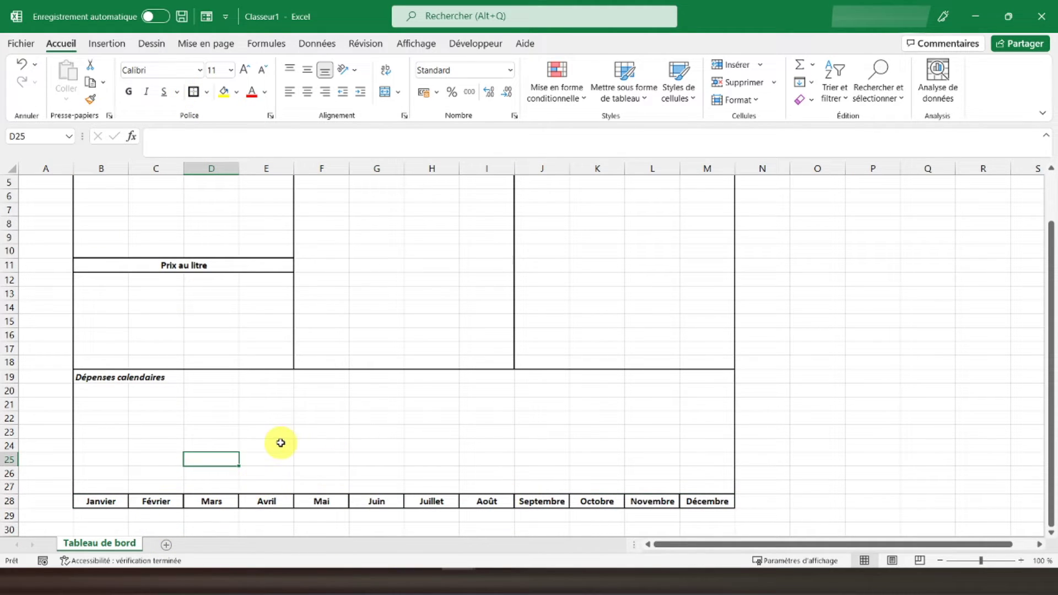
left_click(105, 376)
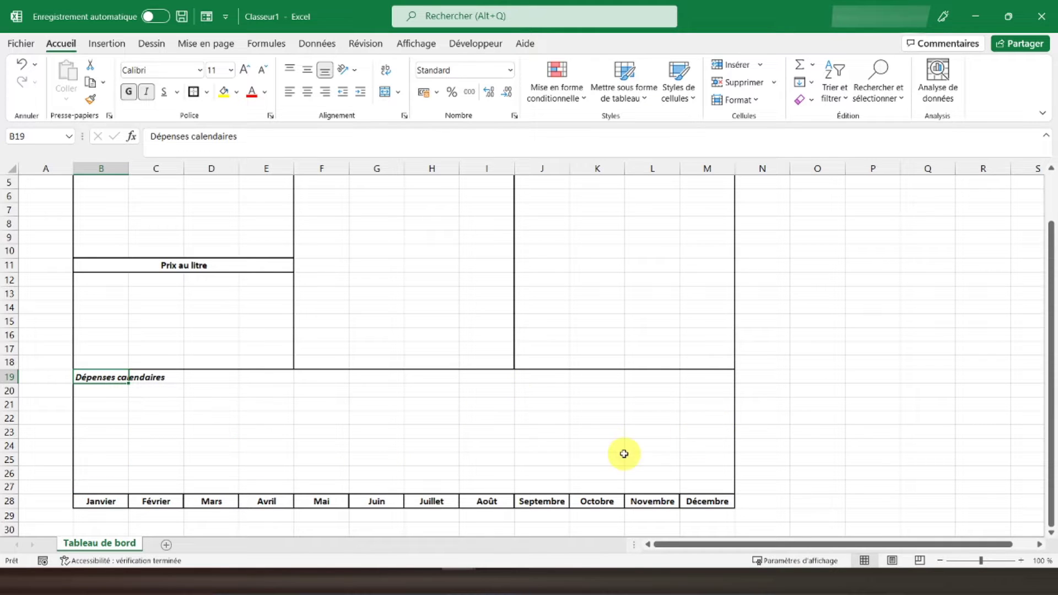
Fill the whole of column A with black.
scroll(624, 454, "up", 2)
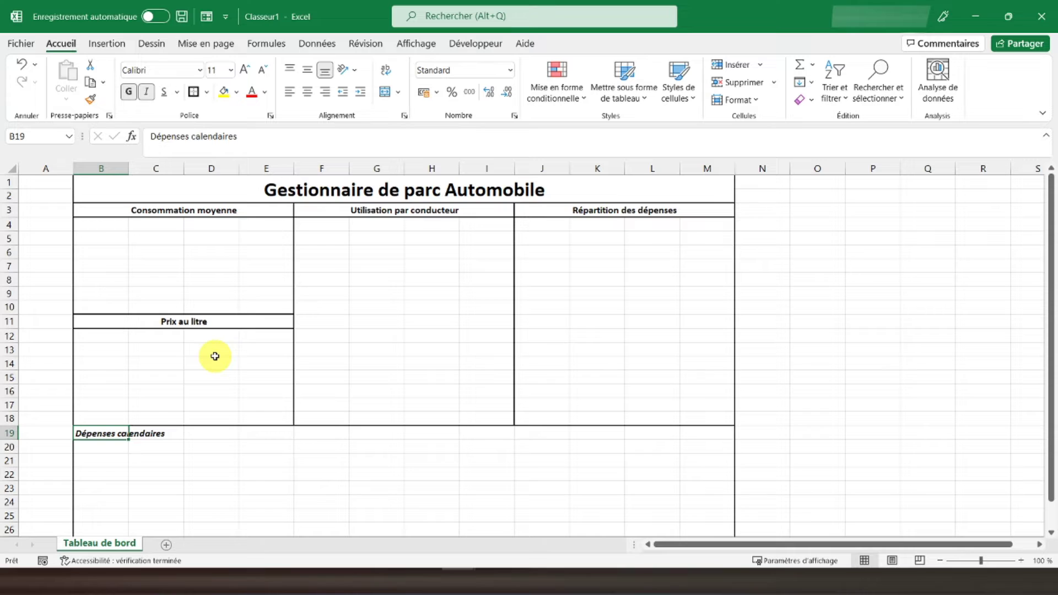
left_click(44, 187)
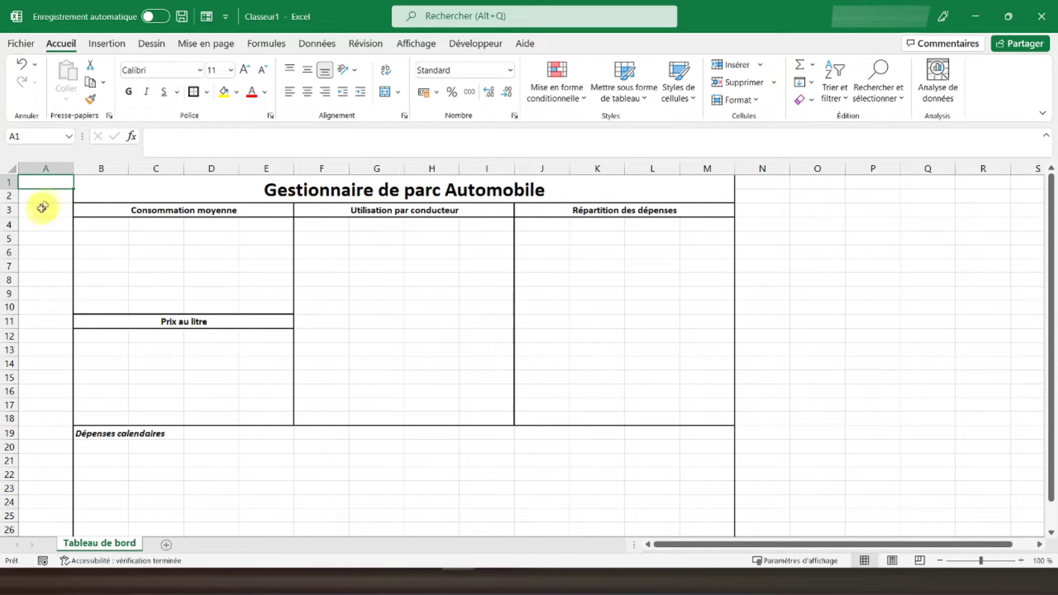
left_click(49, 165)
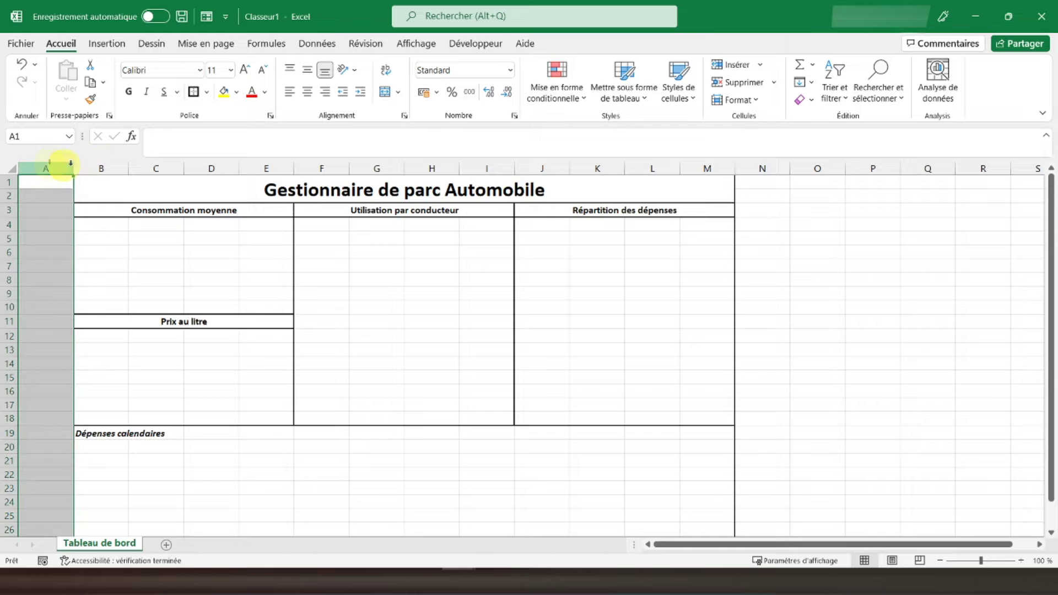
left_click(237, 92)
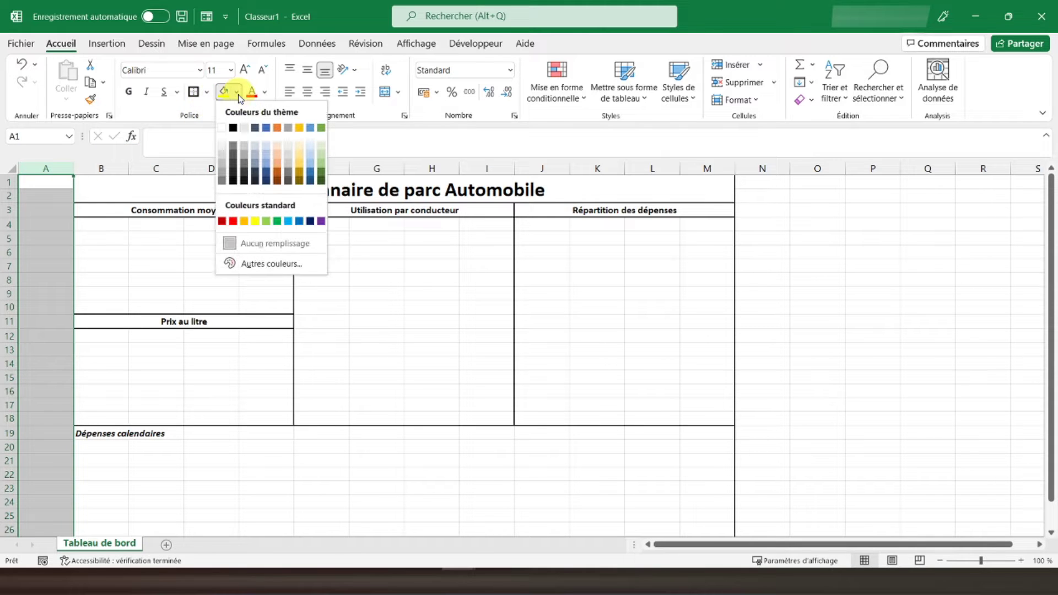
left_click(234, 128)
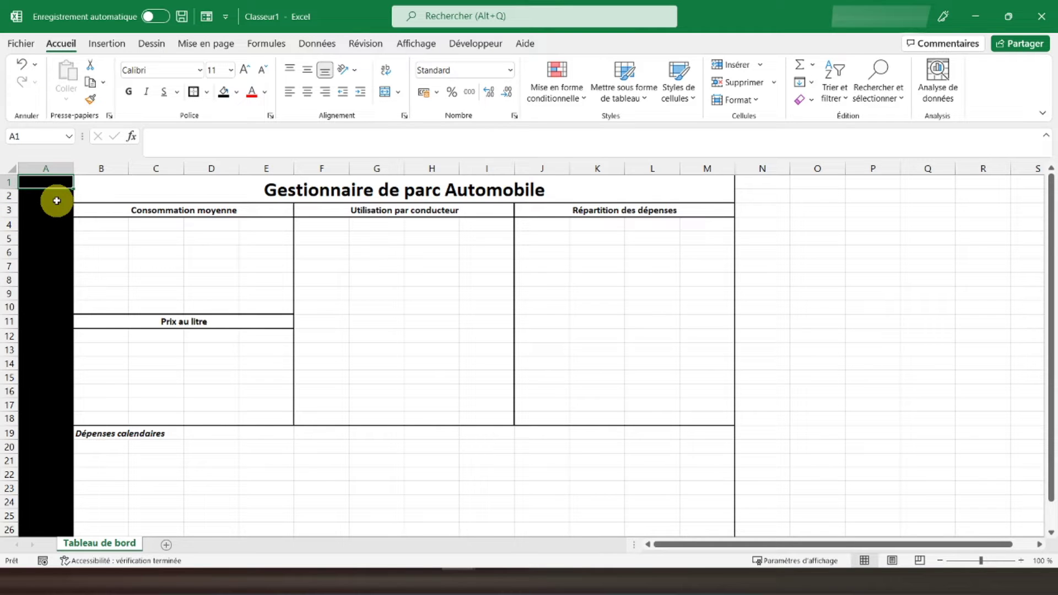
Draw a rectangle about 1.32 cm high by 3.46 cm wide under Consommation moyenne and enter the text "Tableau de bord".
left_click(108, 44)
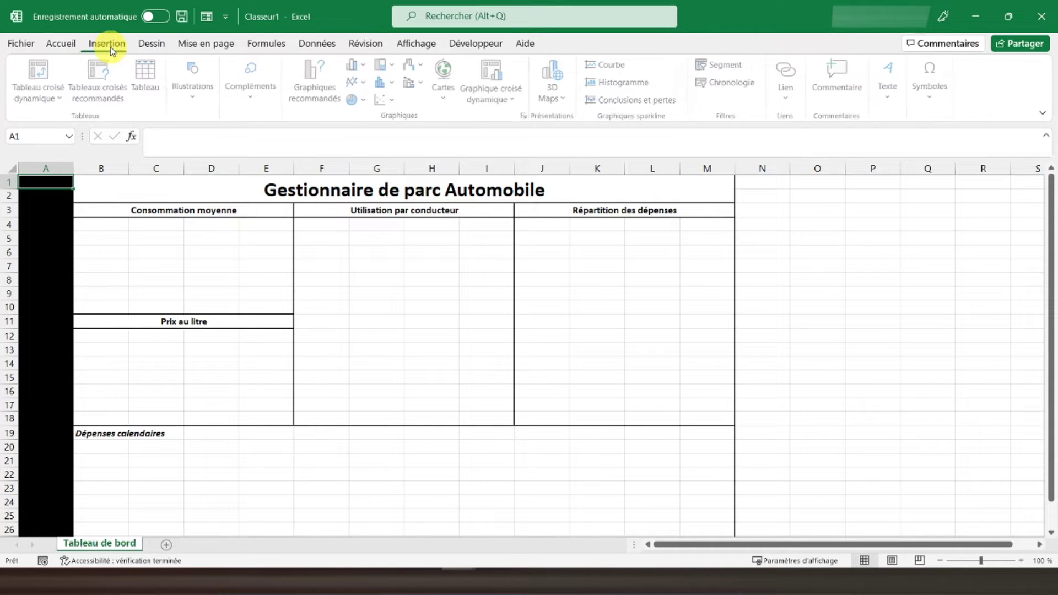
left_click(192, 99)
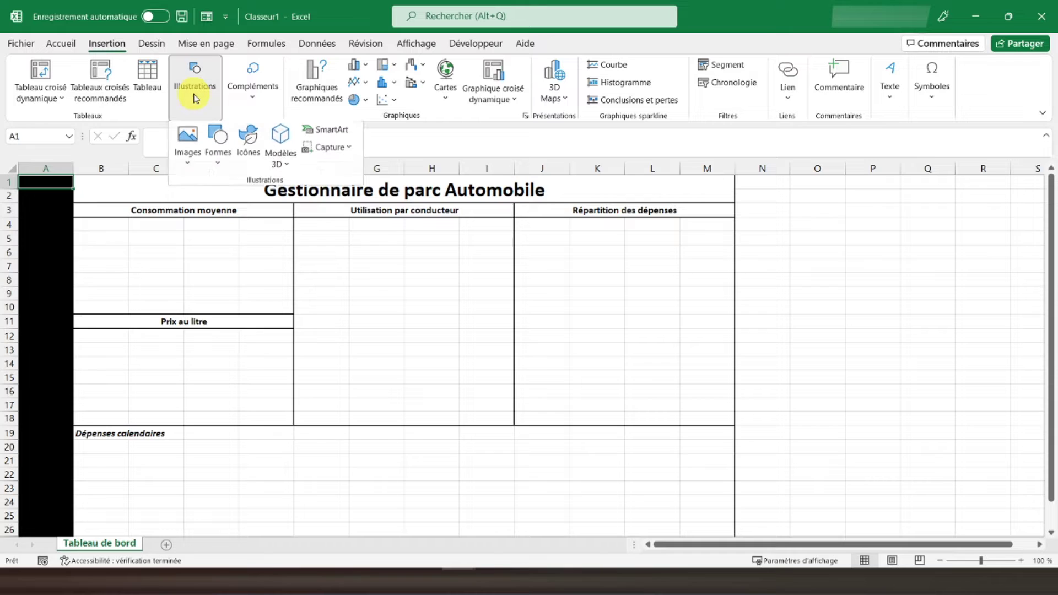
left_click(225, 160)
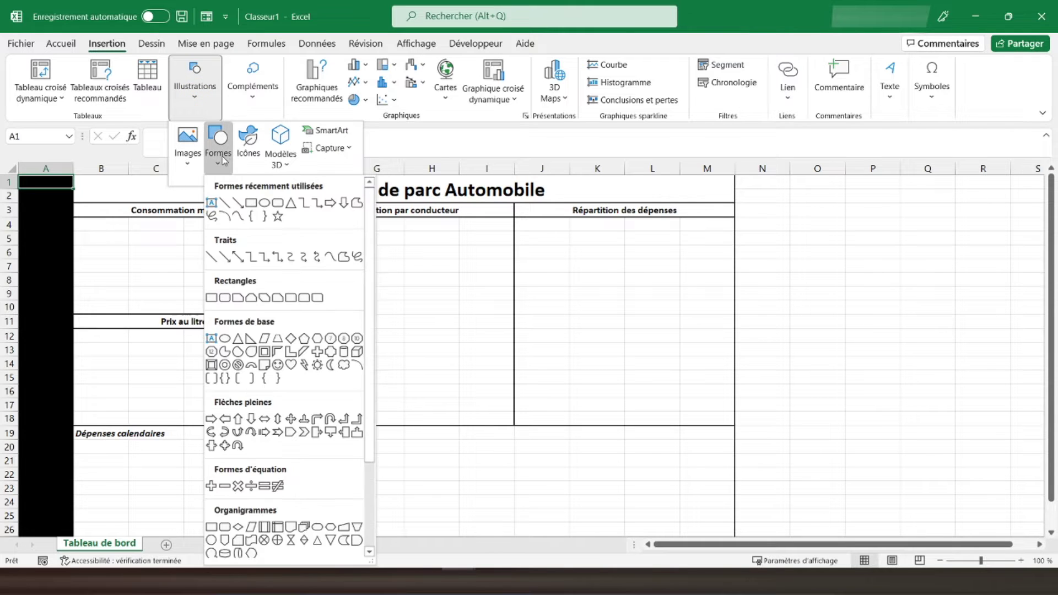
left_click(252, 206)
left_click_drag(148, 227, 238, 261)
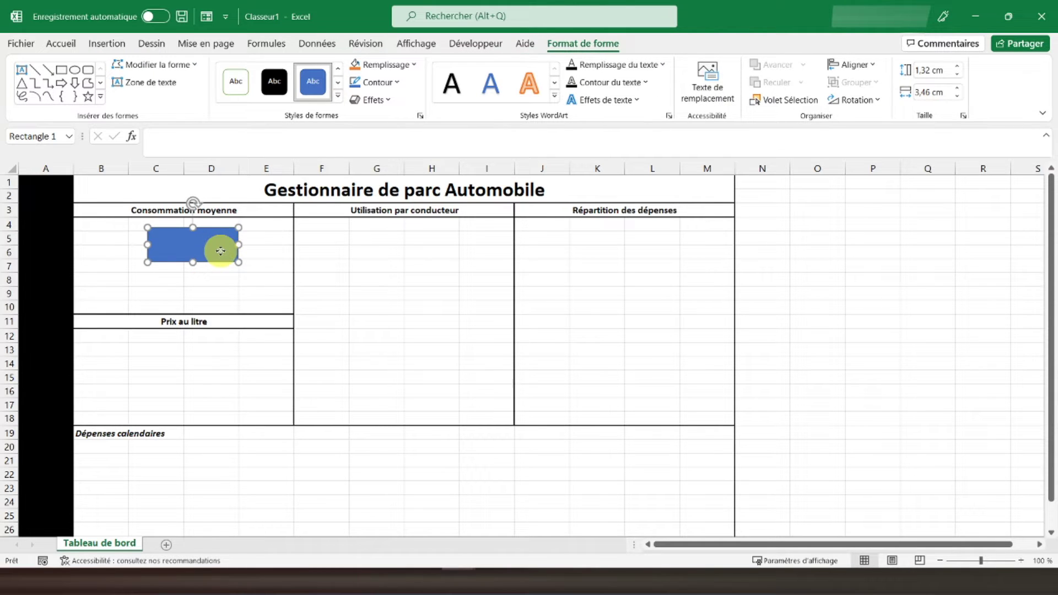
right_click(220, 251)
left_click(242, 306)
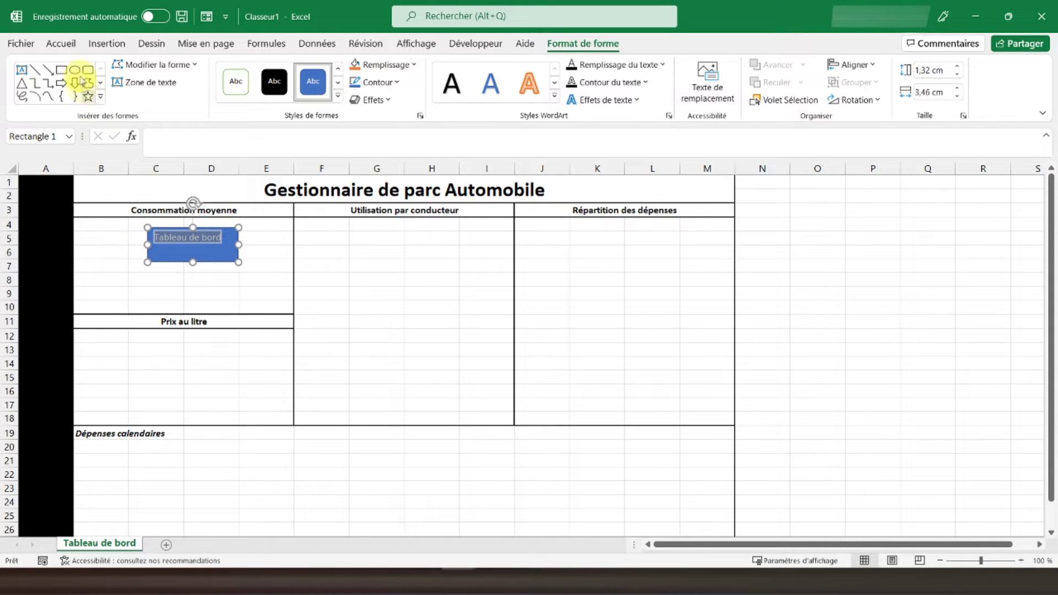
Center the rectangle's text horizontally and vertically, and make it bold and black.
left_click(69, 44)
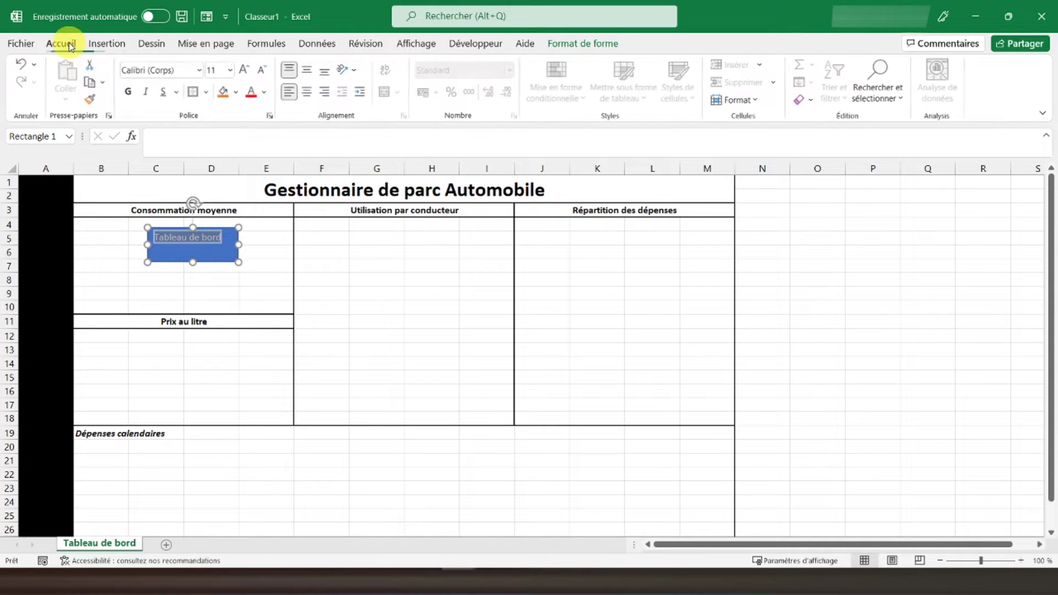
left_click(307, 92)
left_click(308, 70)
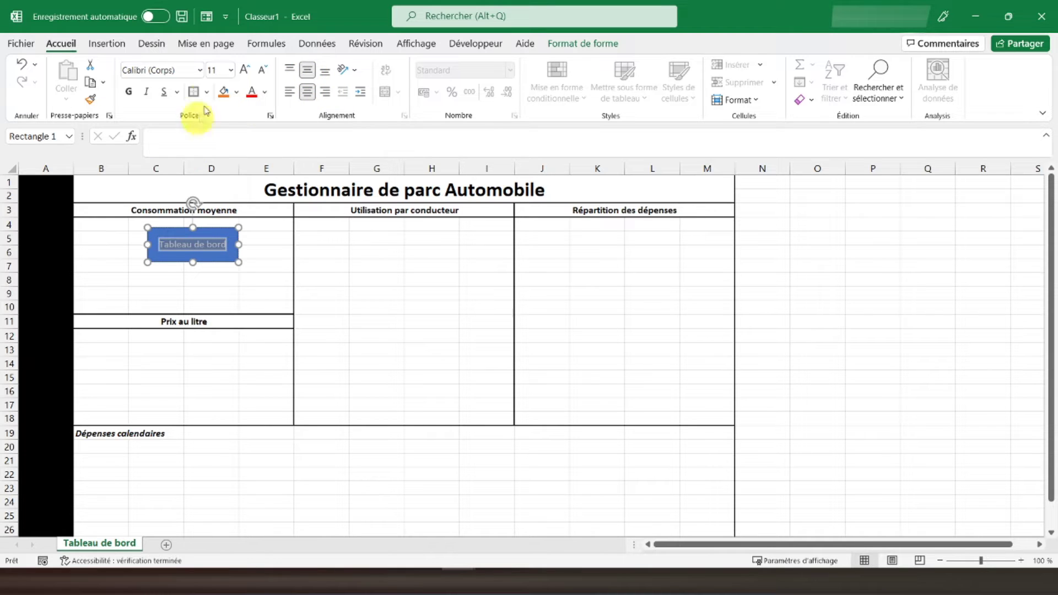
left_click(129, 93)
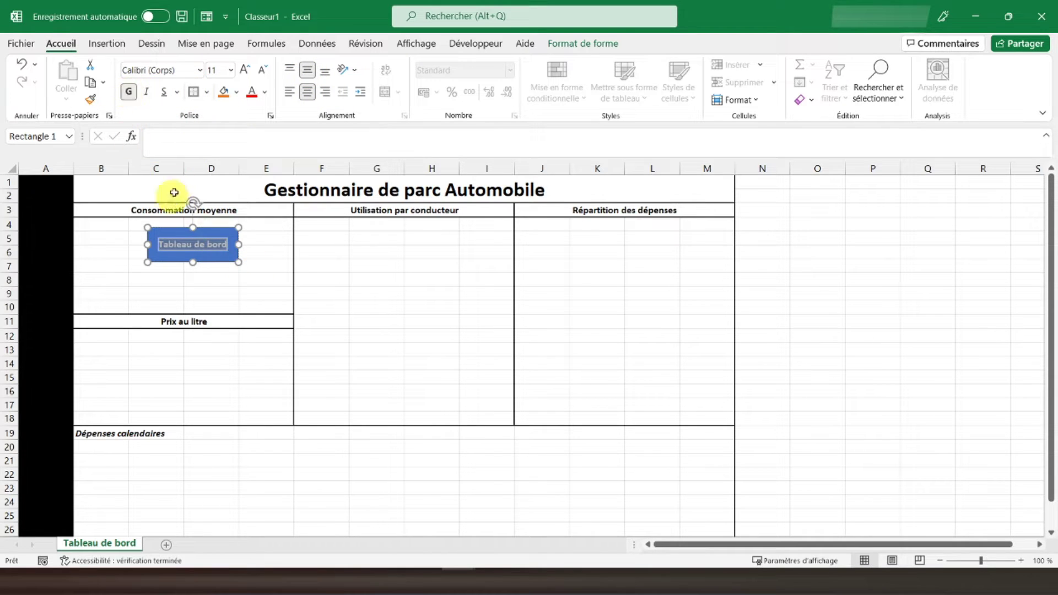
left_click(266, 92)
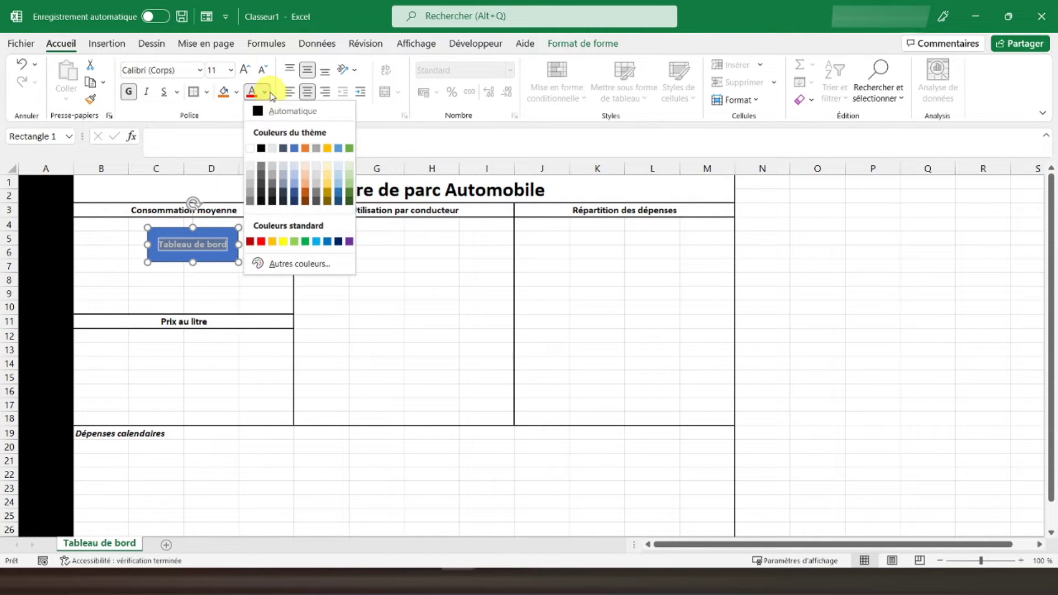
left_click(262, 150)
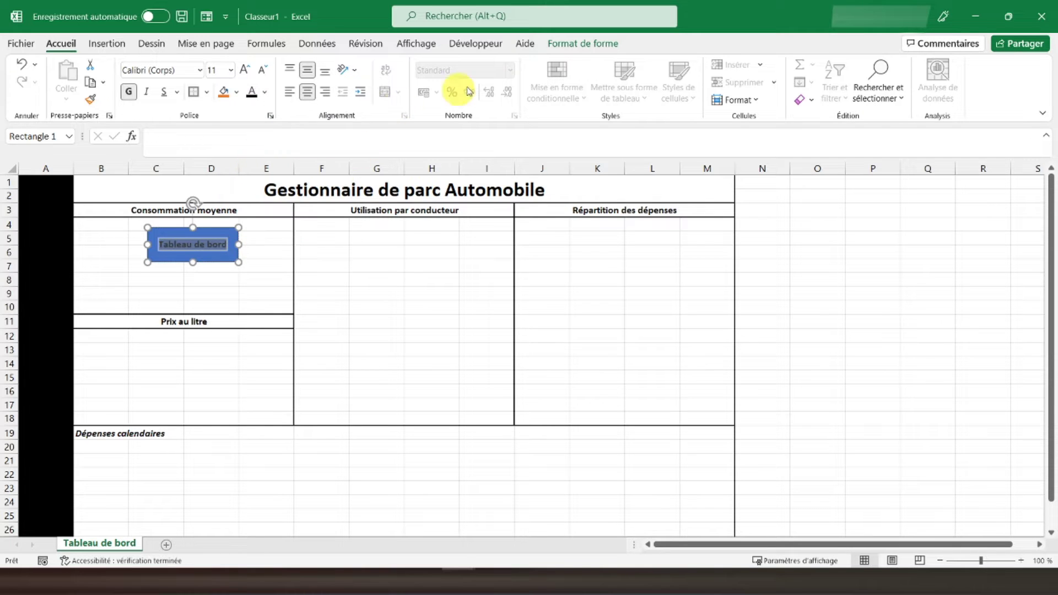
Fill the Tableau de bord rectangle with the lightest grey shade of white.
left_click(568, 46)
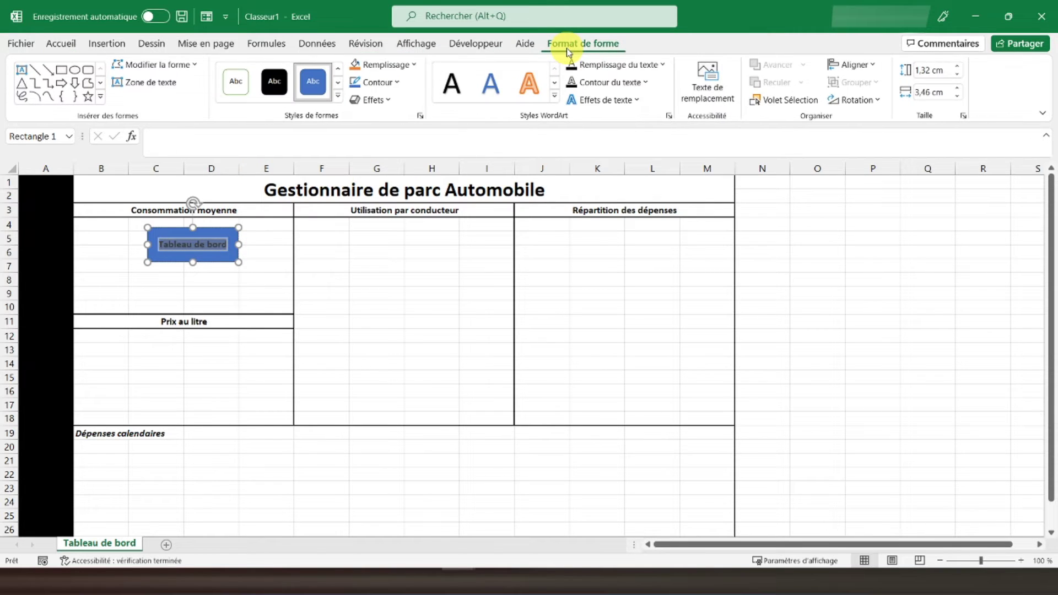
left_click(387, 64)
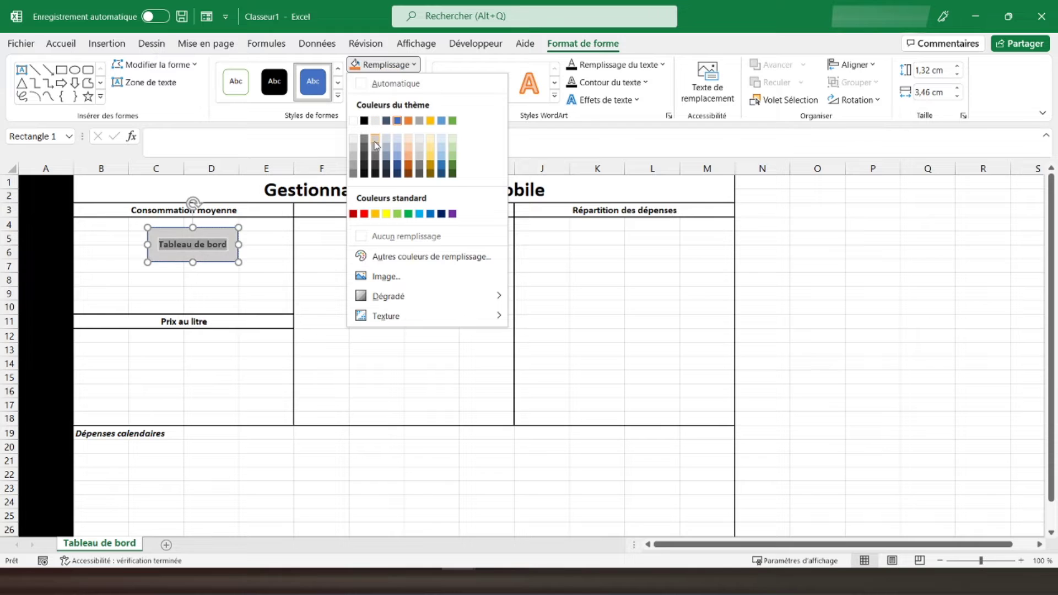
left_click(236, 267)
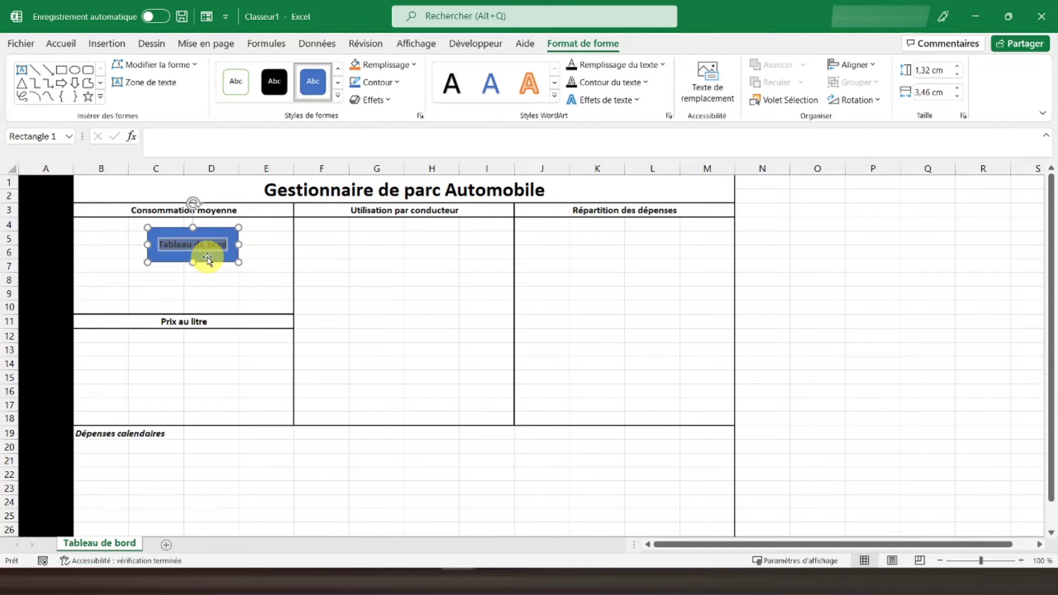
left_click(290, 254)
left_click(224, 254)
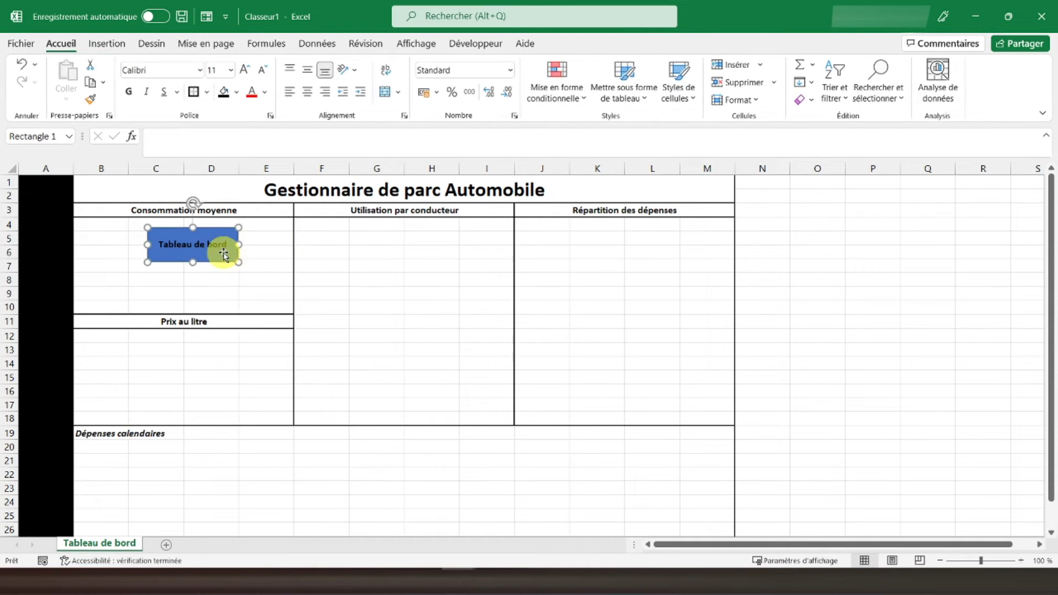
left_click(388, 65)
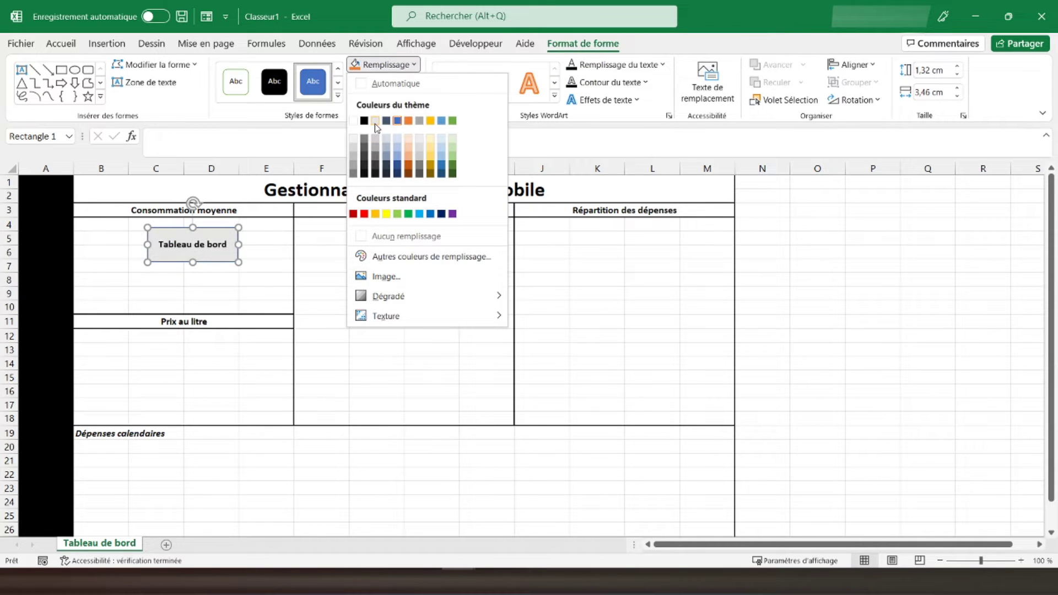
left_click(352, 141)
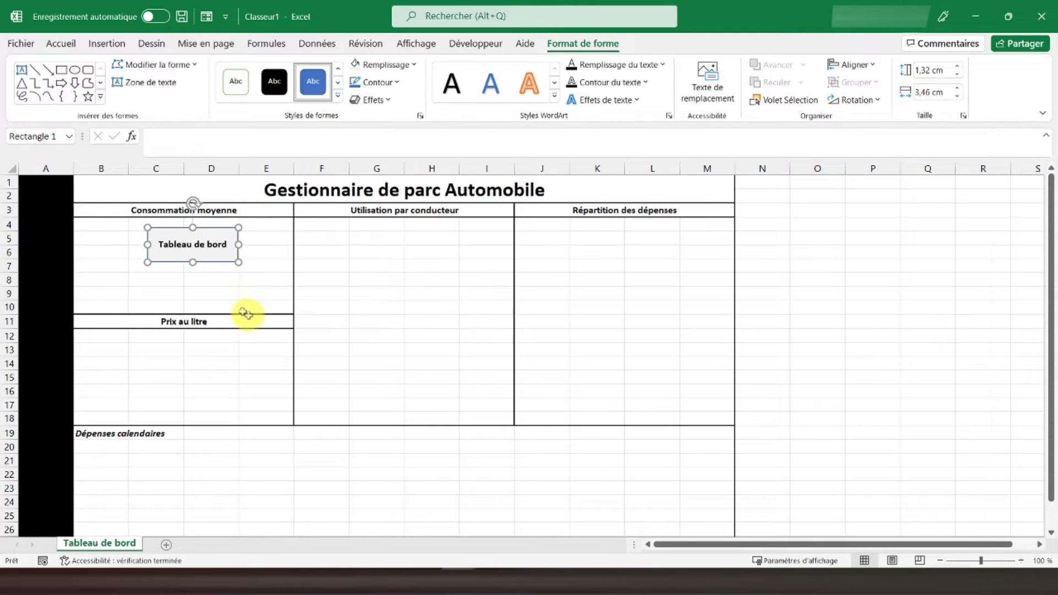
Rotate the Tableau de bord rectangle to -90° and move it to the top of black column A.
right_click(215, 265)
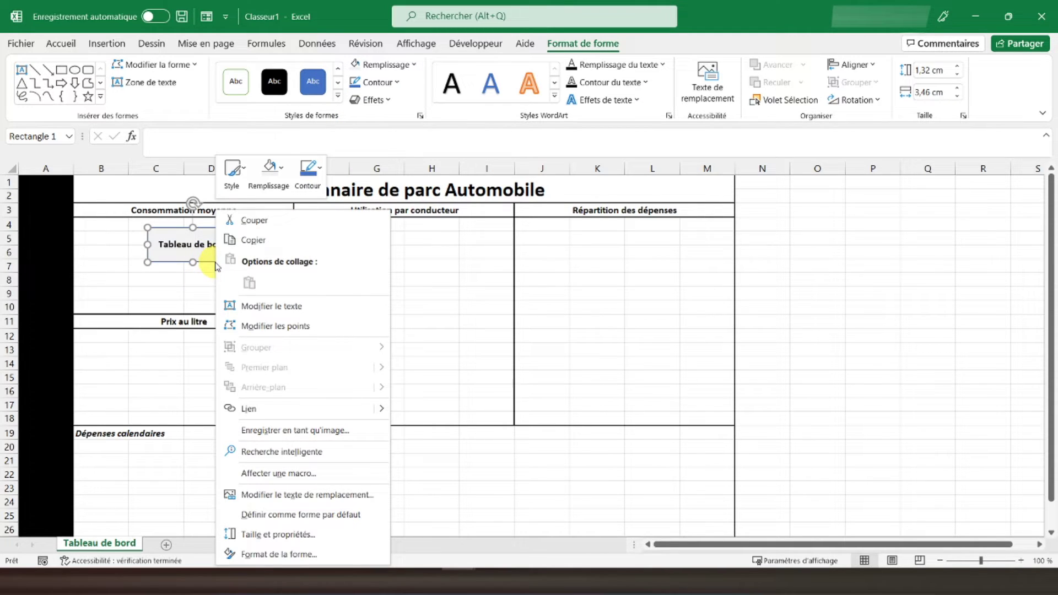
left_click(271, 534)
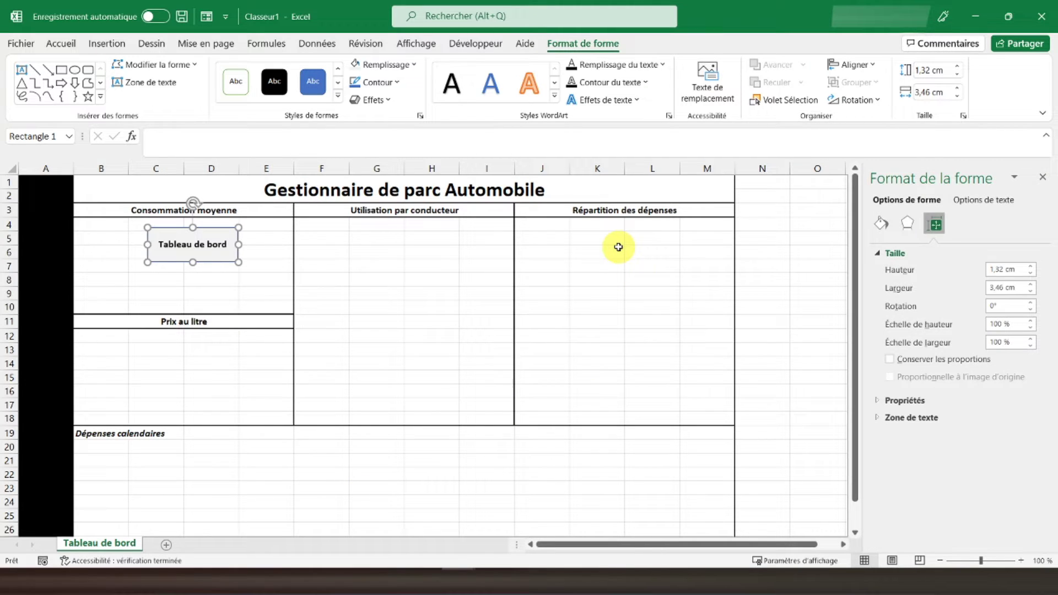
left_click(988, 306)
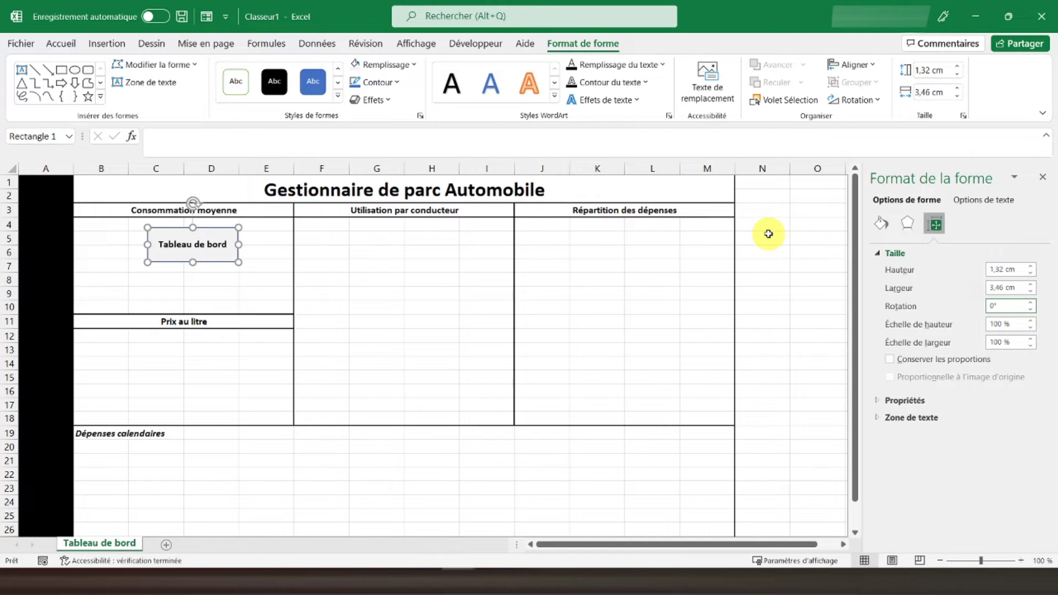
key("Return")
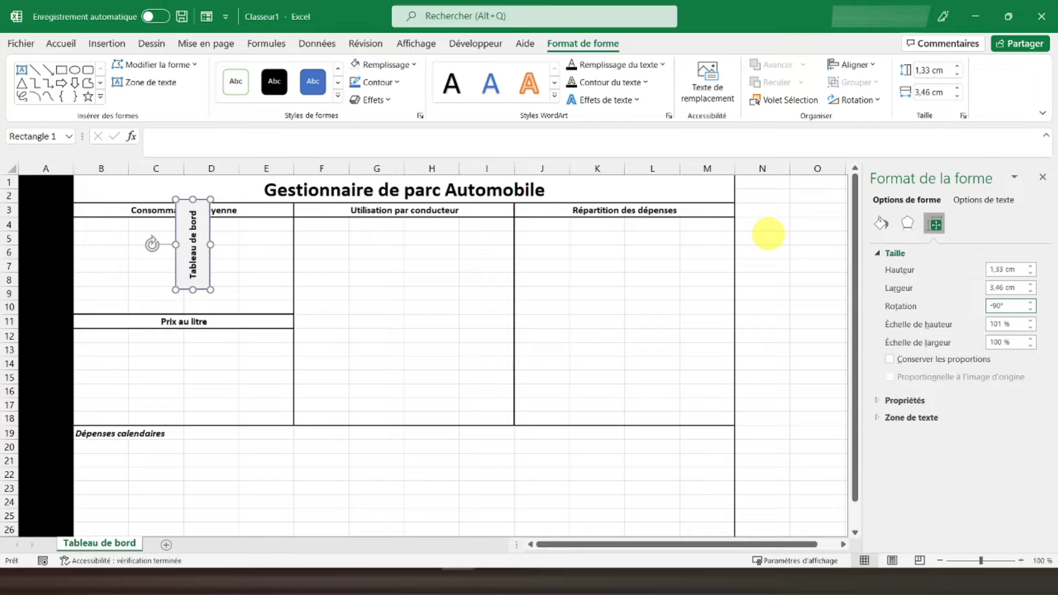
left_click_drag(208, 264, 70, 244)
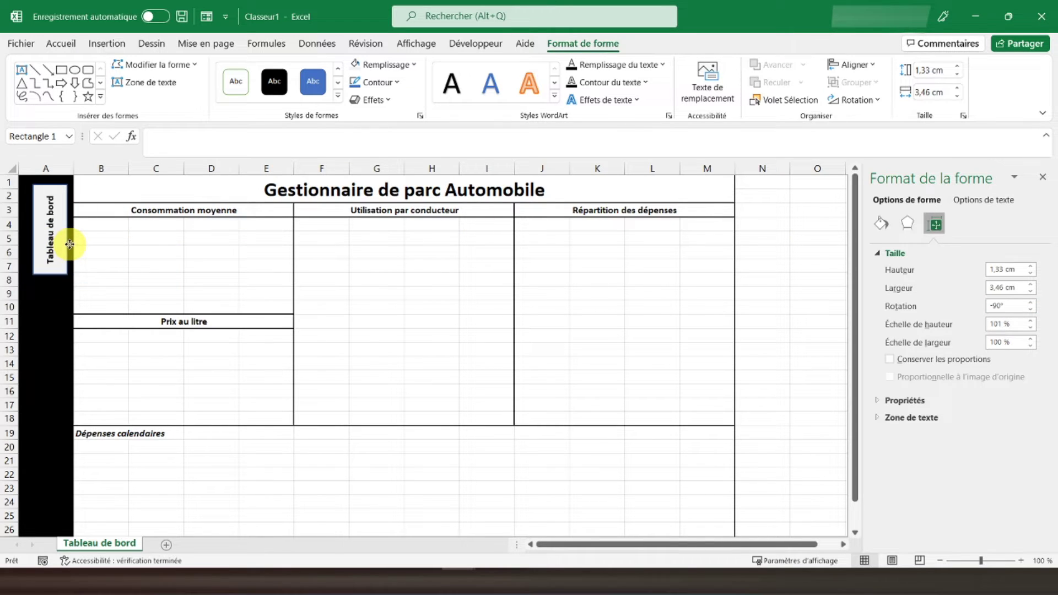
Set the outline of the Tableau de bord rectangle to black.
left_click(48, 322)
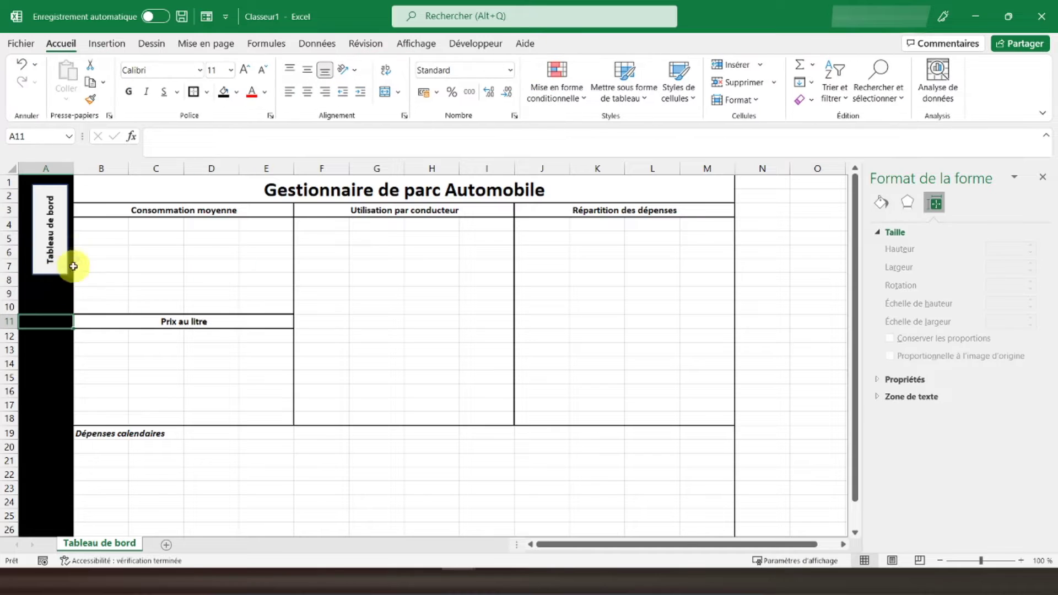
left_click(52, 267)
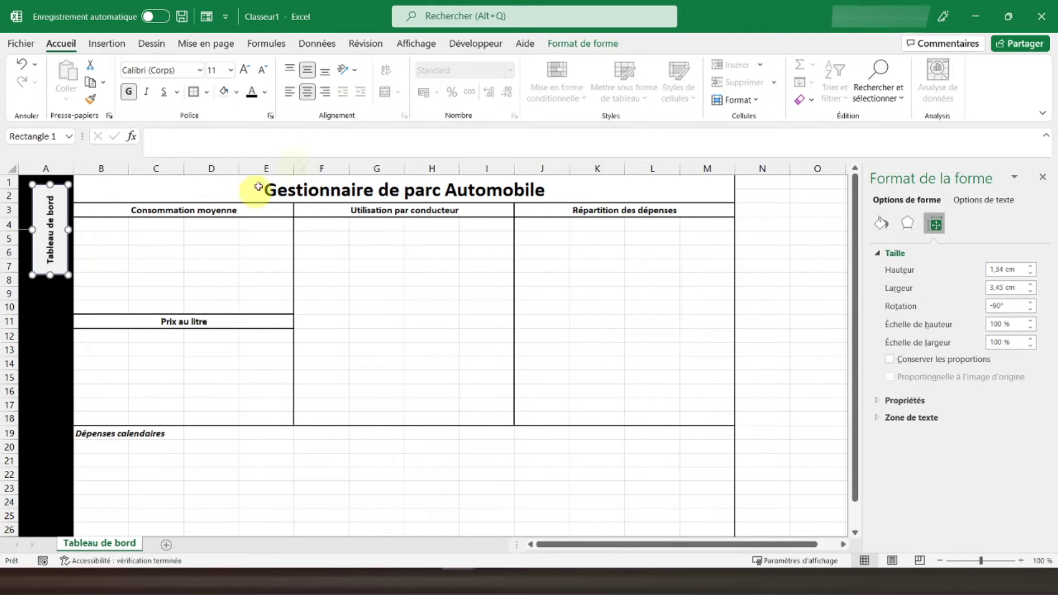
left_click(559, 46)
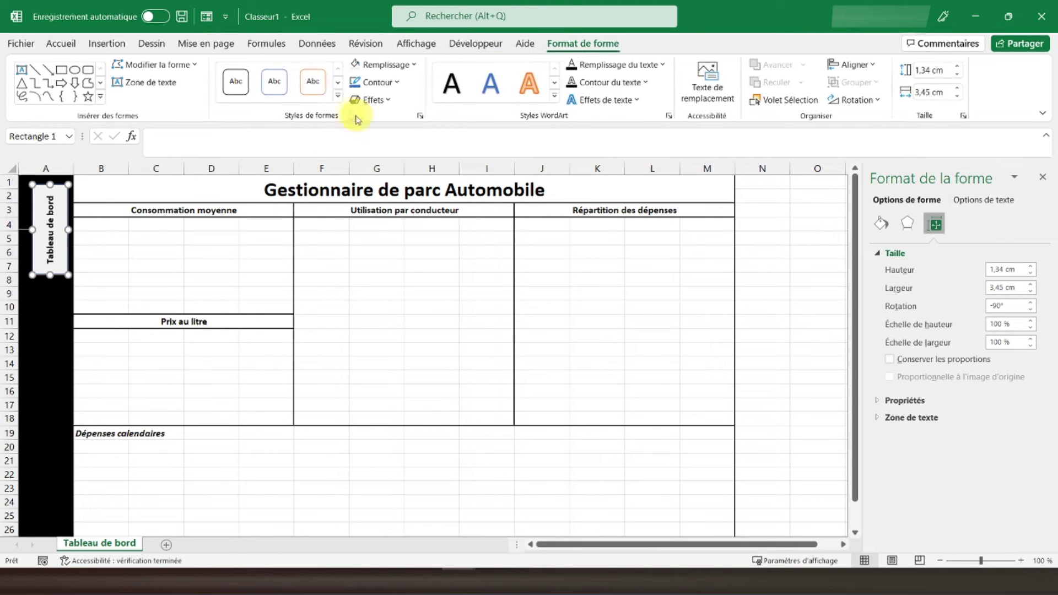
left_click(372, 83)
left_click(365, 138)
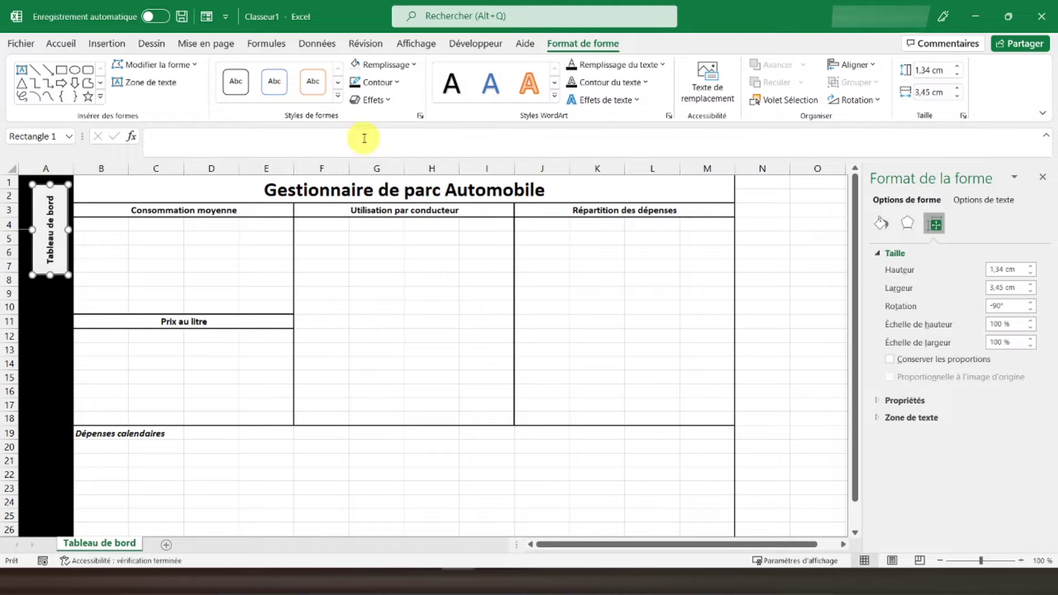
left_click(118, 321)
left_click(52, 242)
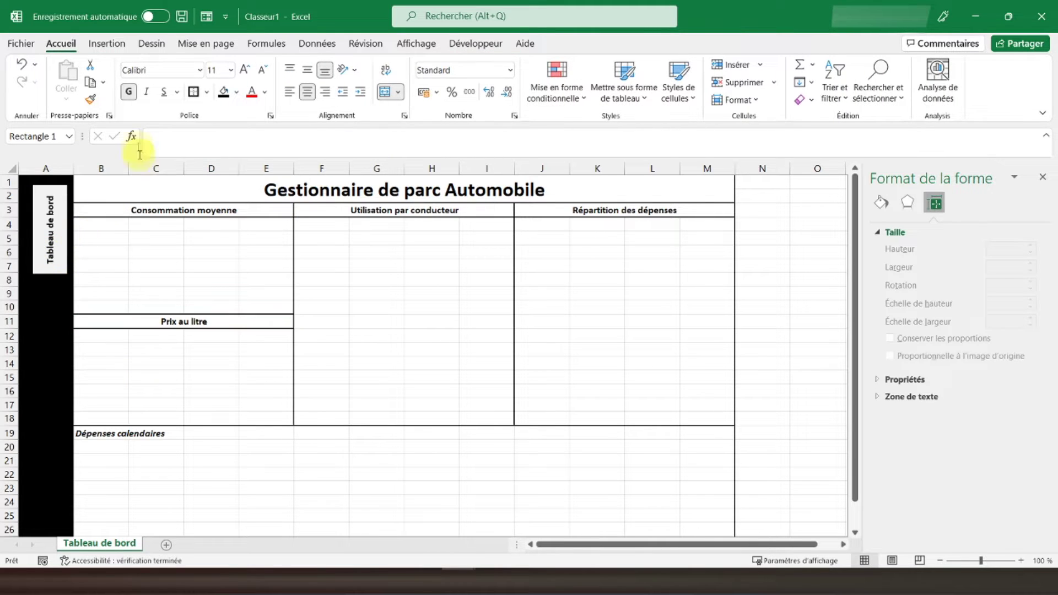
left_click(148, 292)
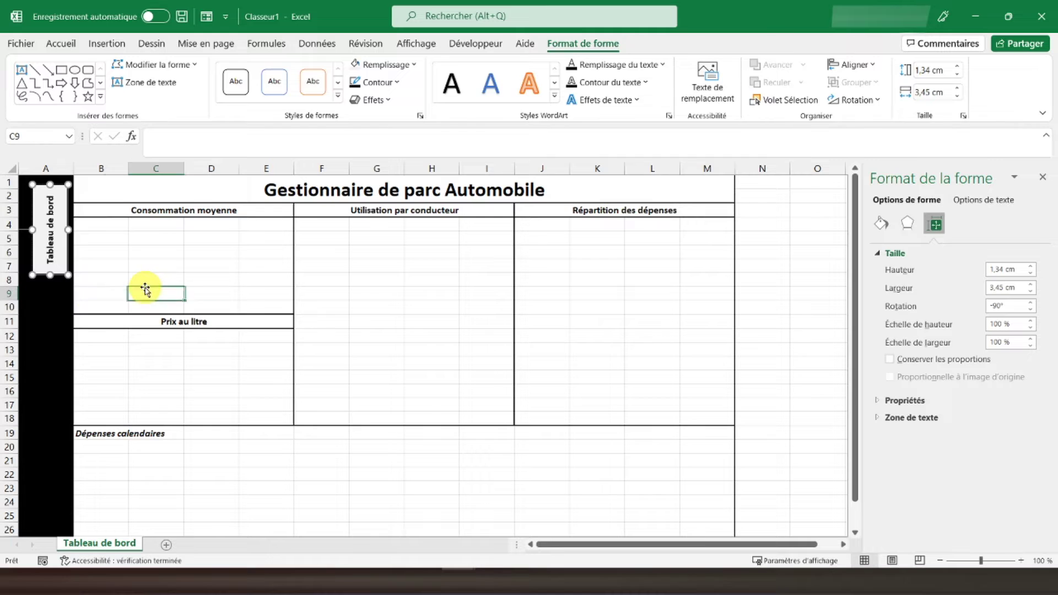
Paste a copy of the Tableau de bord rectangle in column A and align it just below the original.
left_click(64, 260)
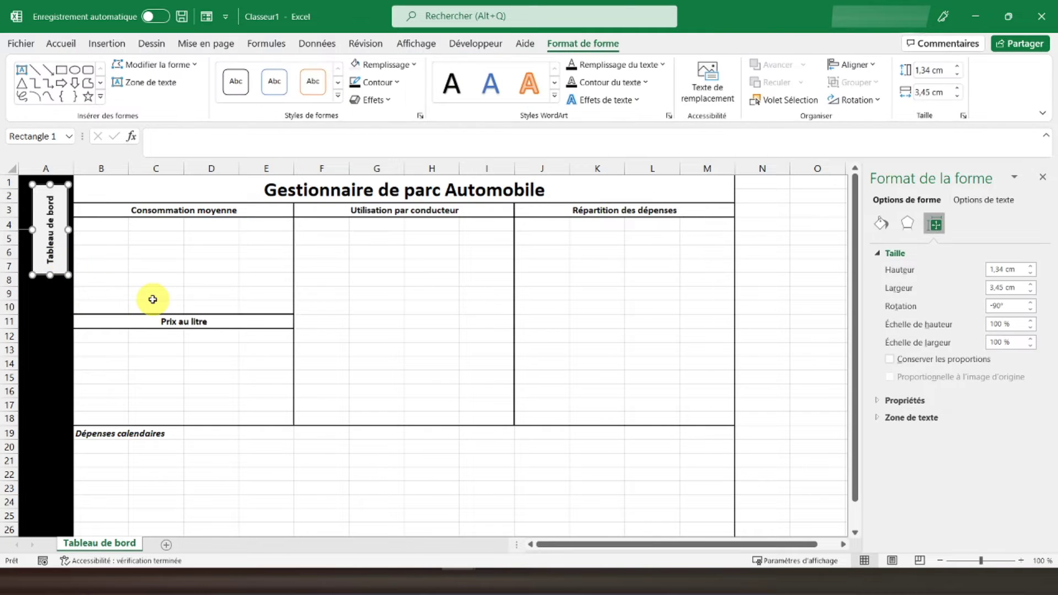
left_click(51, 307)
key("ctrl+v")
left_click_drag(55, 348, 67, 307)
Paste three more copies of the rectangle down column A and align the uppermost of them just below the second rectangle.
left_click(47, 389)
key("ctrl+v")
scroll(55, 408, "down", 2)
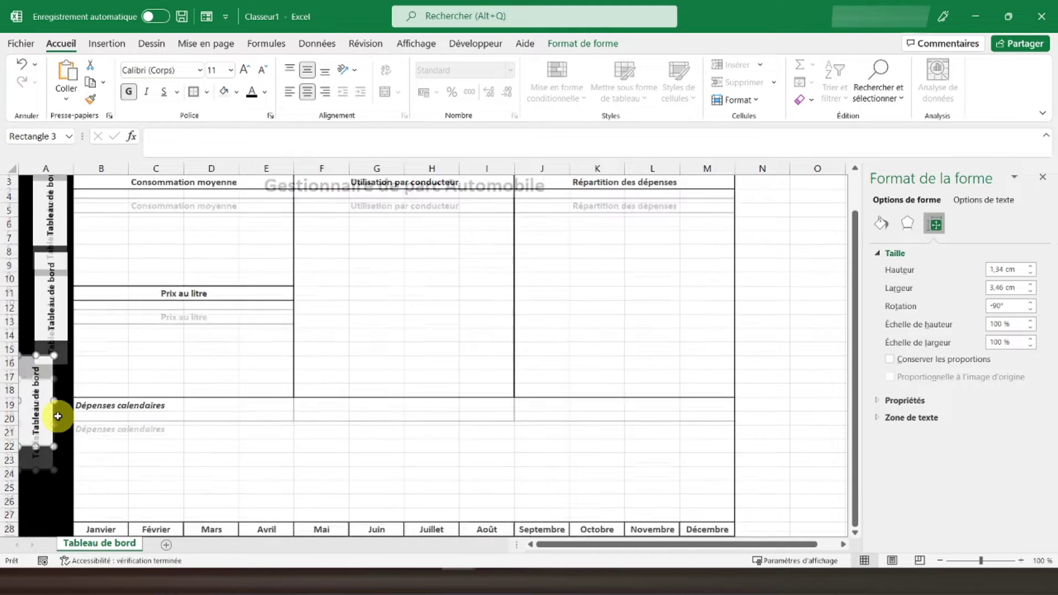
left_click(52, 414)
key("ctrl+v")
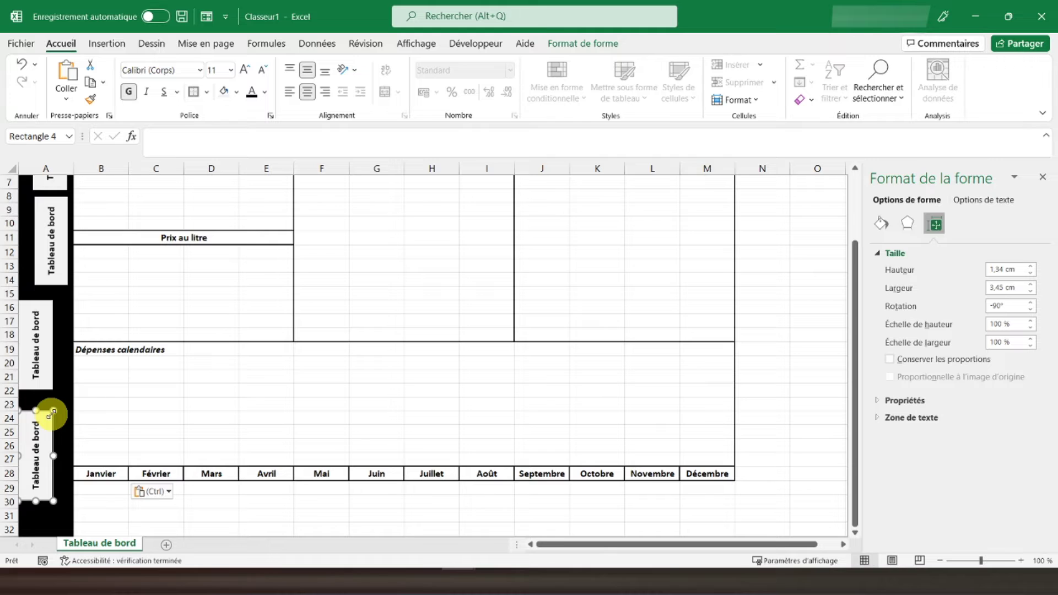
scroll(52, 413, "down", 1)
left_click(46, 486)
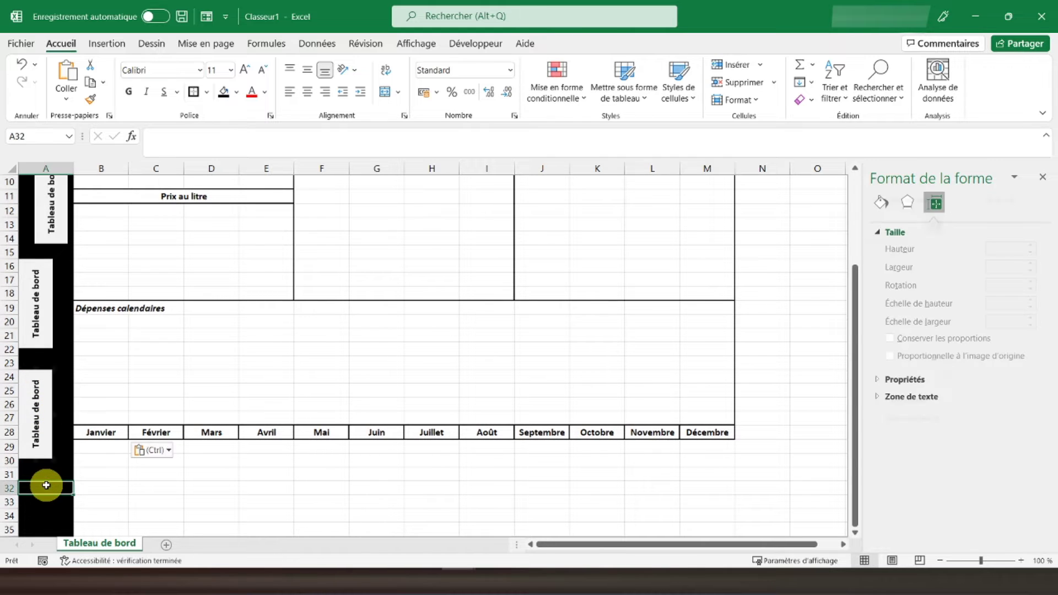
key("ctrl+v")
scroll(99, 436, "up", 3)
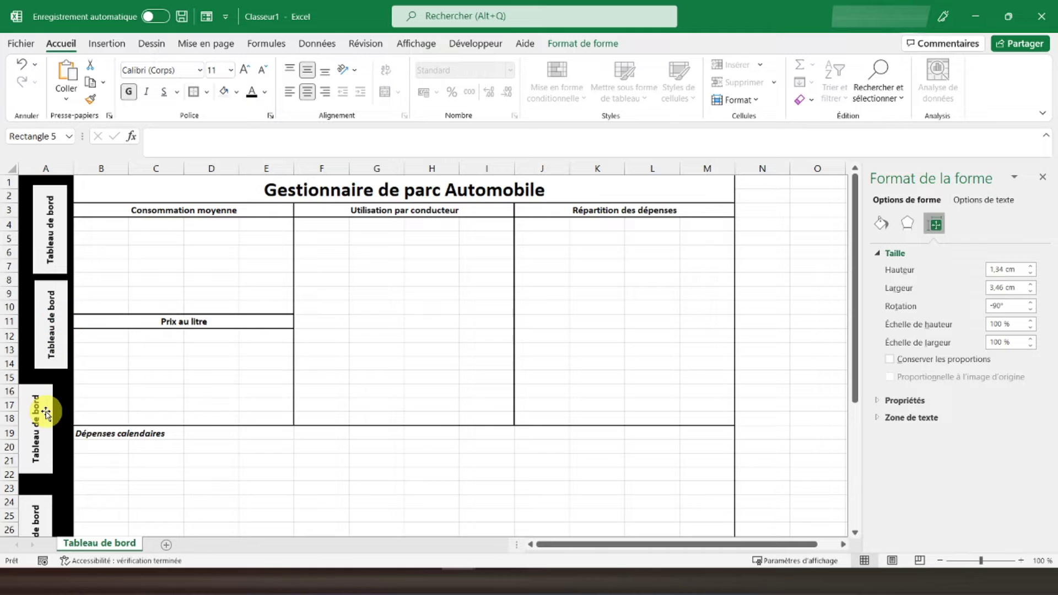
left_click_drag(47, 411, 54, 395)
Replace the text of the second rectangle in column A with Journal des dépenses.
left_click(54, 347)
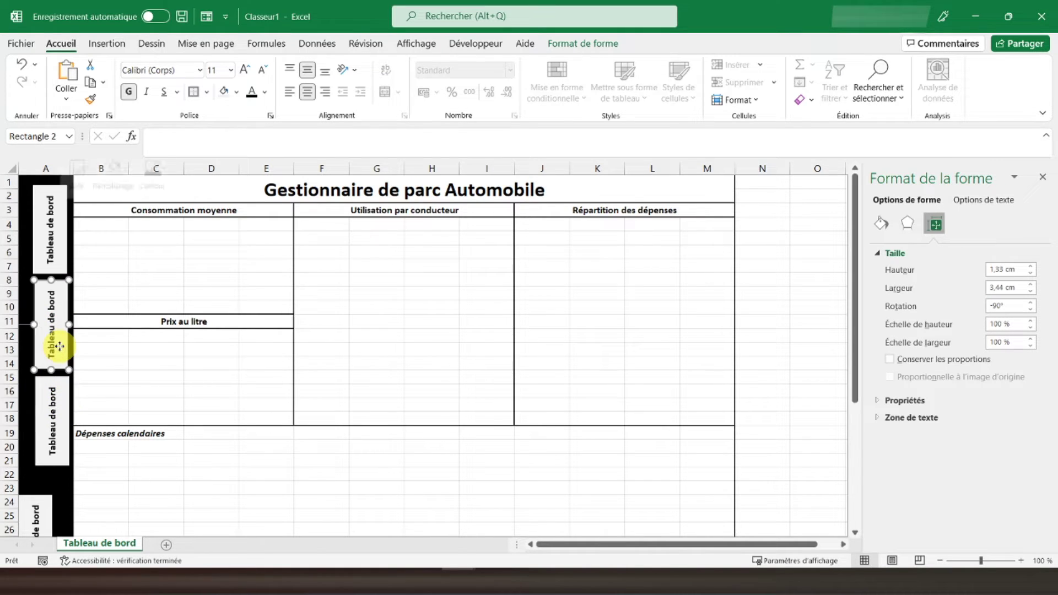
right_click(58, 345)
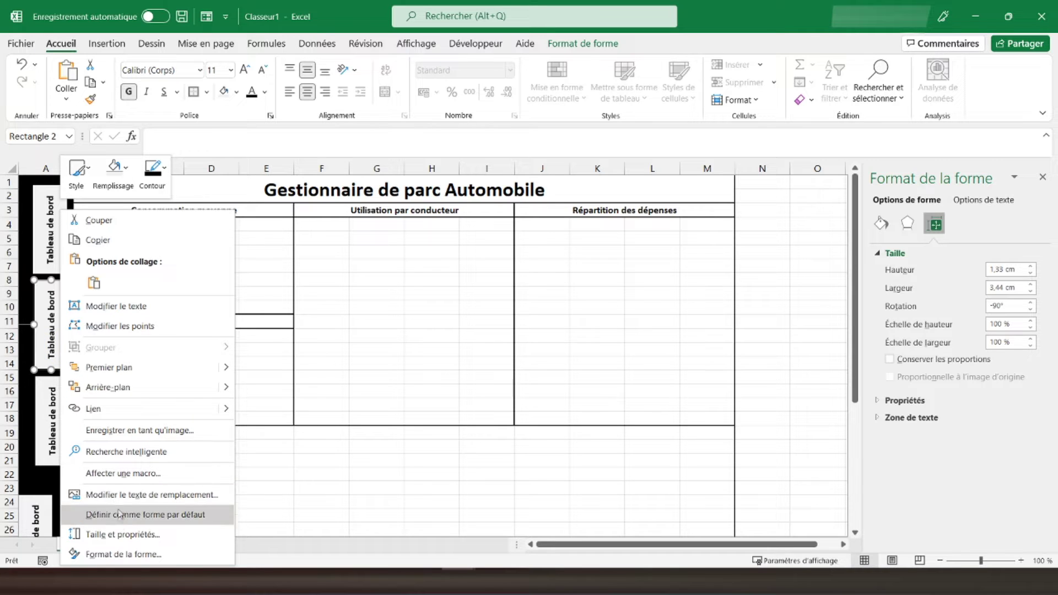
left_click(116, 307)
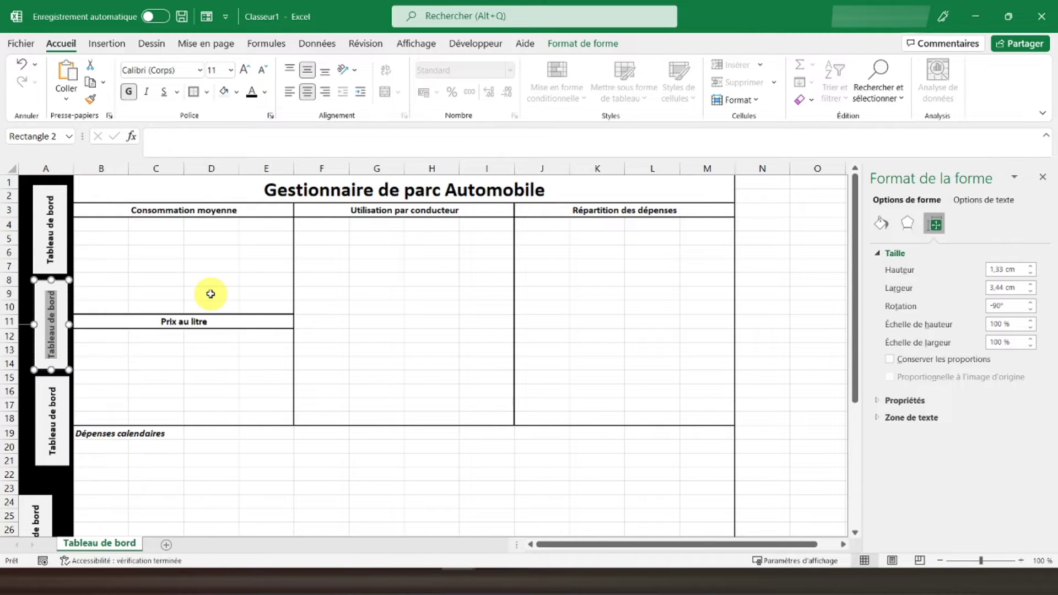
type("Fo")
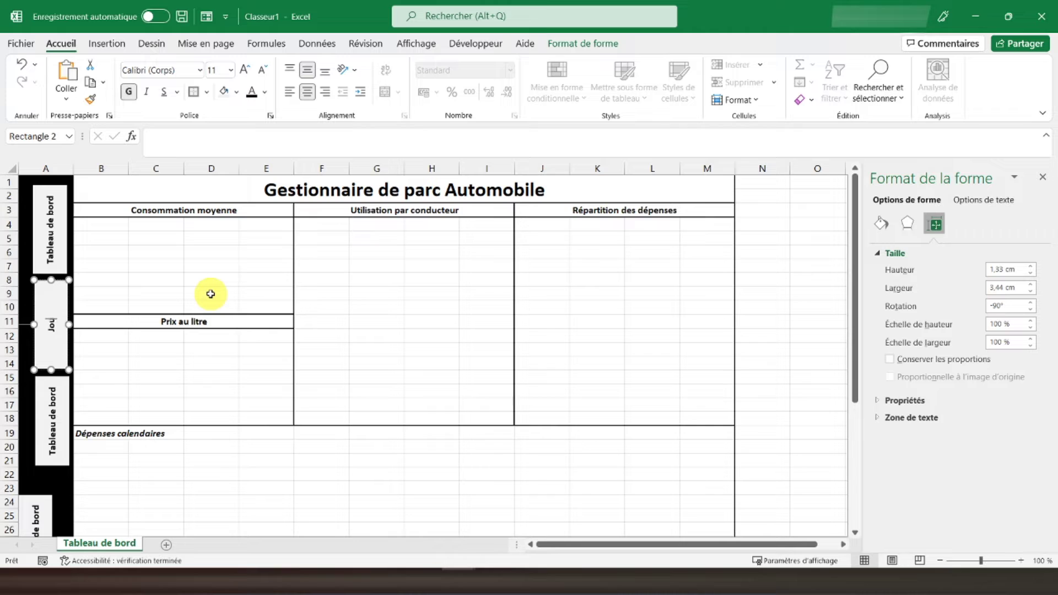
type("urnal des dépenses")
left_click(211, 294)
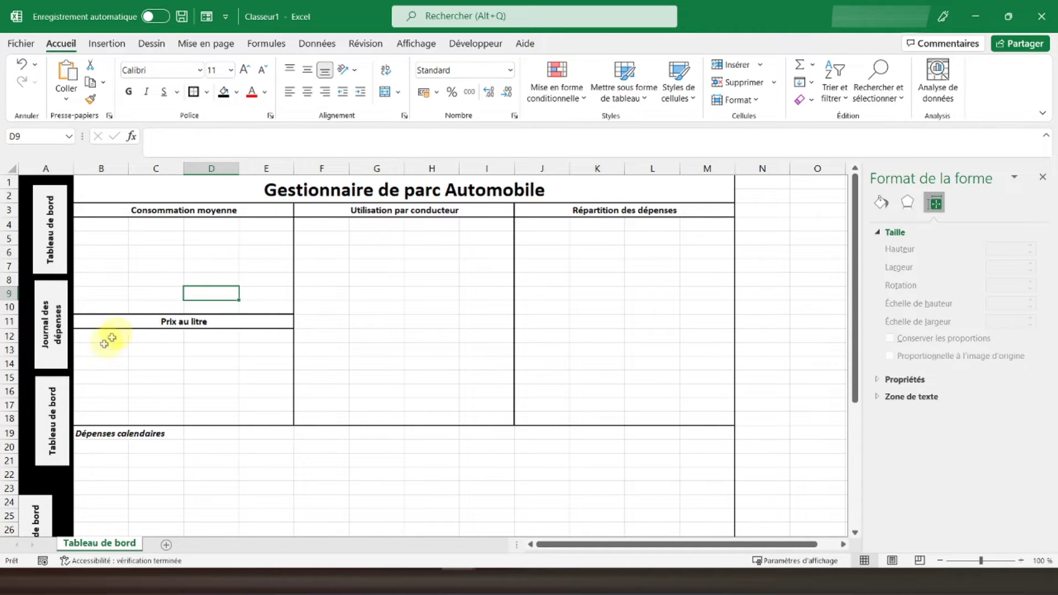
Replace the text of the third rectangle in column A with Suivi parc auto.
left_click(62, 405)
right_click(62, 405)
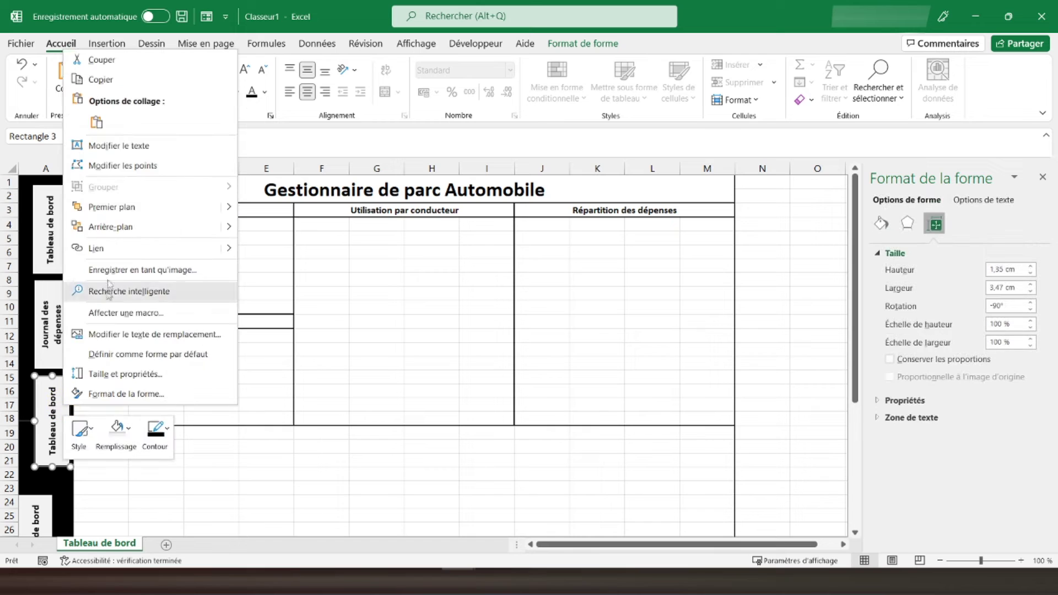
left_click(132, 163)
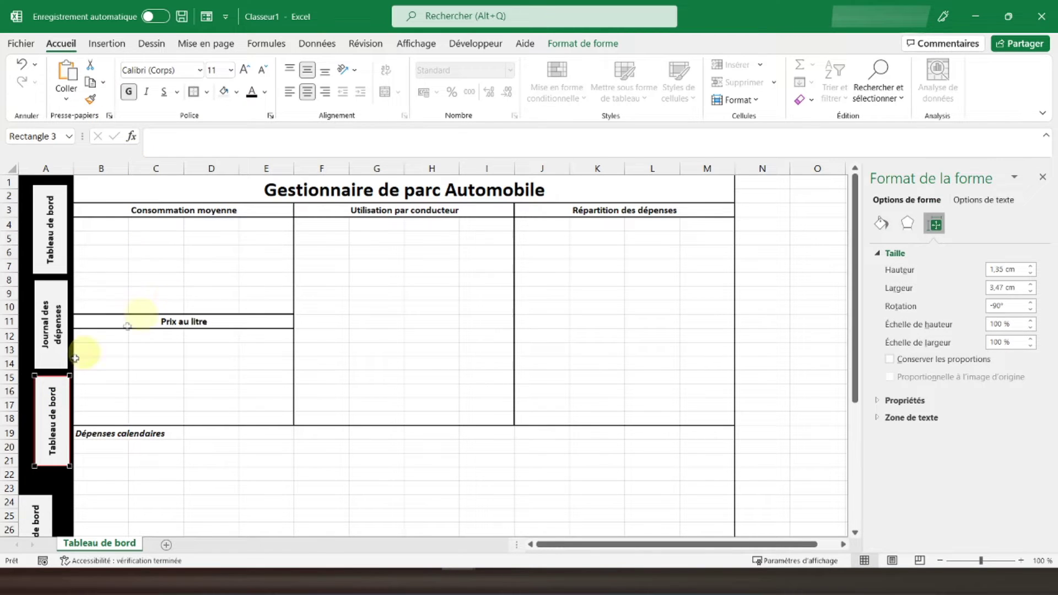
left_click_drag(53, 405, 41, 444)
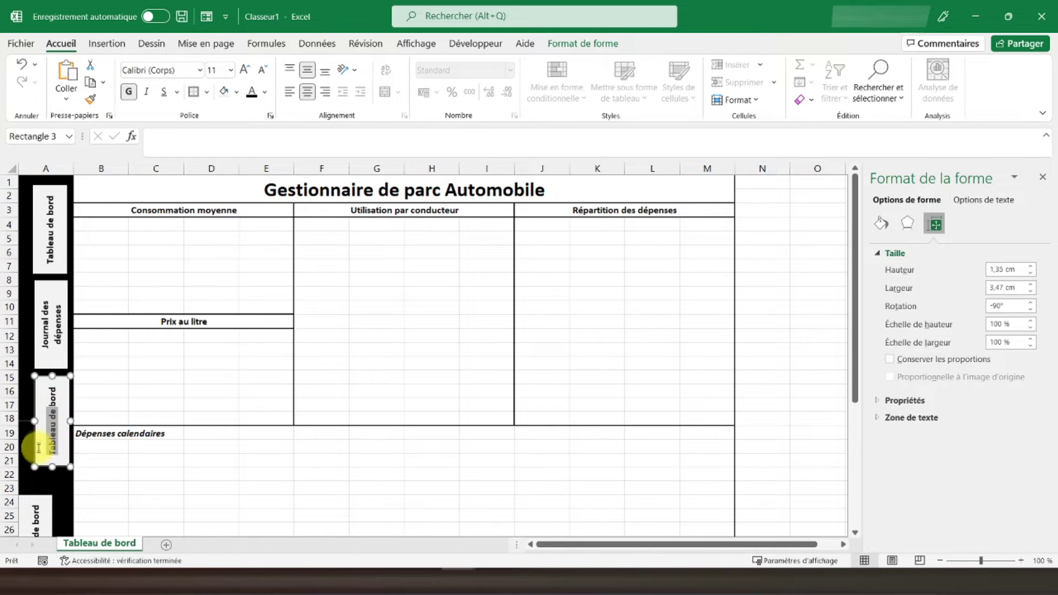
key("BackSpace")
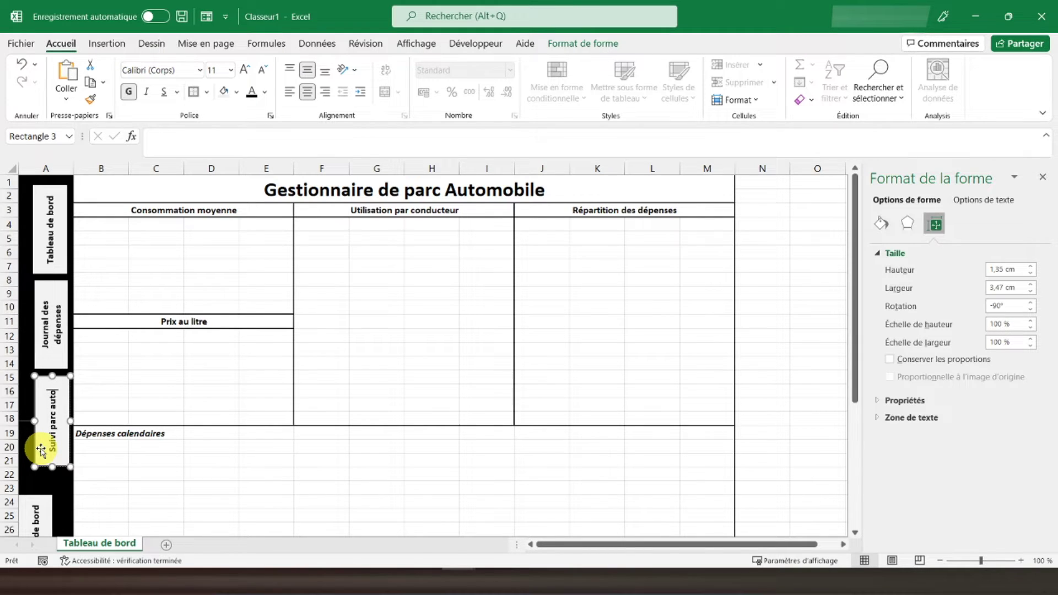
left_click(98, 437)
Move the fourth rectangle just below Suivi parc auto in column A and relabel it Suivi utilisateur.
scroll(102, 434, "down", 5)
left_click_drag(59, 356, 52, 317)
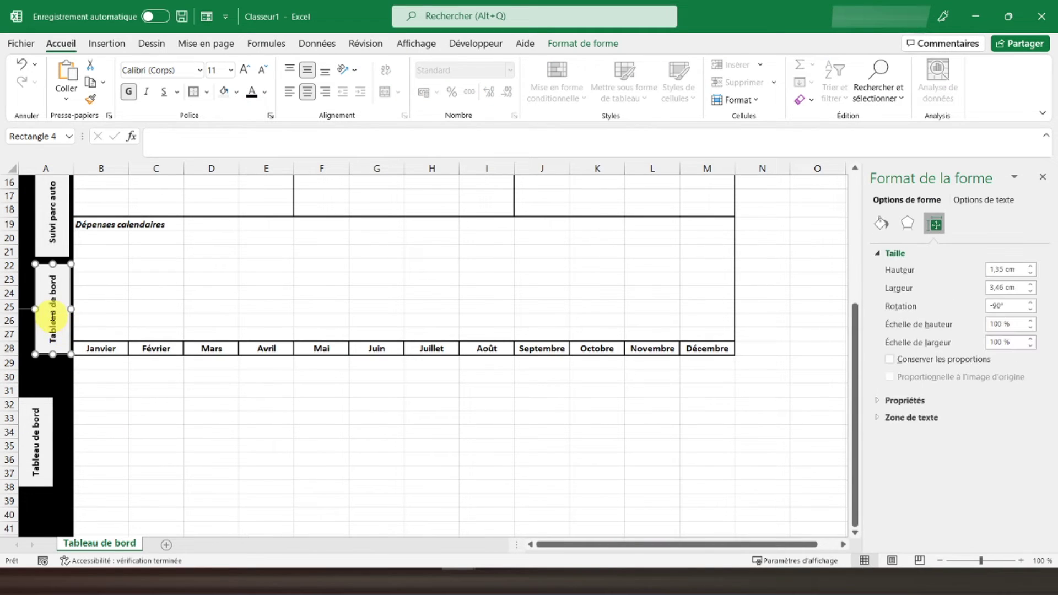
double_click(52, 318)
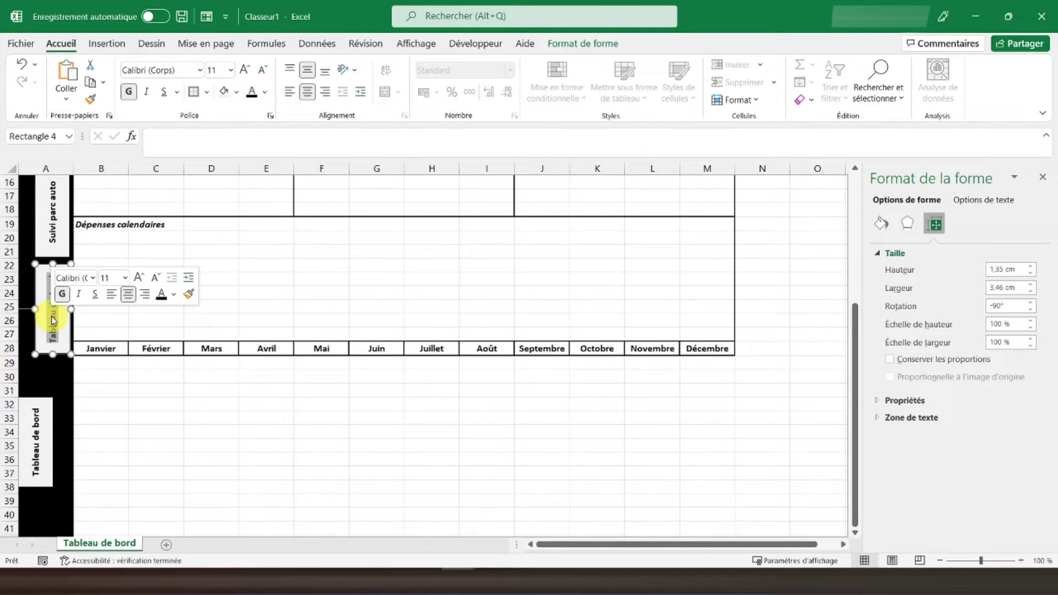
type("Suivi utilisateur")
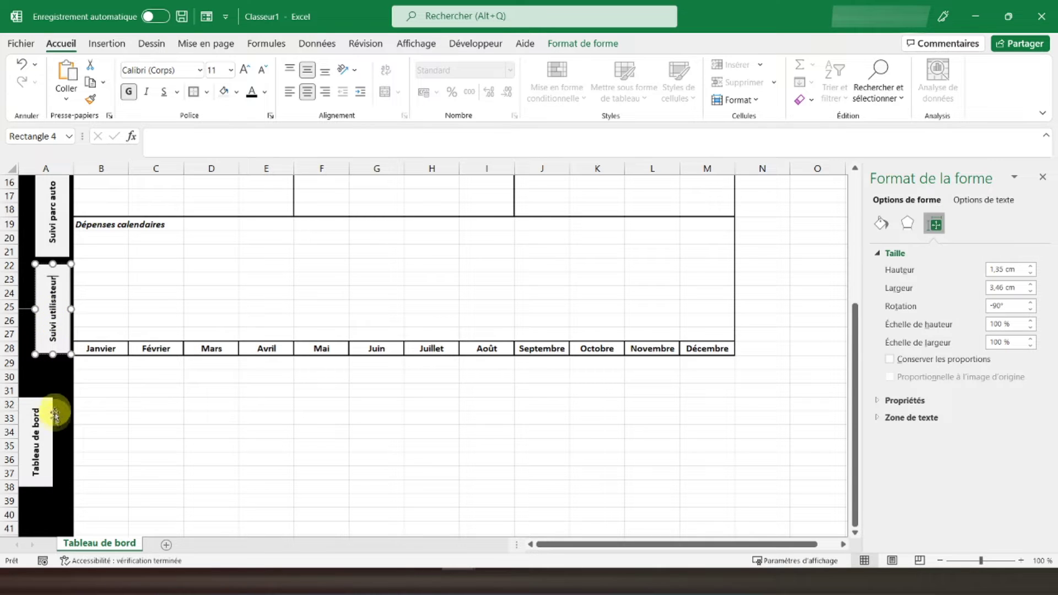
Move the last rectangle just below Suivi utilisateur in column A and relabel it Paramètres.
left_click_drag(51, 421, 68, 374)
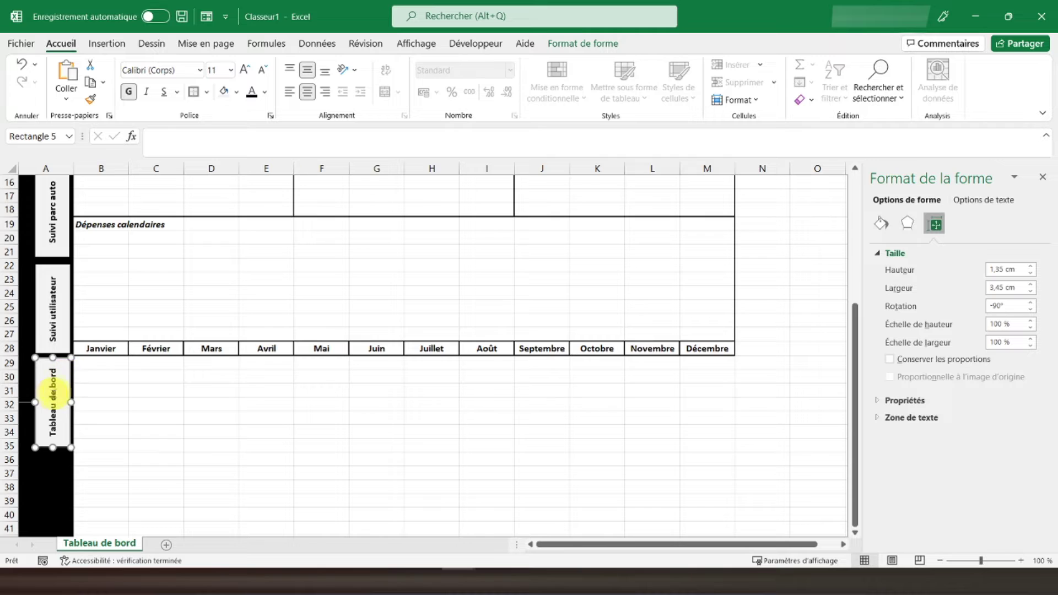
double_click(52, 393)
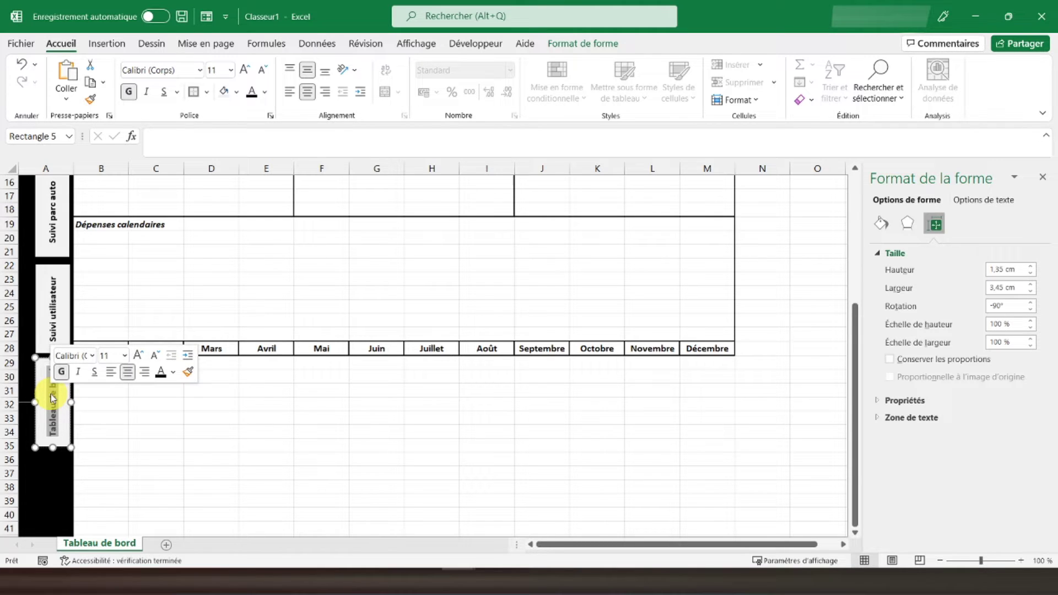
type("Parte")
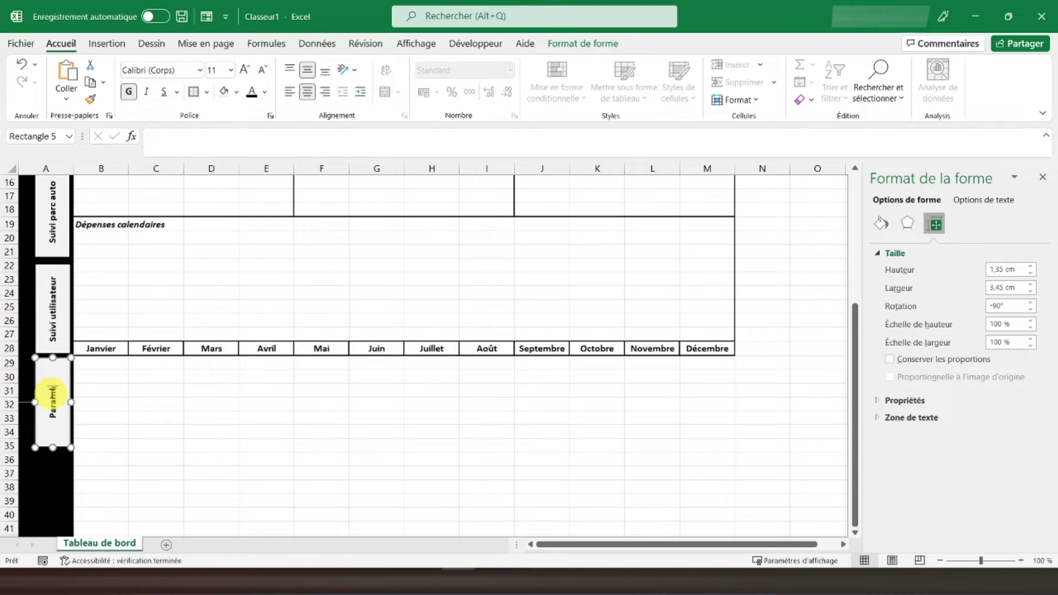
left_click(120, 374)
Fill the Journal des dépenses, Suivi parc auto, Suivi utilisateur and Paramètres rectangles with dark grey.
scroll(120, 373, "up", 5)
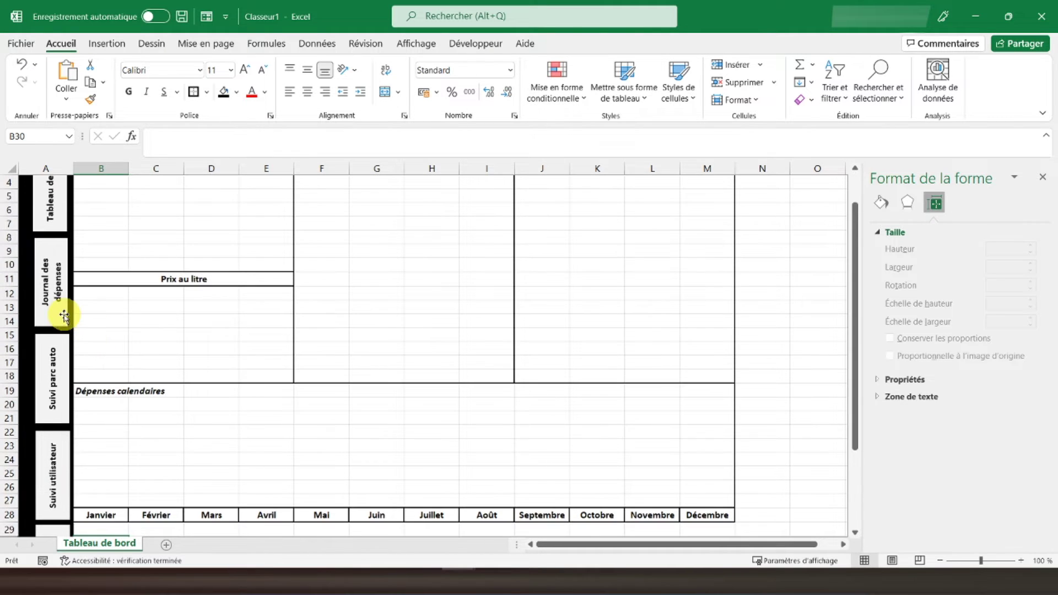
left_click(64, 315)
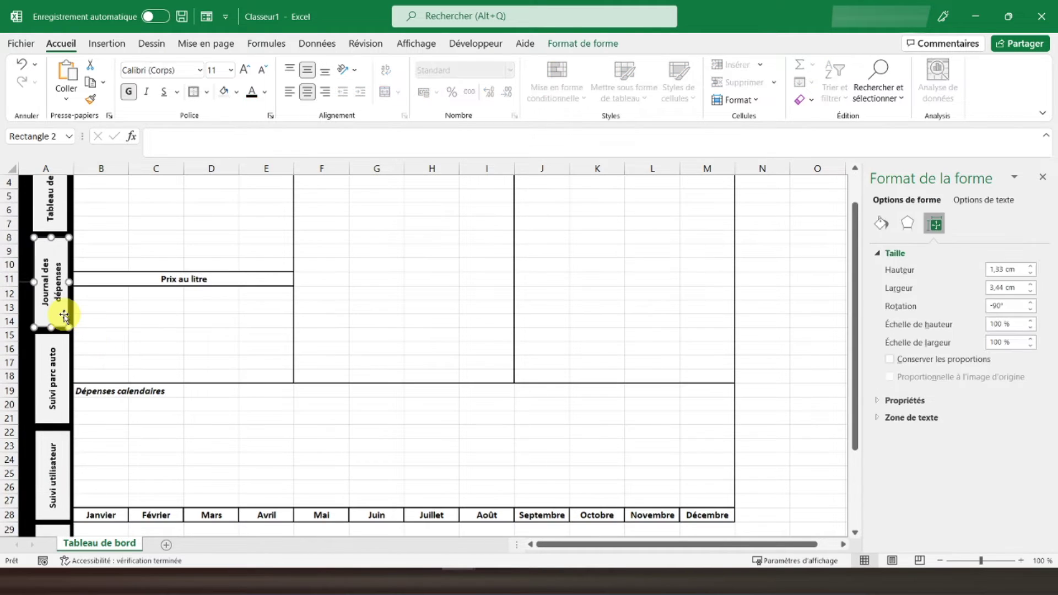
left_click(67, 370, "ctrl")
left_click(70, 462, "ctrl")
scroll(130, 462, "down", 2)
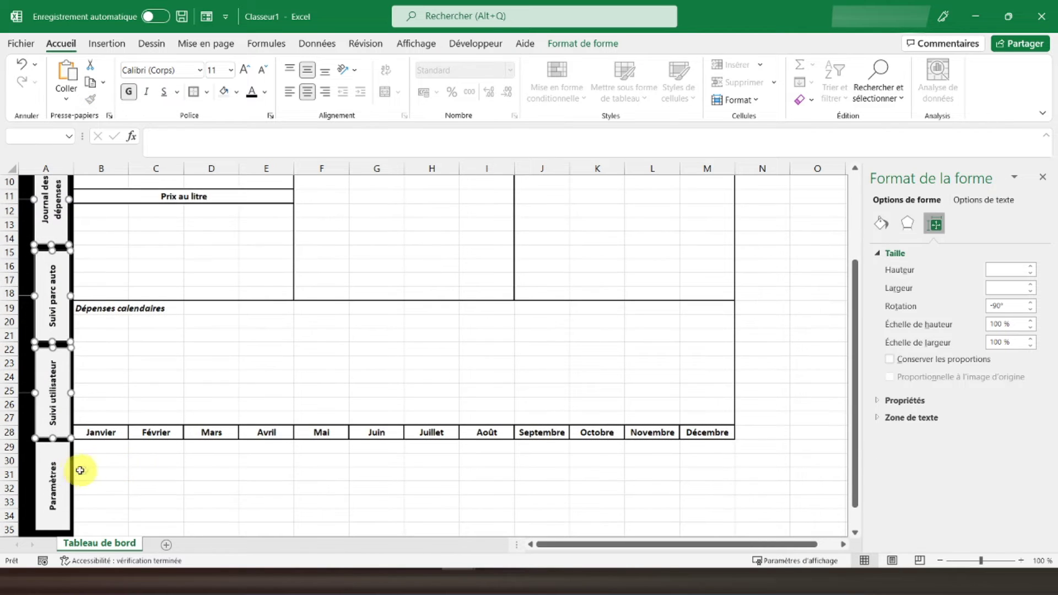
left_click(582, 45)
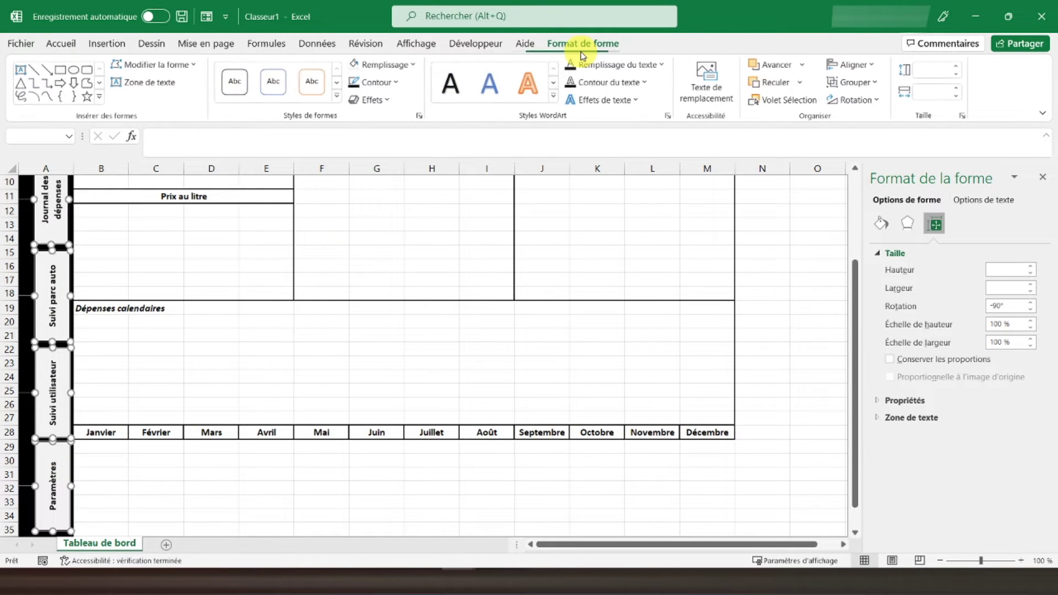
left_click(405, 69)
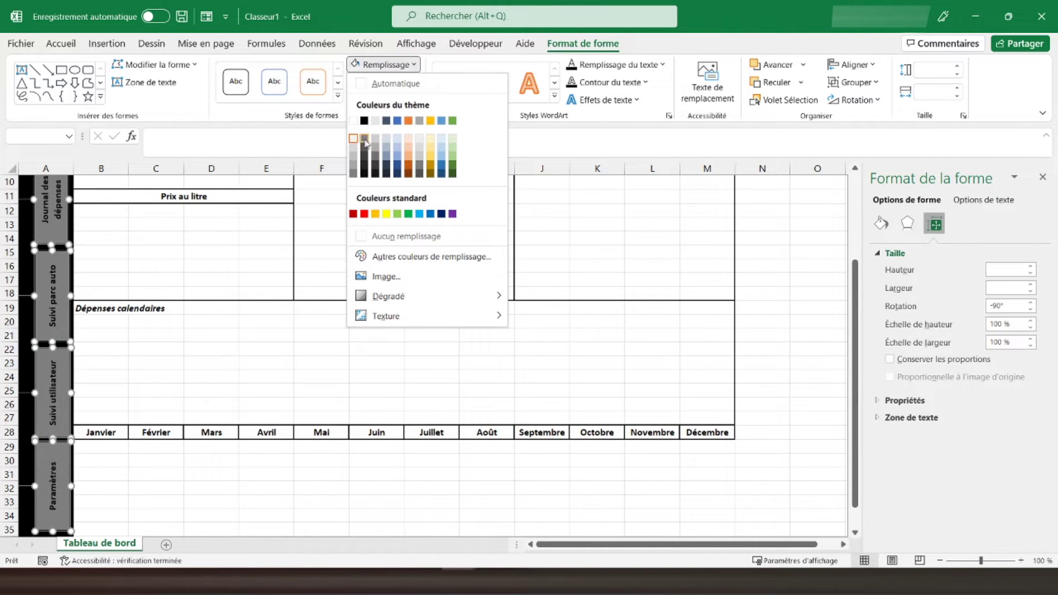
left_click(355, 173)
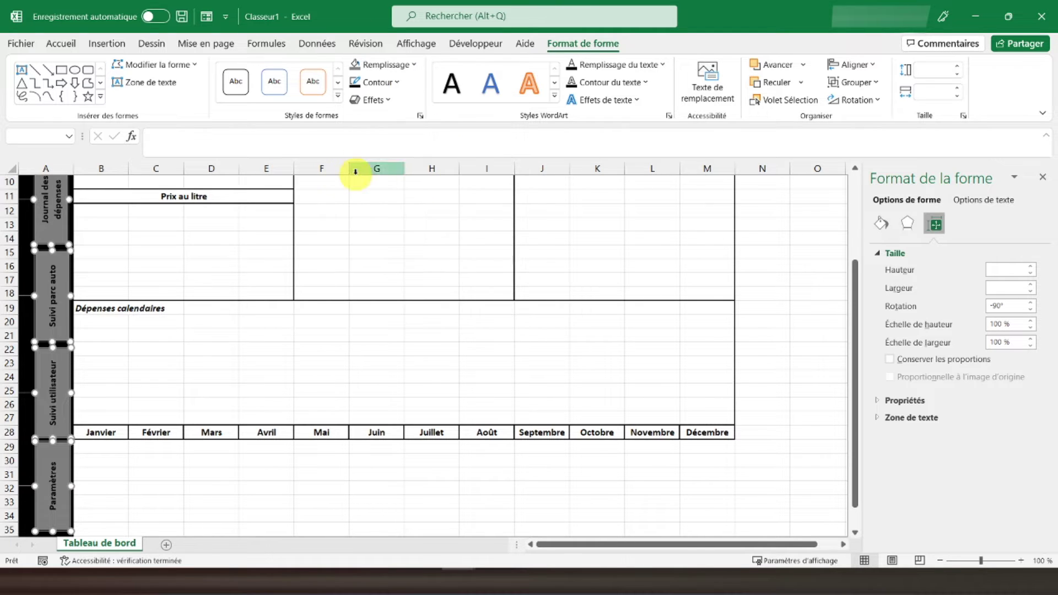
Line up all five navigation rectangles with one another in column A and distribute them vertically.
scroll(208, 300, "up", 3)
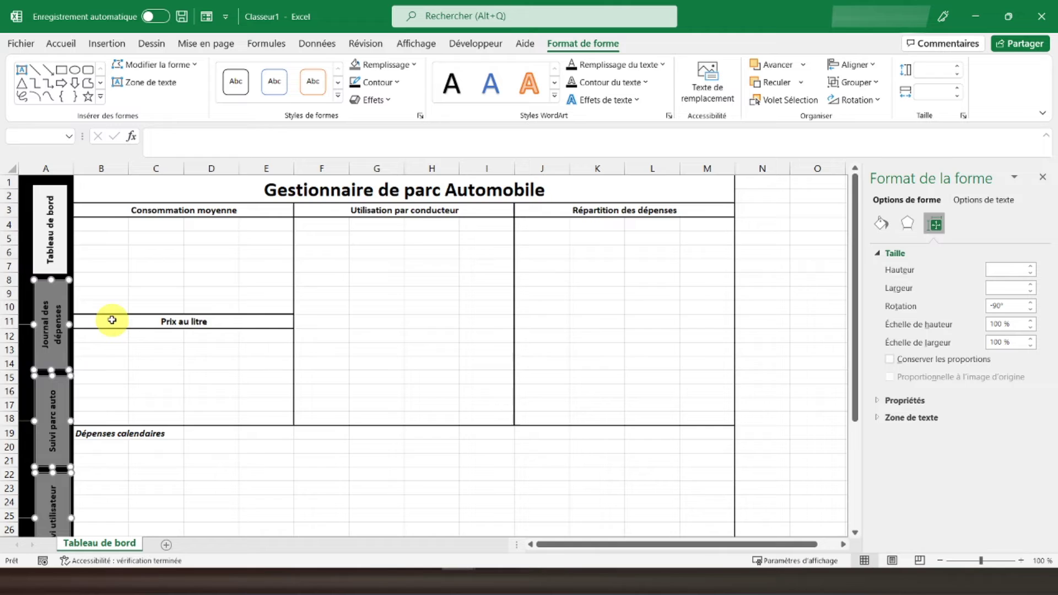
scroll(118, 303, "down", 3)
scroll(122, 297, "up", 3)
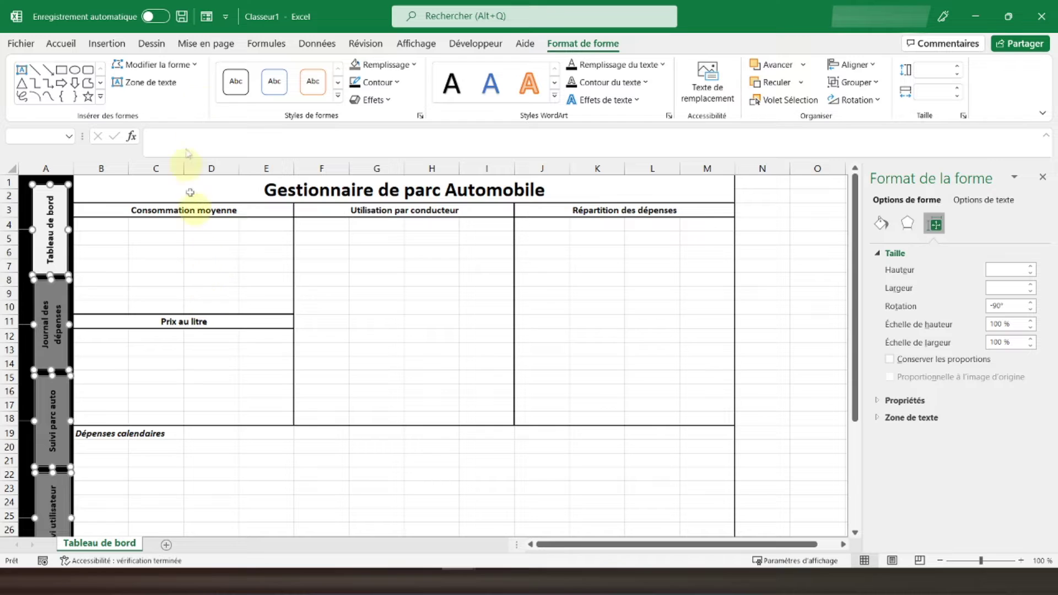
left_click(201, 49)
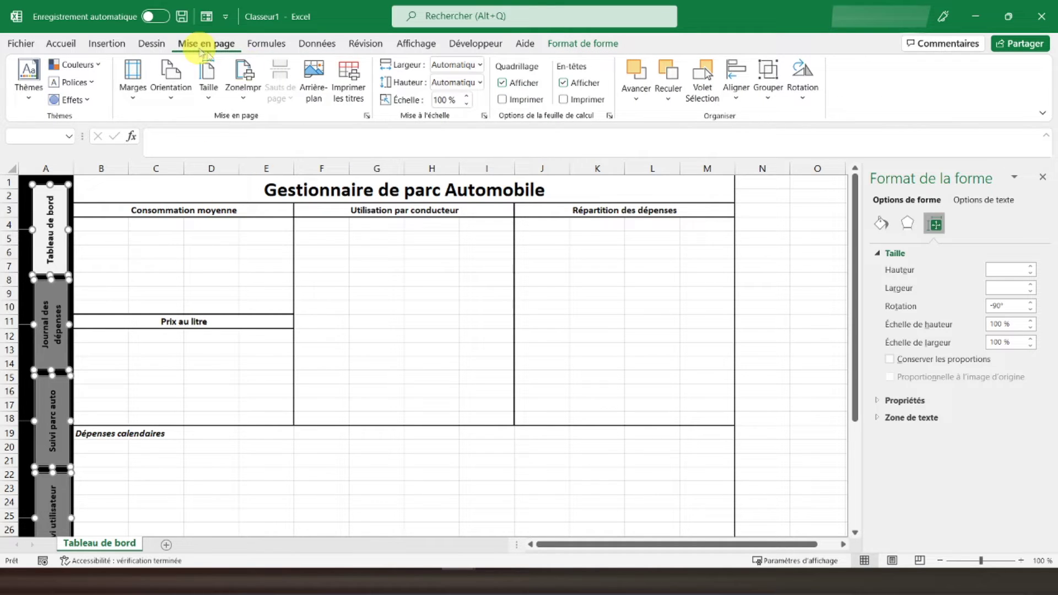
left_click(739, 100)
left_click(751, 126)
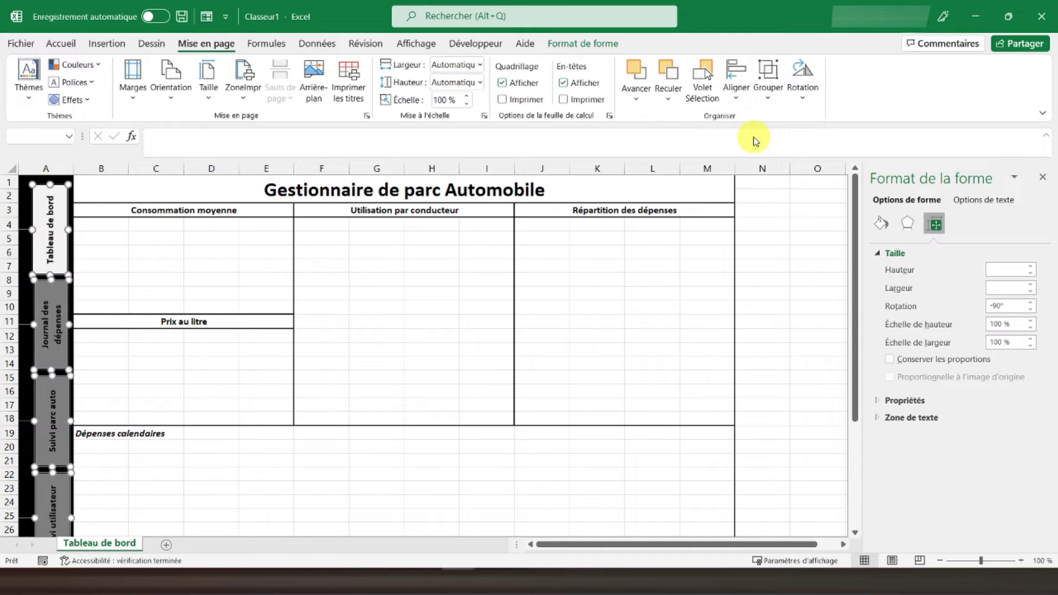
left_click(736, 99)
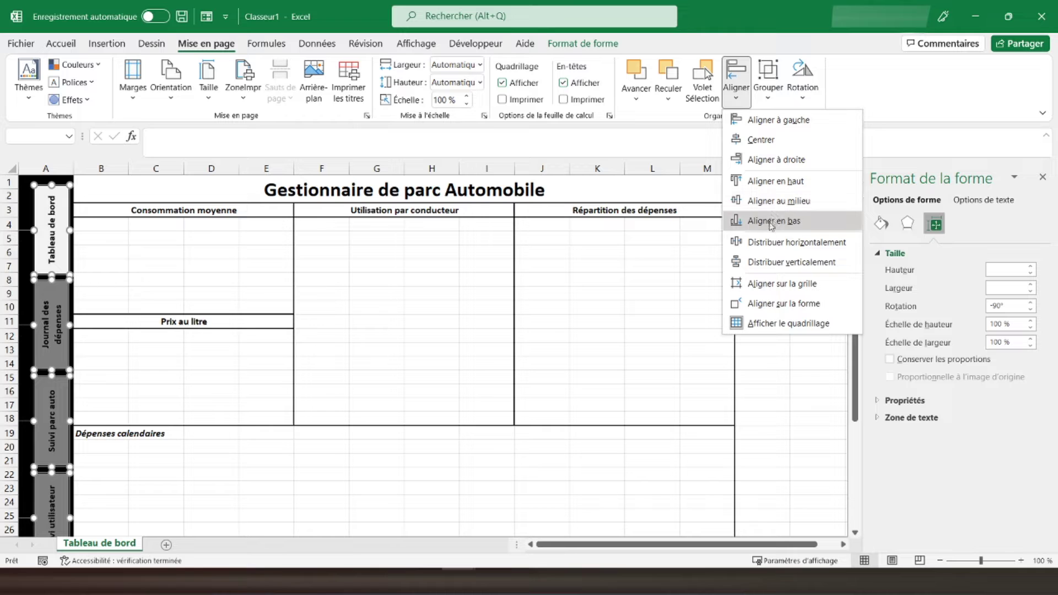
left_click(770, 263)
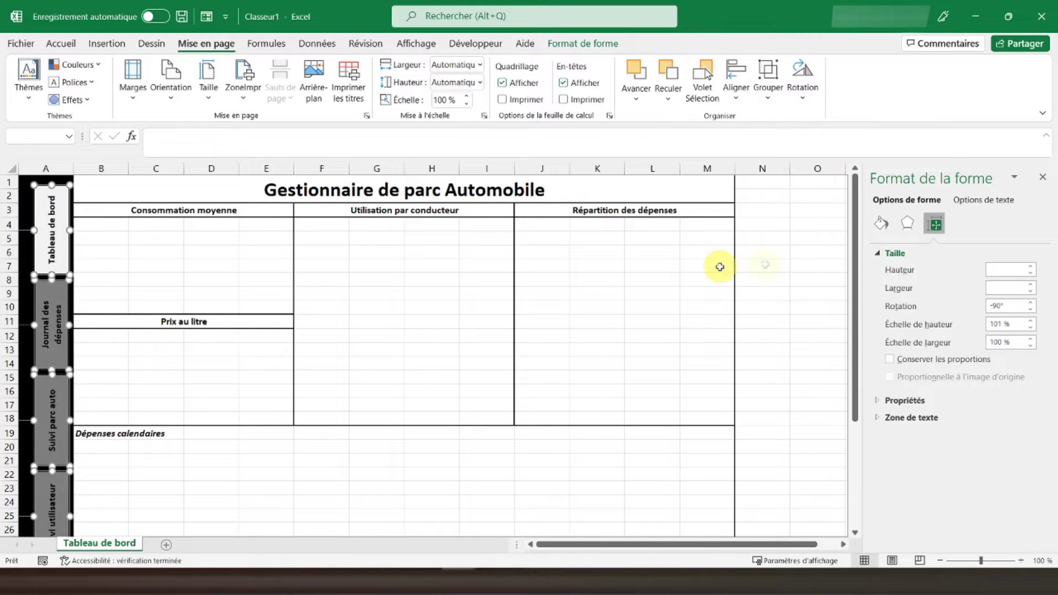
scroll(117, 272, "down", 3)
scroll(115, 274, "down", 2)
left_click(119, 255)
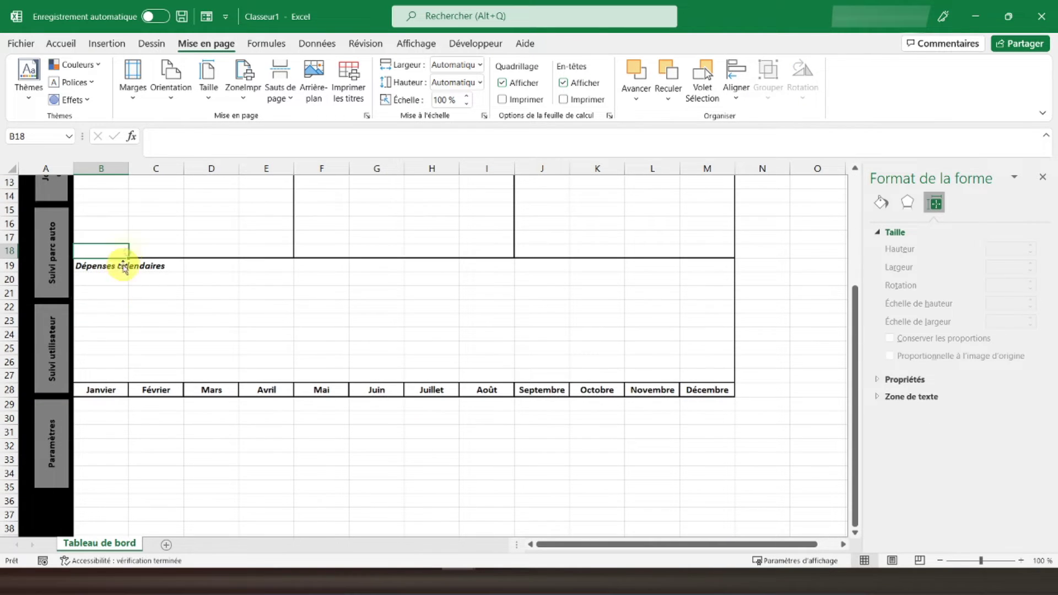
scroll(114, 298, "up", 4)
left_click(114, 226)
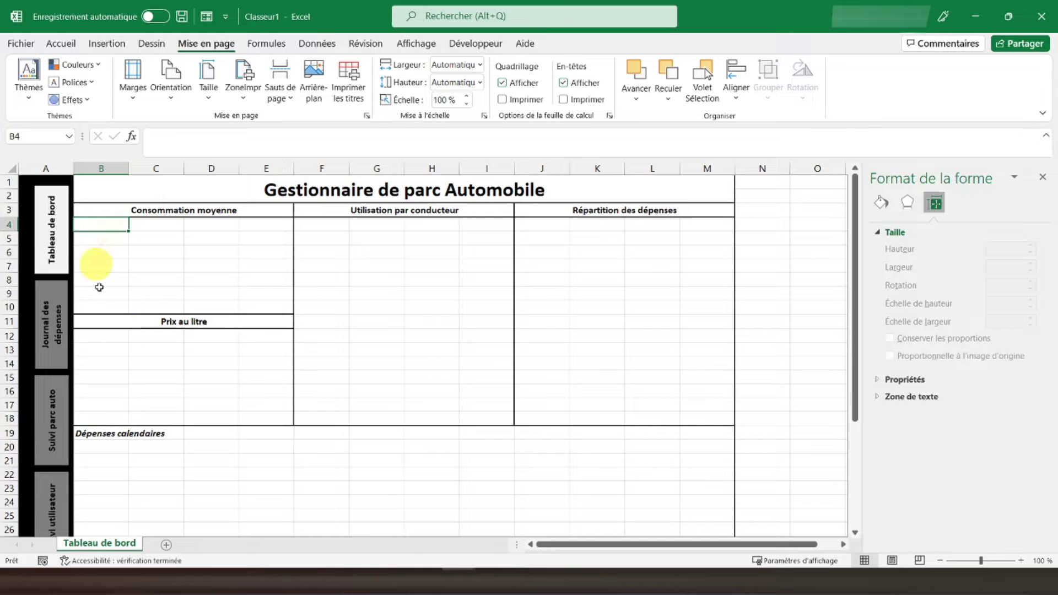
Add two new sheets after Tableau de bord, named Journal des dépenses and Suivi parc auto.
left_click(163, 545)
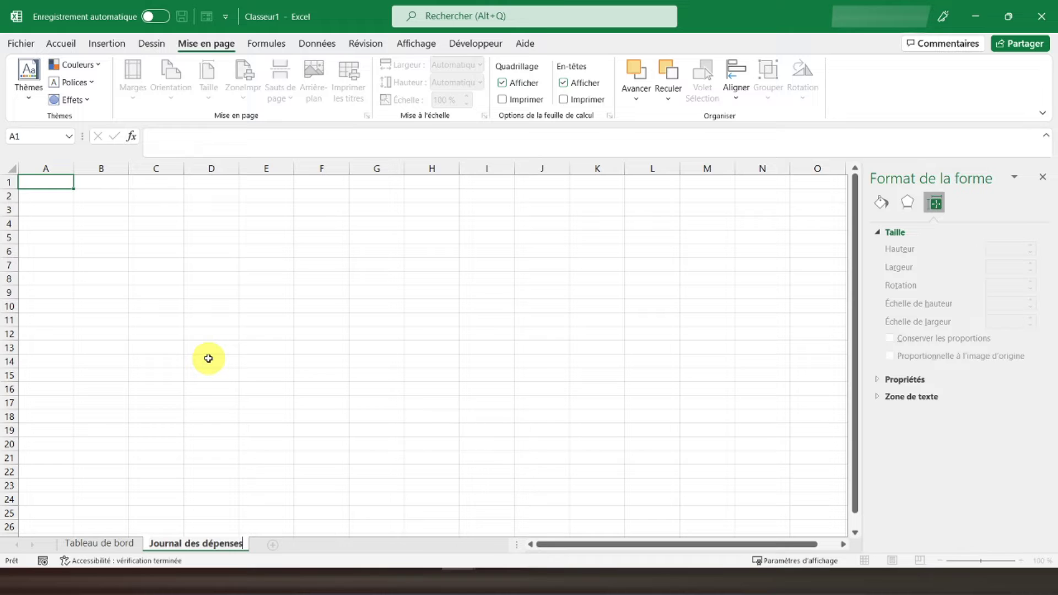
key("Return")
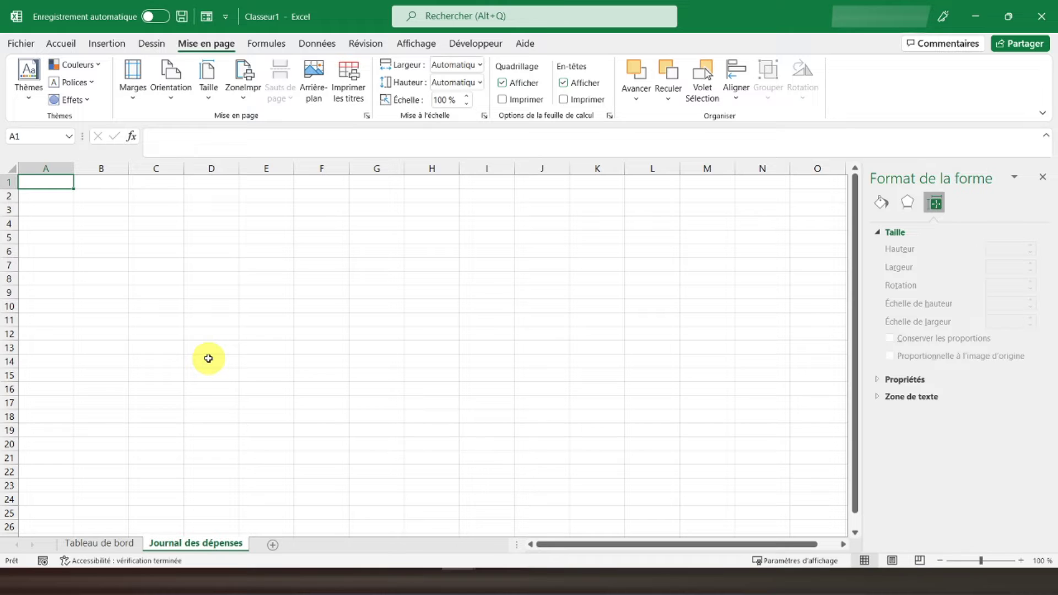
left_click(274, 546)
double_click(270, 545)
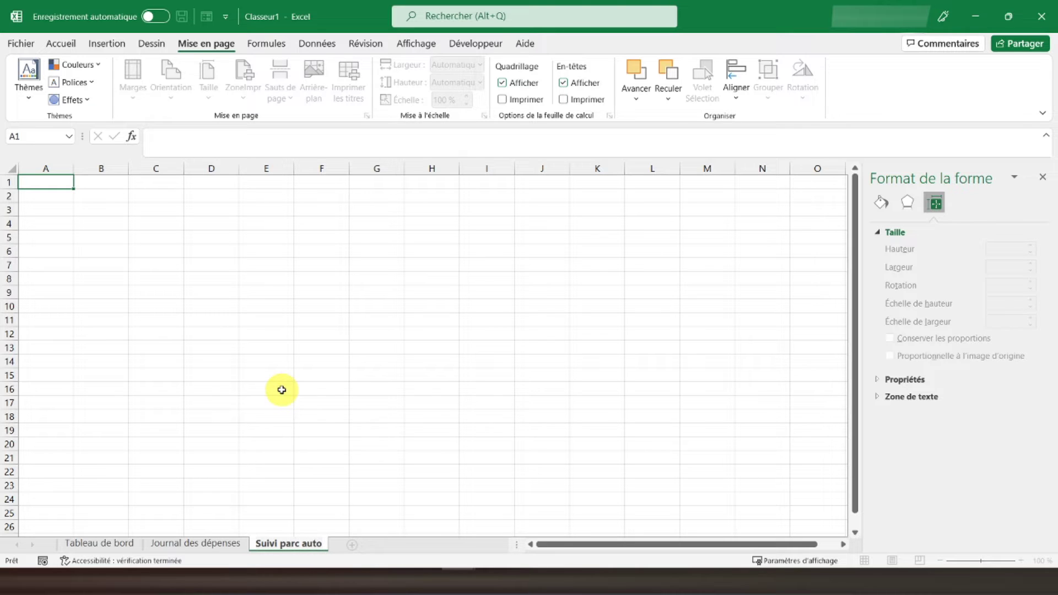
Add a new sheet after Suivi parc auto and name it Suivi utilisateur.
left_click(355, 547)
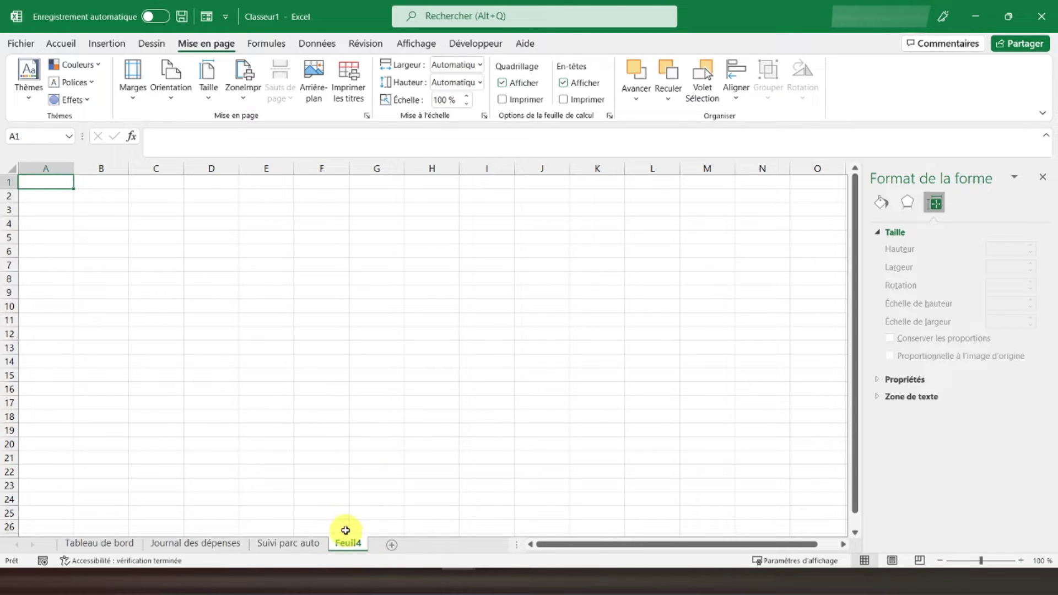
left_click(346, 528)
double_click(345, 545)
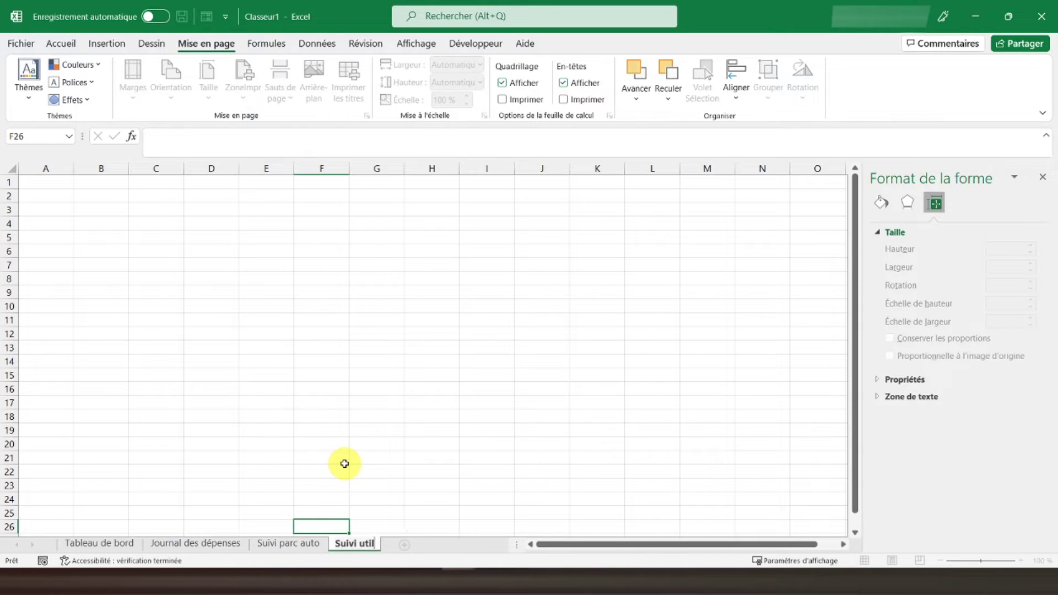
type("Suivi utilisateur")
key("Return")
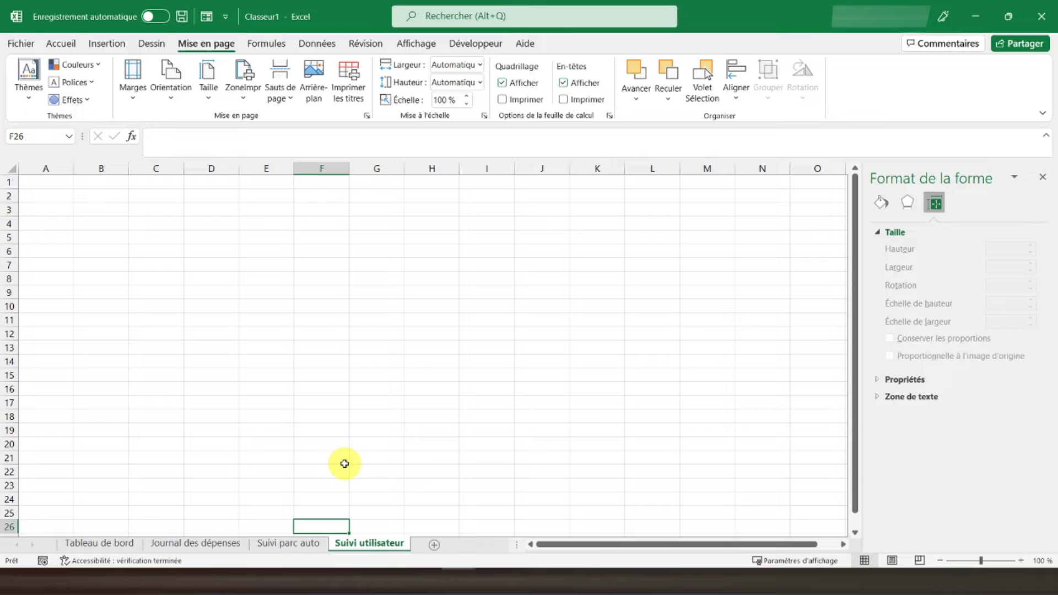
Add a new sheet after Suivi utilisateur and name it Paramètres.
left_click(434, 545)
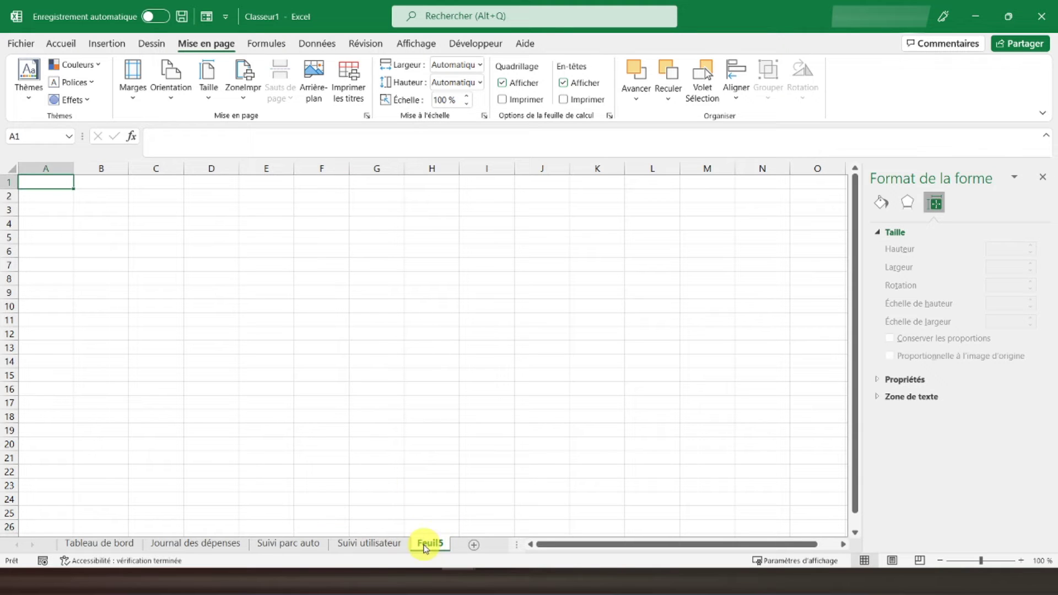
double_click(427, 545)
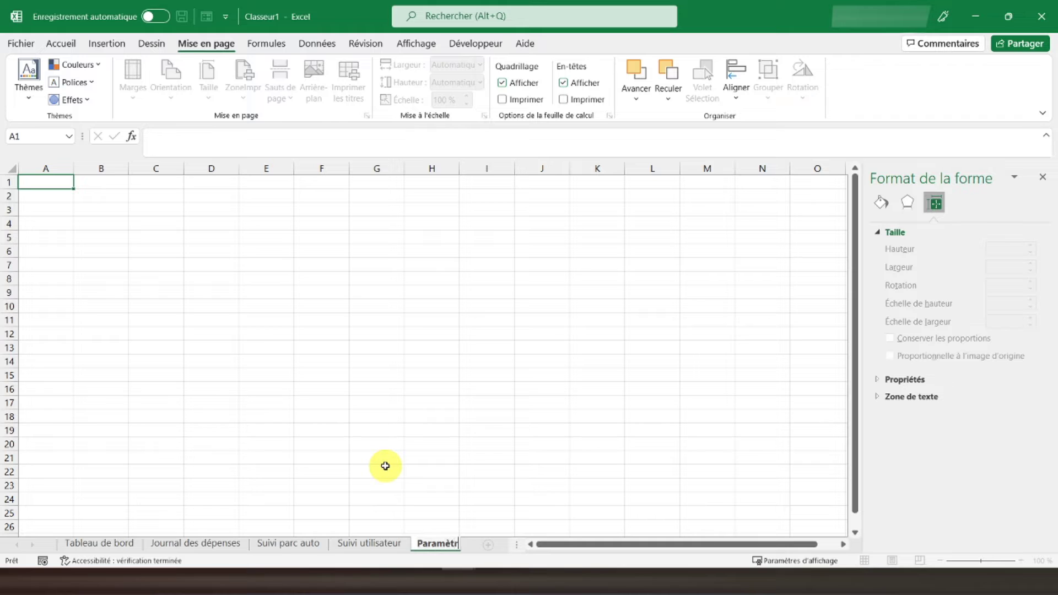
key("Return")
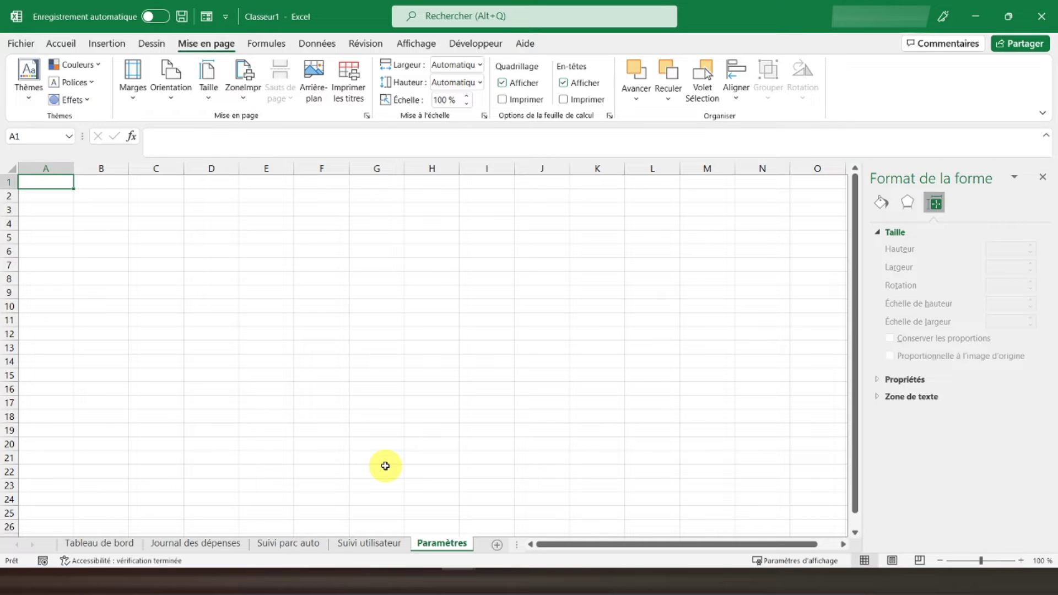
On the dashboard, hyperlink the Tableau de bord rectangle to cell A1 of the Tableau de bord sheet in this document.
left_click(85, 534)
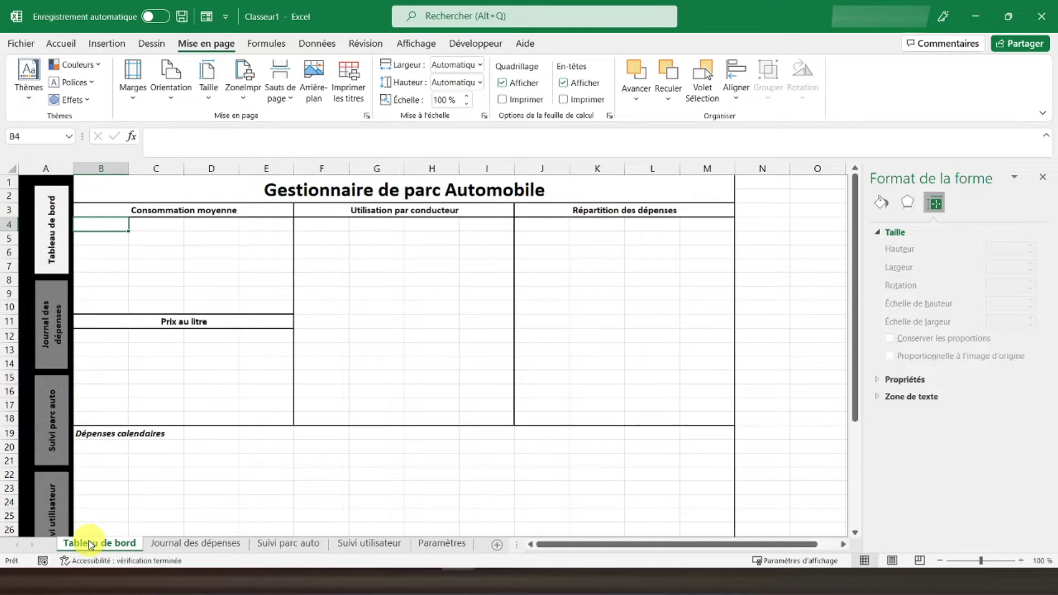
right_click(69, 249)
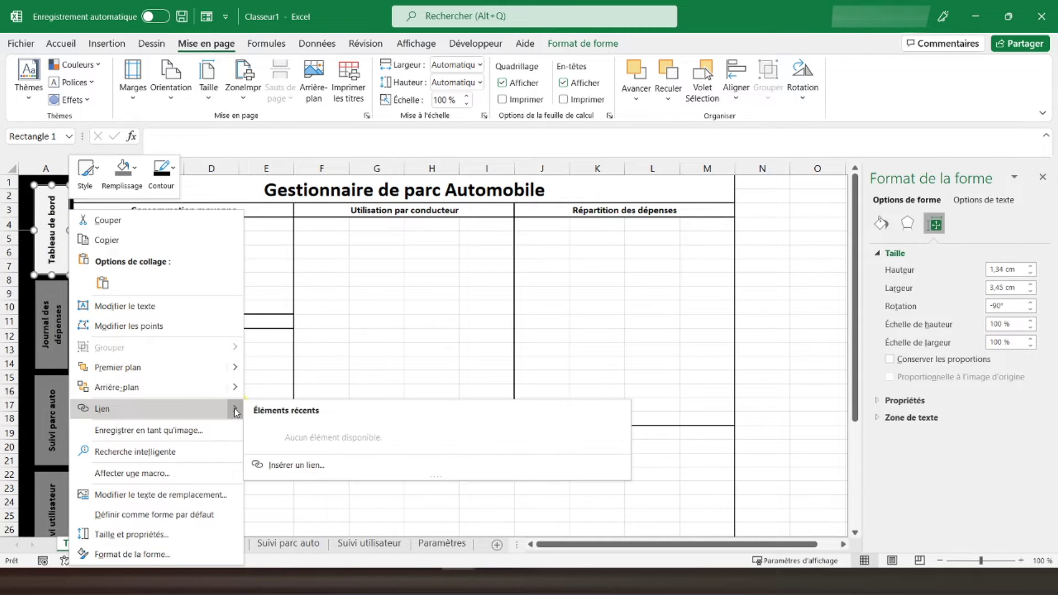
mouse_move(238, 411)
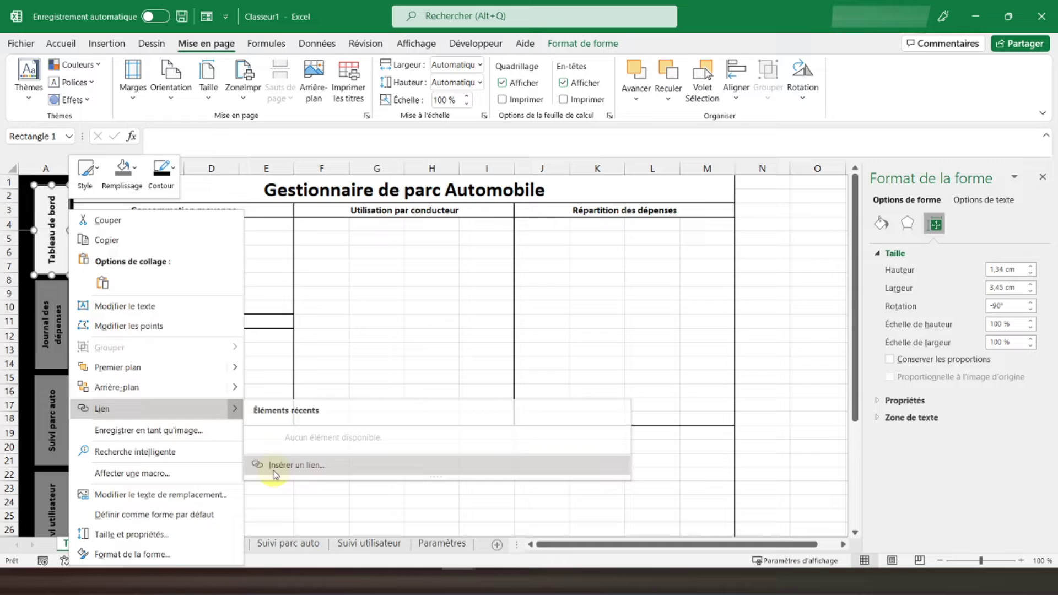
left_click(290, 305)
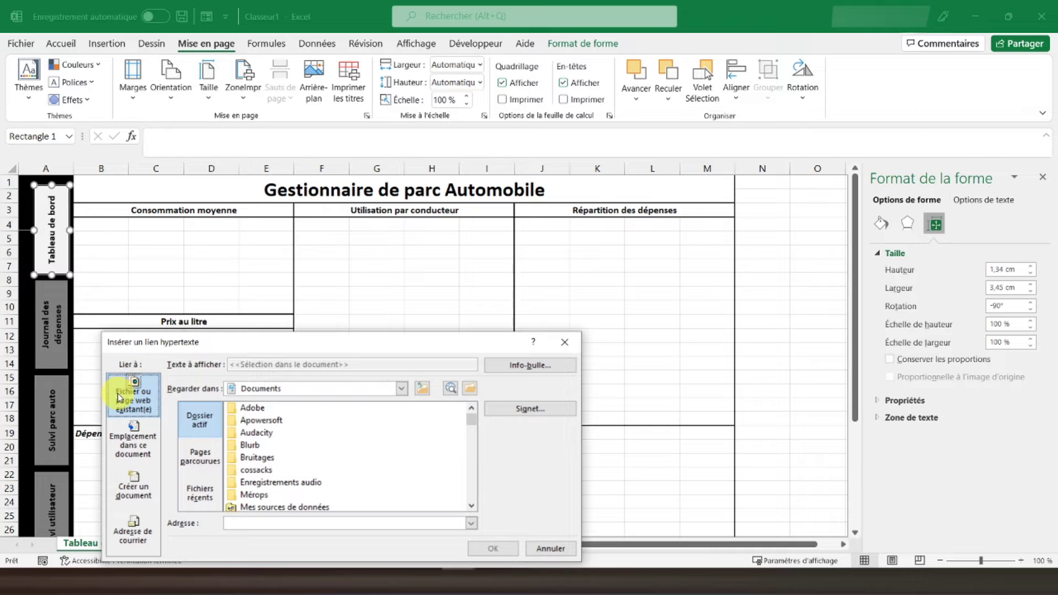
left_click(133, 441)
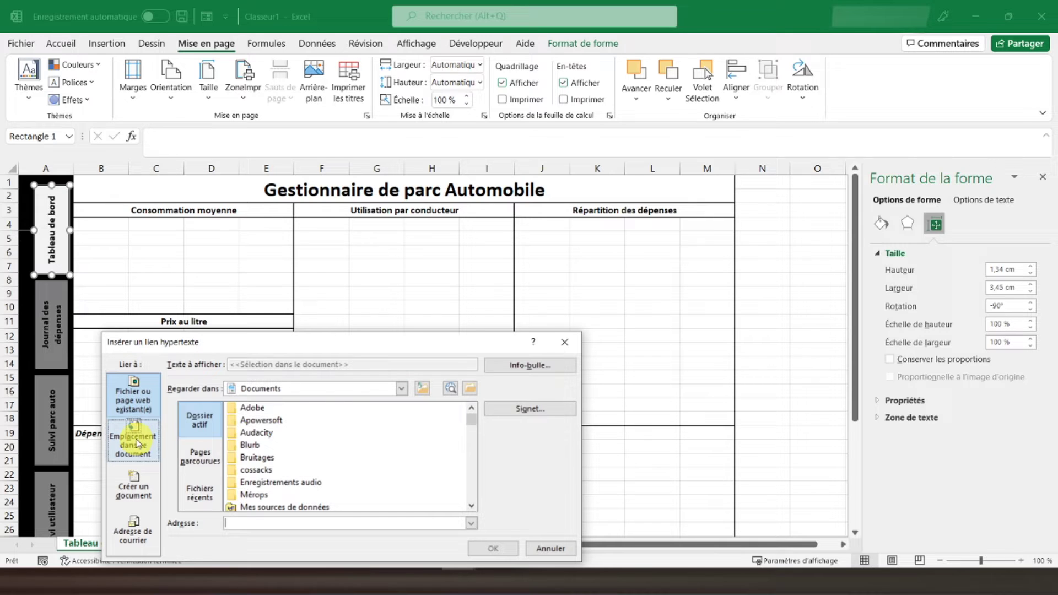
left_click(138, 444)
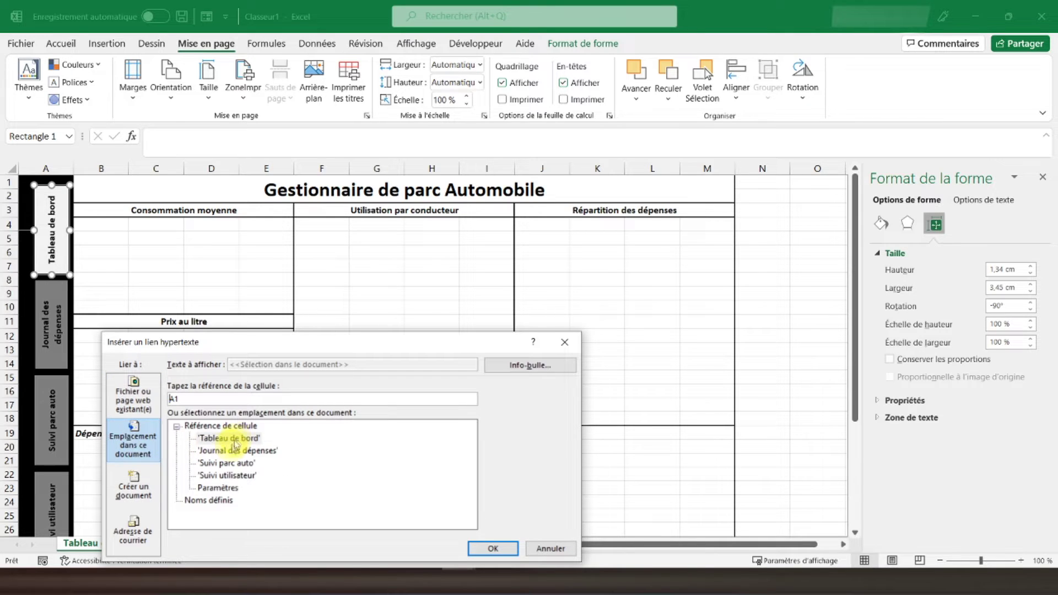
left_click(488, 548)
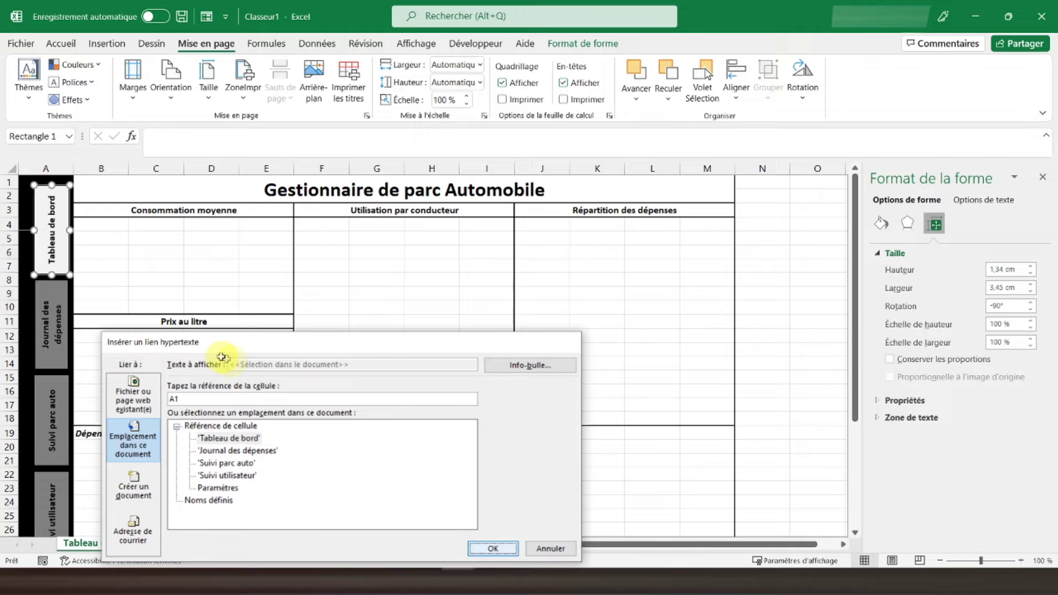
Hyperlink the Journal des dépenses rectangle to cell A1 of the Journal des dépenses sheet.
right_click(65, 302)
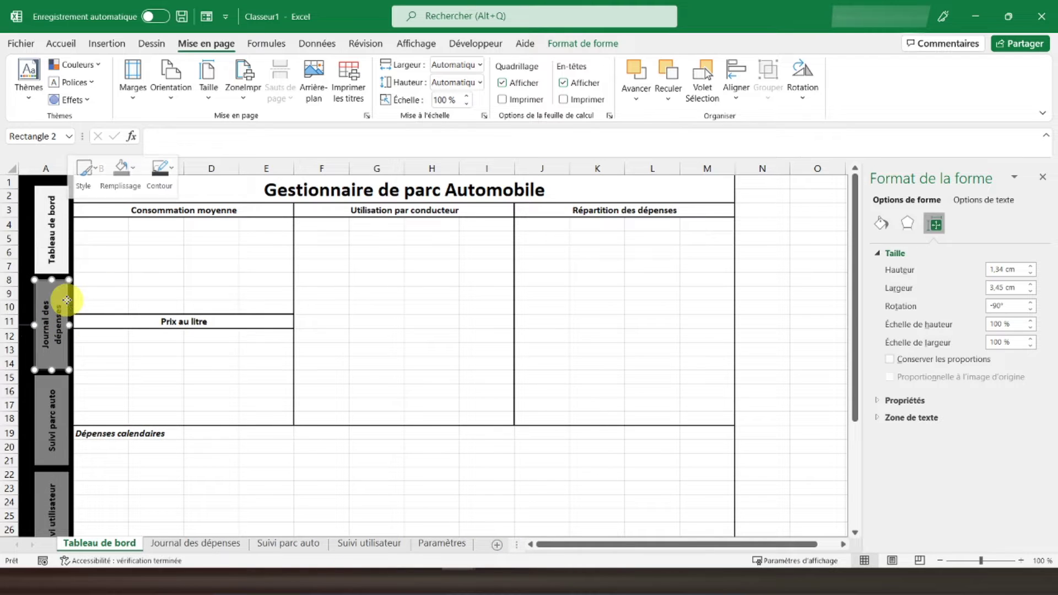
mouse_move(234, 411)
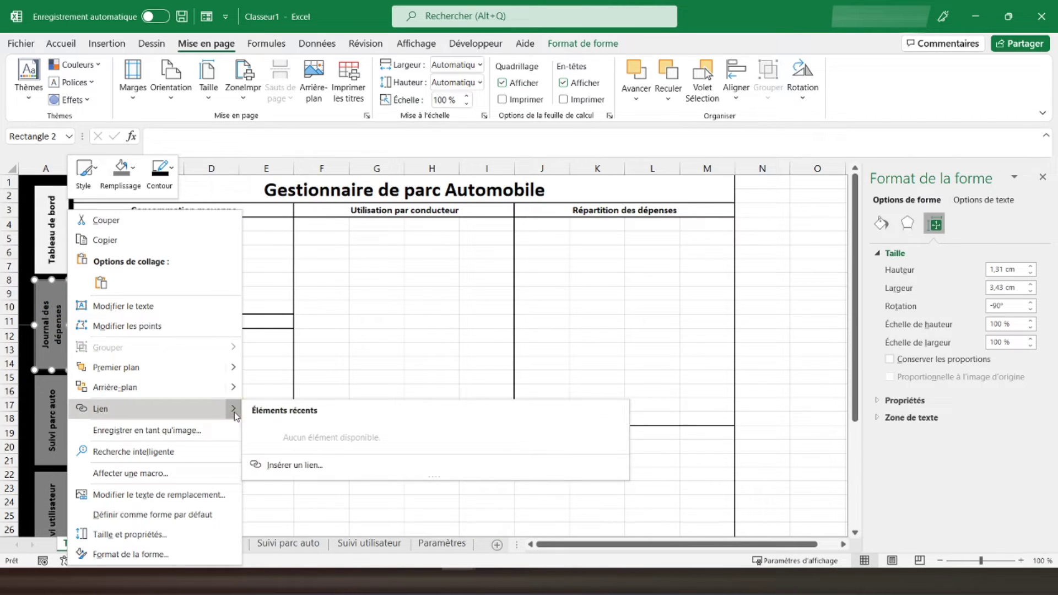
left_click(288, 467)
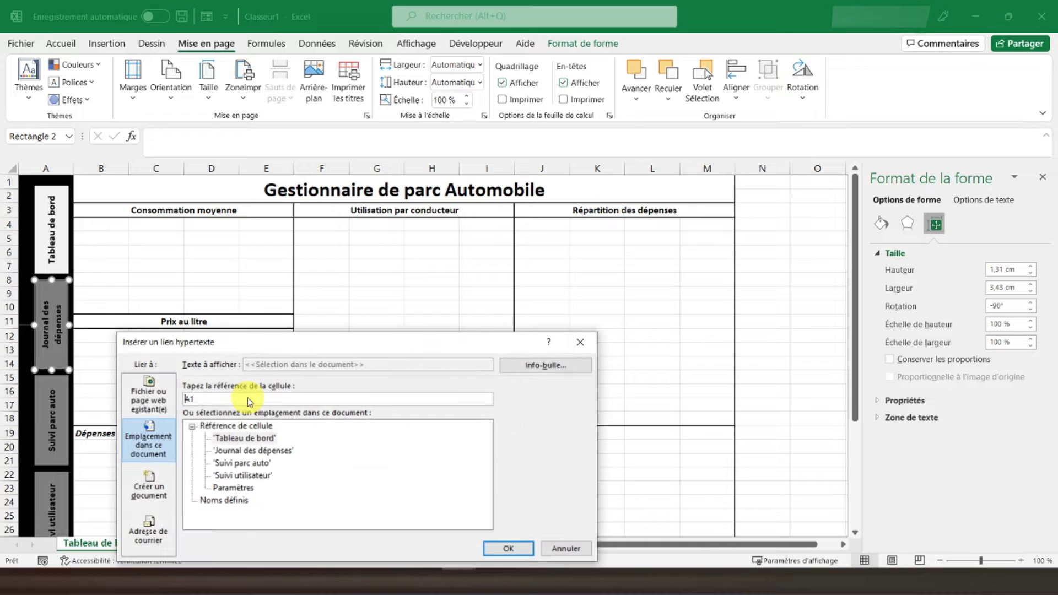
left_click(227, 451)
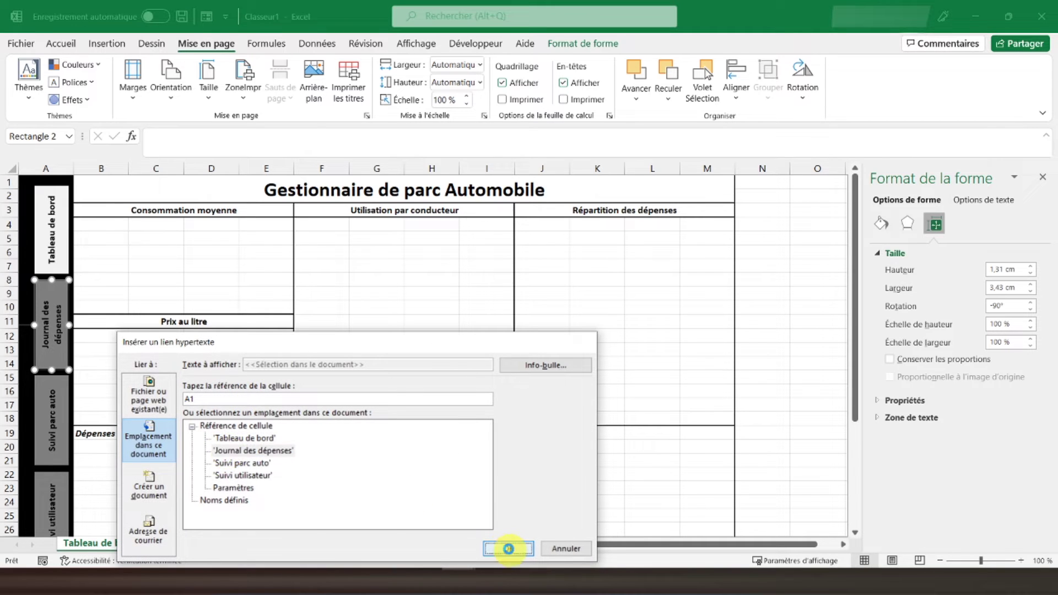
left_click(508, 549)
Hyperlink the Suivi parc auto rectangle to the Suivi parc auto sheet.
right_click(66, 456)
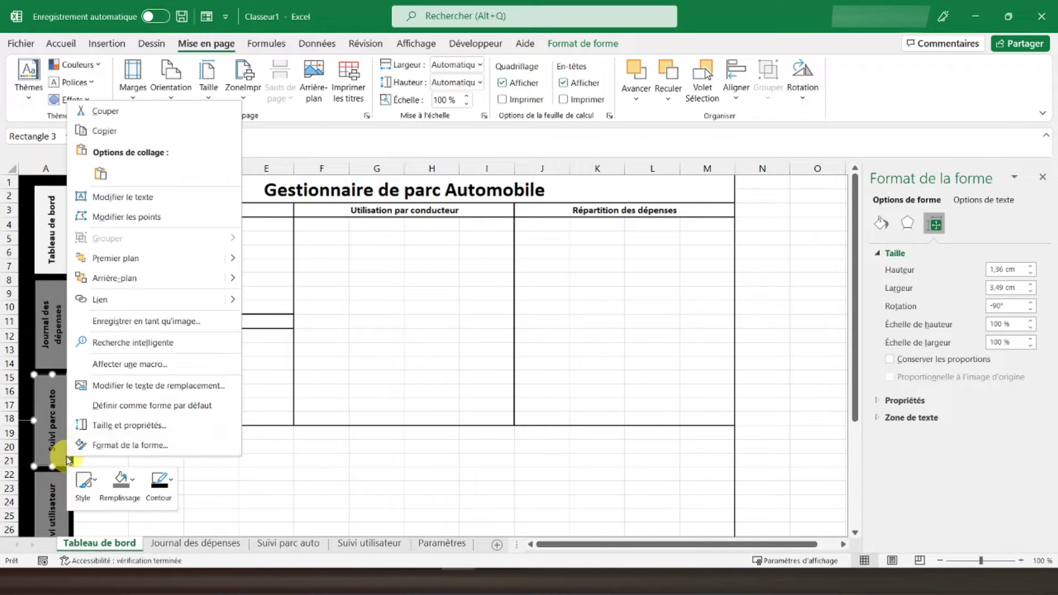
mouse_move(232, 306)
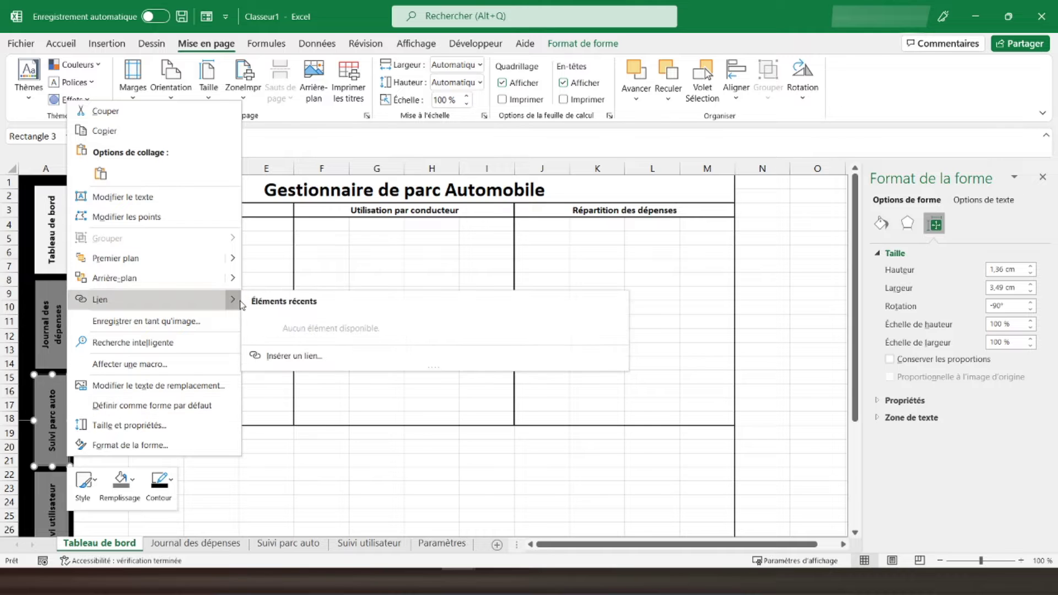
left_click(289, 356)
left_click(244, 449)
left_click(509, 534)
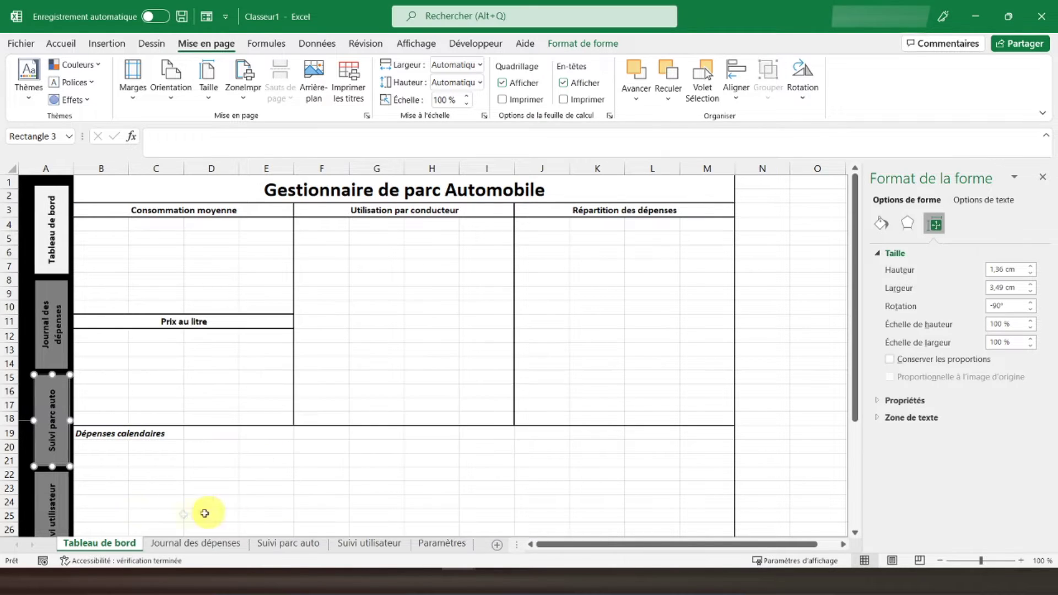
Hyperlink the Suivi utilisateur rectangle to cell A1 of the Suivi utilisateur sheet.
right_click(59, 503)
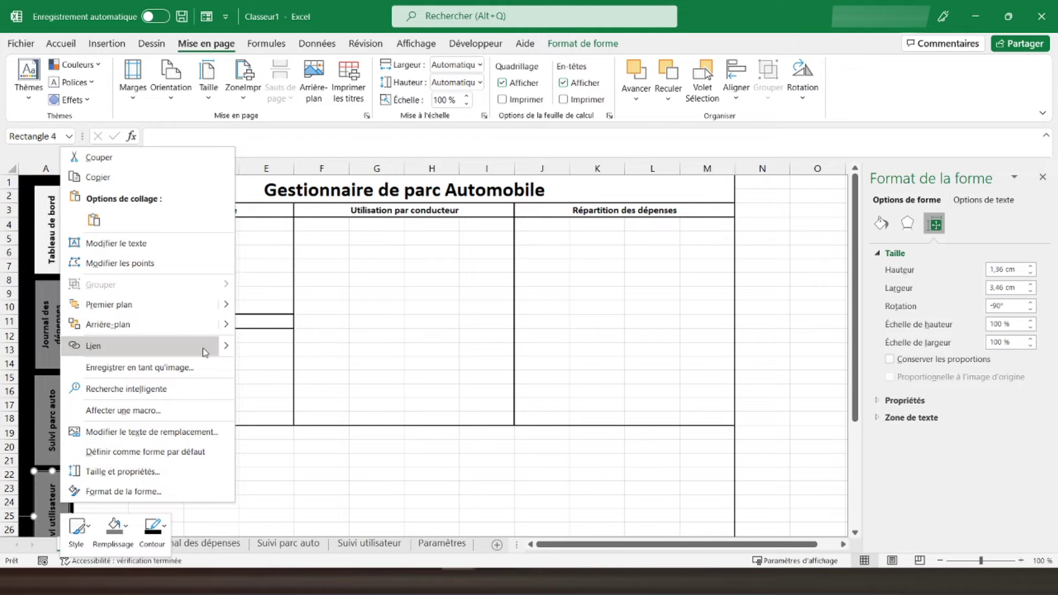
mouse_move(223, 347)
left_click(326, 402)
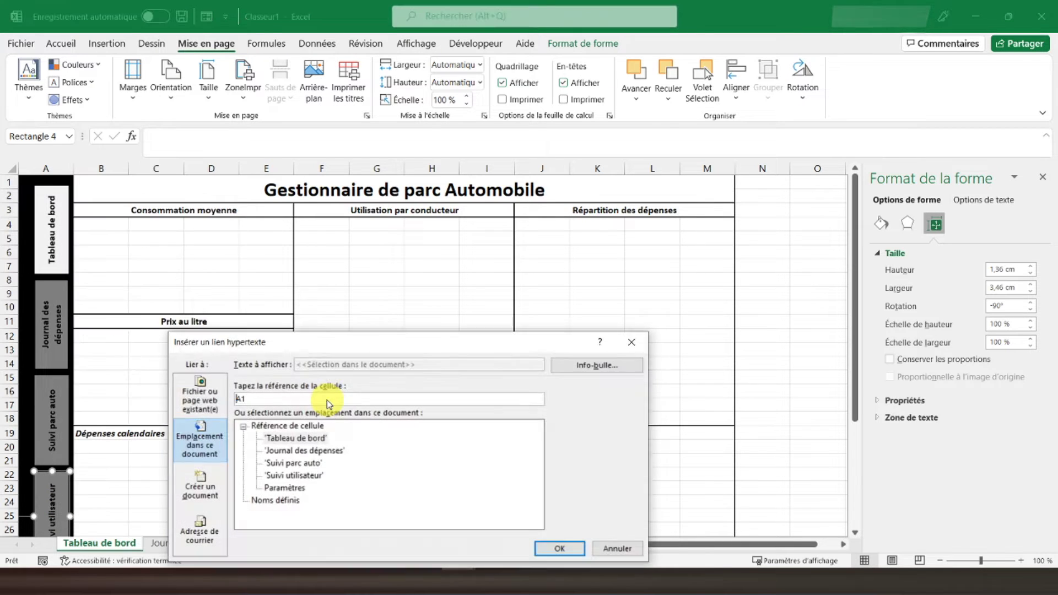
left_click(288, 475)
left_click(560, 548)
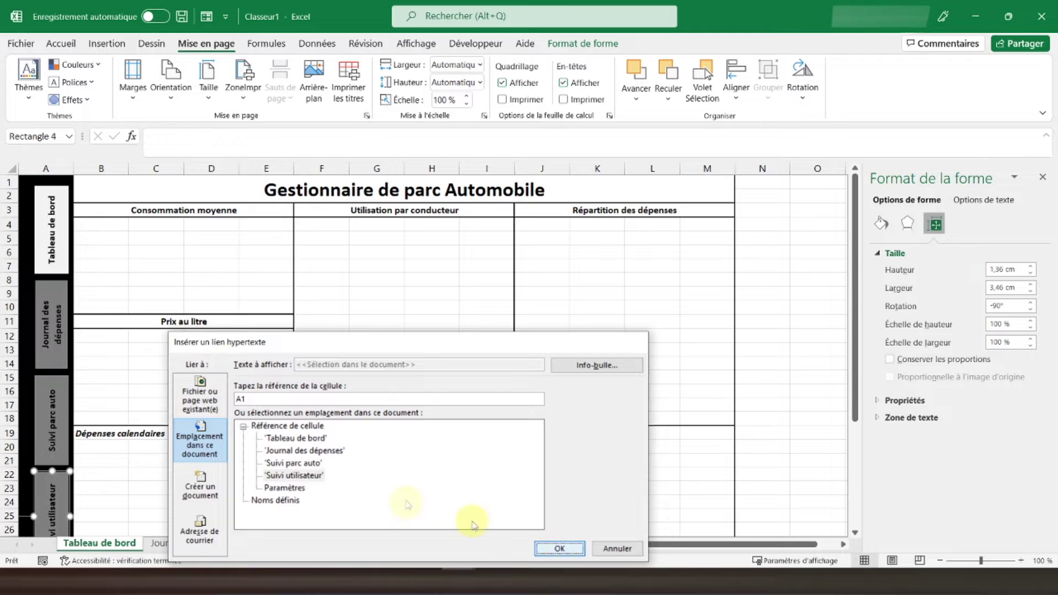
Hyperlink the Paramètres rectangle to cell A1 of the Paramètres sheet and deselect the shape.
scroll(129, 404, "down", 4)
left_click(68, 433)
right_click(68, 433)
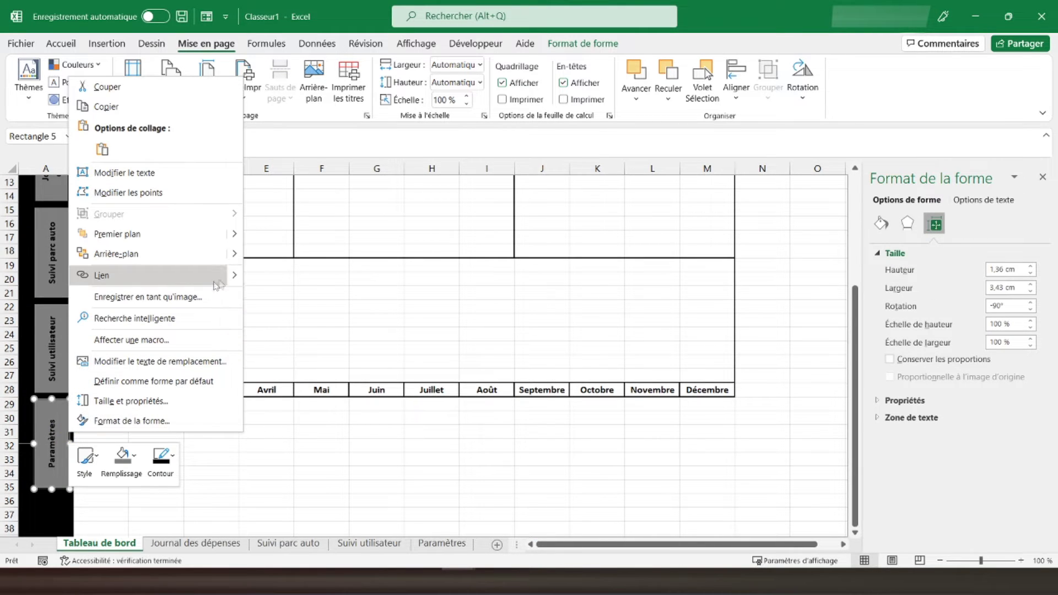
mouse_move(236, 275)
left_click(300, 395)
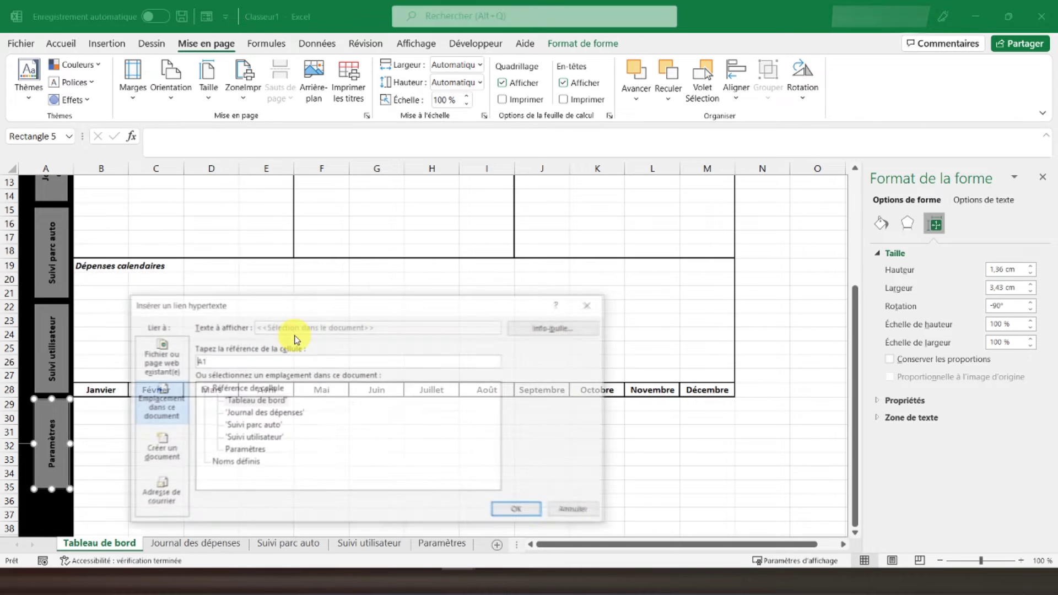
left_click(234, 454)
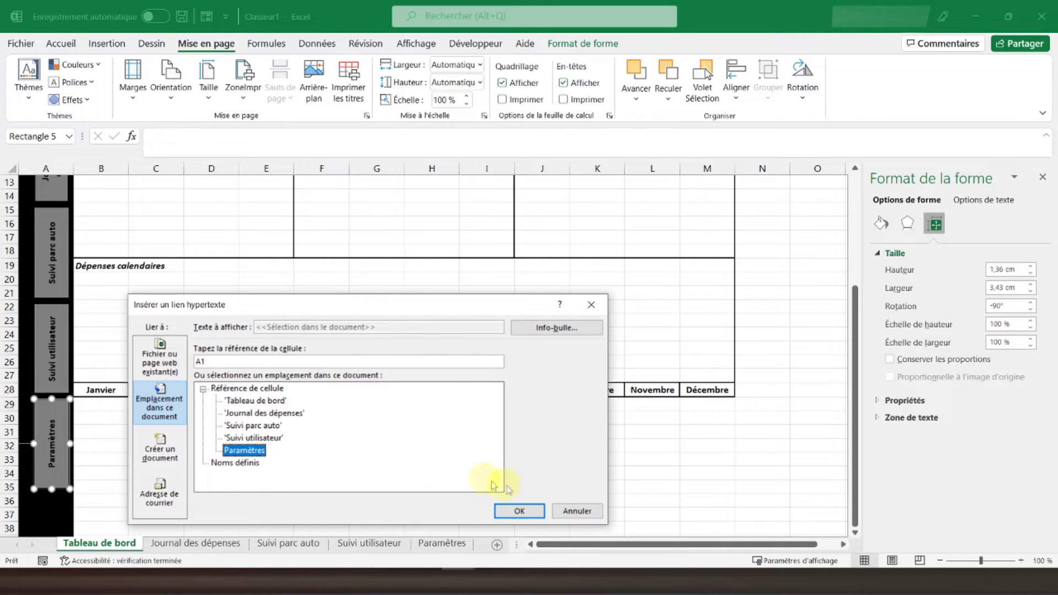
left_click(519, 511)
left_click(156, 348)
Test the Journal des dépenses, Suivi parc auto, Suivi utilisateur and Paramètres links, returning to the dashboard after each of the first three.
scroll(137, 318, "up", 4)
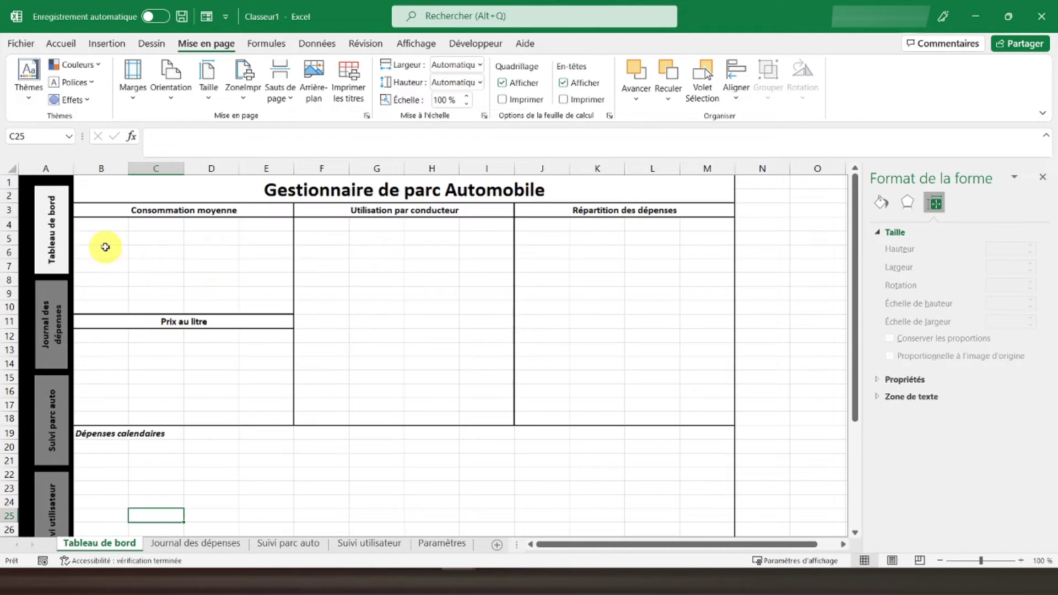
left_click(50, 320)
left_click(110, 540)
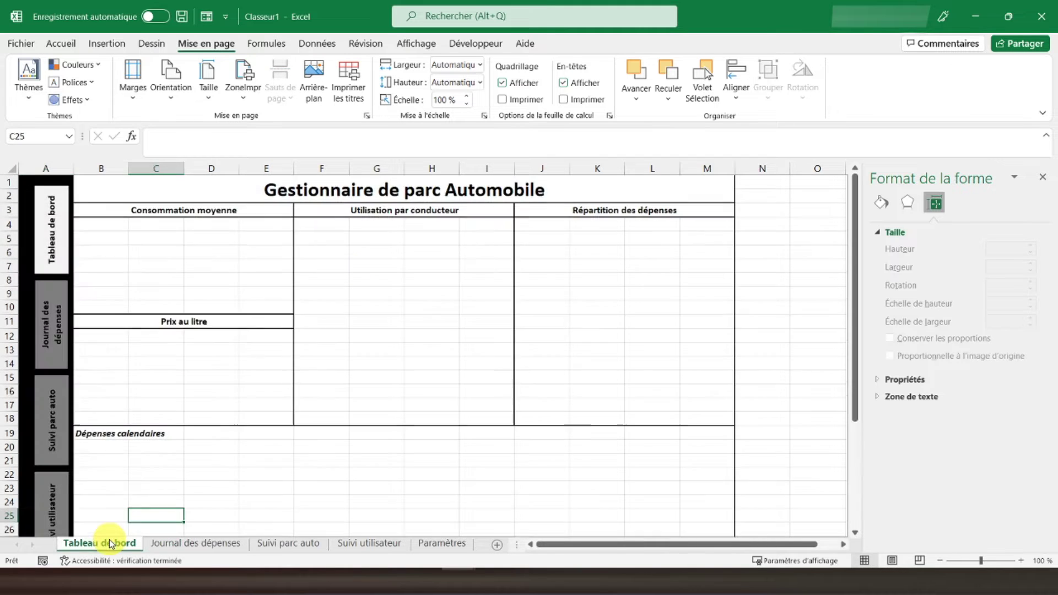
left_click(51, 424)
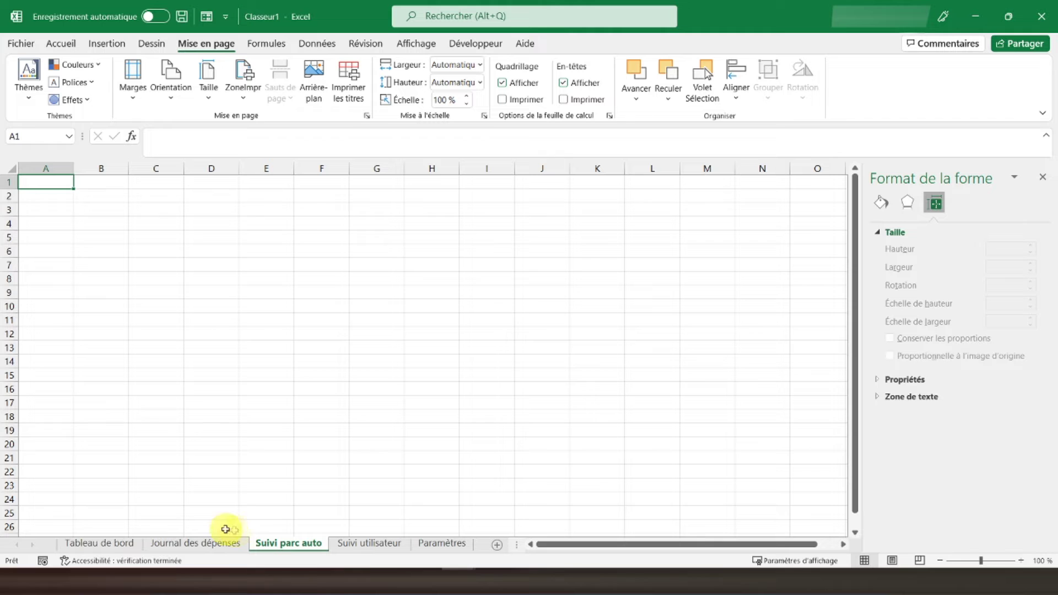
left_click(106, 541)
scroll(52, 414, "down", 1)
left_click(57, 485)
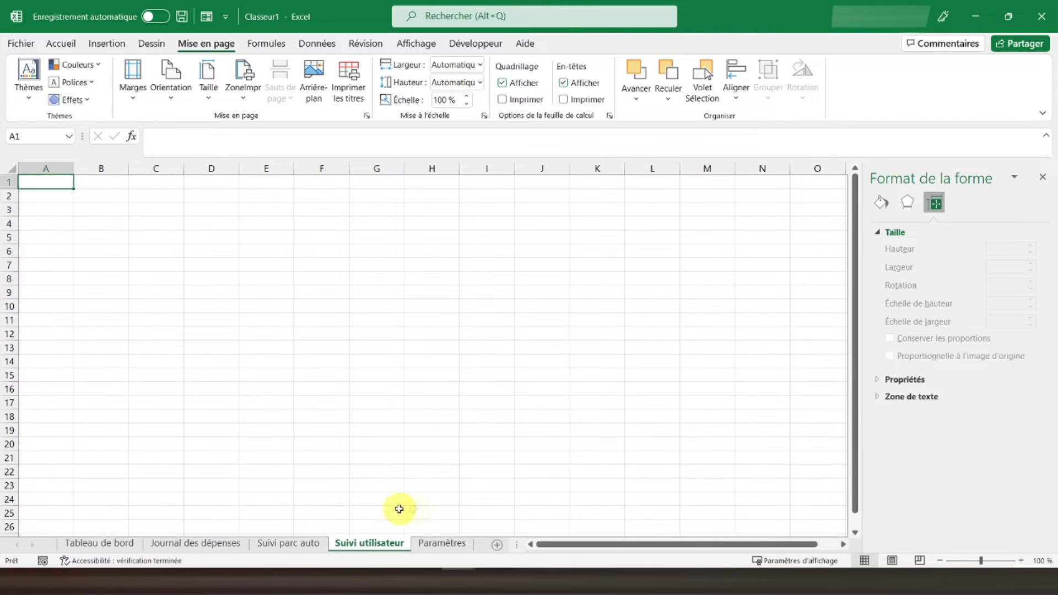
left_click(88, 542)
scroll(63, 419, "down", 3)
left_click(55, 436)
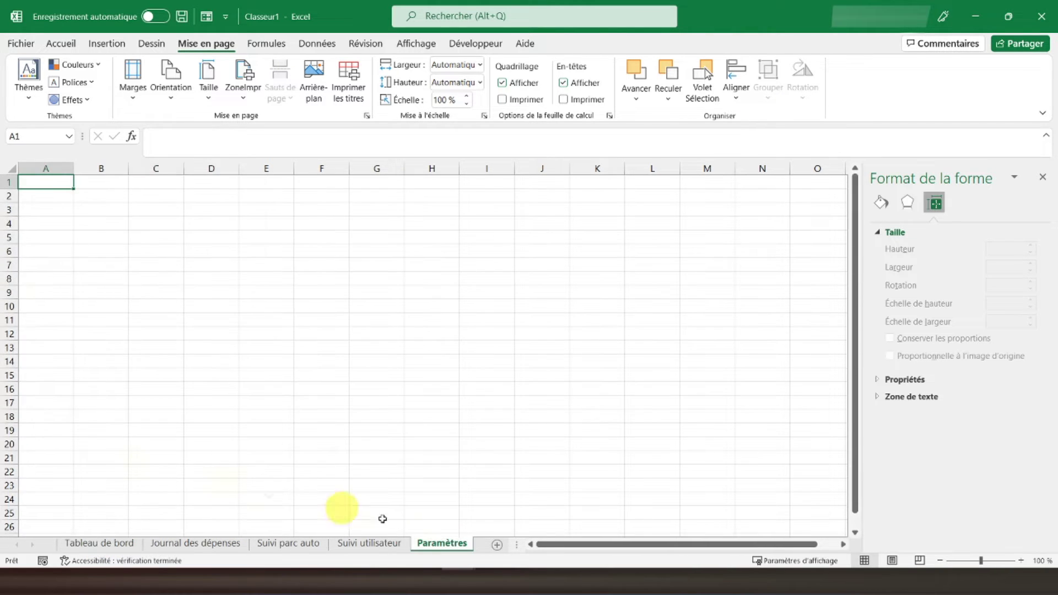
Copy column A with its navigation rectangles from Tableau de bord and paste it into column A of Journal des dépenses.
left_click(106, 542)
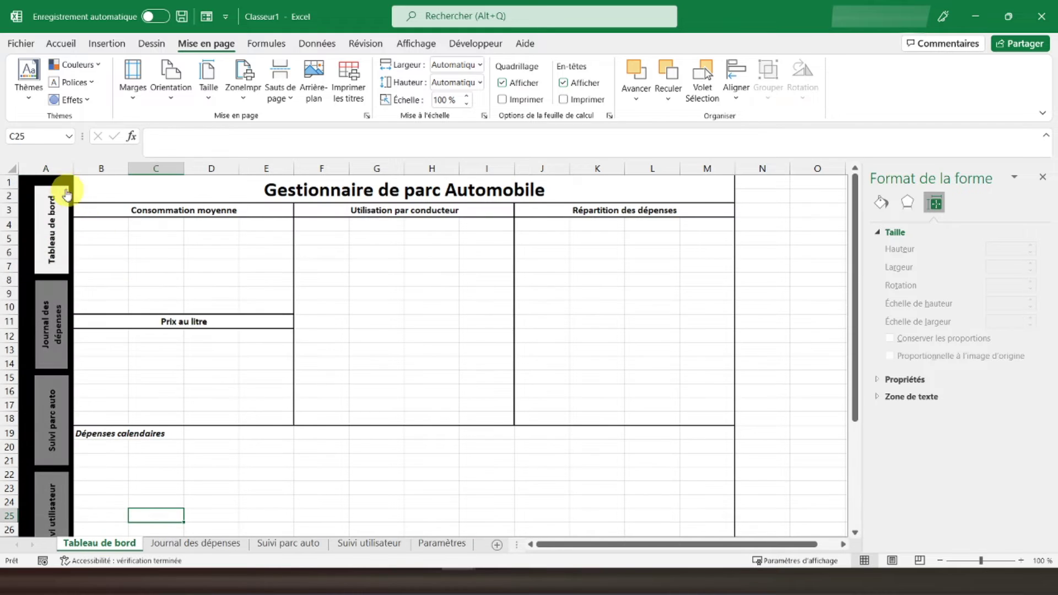
left_click(54, 174)
right_click(55, 174)
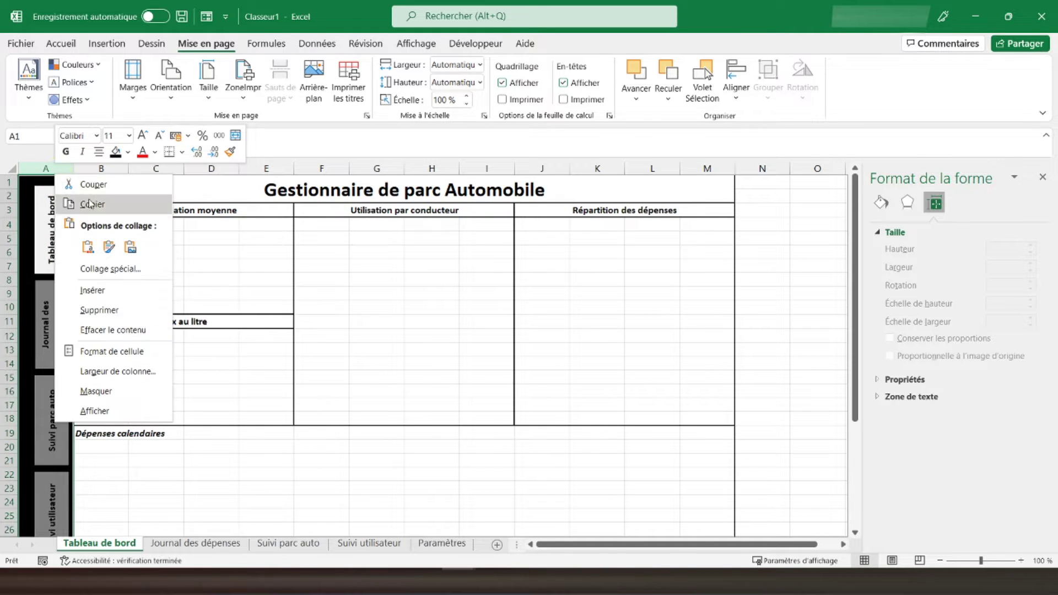
left_click(88, 203)
left_click(170, 543)
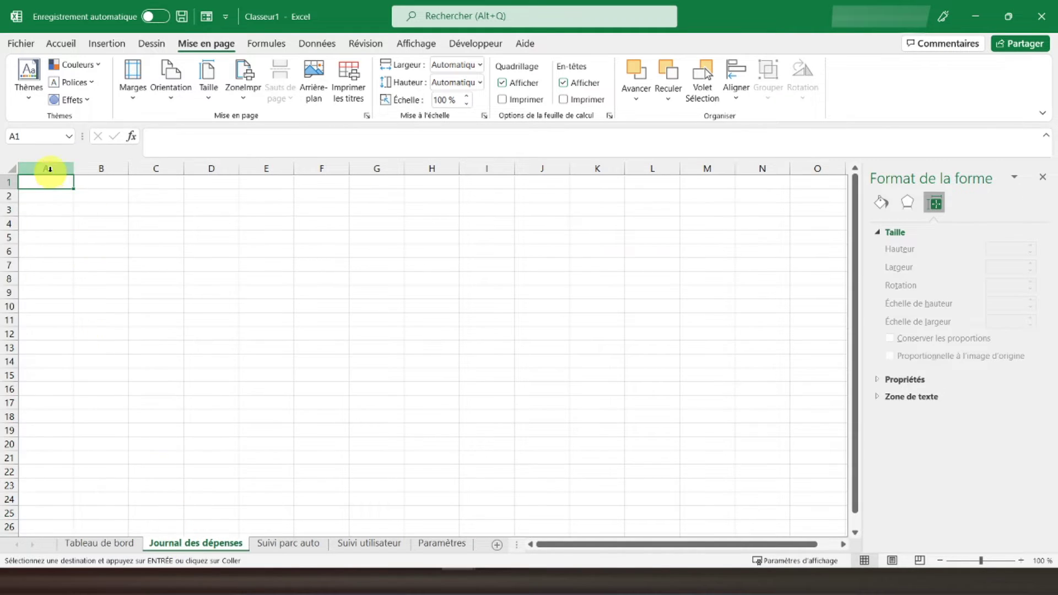
left_click(50, 169)
right_click(50, 170)
left_click(84, 245)
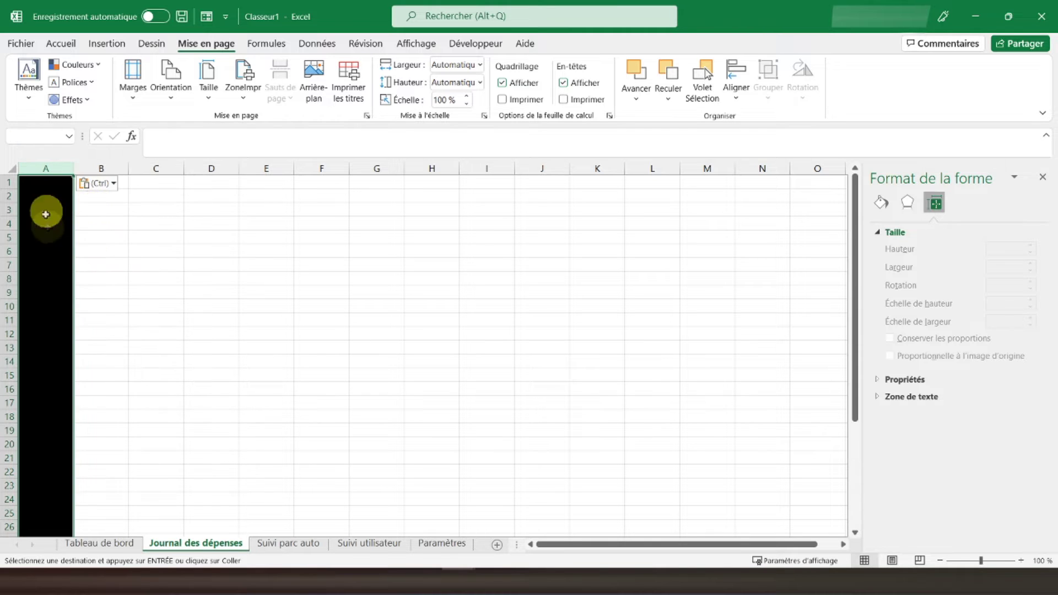
Paste the copied navigation column into column A of the Suivi parc auto sheet.
left_click(289, 547)
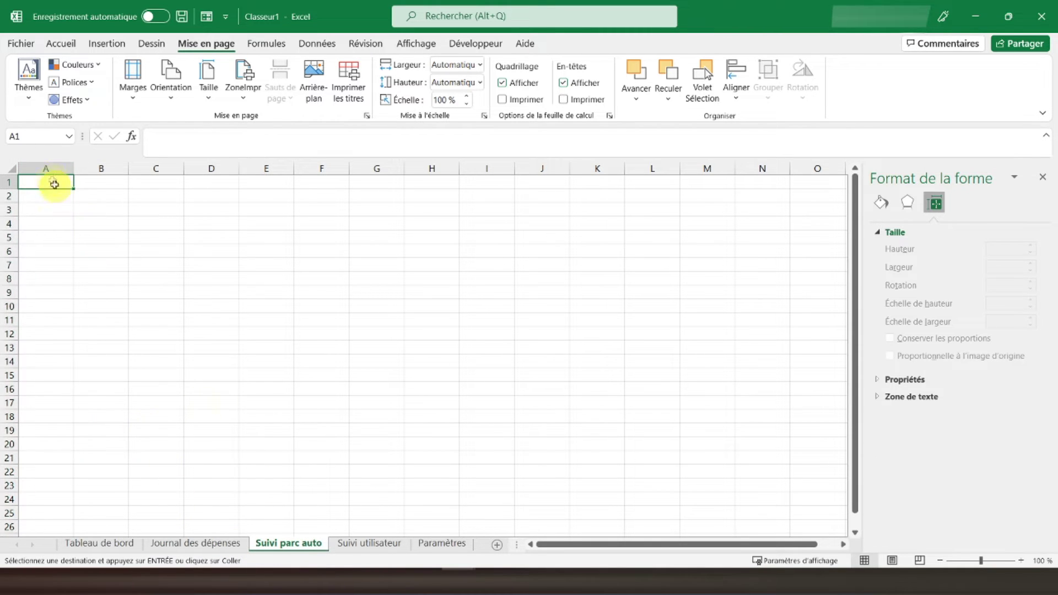
right_click(50, 169)
left_click(84, 245)
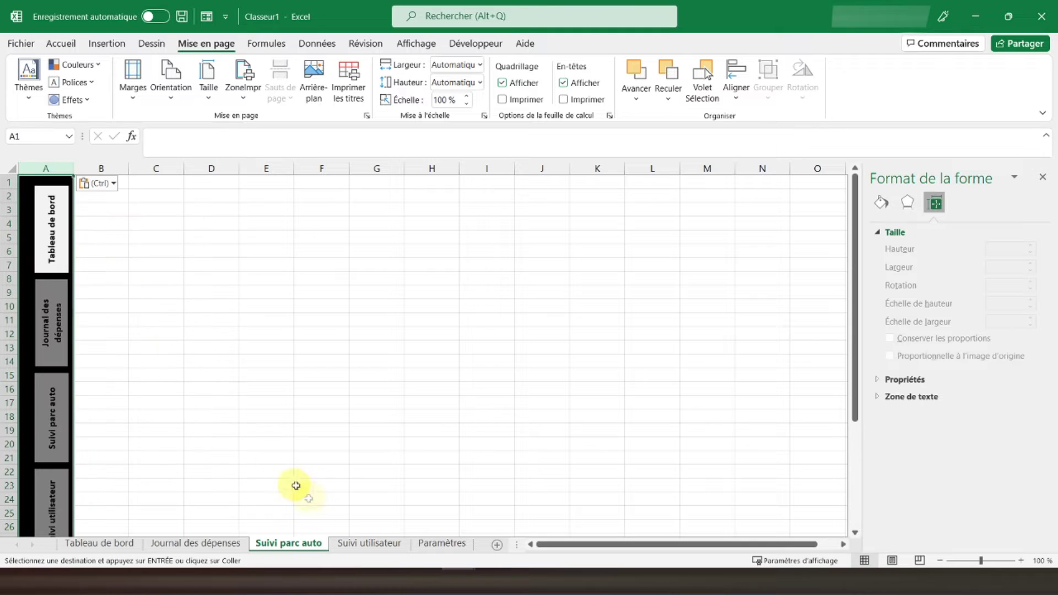
Paste the copied navigation column into column A of the Suivi utilisateur and Paramètres sheets.
left_click(367, 543)
right_click(48, 169)
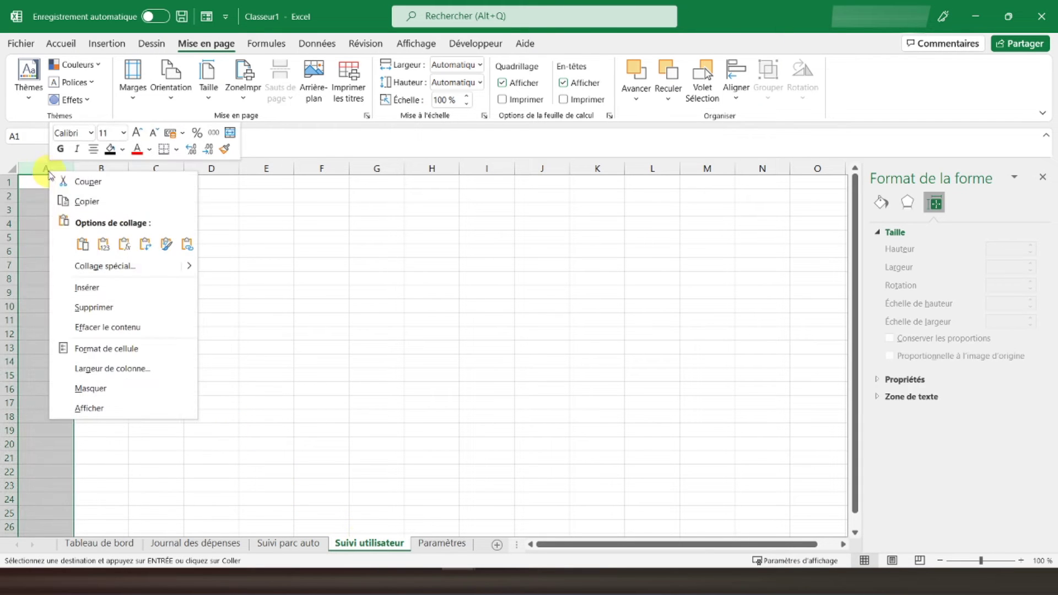
left_click(84, 244)
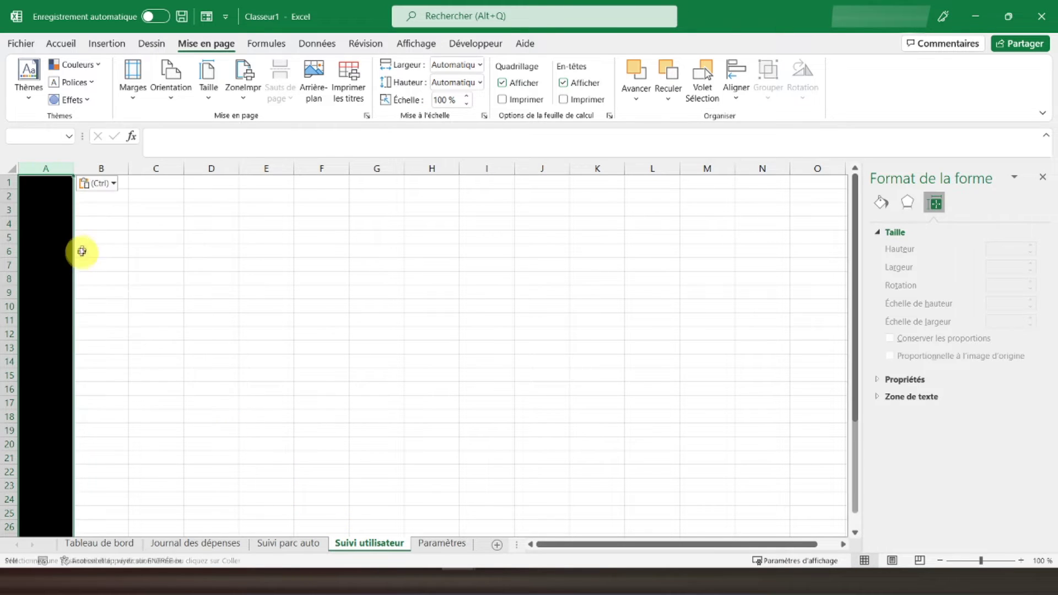
left_click(441, 543)
right_click(47, 167)
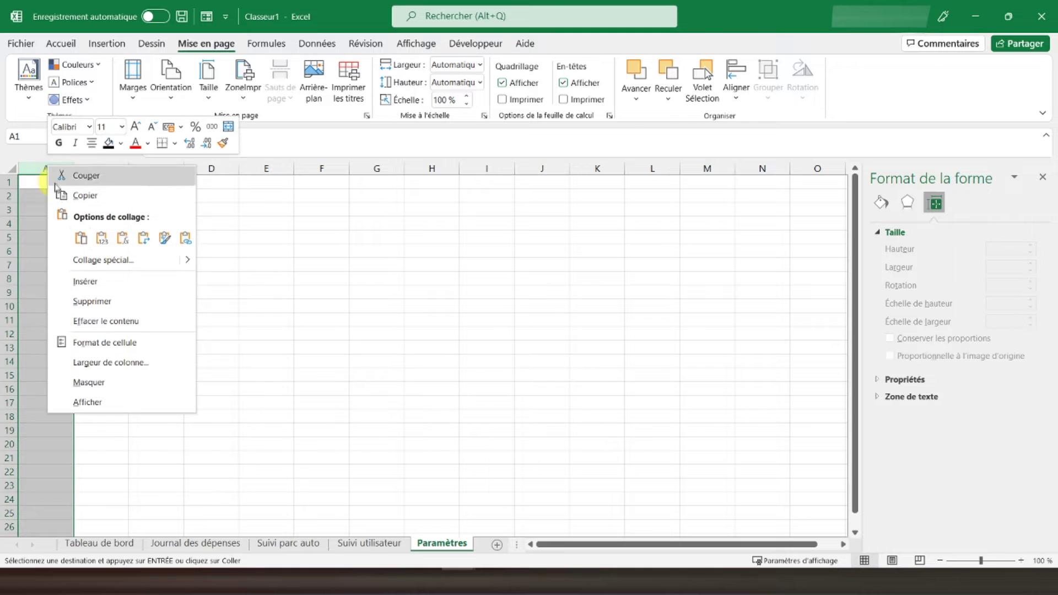
left_click(81, 238)
left_click(118, 303)
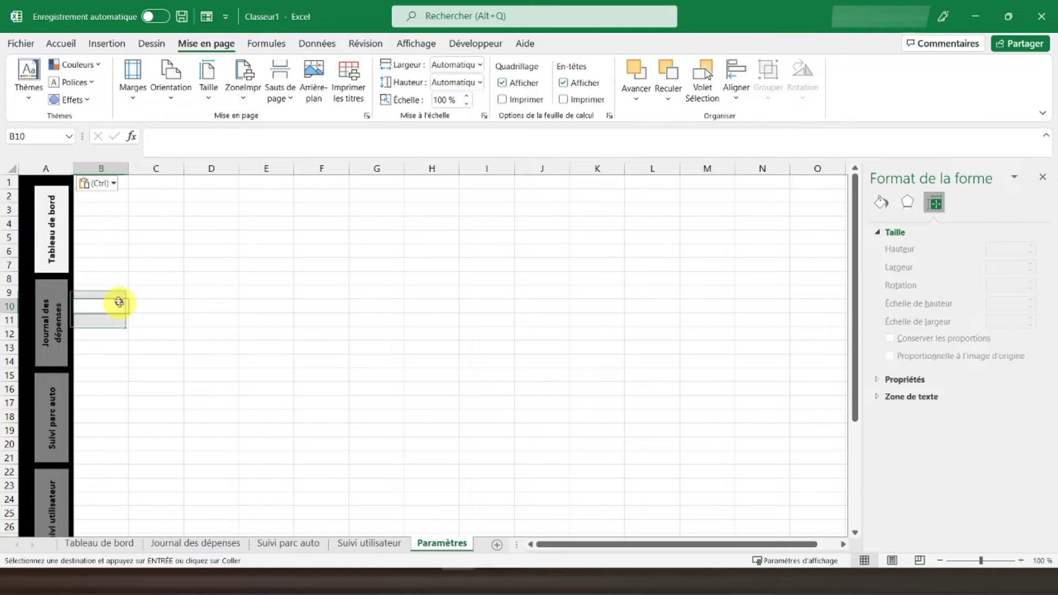
On the Paramètres sheet, fill the Tableau de bord rectangle with dark grey and the Paramètres rectangle with off-white.
right_click(65, 256)
left_click(122, 144)
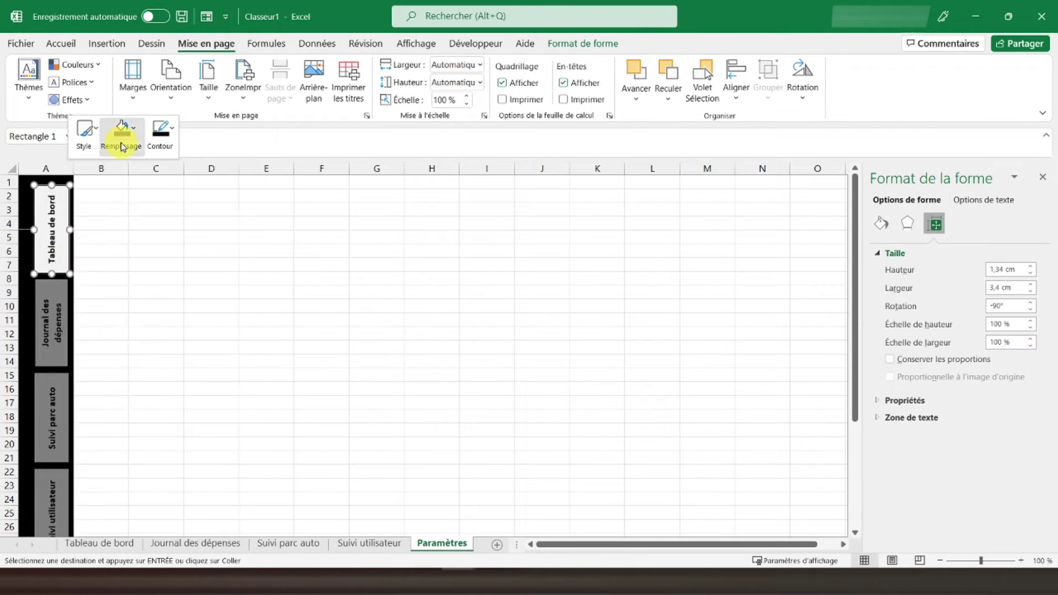
left_click(107, 259)
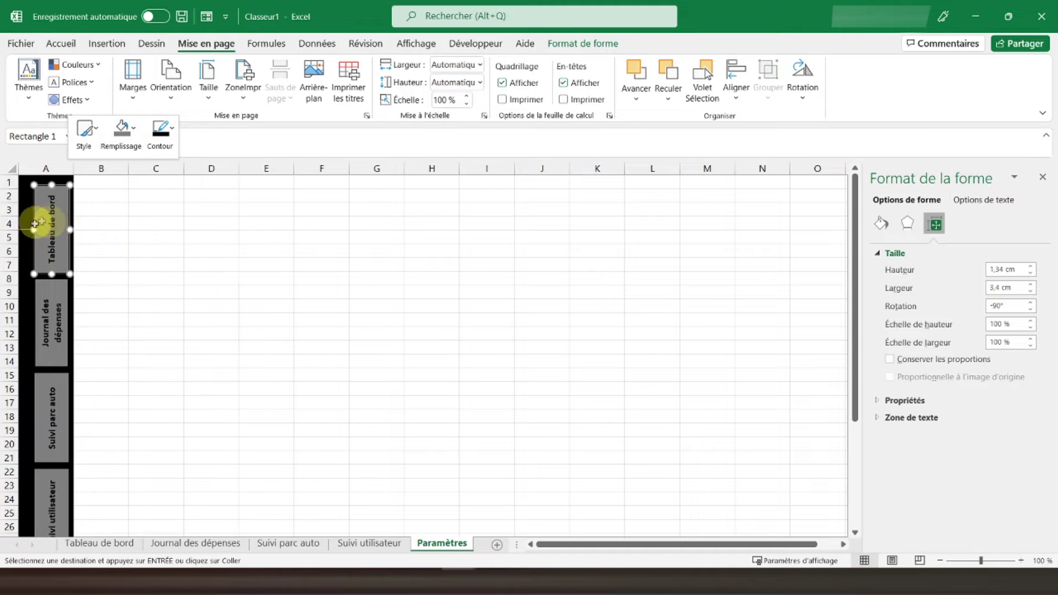
scroll(135, 281, "down", 3)
scroll(134, 281, "down", 2)
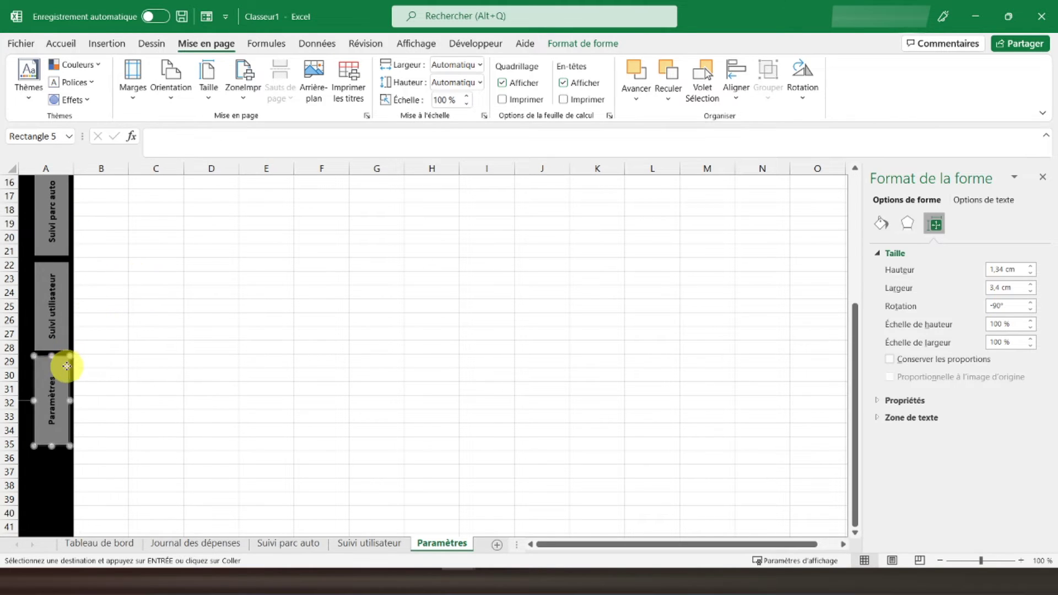
right_click(66, 364)
left_click(118, 144)
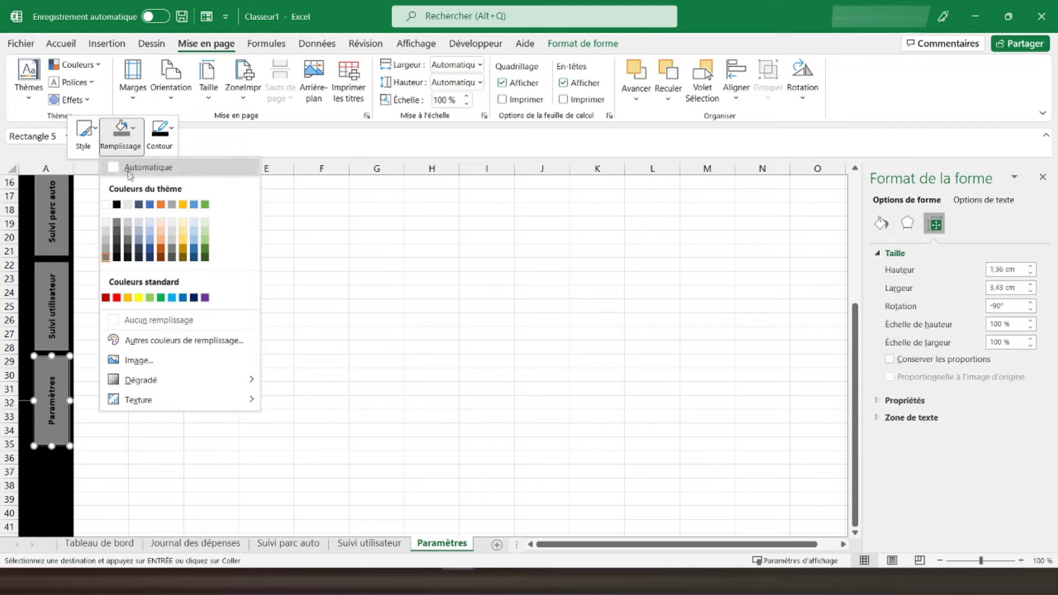
left_click(104, 219)
left_click(97, 272)
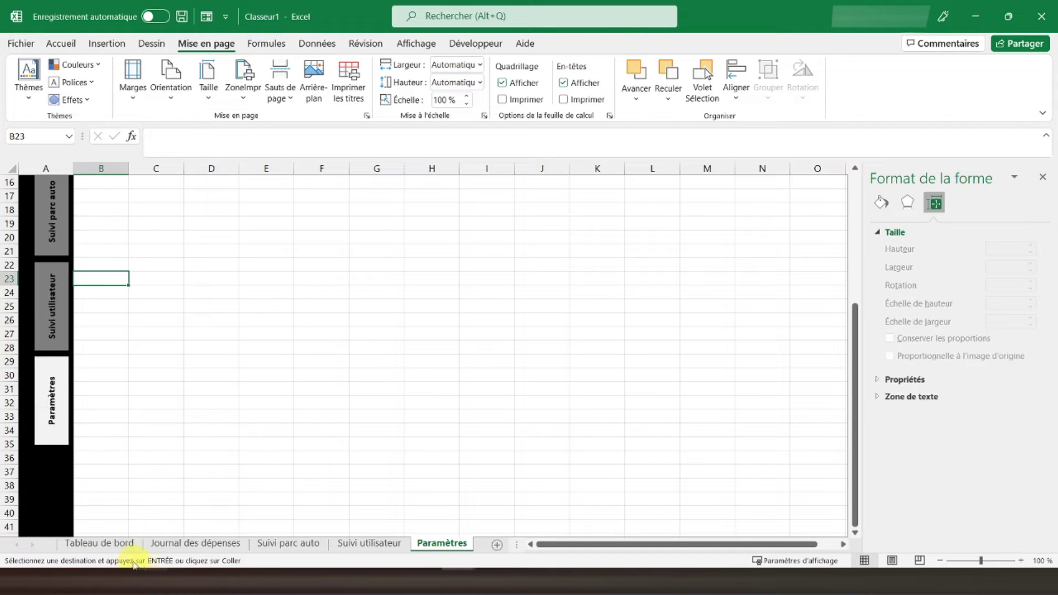
On the Journal des dépenses sheet, fill the Tableau de bord rectangle with dark grey and the Journal des dépenses rectangle with white.
left_click(125, 544)
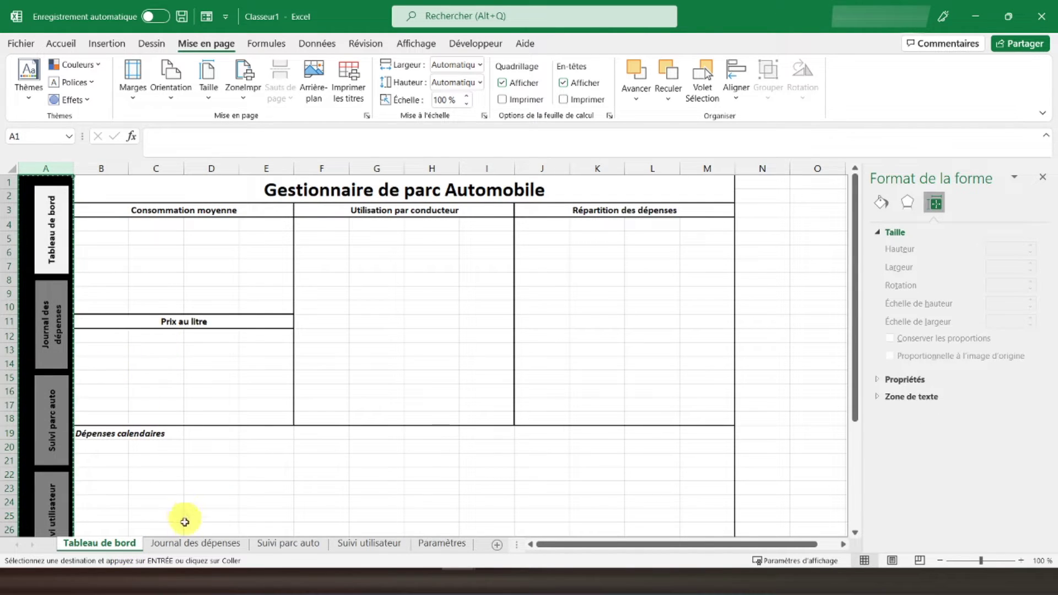
left_click(187, 544)
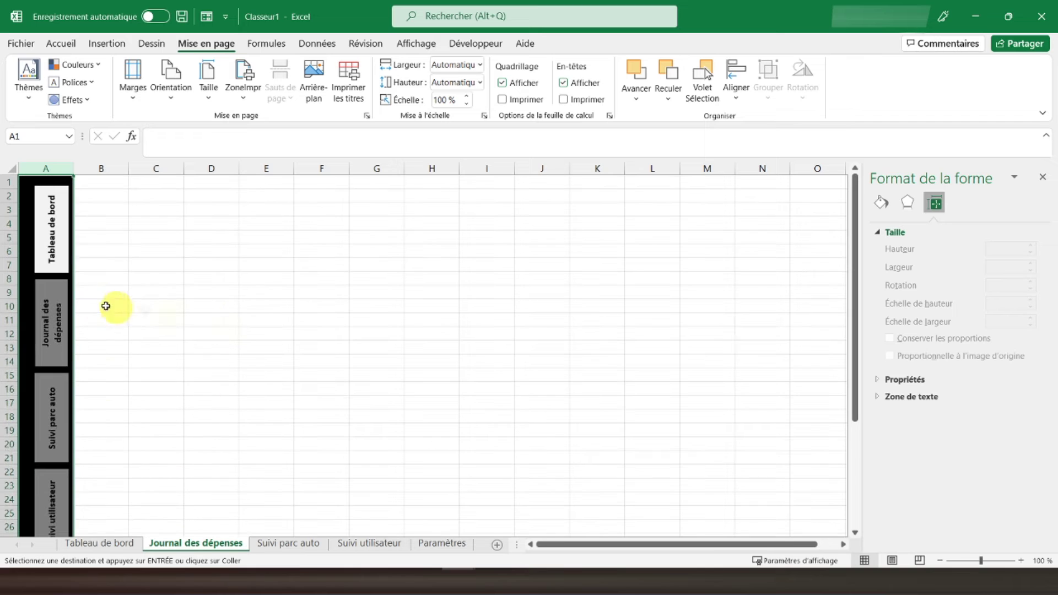
right_click(66, 254)
left_click(119, 135)
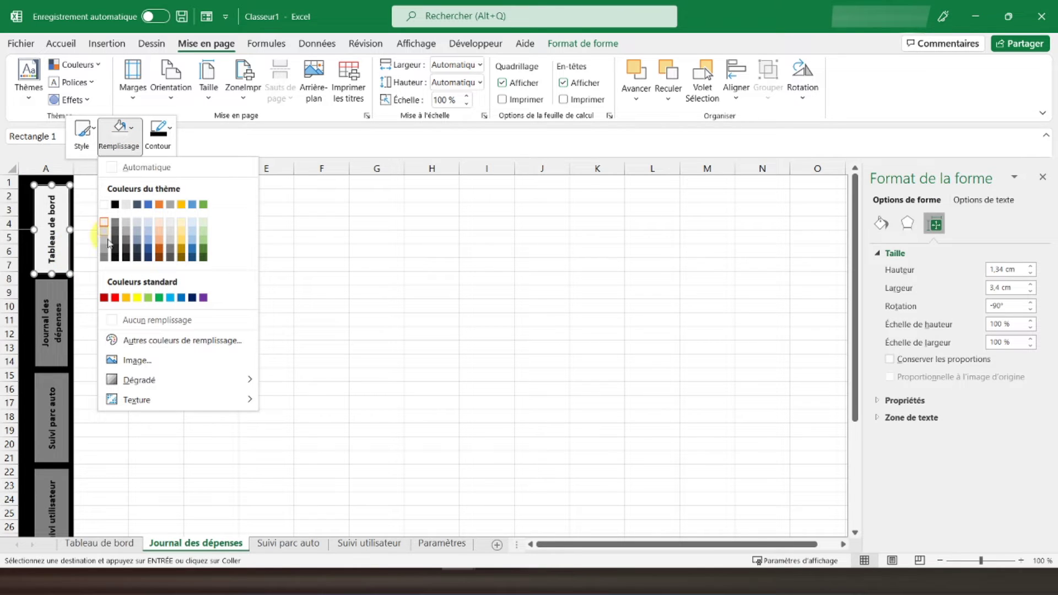
left_click(106, 259)
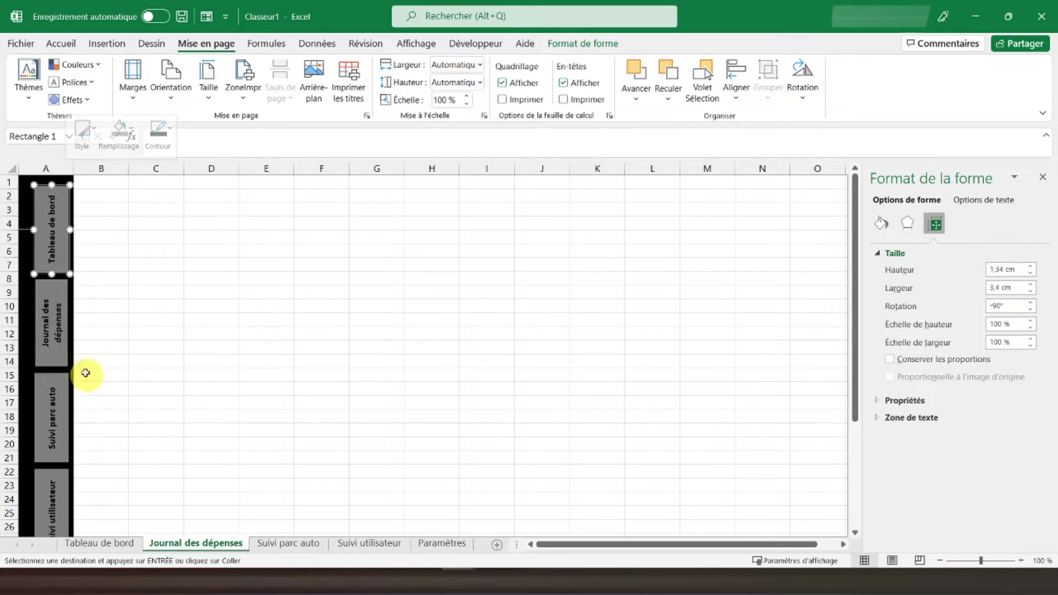
right_click(66, 355)
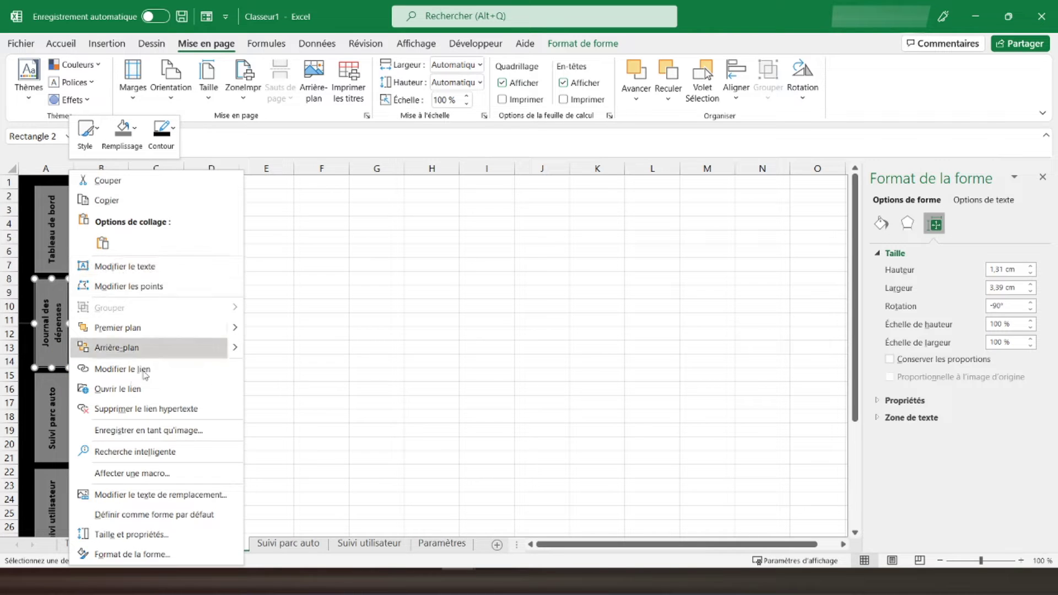
left_click(123, 145)
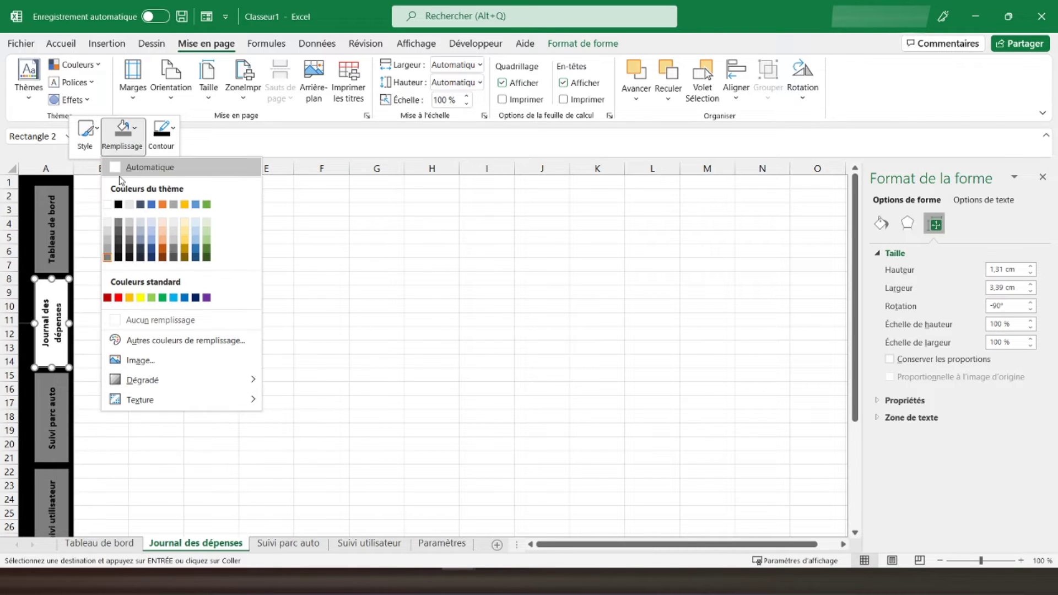
left_click(107, 206)
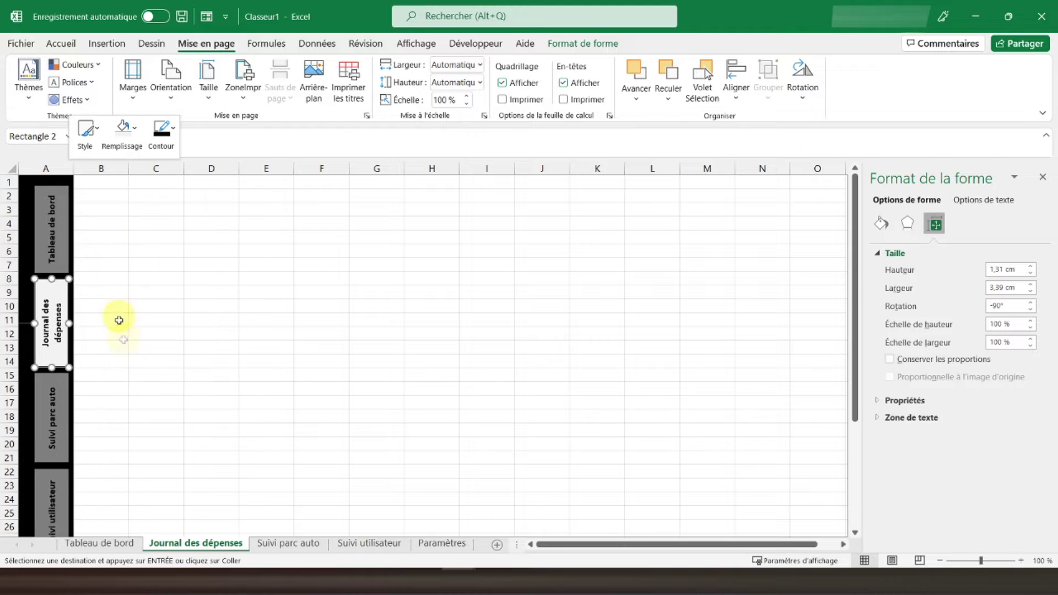
On the Suivi parc auto sheet, fill the Tableau de bord rectangle with dark grey and the Suivi parc auto rectangle with white.
left_click(68, 421)
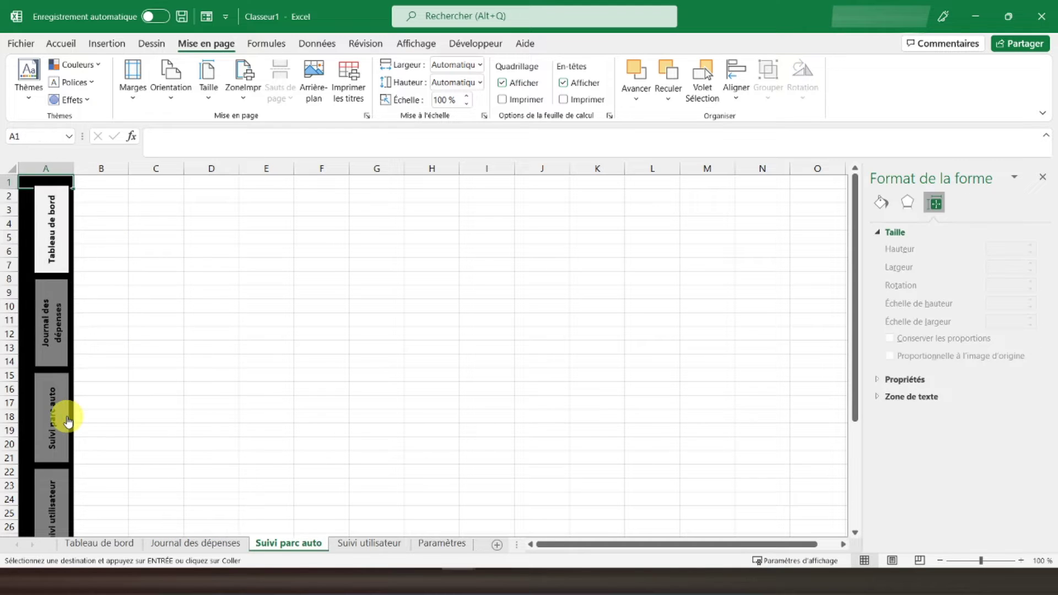
right_click(64, 266)
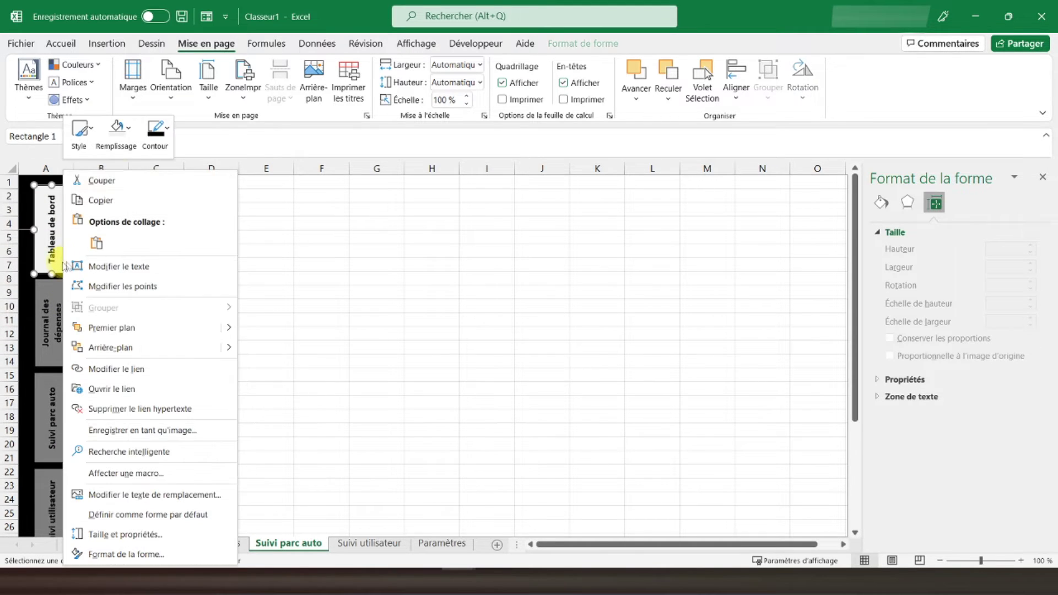
left_click(117, 132)
left_click(101, 257)
right_click(71, 432)
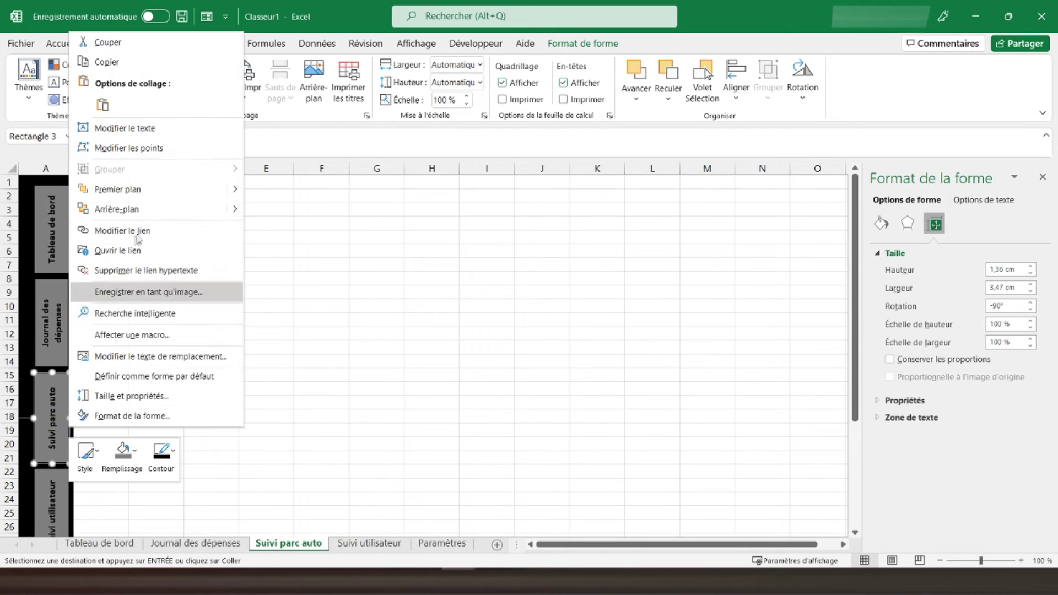
left_click(123, 453)
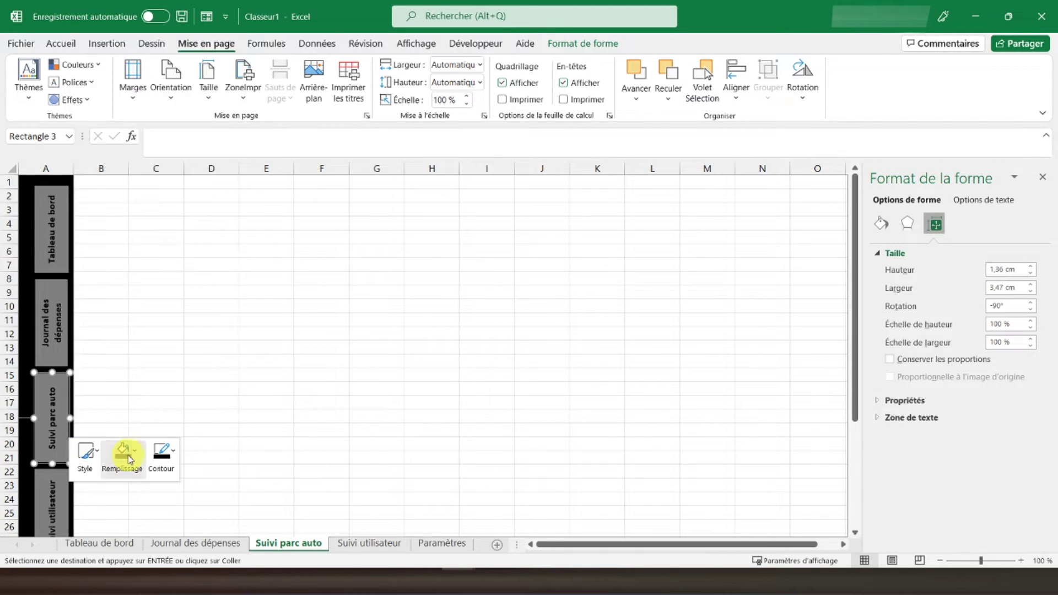
left_click(107, 257)
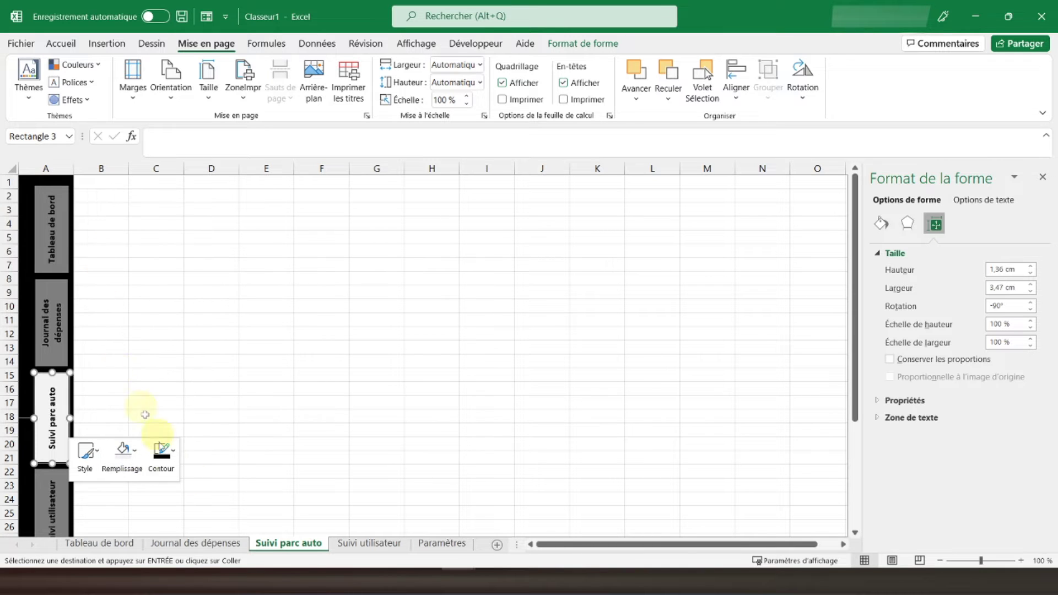
On the Suivi utilisateur sheet, fill the Tableau de bord rectangle with dark grey and the Suivi utilisateur rectangle with white.
left_click(358, 543)
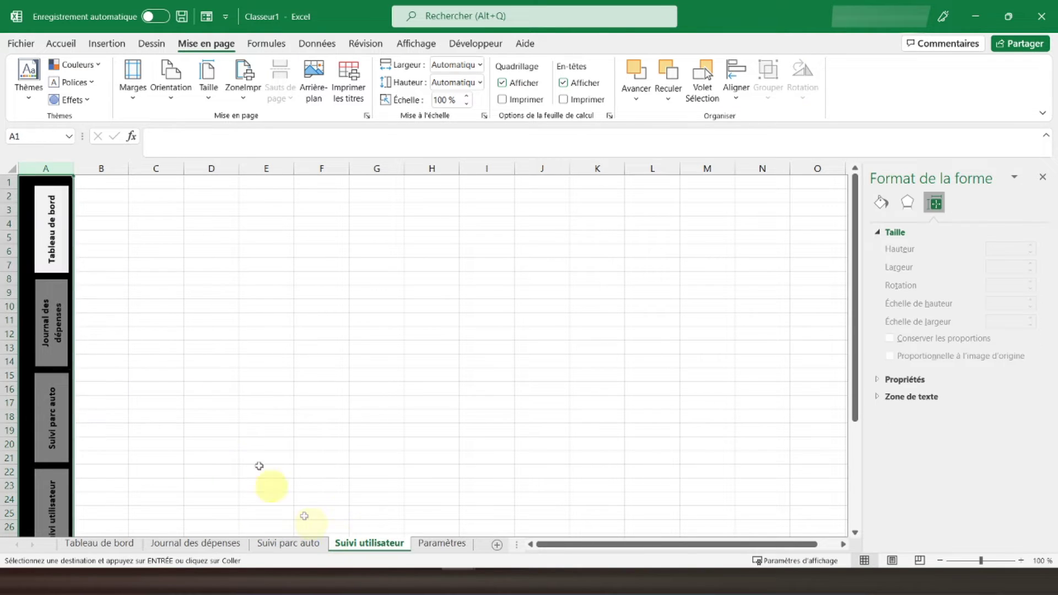
right_click(66, 269)
left_click(122, 144)
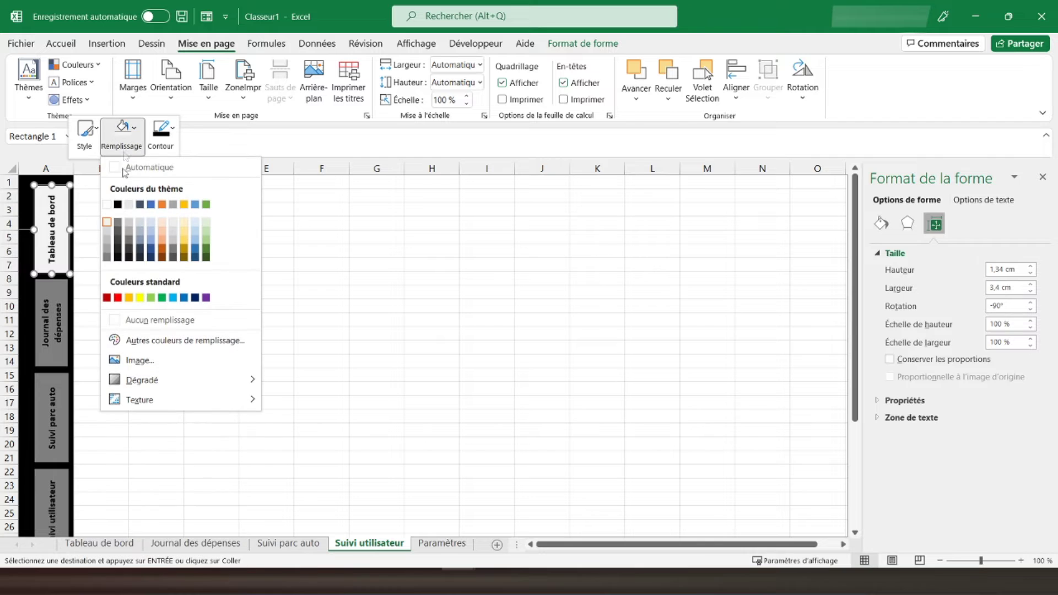
left_click(108, 259)
scroll(84, 295, "down", 3)
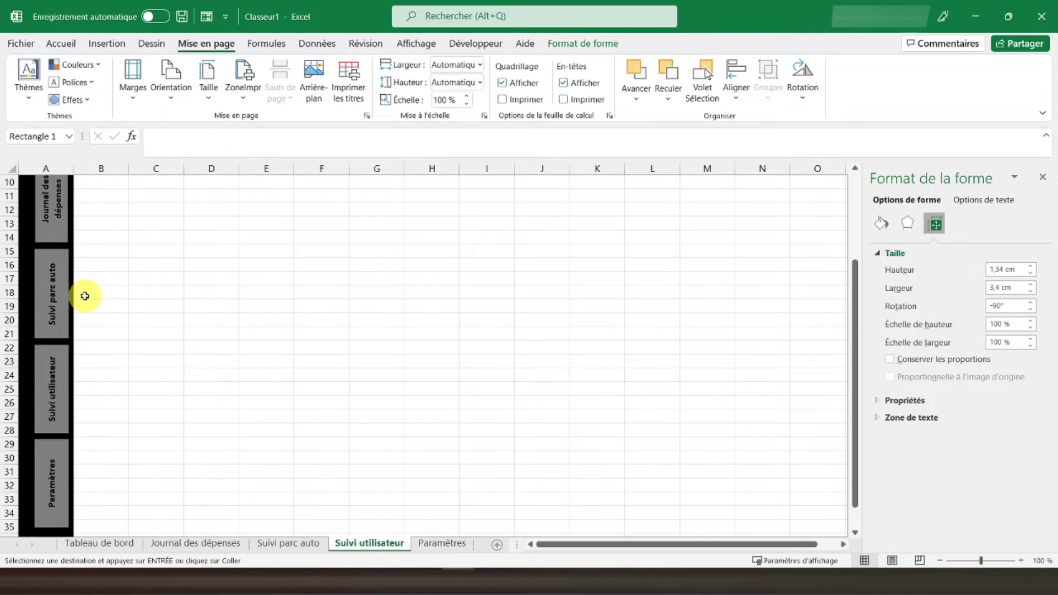
right_click(68, 391)
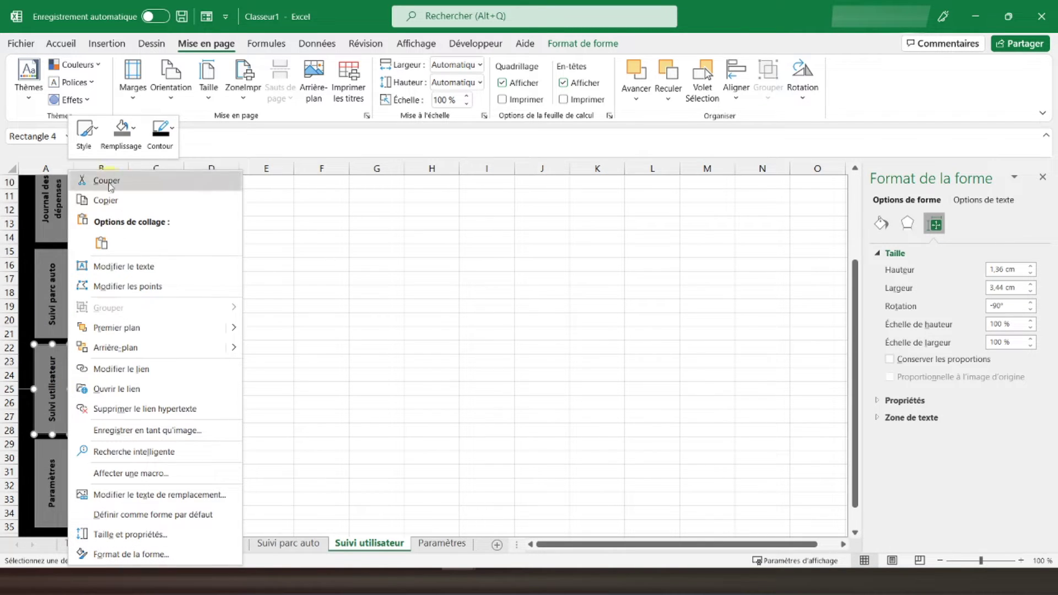
left_click(130, 144)
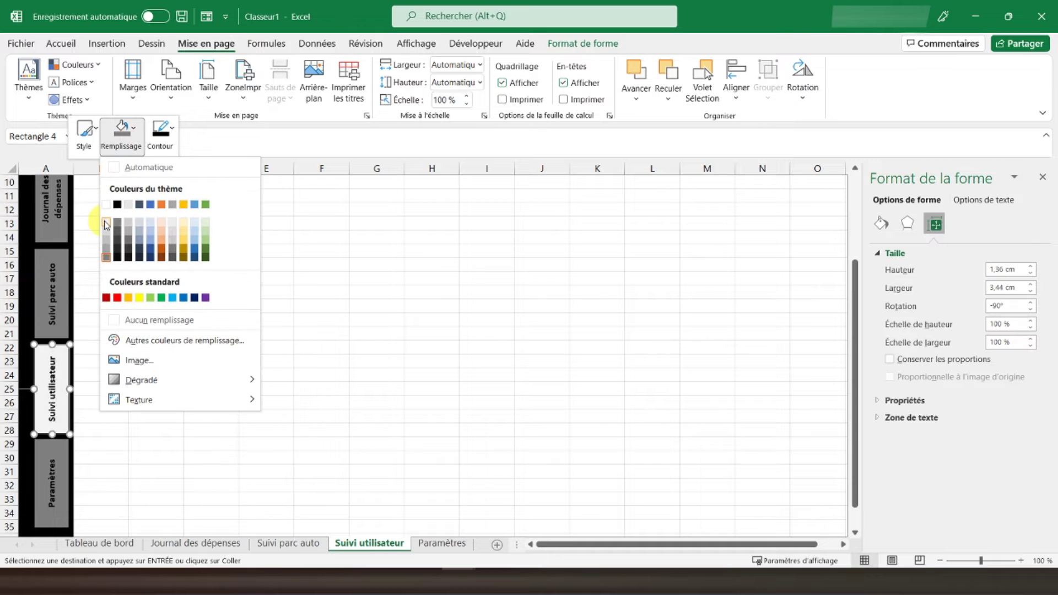
left_click(107, 205)
left_click(160, 255)
Test the navigation rectangles by following the links forward and back through all five sheets, ending on Tableau de bord.
scroll(135, 265, "up", 3)
left_click(66, 218)
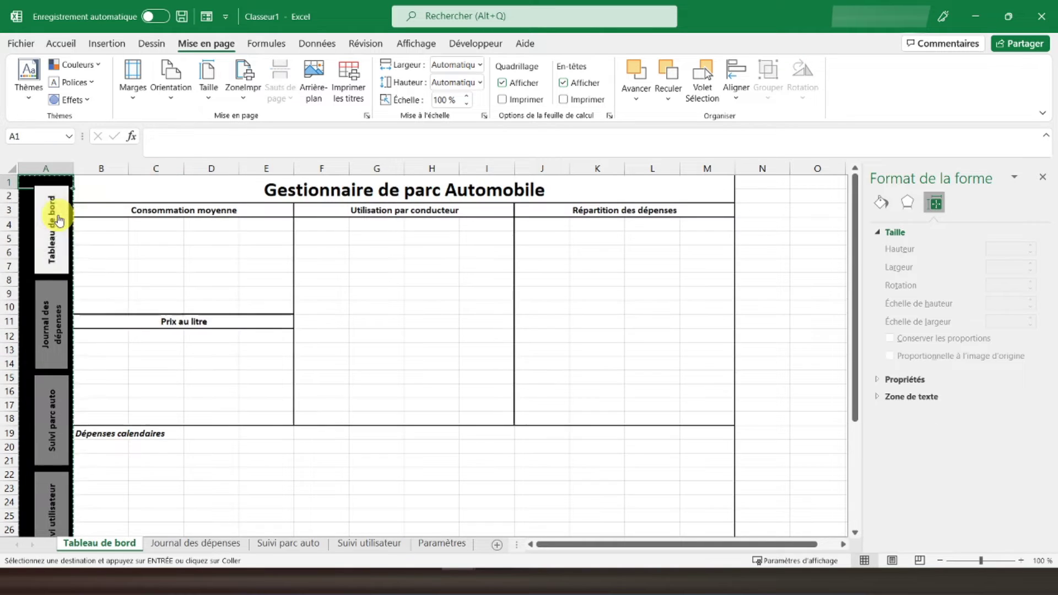
left_click(53, 318)
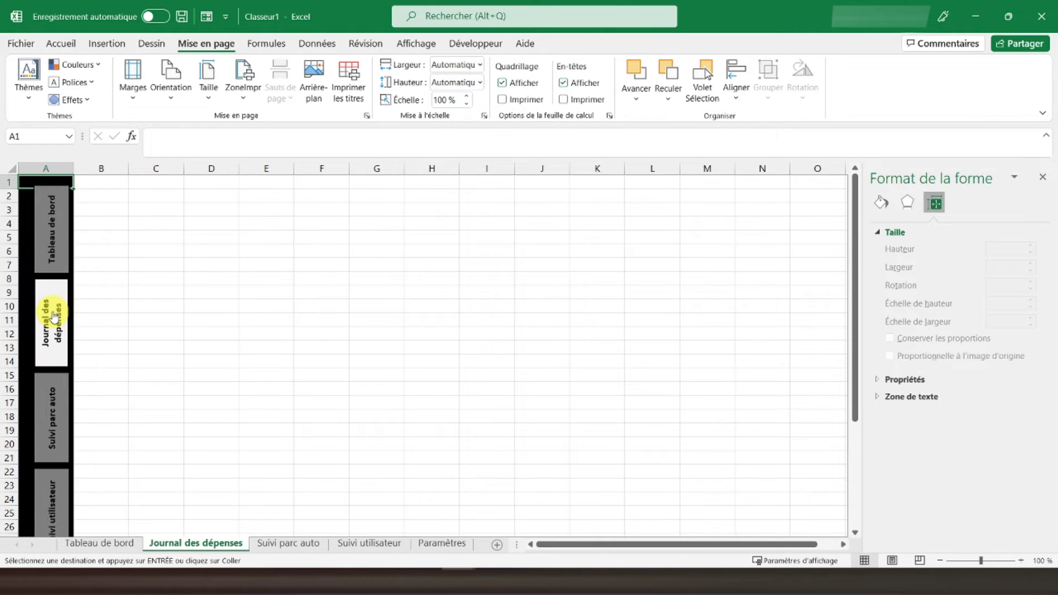
left_click(54, 410)
left_click(52, 497)
scroll(94, 403, "down", 3)
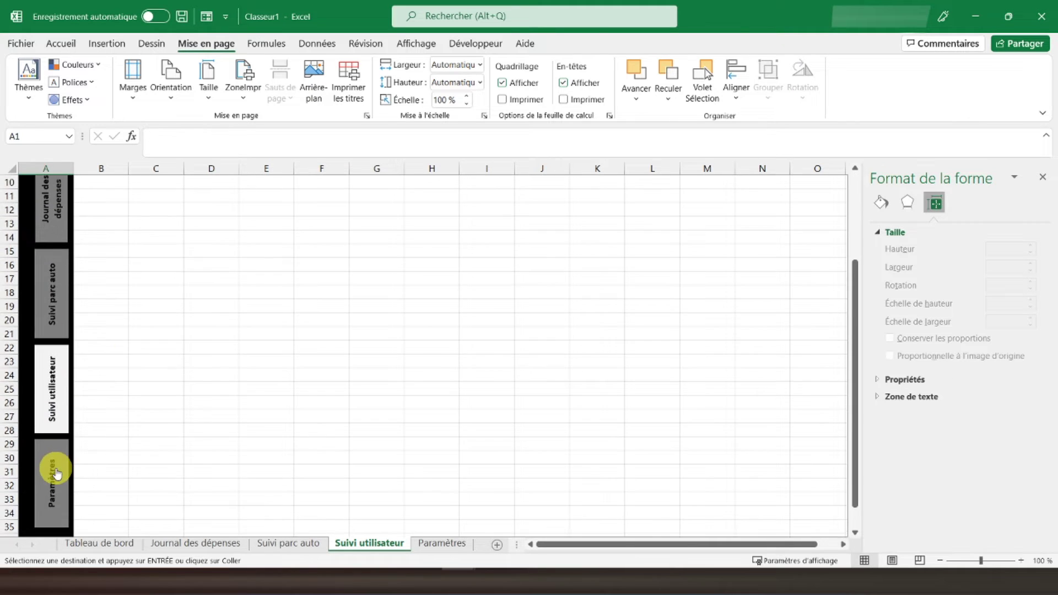
left_click(55, 471)
left_click(53, 499)
left_click(52, 420)
left_click(58, 349)
left_click(53, 259)
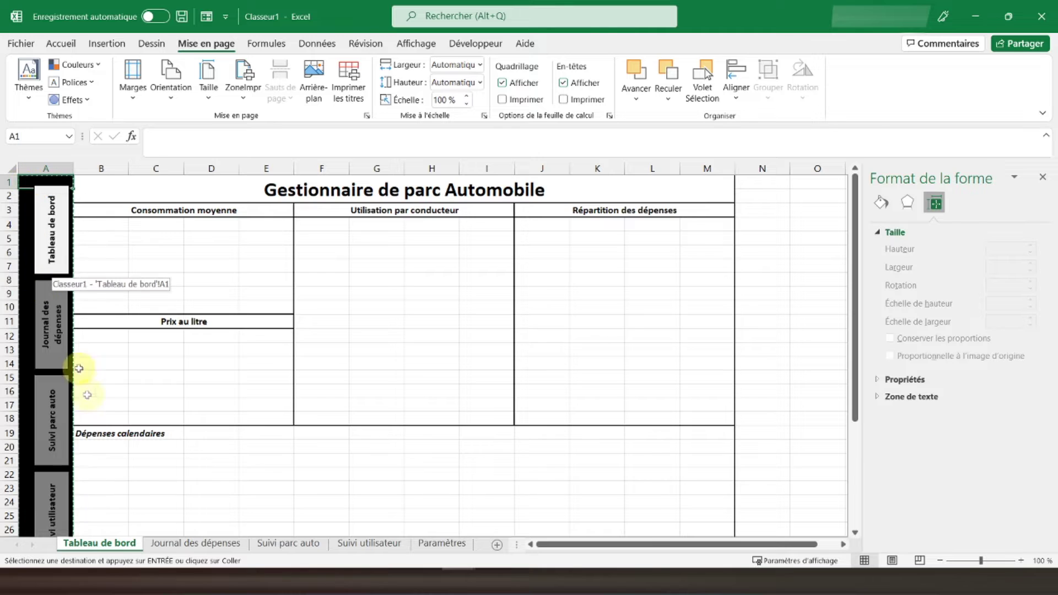
Enter the title "Journal des dépenses" in cell B1 of the Journal des dépenses sheet and reselect the cell.
left_click(182, 543)
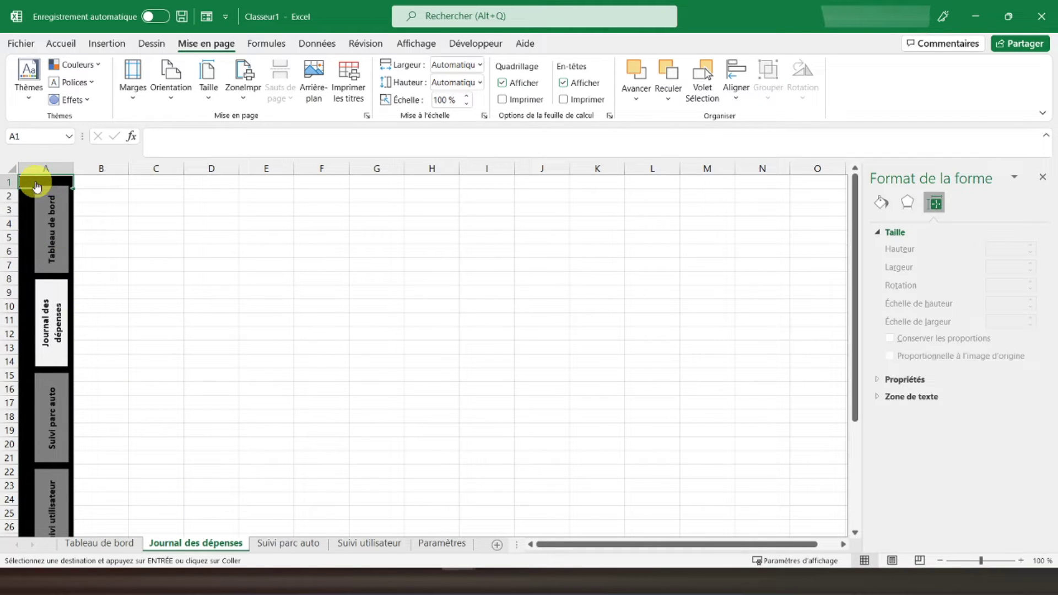
left_click(100, 181)
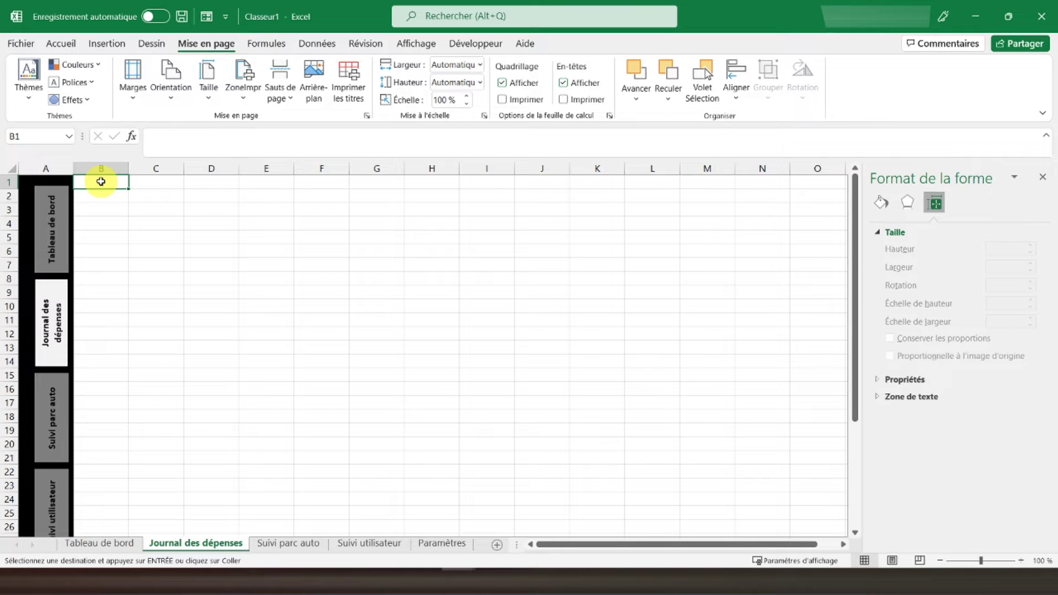
type("Journa")
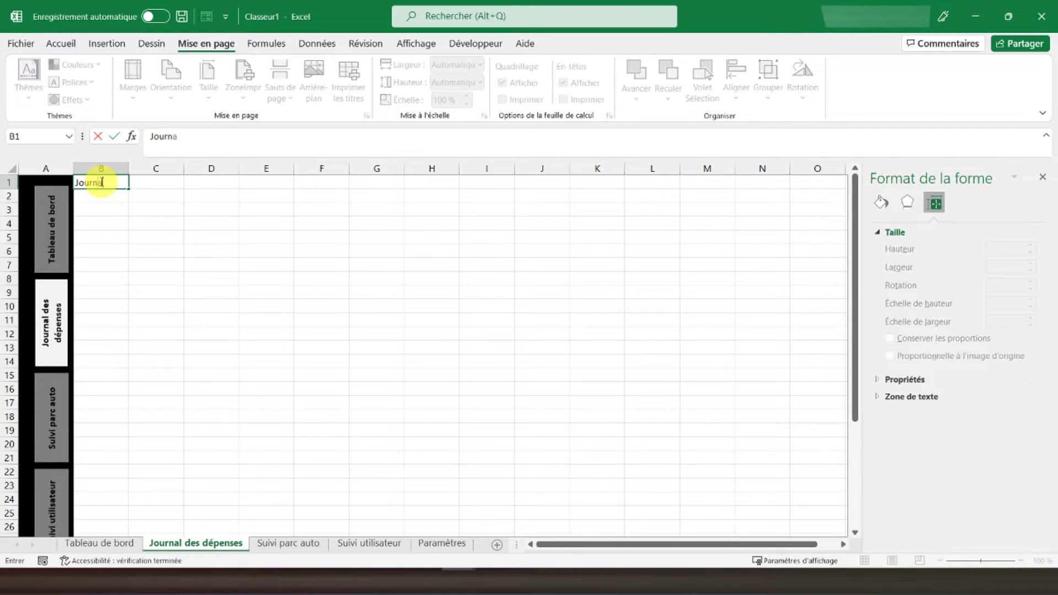
type("l des dépenses")
key("Return")
left_click(101, 181)
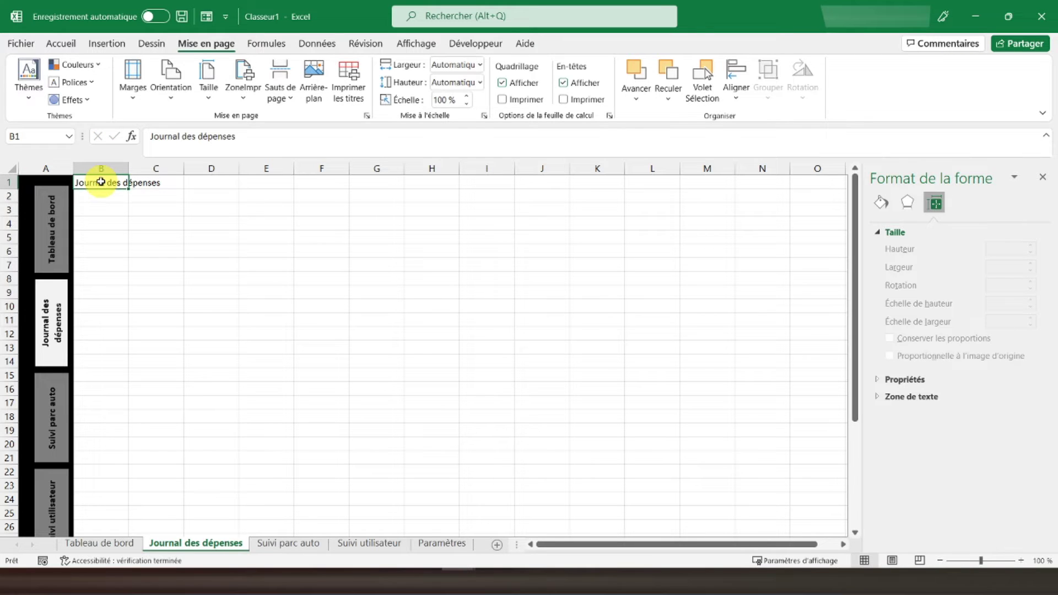
left_click(62, 43)
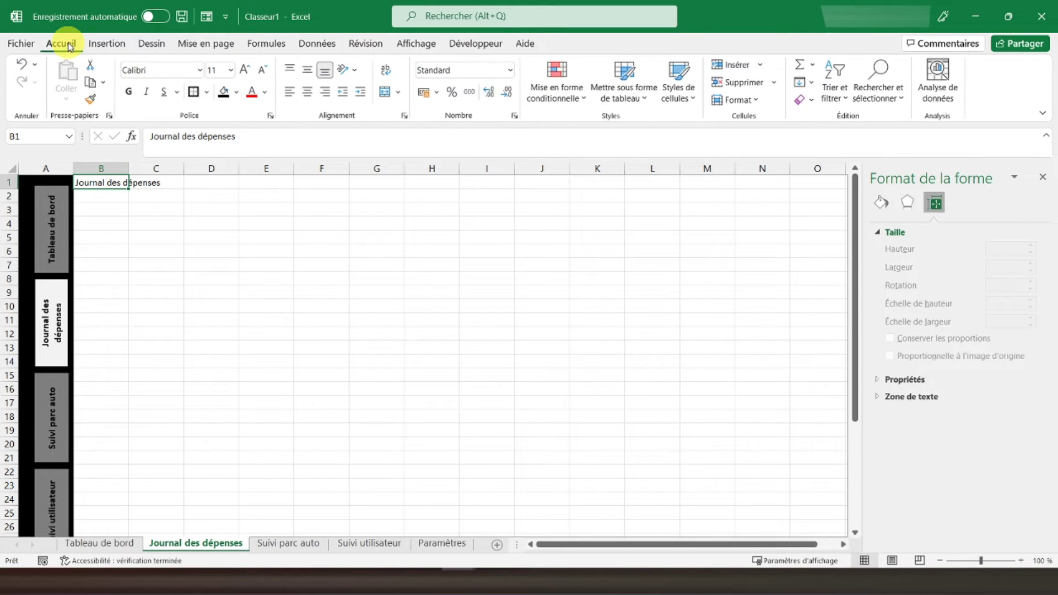
Format the Journal des dépenses title in cell B1 as bold and italic.
left_click(130, 91)
left_click(148, 94)
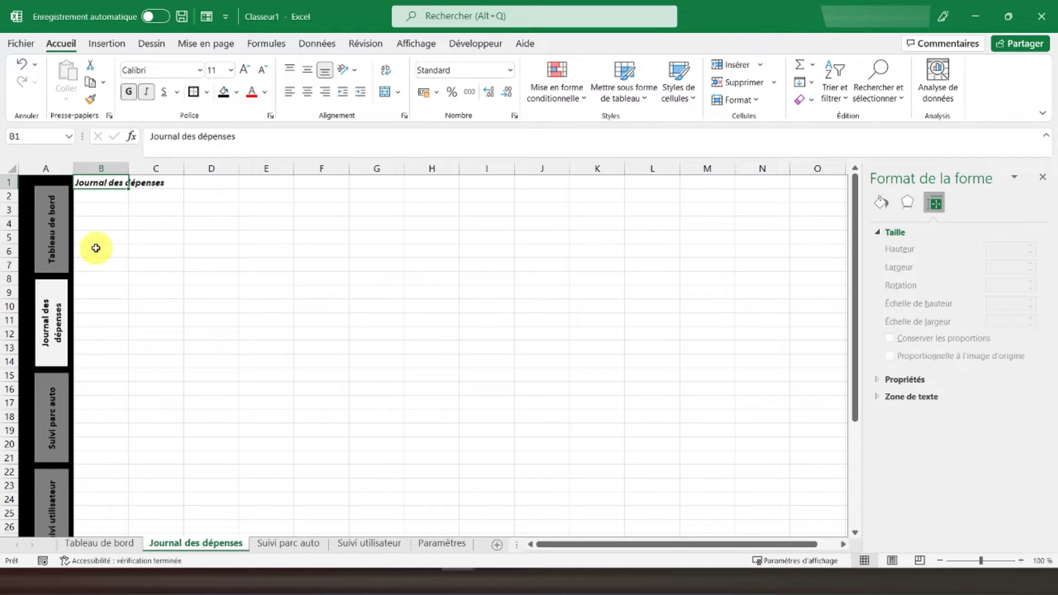
Merge and center cells B4:B5 and enter the header "Date".
left_click(99, 226)
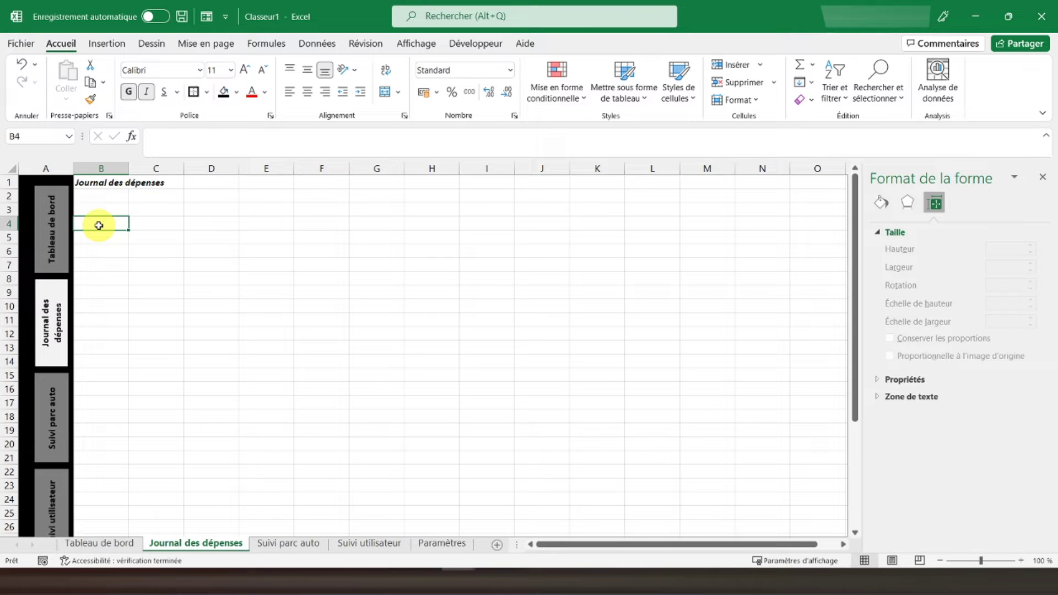
left_click_drag(99, 225, 100, 237)
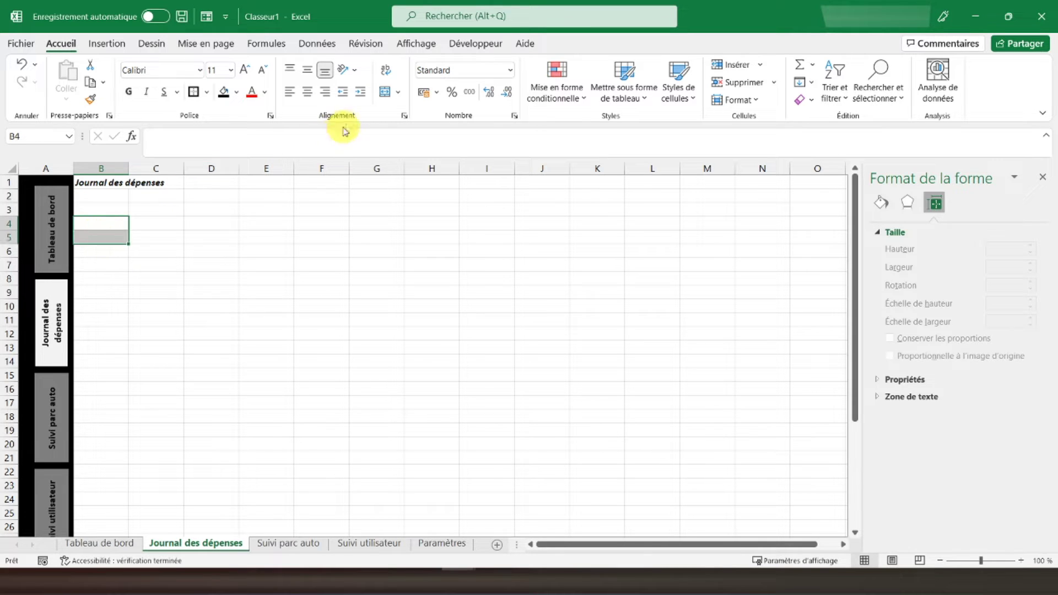
left_click(385, 94)
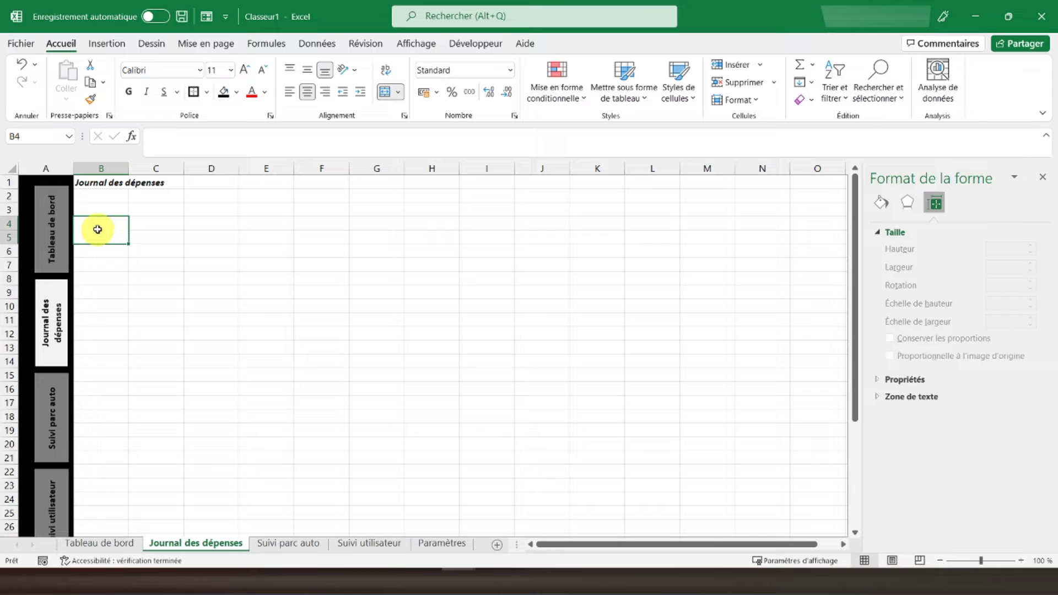
type("Date")
key("Return")
Merge and center cells C4:C5 and enter the header "N°Véhicule".
key("Up")
key("Right")
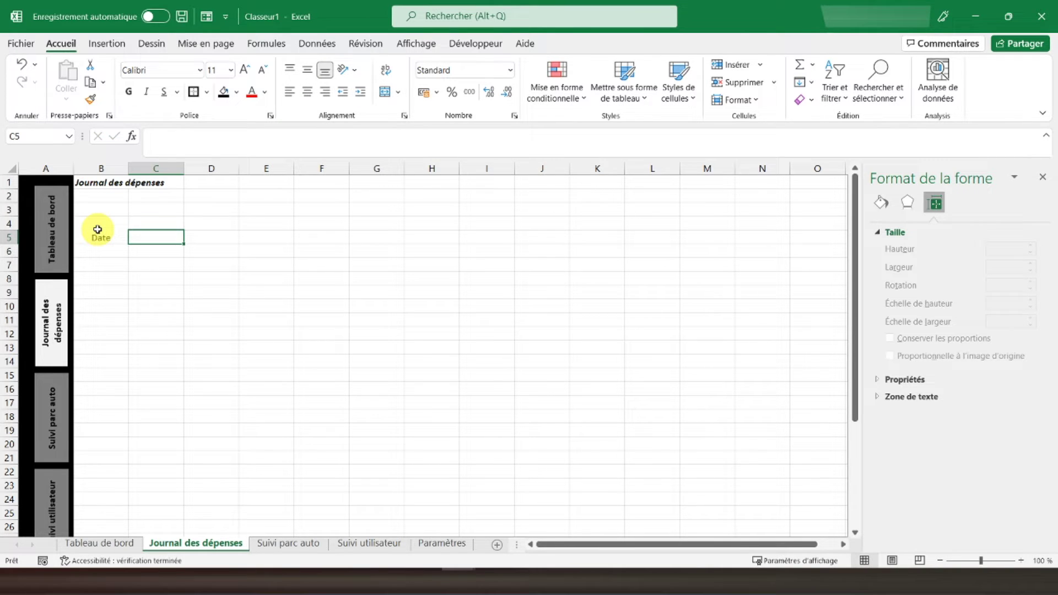
key("shift+Up")
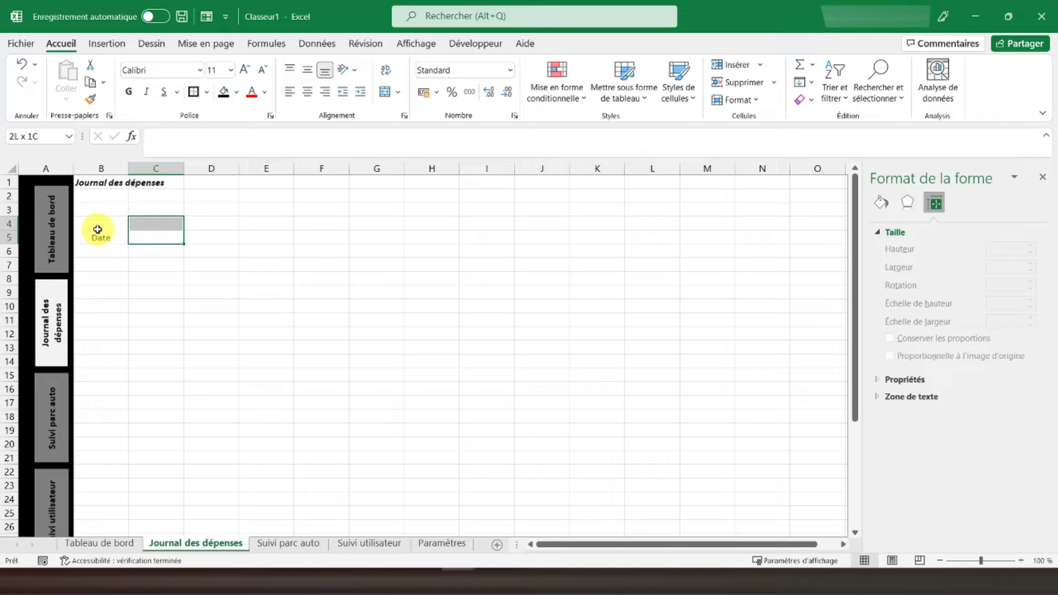
left_click(385, 92)
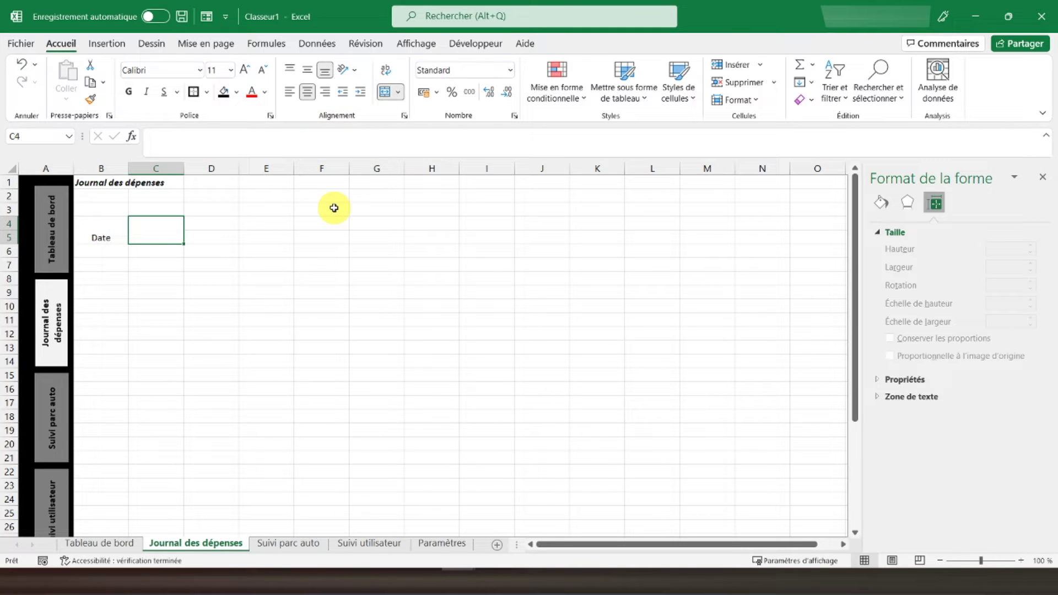
type("N")
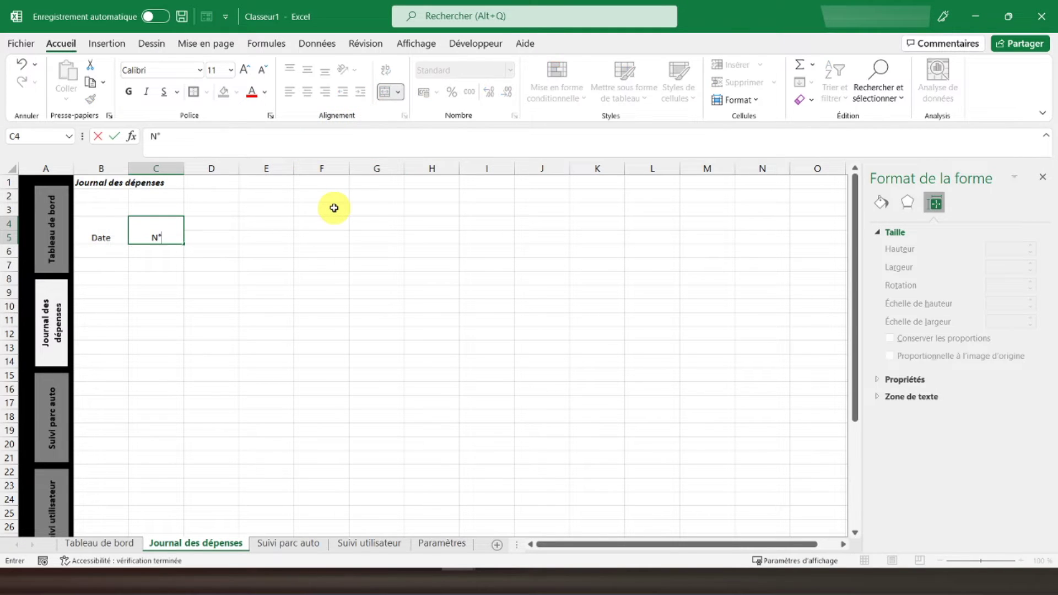
type("°Véhicule")
key("Return")
Merge and center cells D4:D5 and enter the header "Type de véhicule".
key("Up")
key("Right")
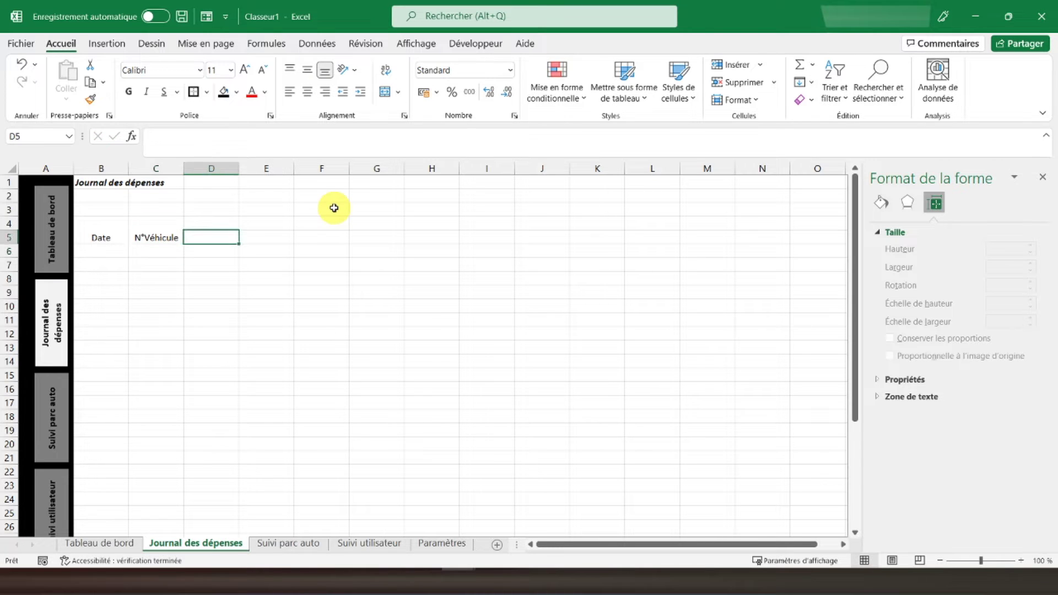
key("shift+Up")
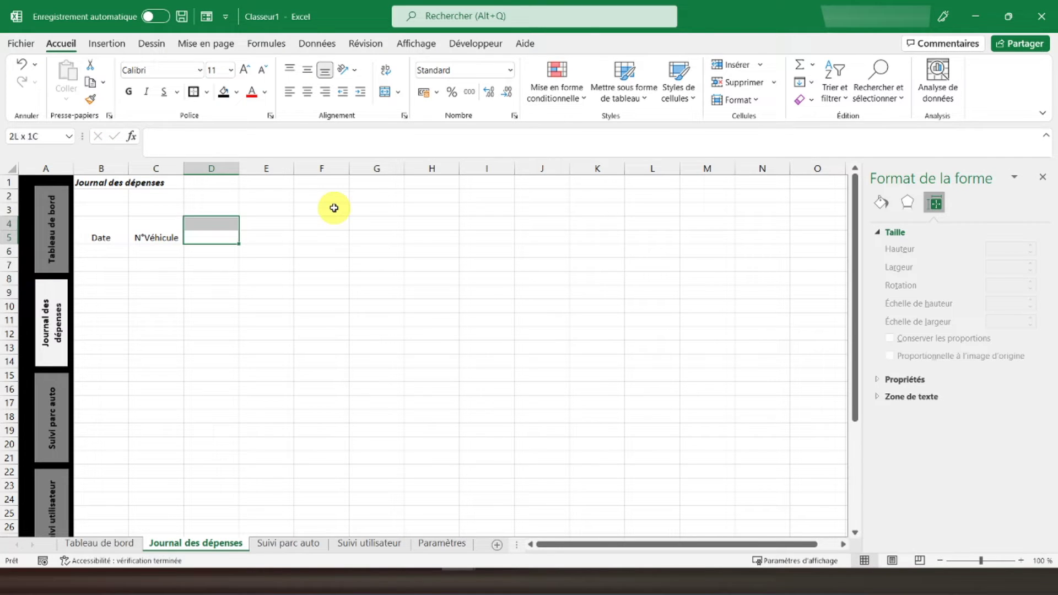
left_click(384, 93)
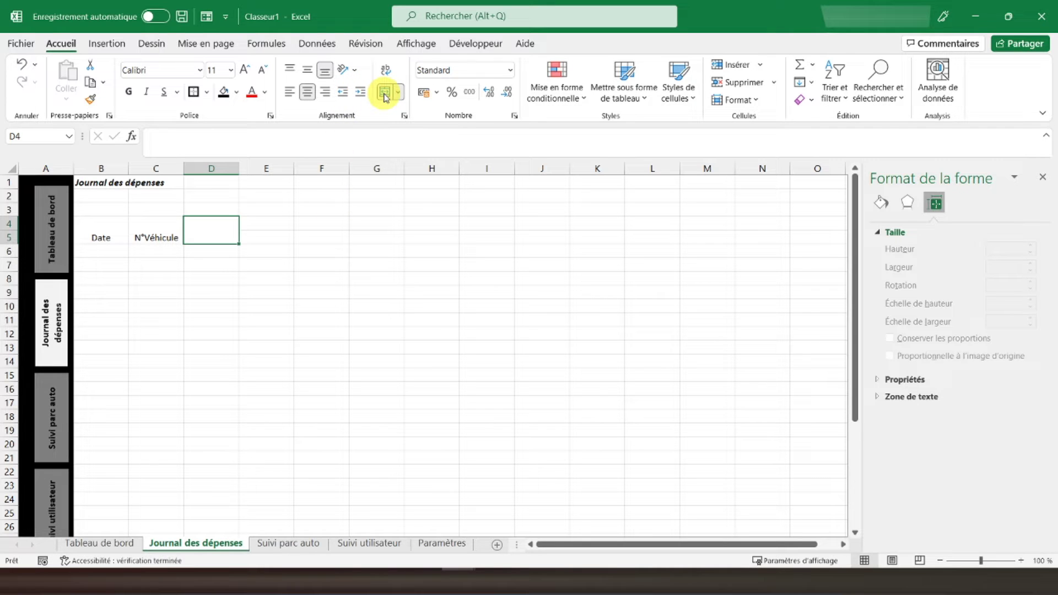
type("Type d")
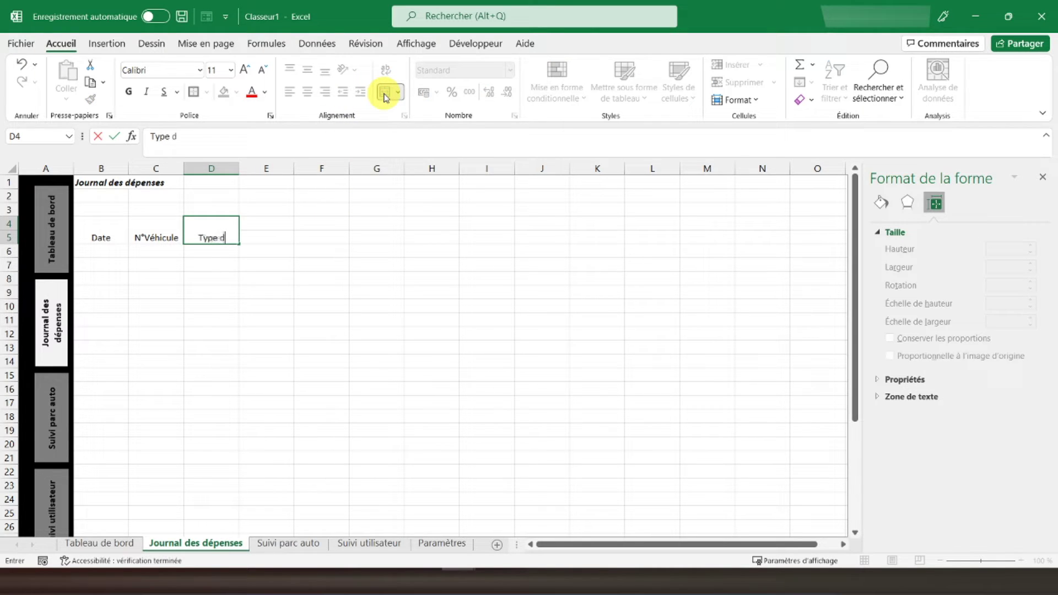
type("e véhicule")
key("Return")
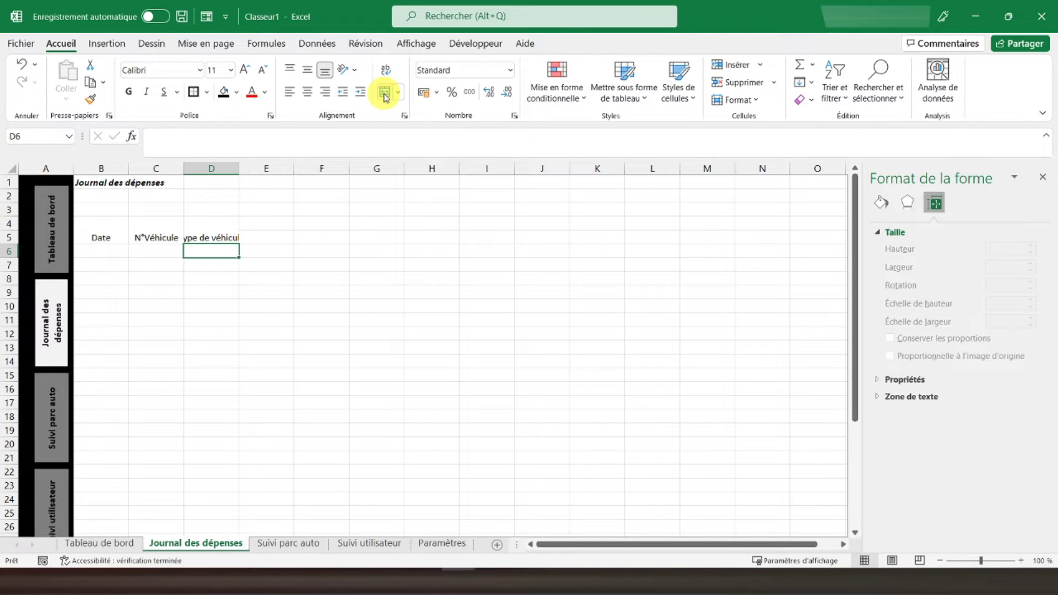
Merge and center cells E4:E5 and enter the header "Energie".
left_click(217, 225)
left_click(268, 222)
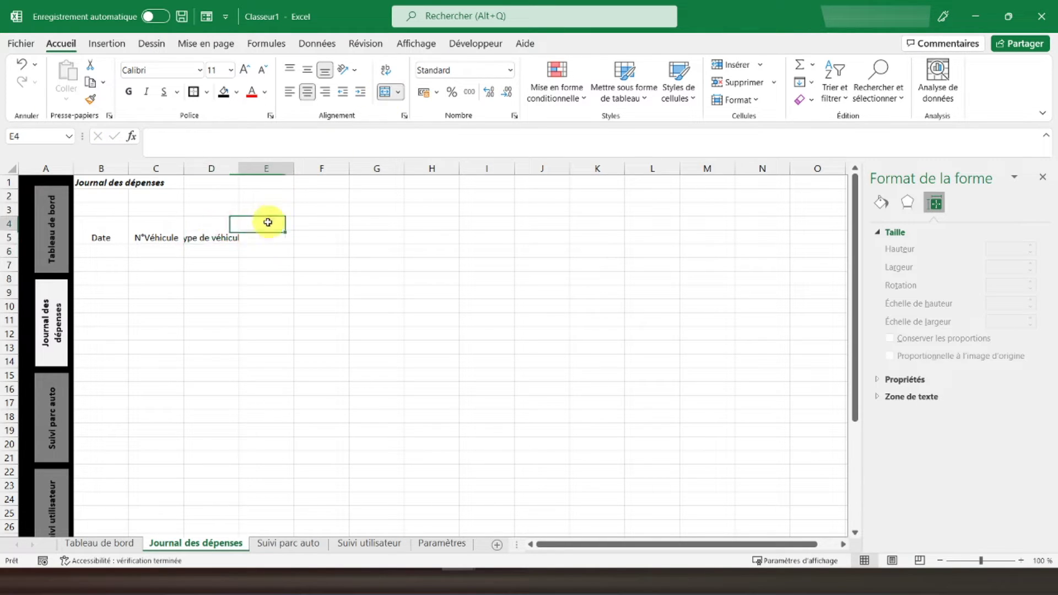
left_click_drag(268, 222, 267, 238)
left_click(385, 92)
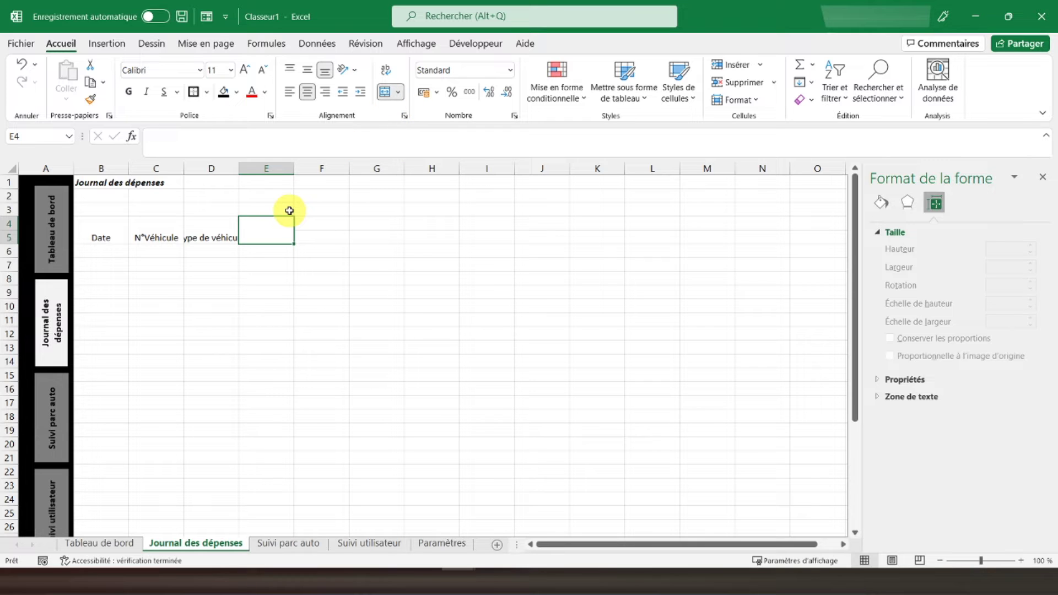
type("Energie")
key("Return")
Merge and center cells F4:F5 and enter the header "Utilisateur".
key("Right")
key("Up")
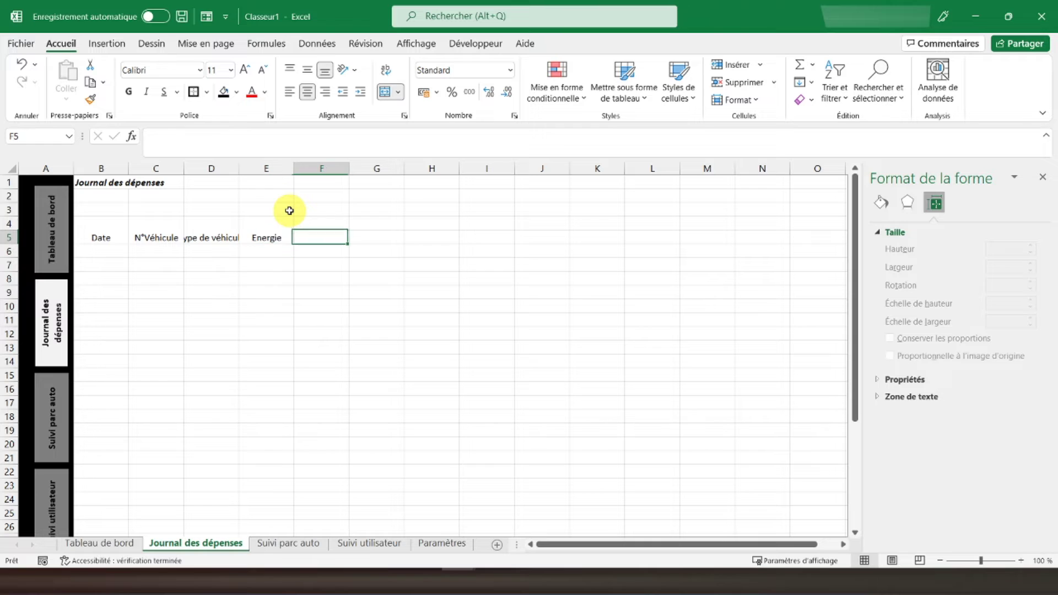
key("shift+Up")
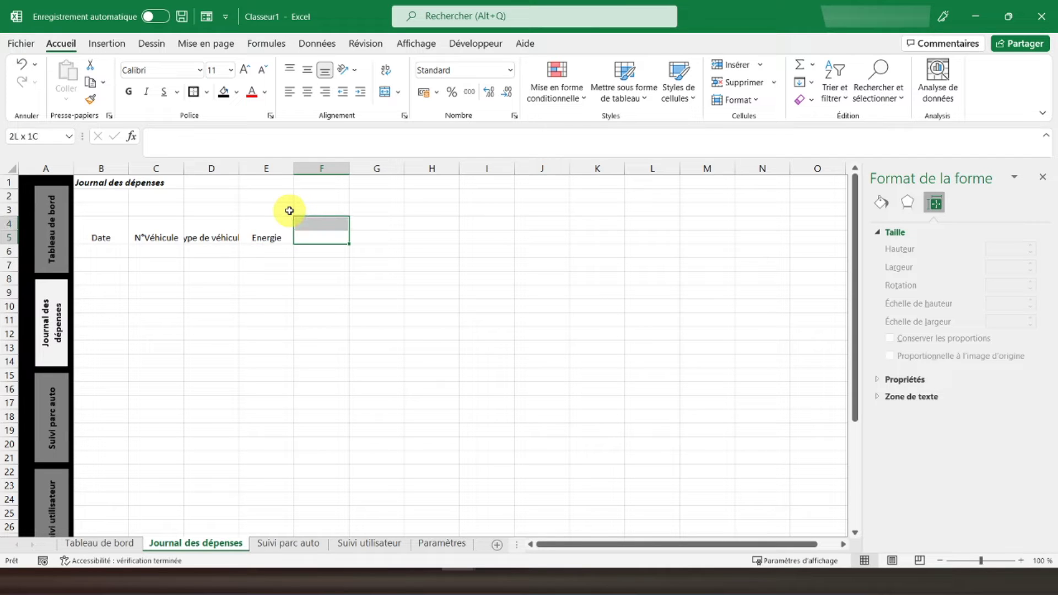
left_click(385, 93)
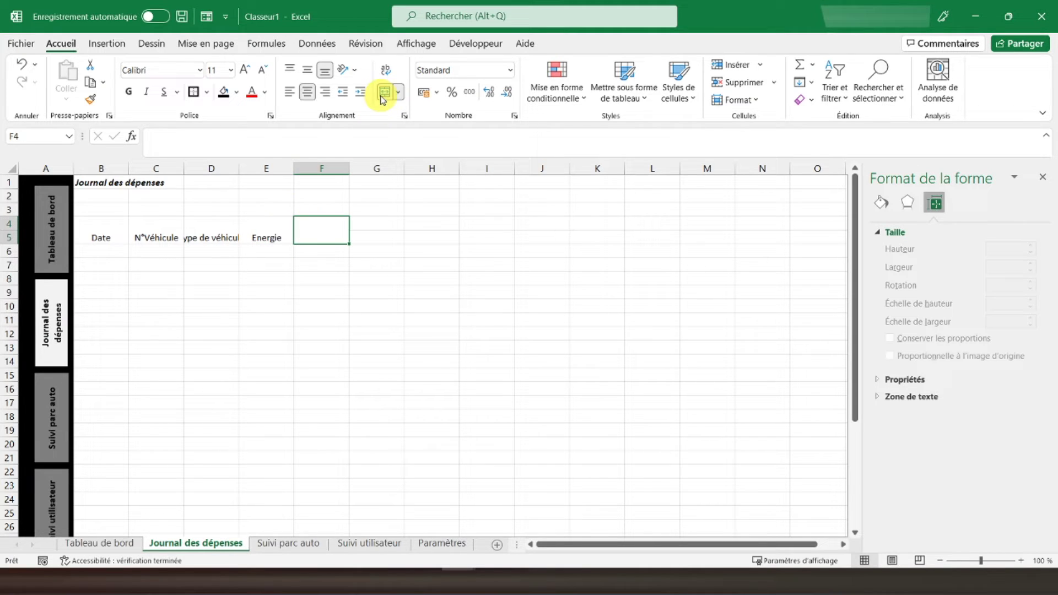
type("Utilisateur")
key("Return")
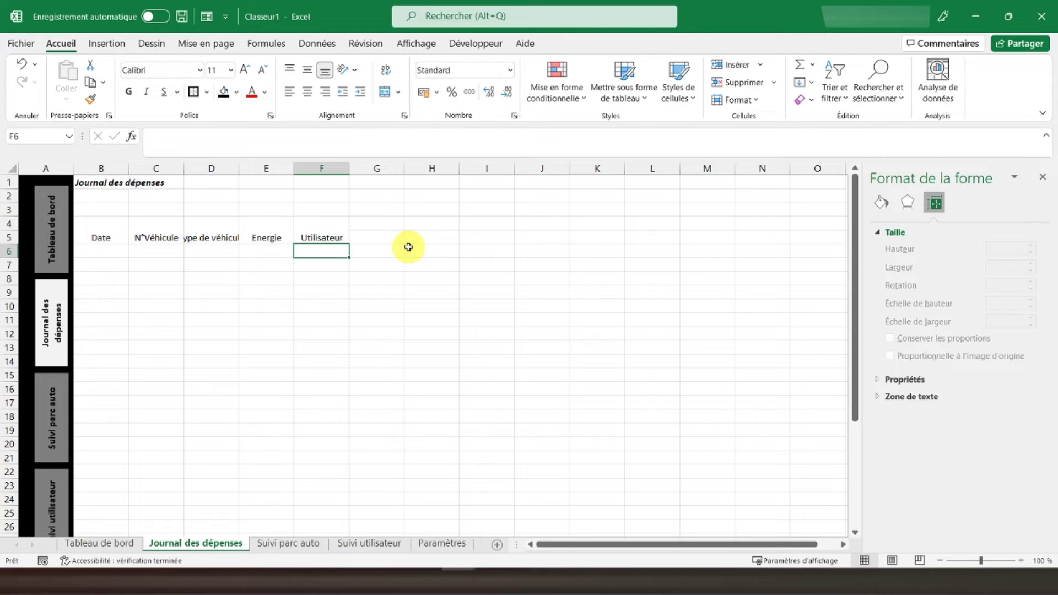
Merge and center cells G4:I4 and enter the group header "Carburant".
key("Up")
key("Right")
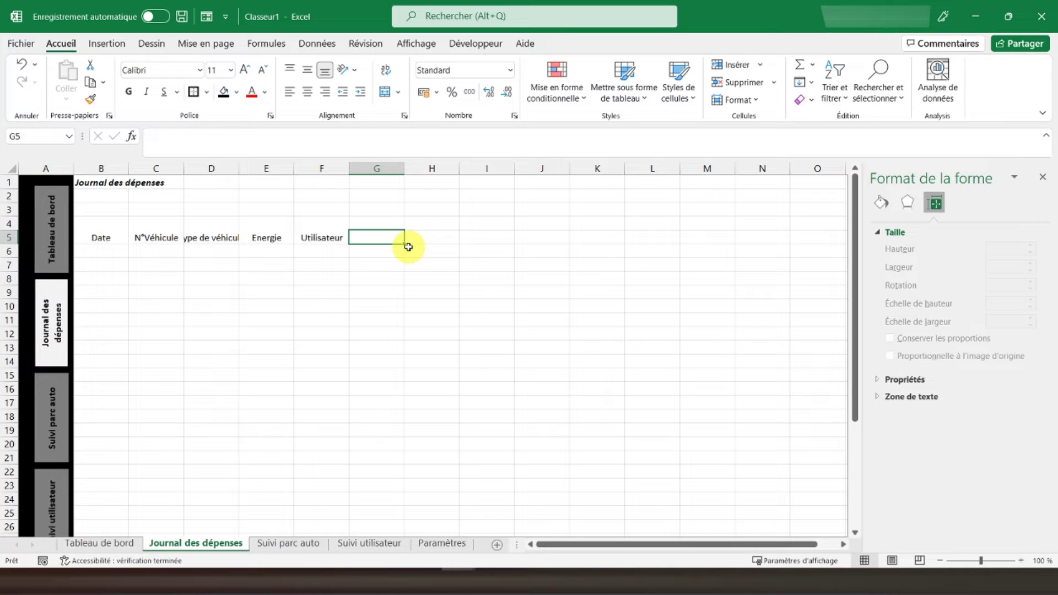
key("Up")
key("shift+Right")
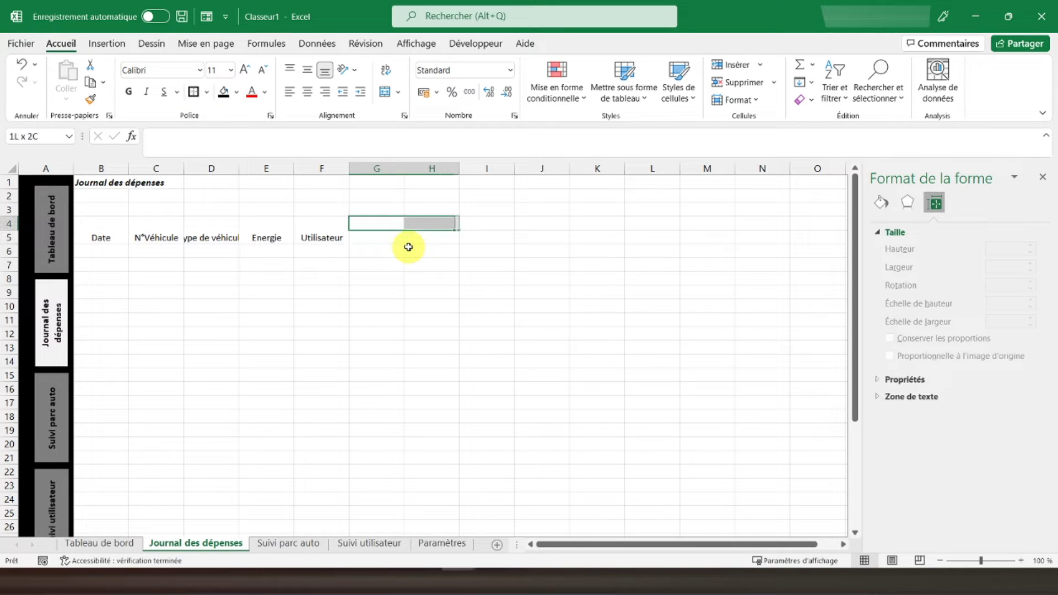
key("shift+Right")
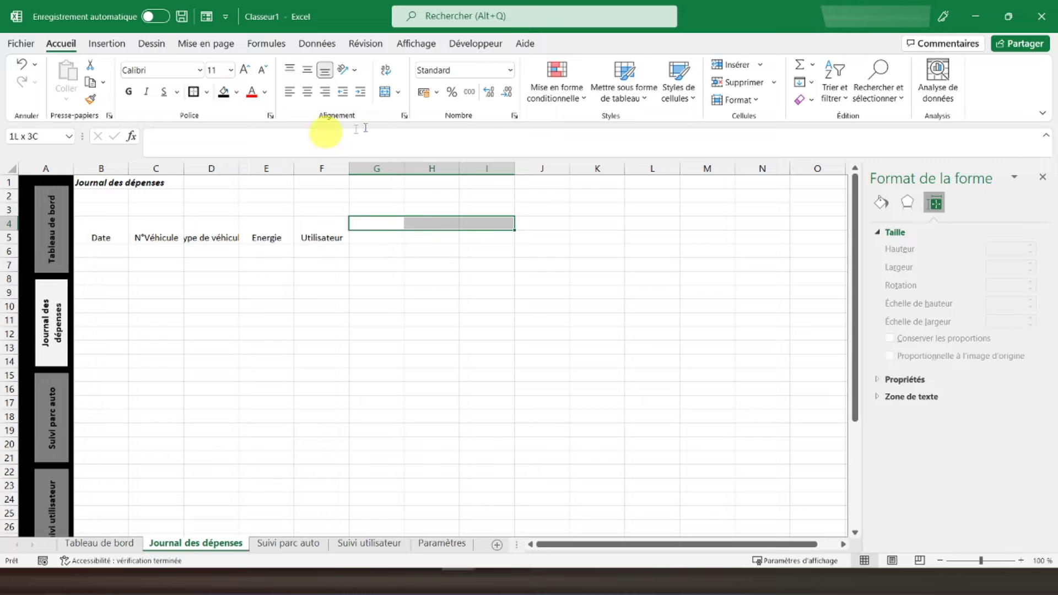
left_click(386, 93)
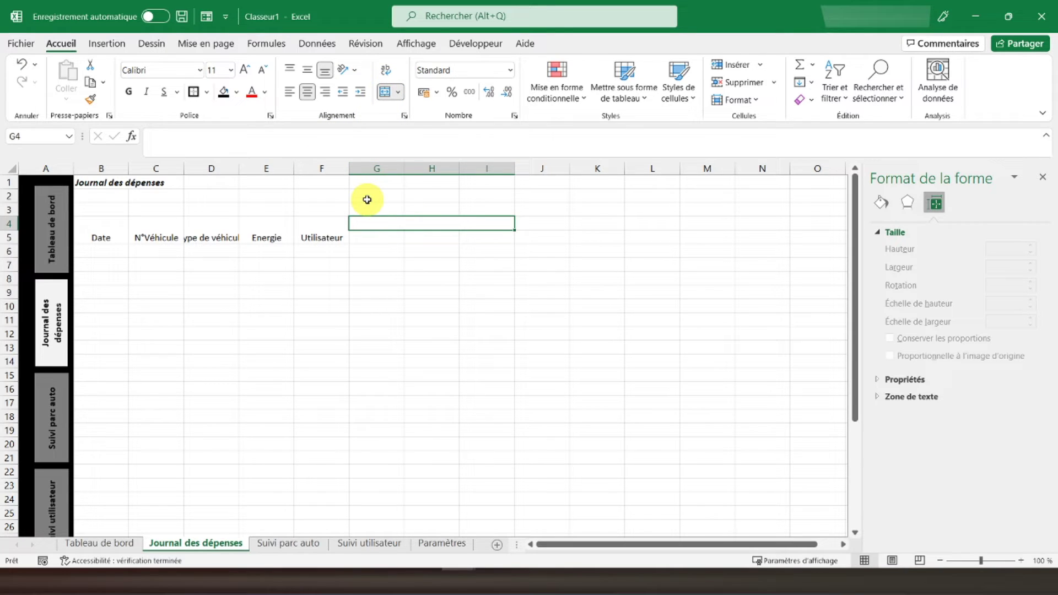
type("Carbura,t")
key("BackSpace")
key("BackSpace")
type("nt")
key("Return")
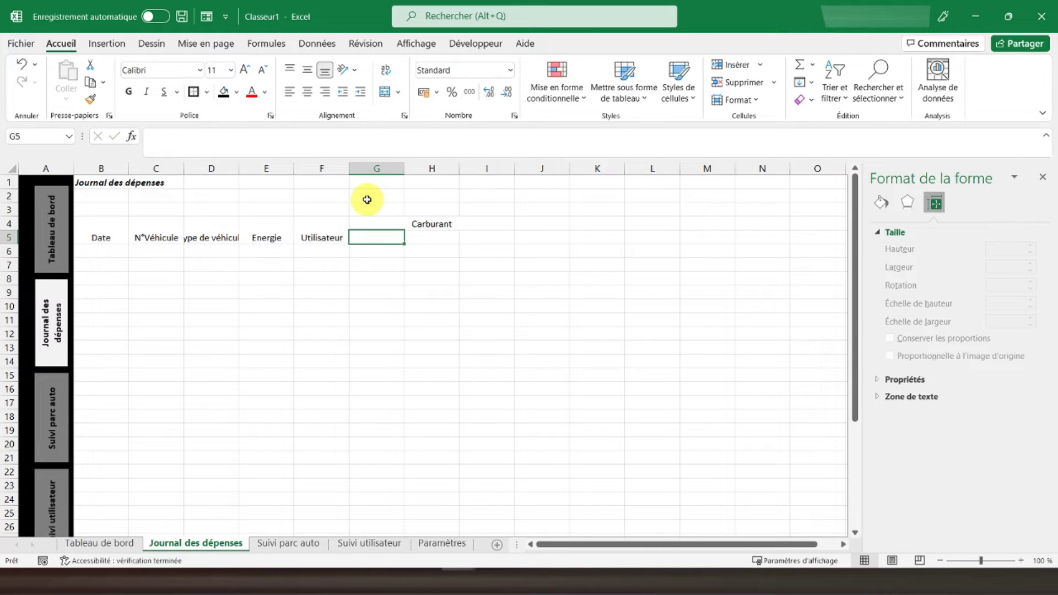
Enter the subheaders "Dépenses de carburant", "Nombre de litres" and "Kilomètres effectués" in cells G5, H5 and I5.
type("Dépenses de carburant")
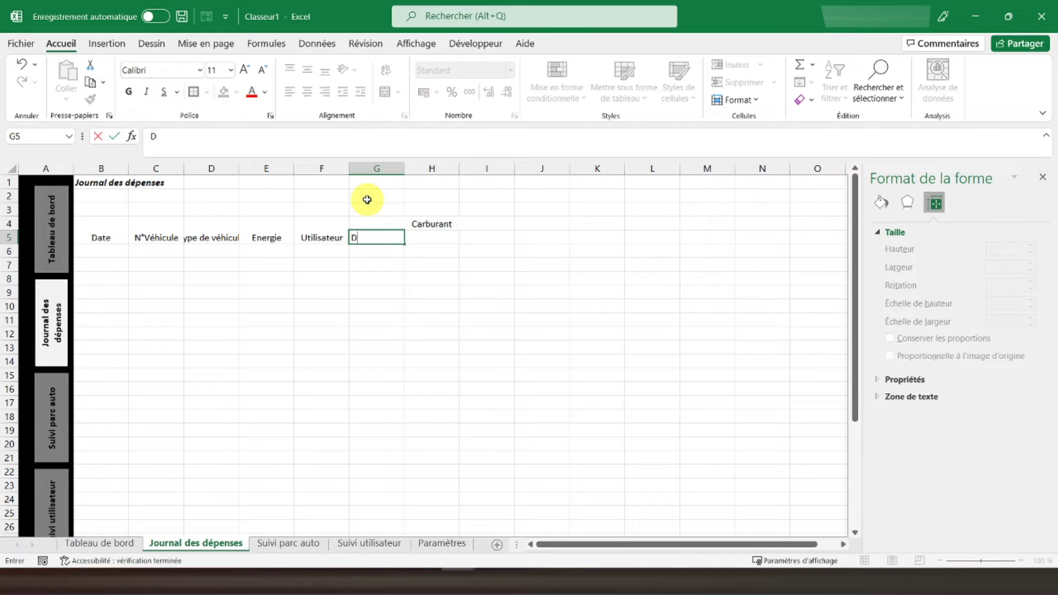
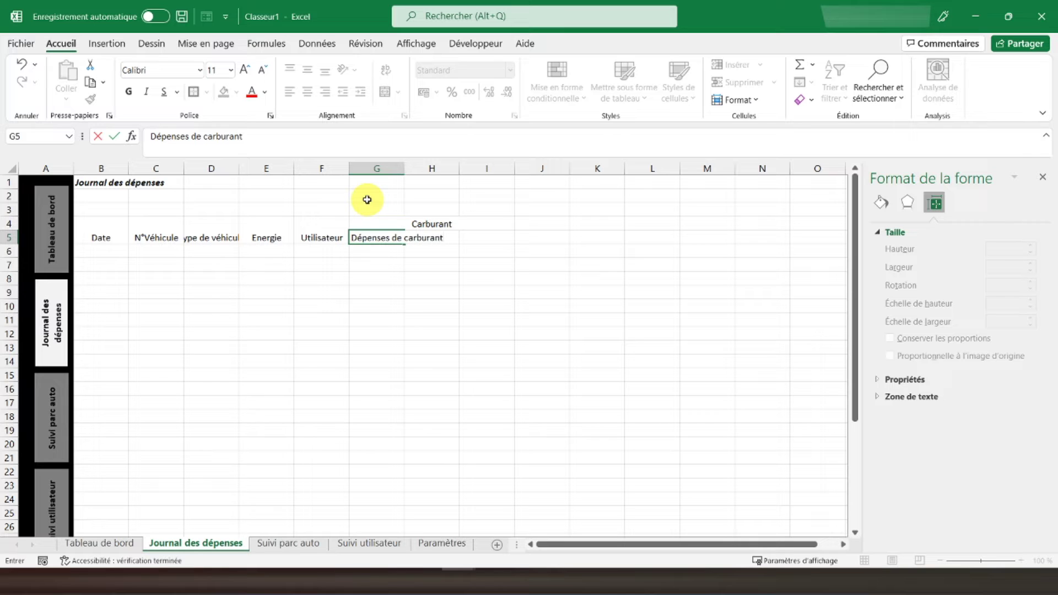
key("Tab")
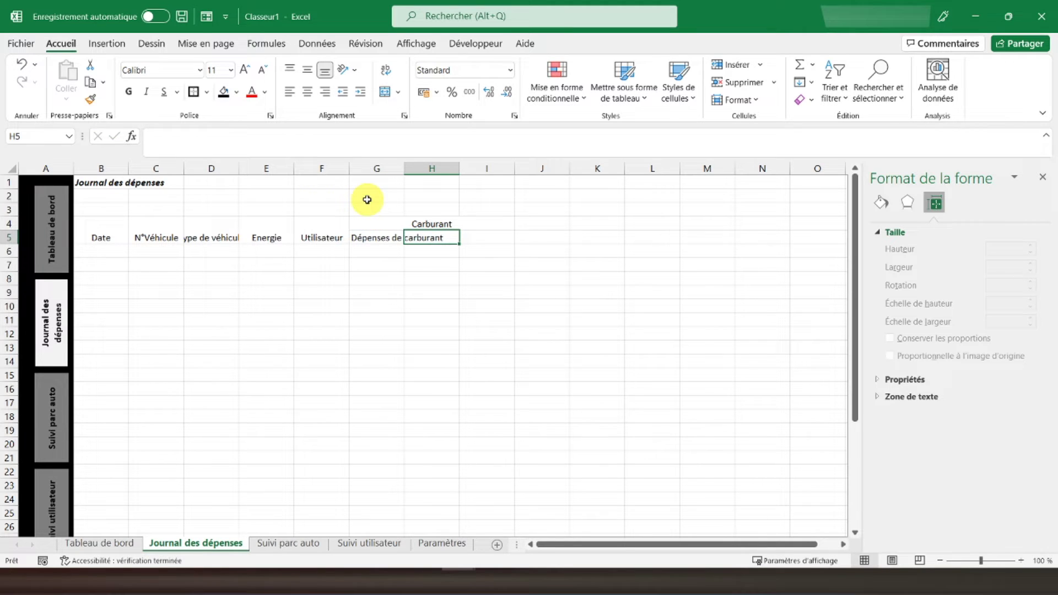
type("N")
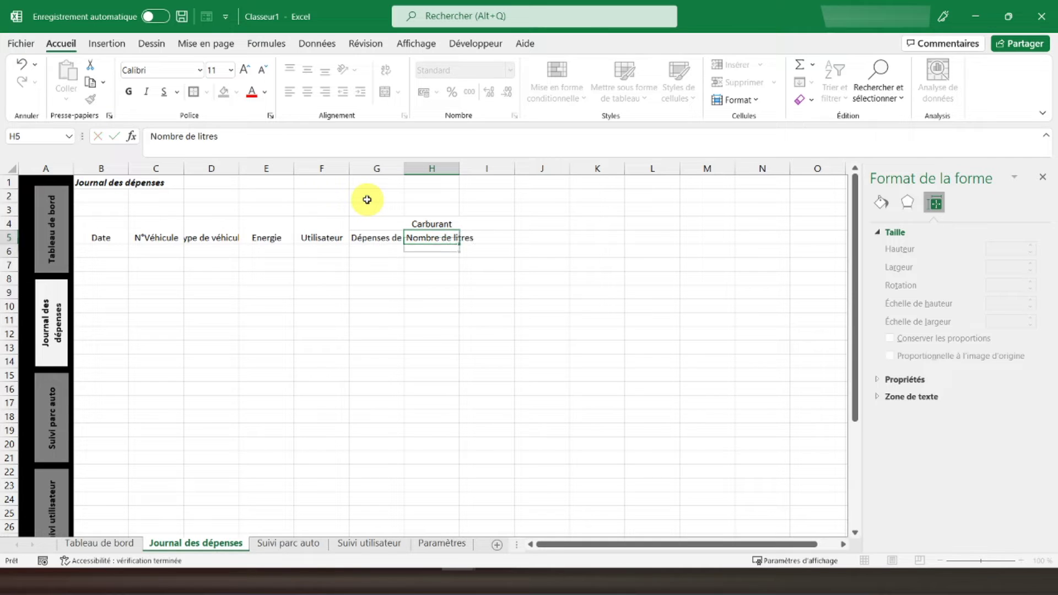
type("ombre de litres")
key("Return")
key("Up")
key("Right")
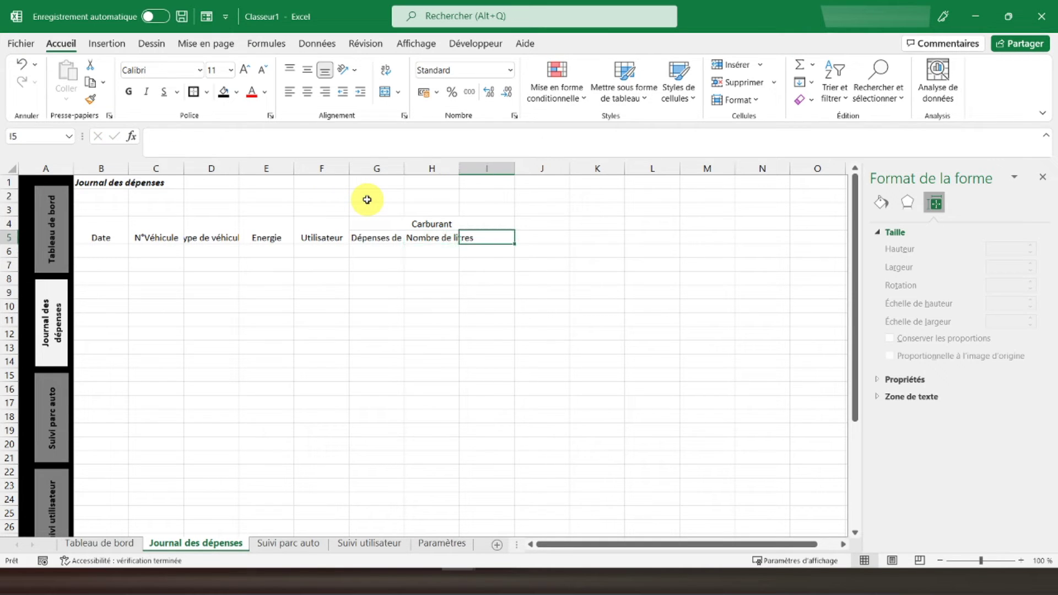
type("Kilomè")
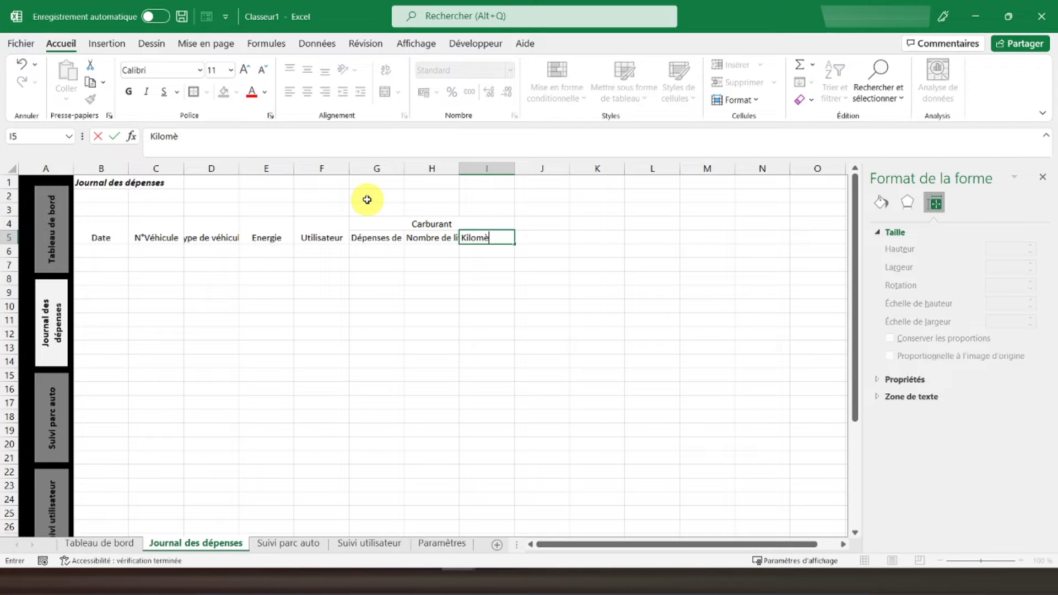
type("tres effectu")
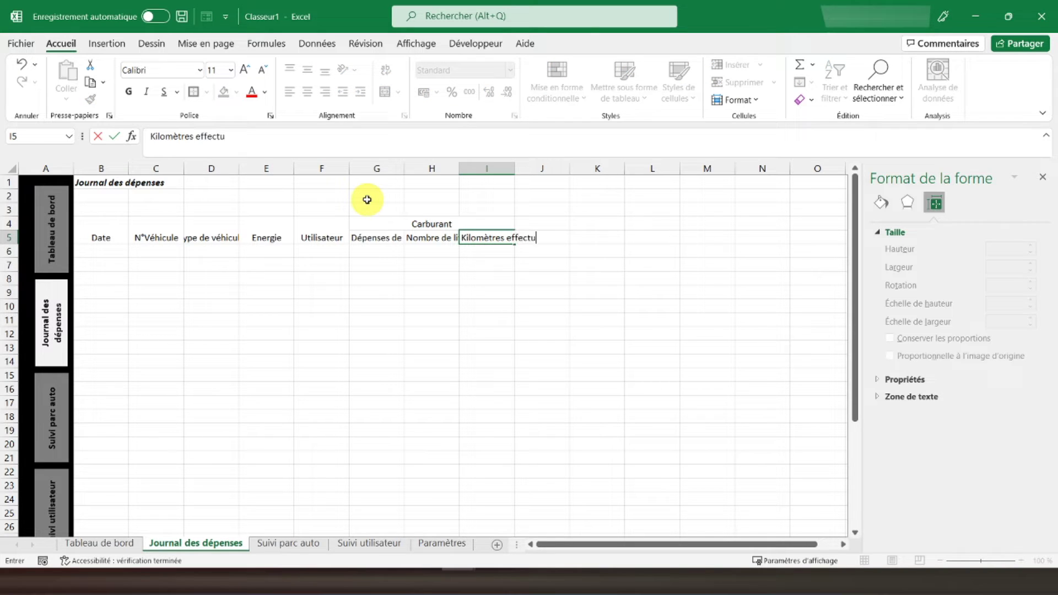
type("és")
key("Return")
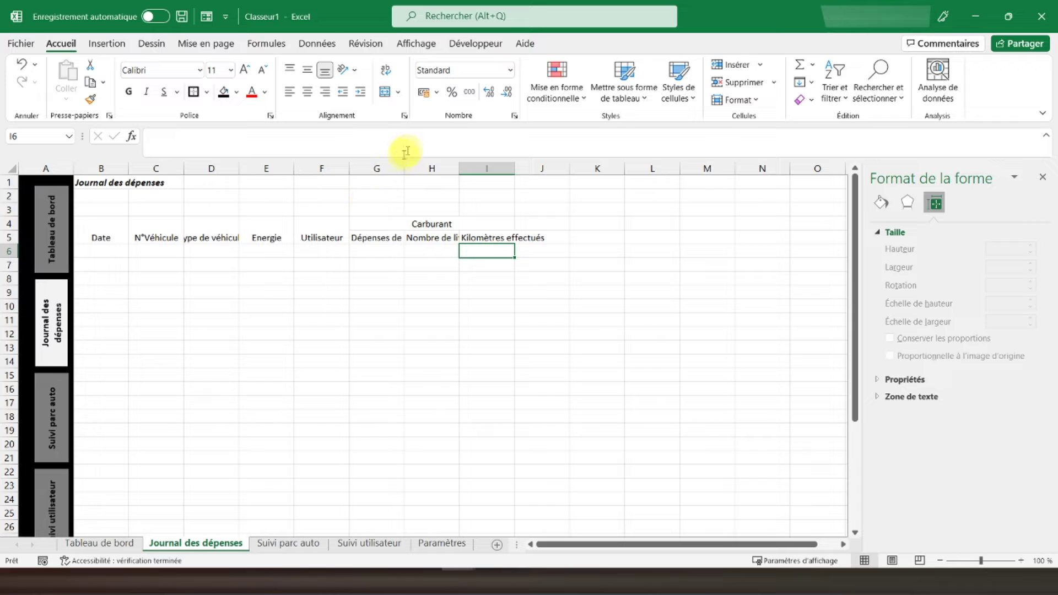
Autofit the widths of columns G, H and I to their header text.
double_click(404, 169)
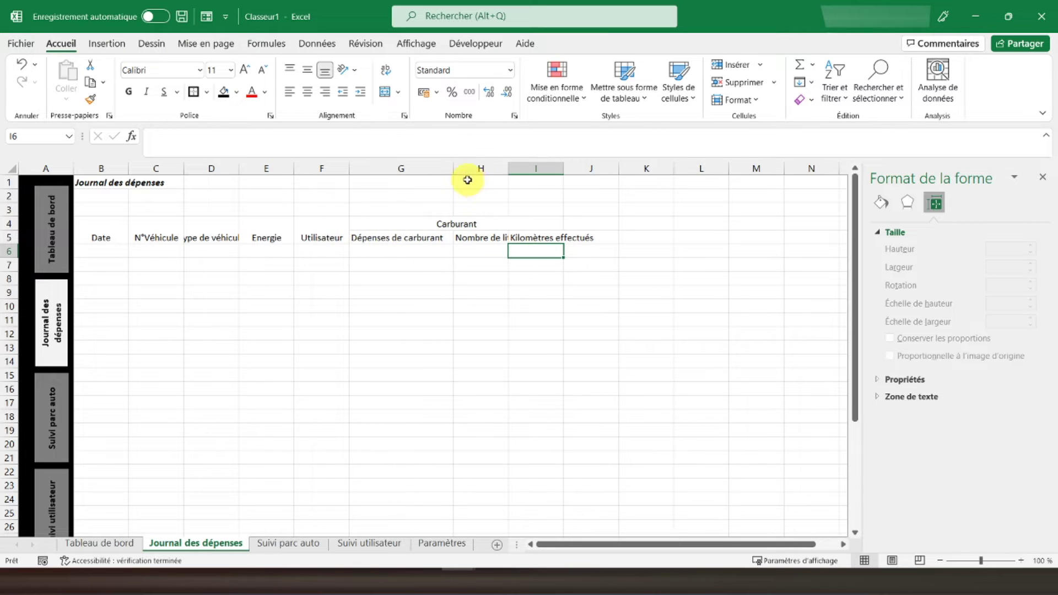
double_click(509, 168)
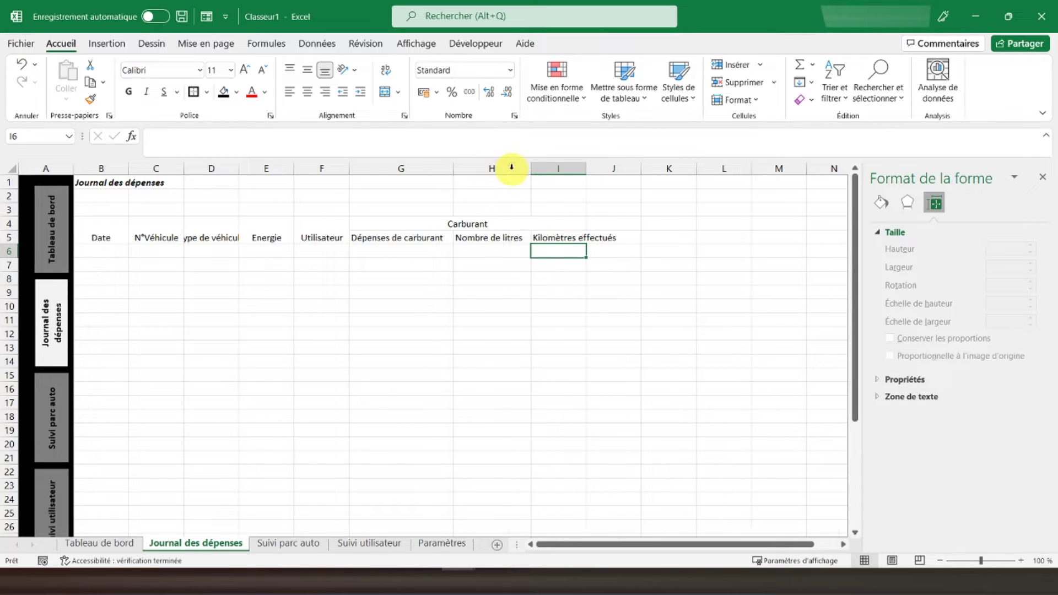
double_click(587, 168)
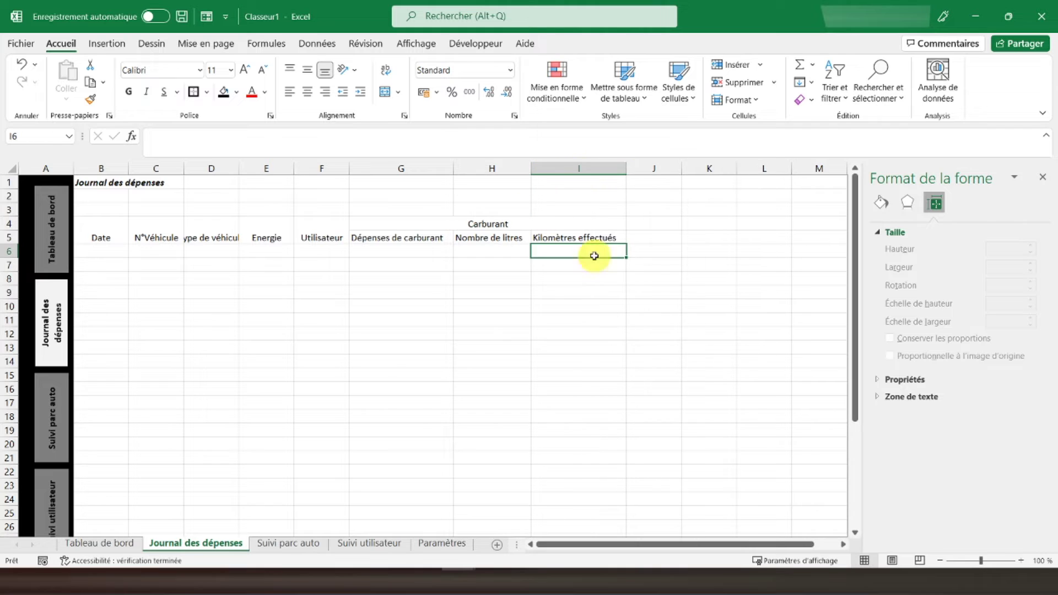
right_click(451, 170)
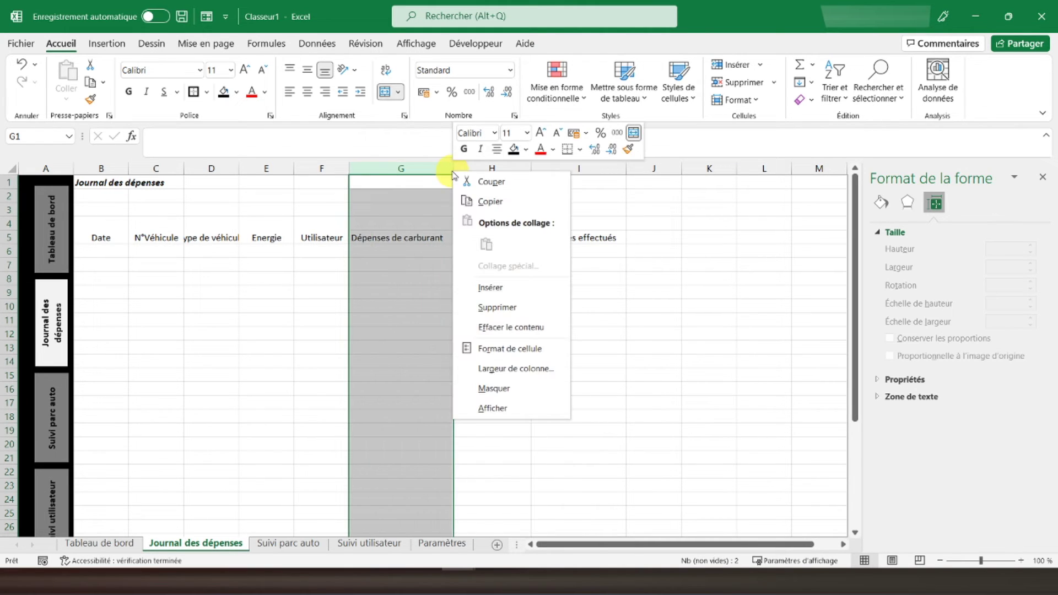
left_click(606, 346)
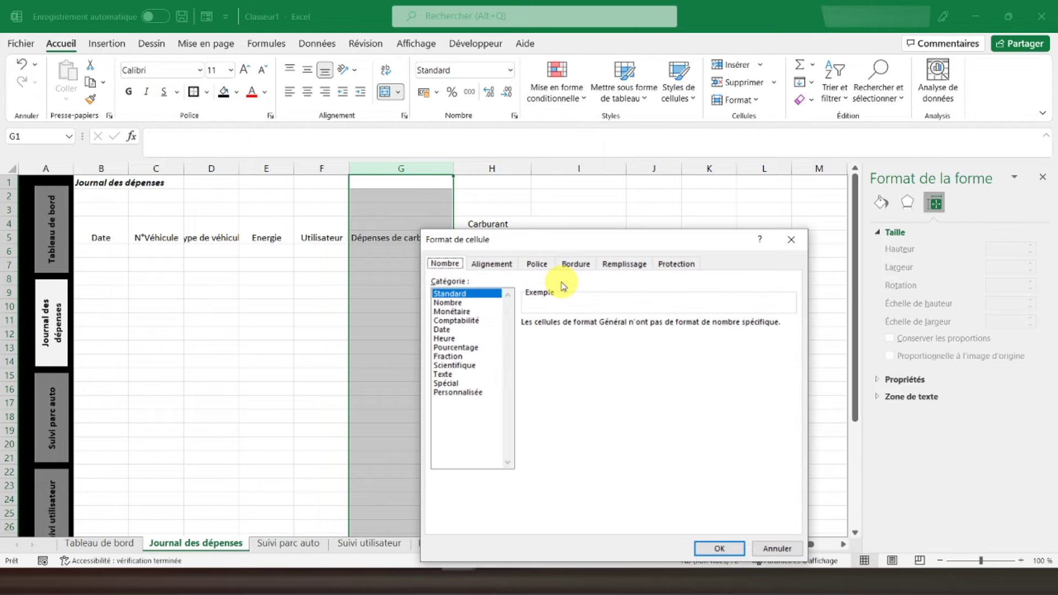
left_click(798, 236)
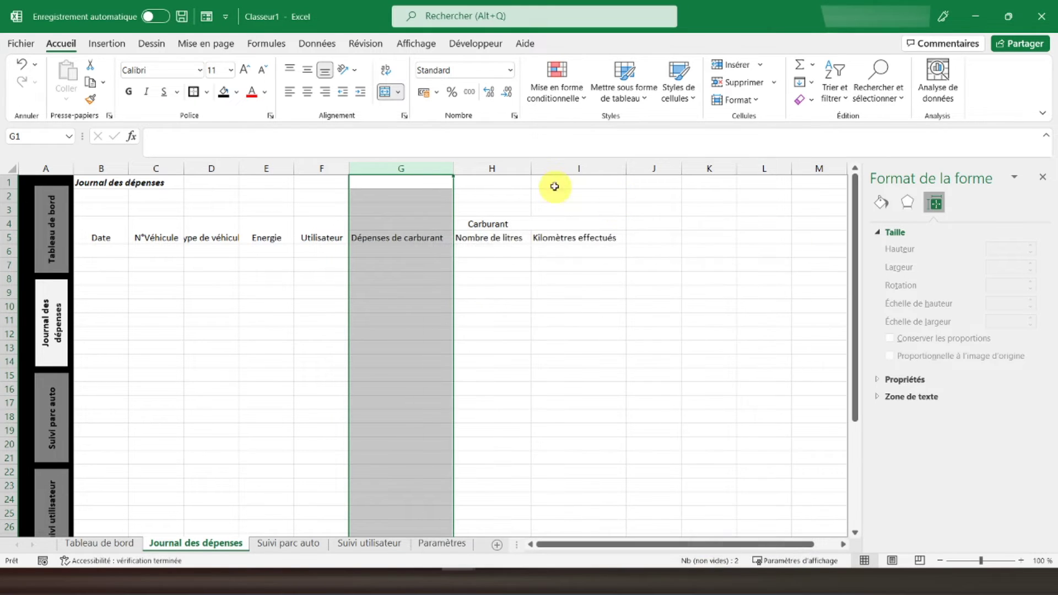
Set a matching column width for the "Dépenses de carburant" column G and the "Nombre de litres" column H.
right_click(454, 169)
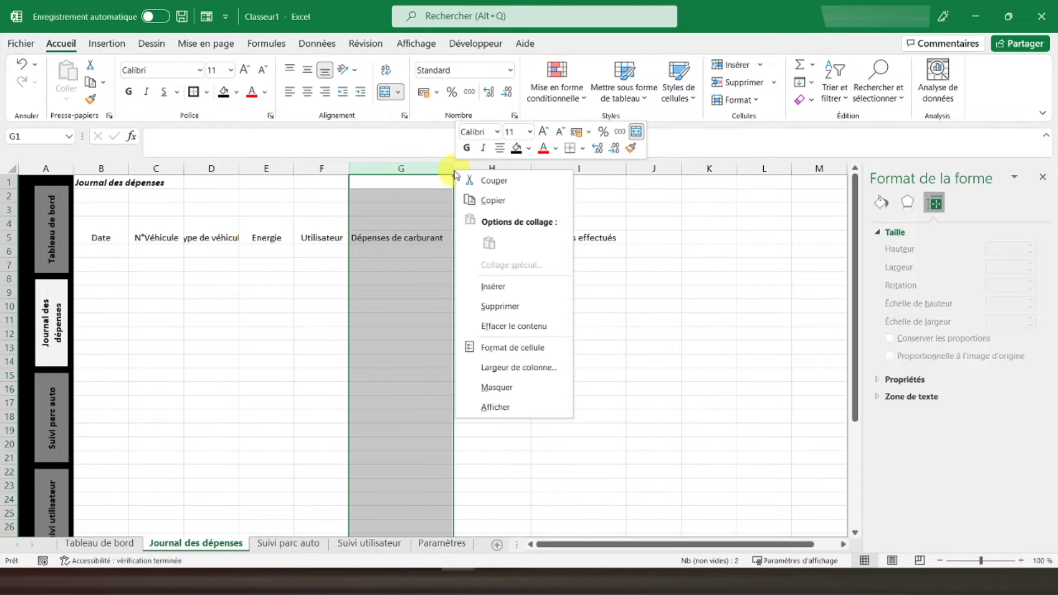
left_click(507, 367)
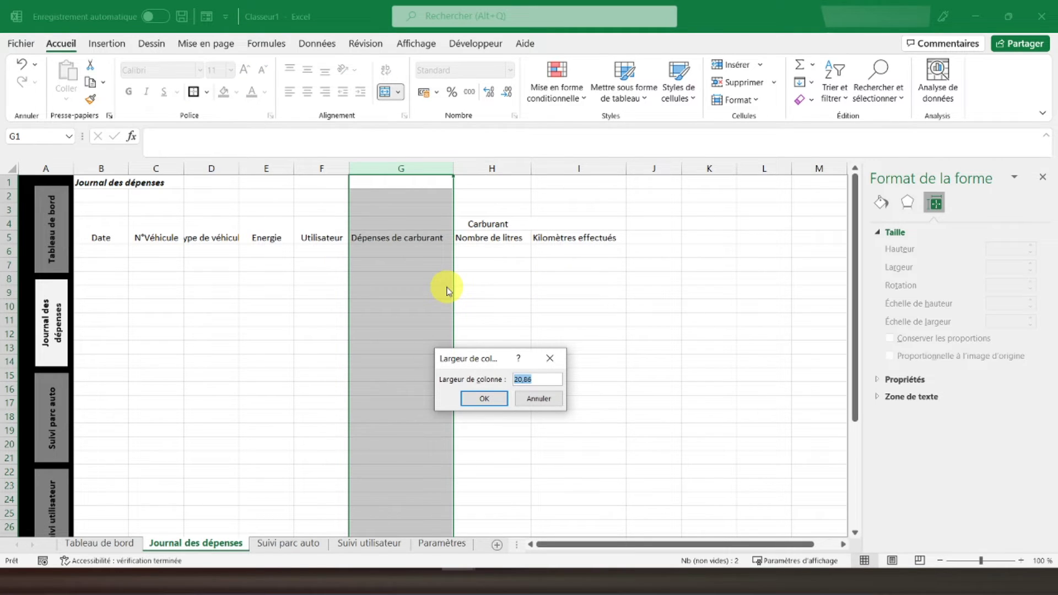
key("Return")
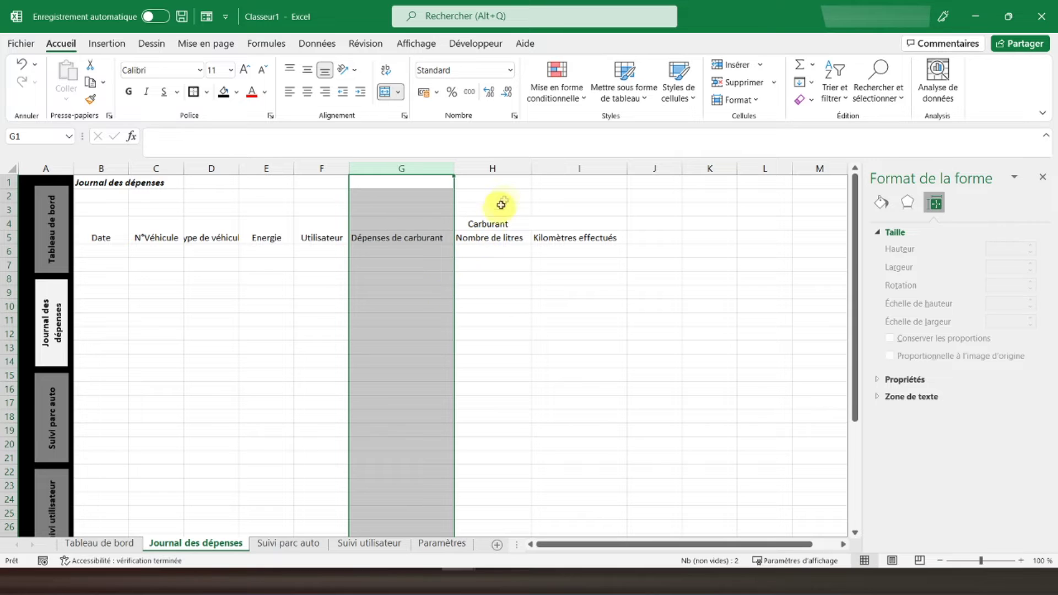
right_click(528, 168)
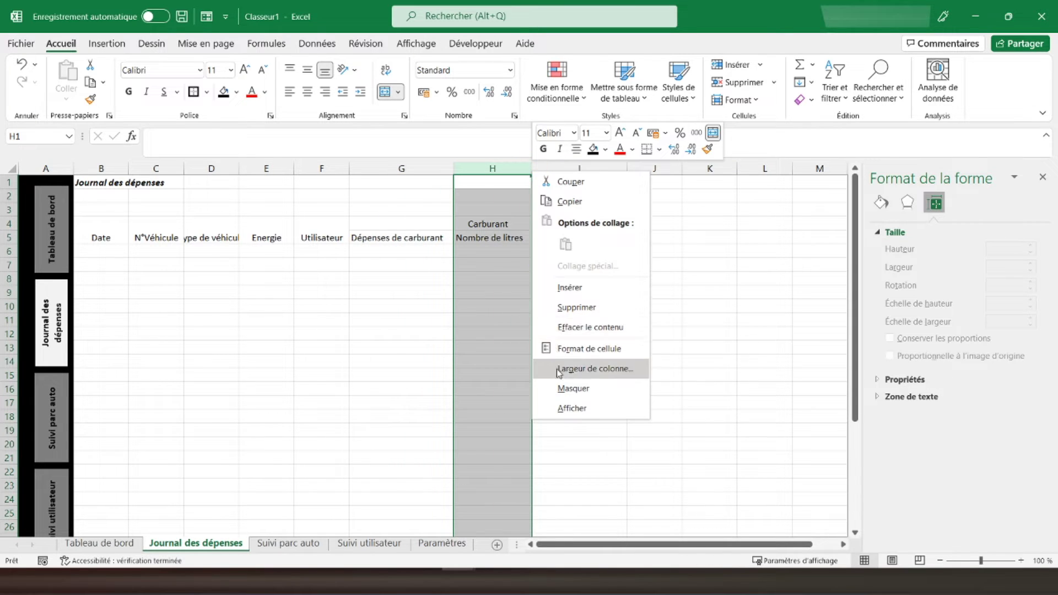
left_click(592, 368)
key("Return")
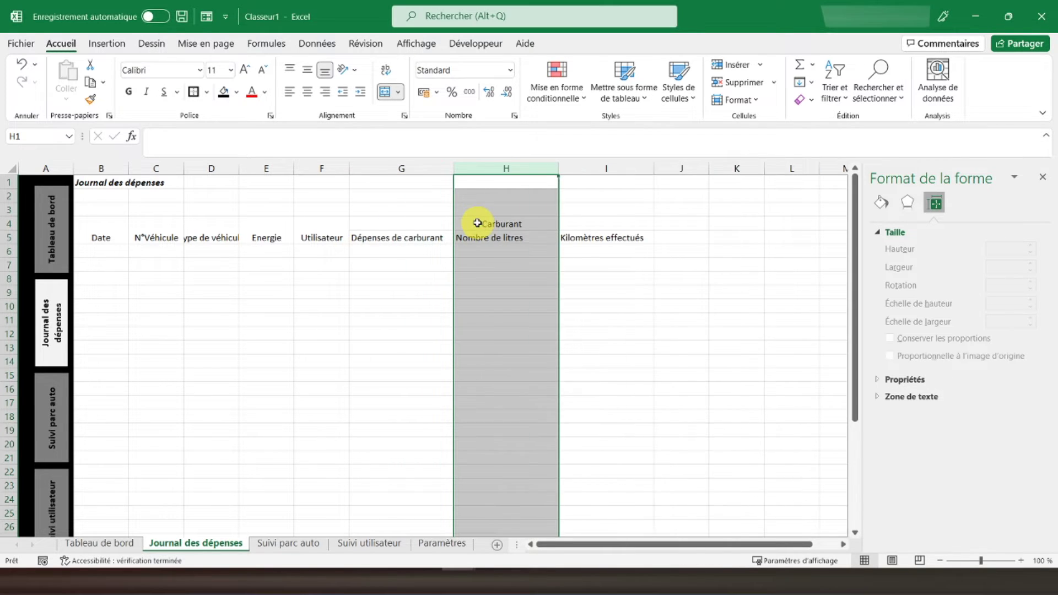
Widen the "Kilomètres effectués" column I by setting a larger column width.
right_click(652, 167)
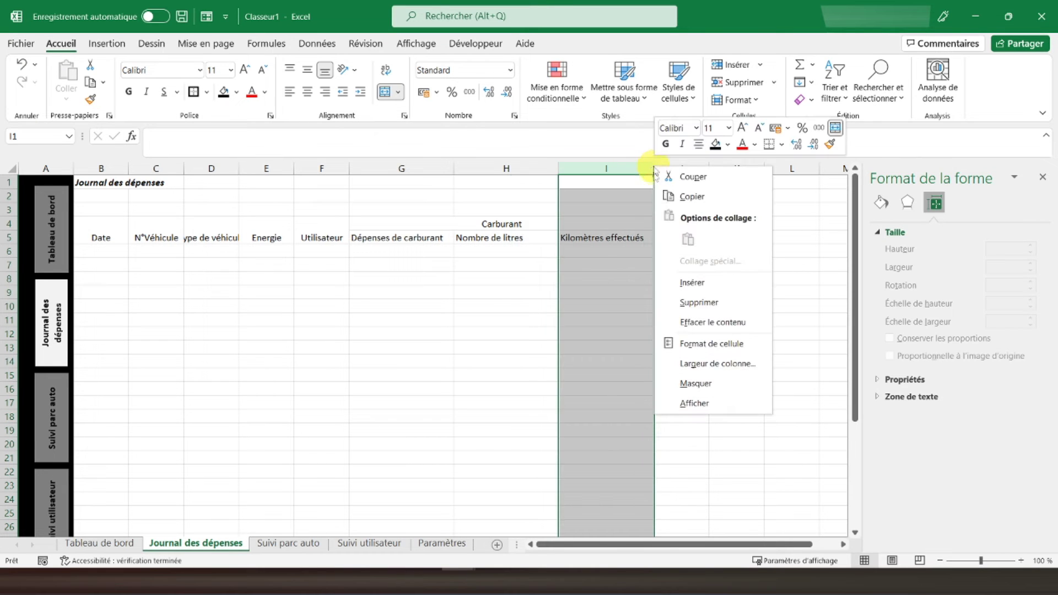
left_click(689, 363)
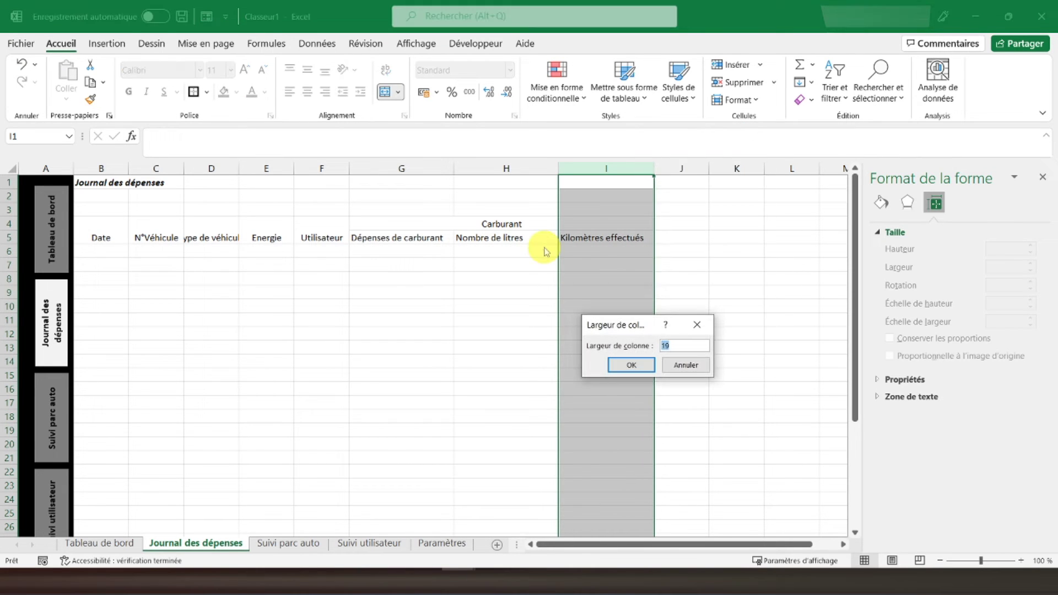
key("Return")
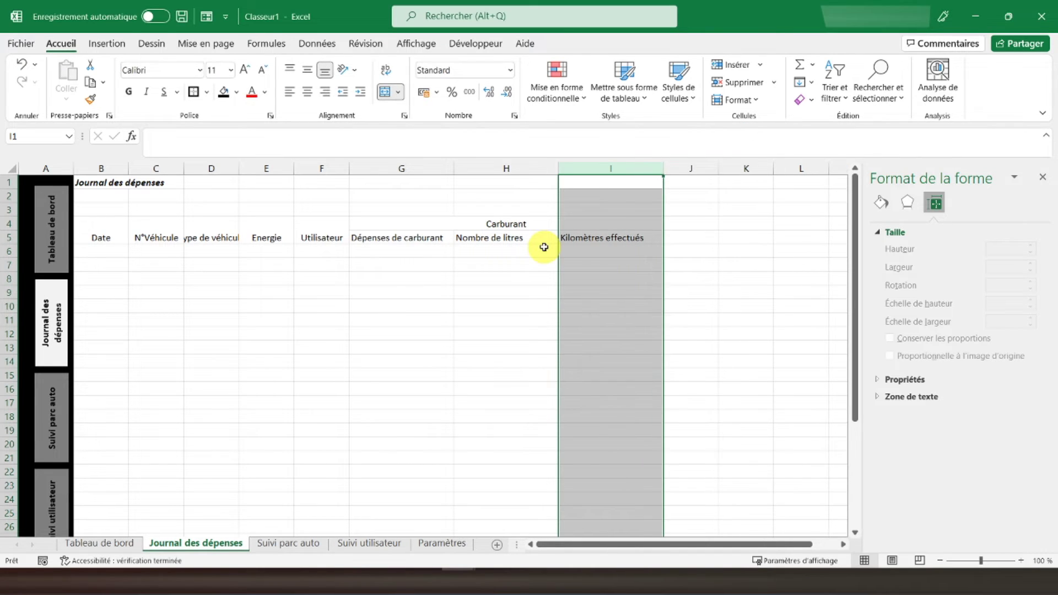
left_click(491, 217)
Merge cells J4:J5 and enter the heading "Autres dépenses".
left_click(672, 221)
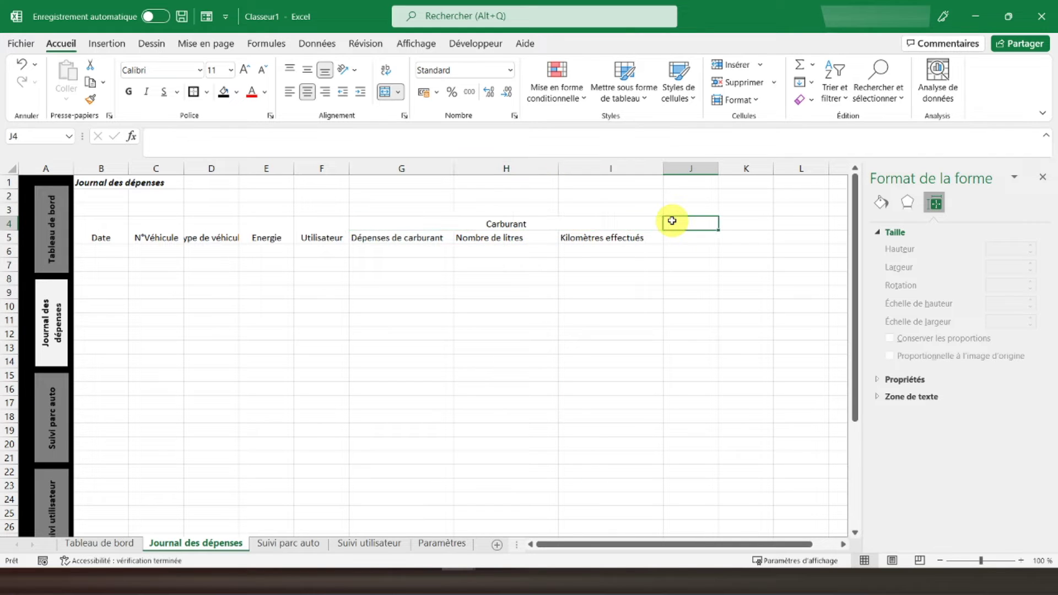
left_click_drag(672, 220, 673, 236)
left_click(385, 93)
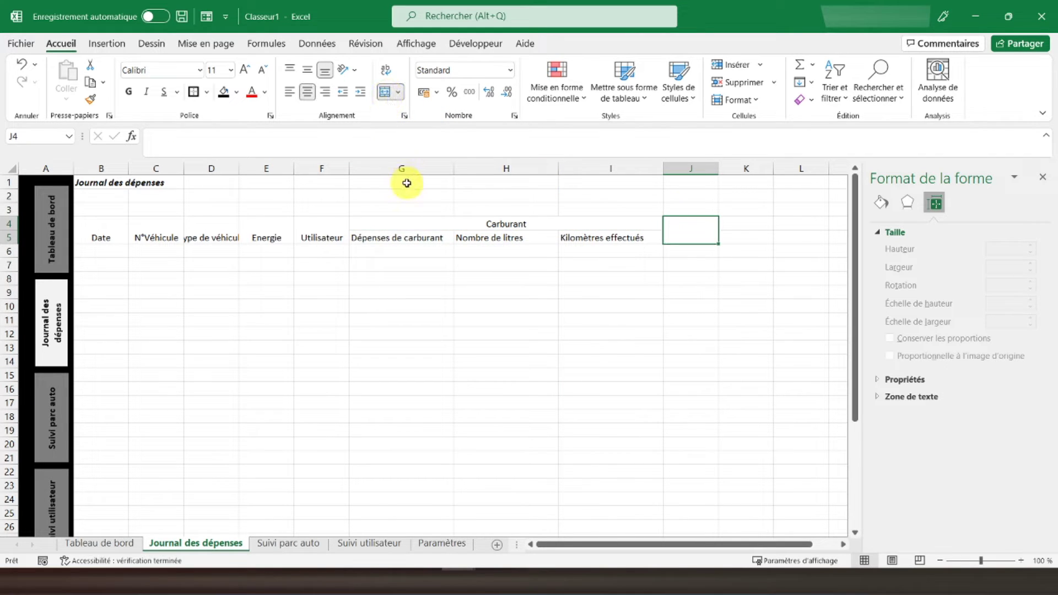
type("Autres dépenses")
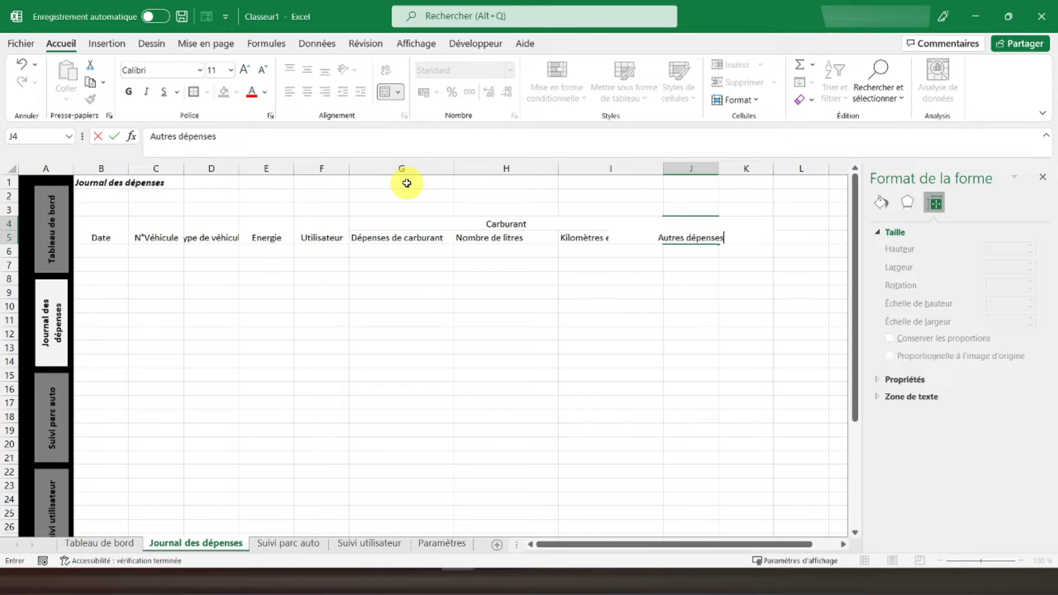
key("Return")
Merge cells K4:K5 and enter the heading "Description de la dépense".
key("Up")
key("Right")
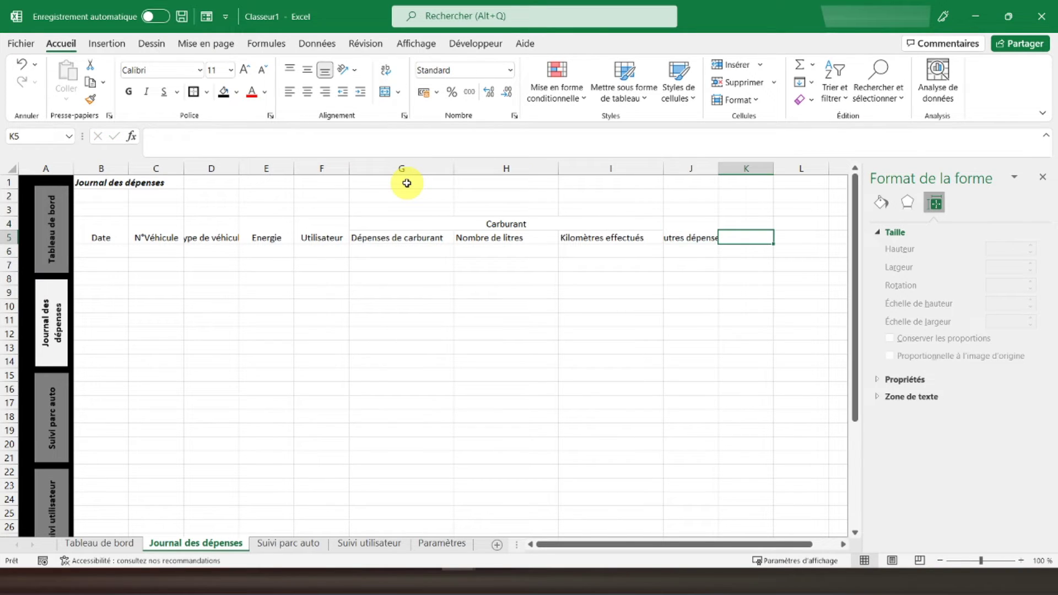
key("shift+Up")
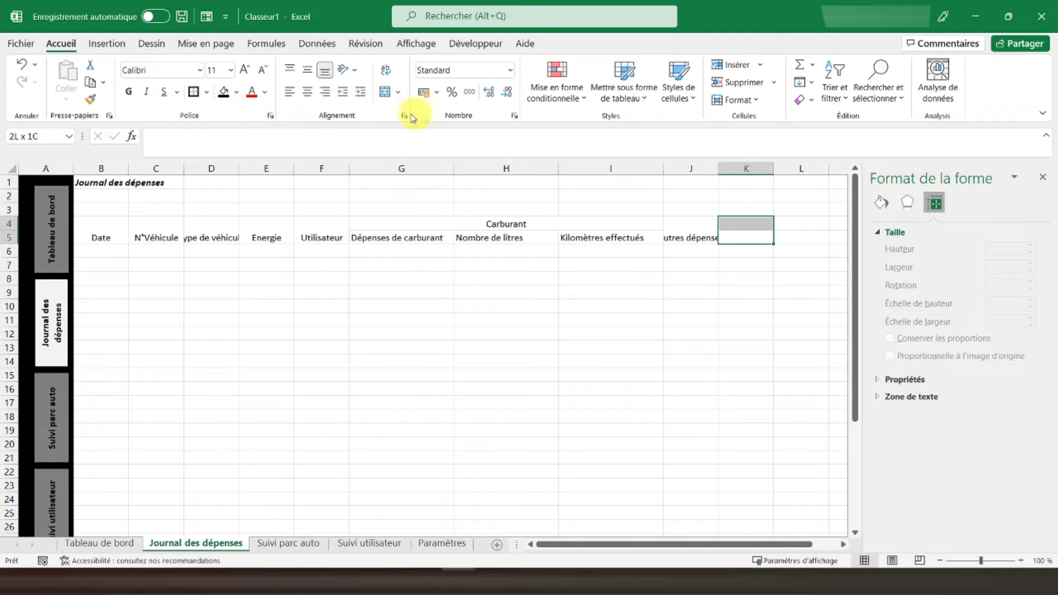
left_click(385, 92)
type("D")
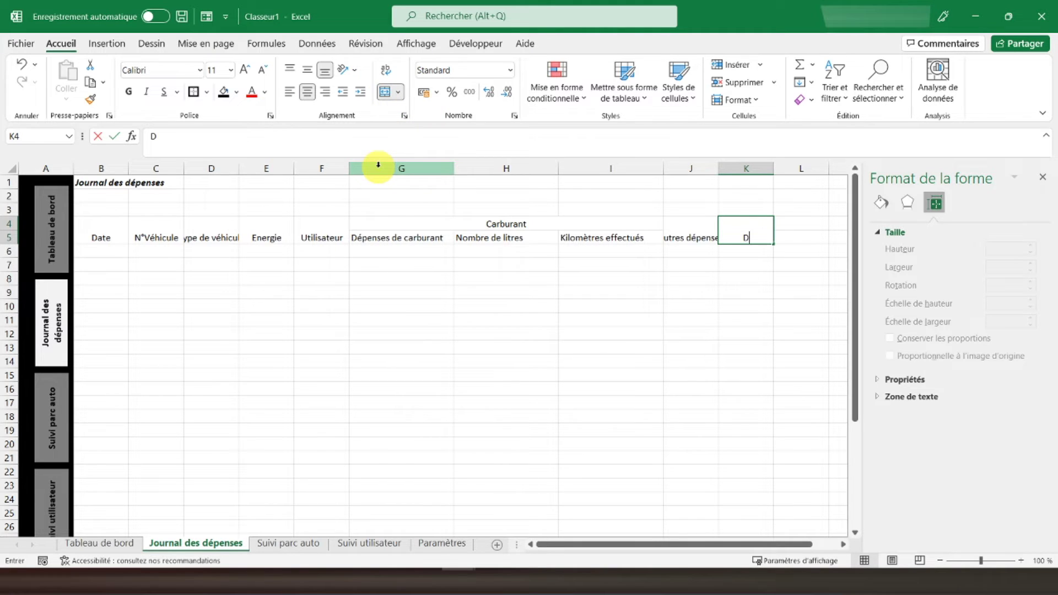
type("escription de l")
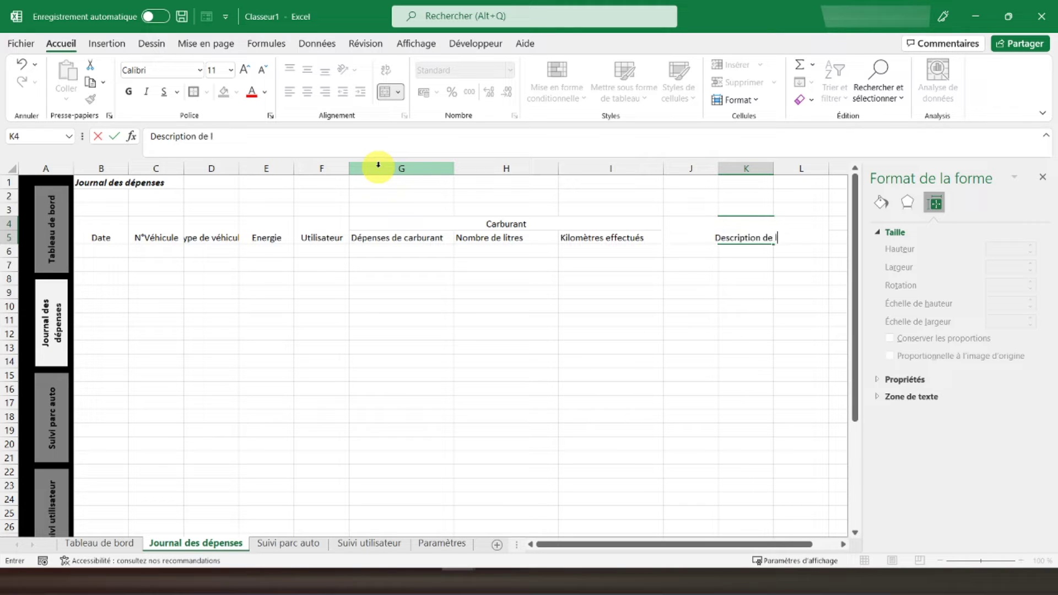
type("a dépense")
key("Return")
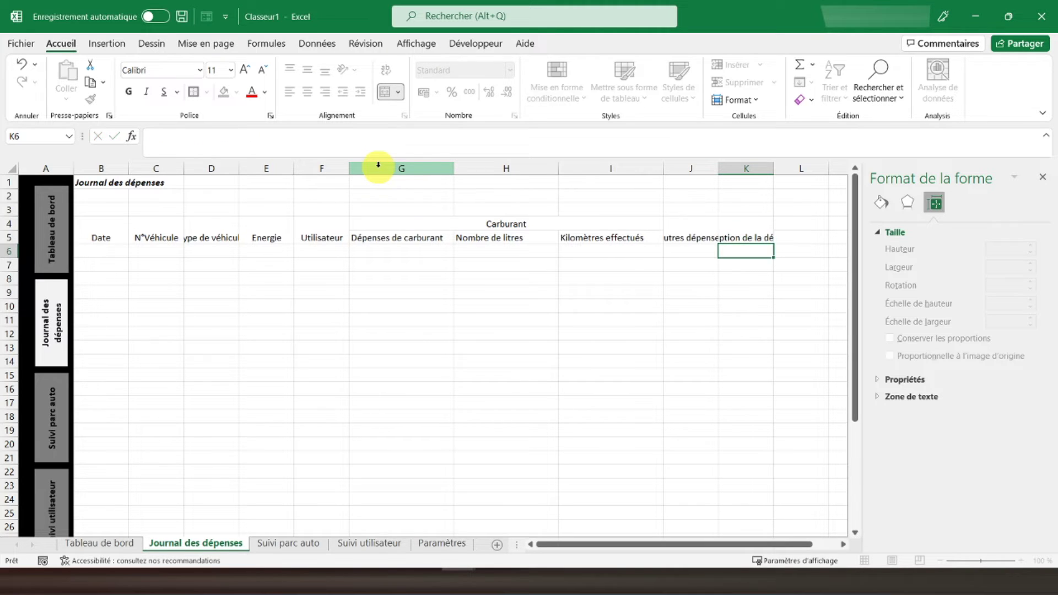
Merge cells L4:L5 and enter the heading "Montant de la dépenses".
left_click(802, 236)
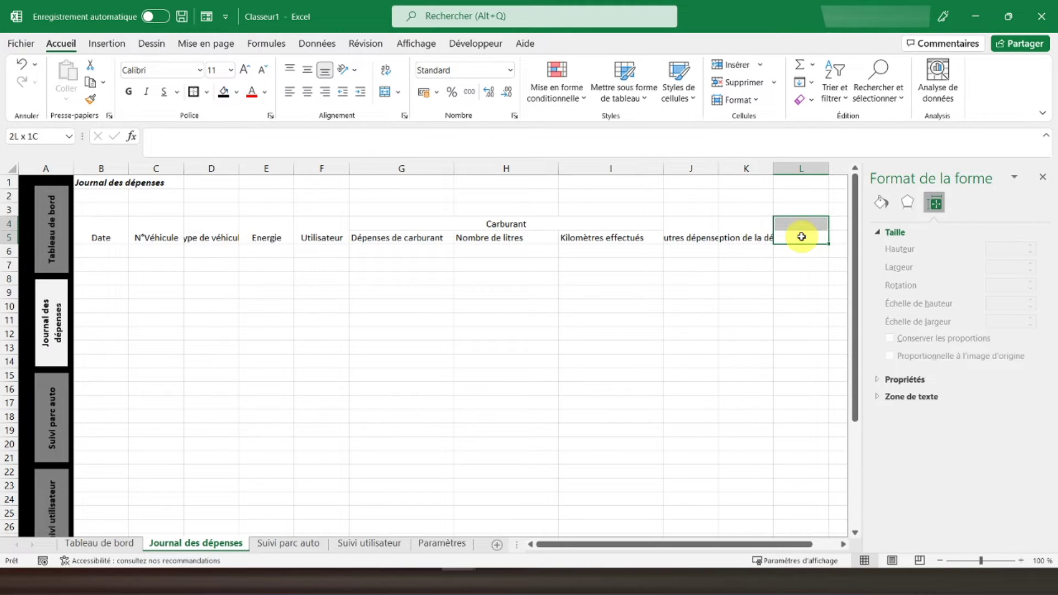
left_click(385, 92)
type("Montant de")
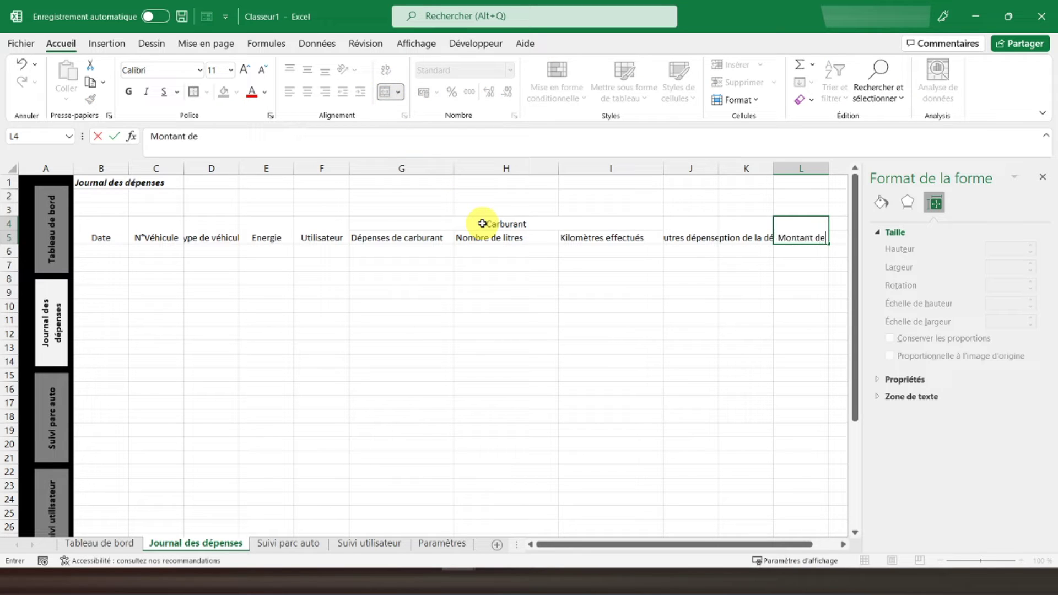
type(" la dépense")
key("Return")
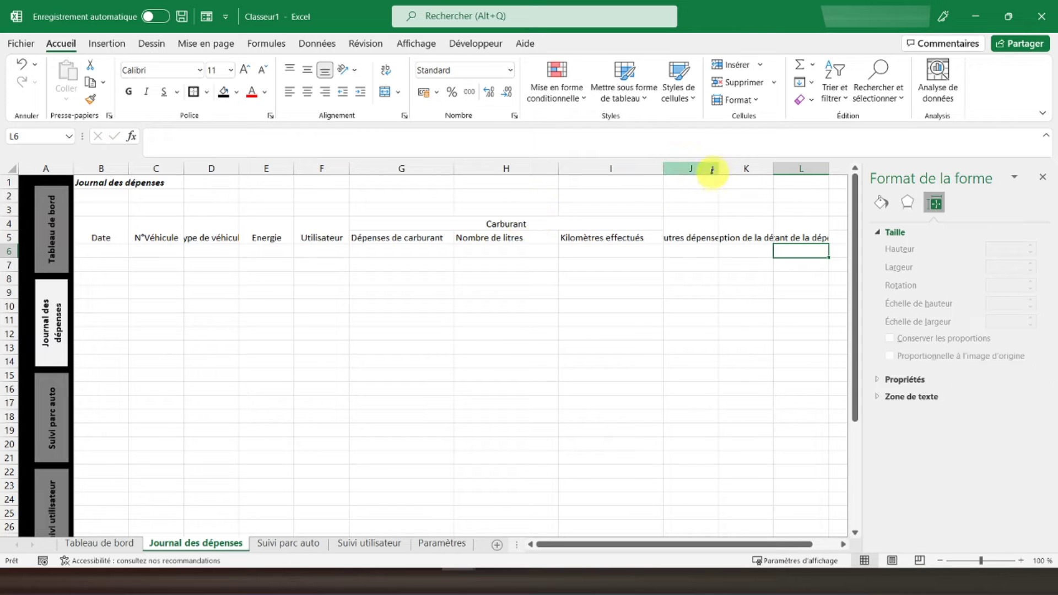
Wrap the text of headings J4:L5 and widen columns J to L so each heading fits on two lines.
left_click_drag(692, 224, 802, 226)
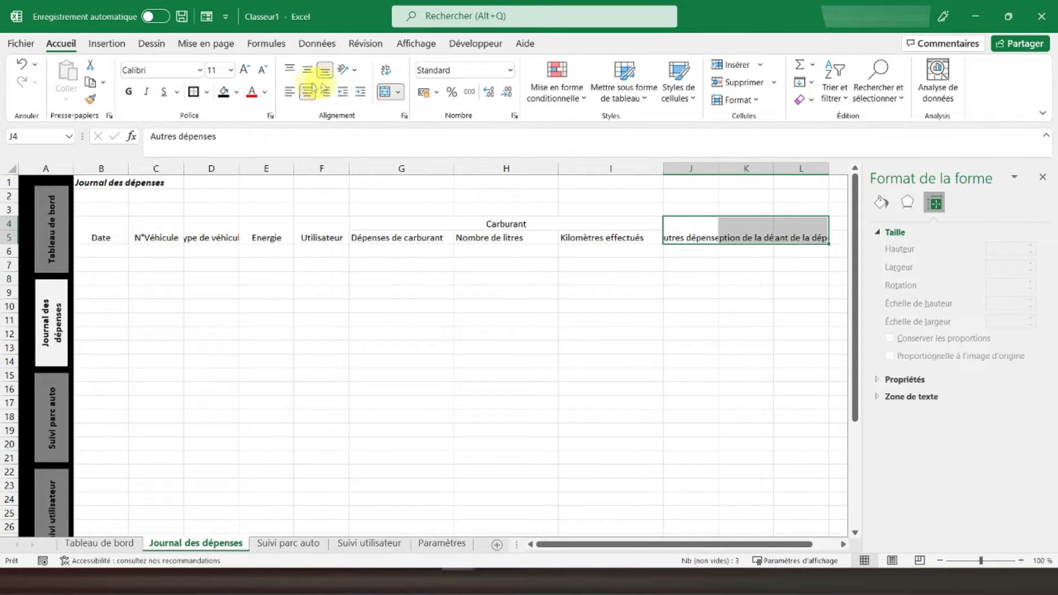
left_click(388, 72)
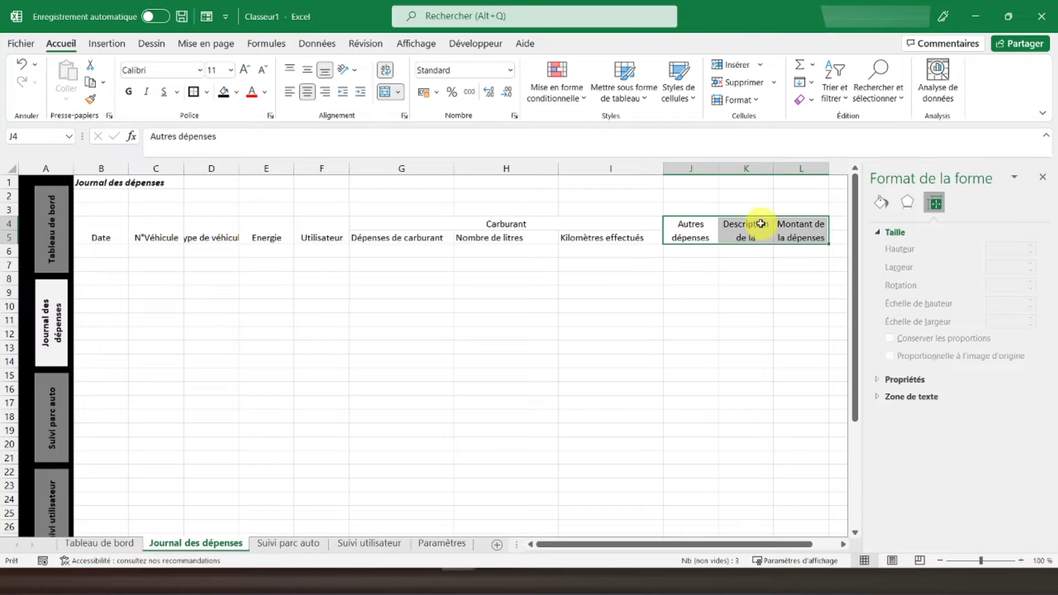
left_click_drag(719, 168, 897, 167)
left_click(1043, 179)
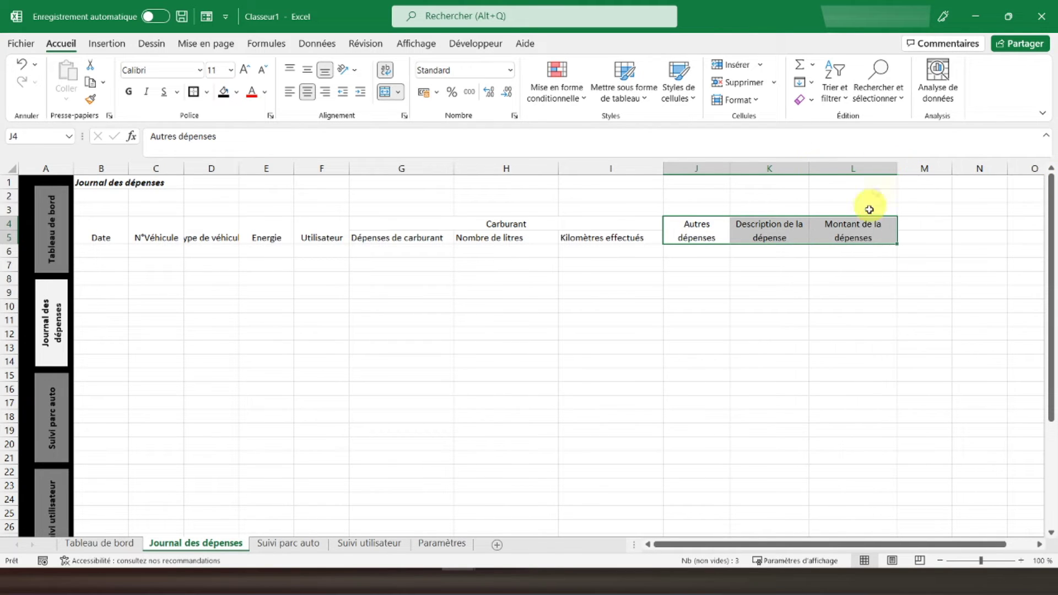
Centre headings B4:L5 horizontally and vertically in bold, and autofit column D to "Type de véhicule".
left_click(104, 237)
left_click_drag(174, 241, 896, 242)
left_click(312, 92)
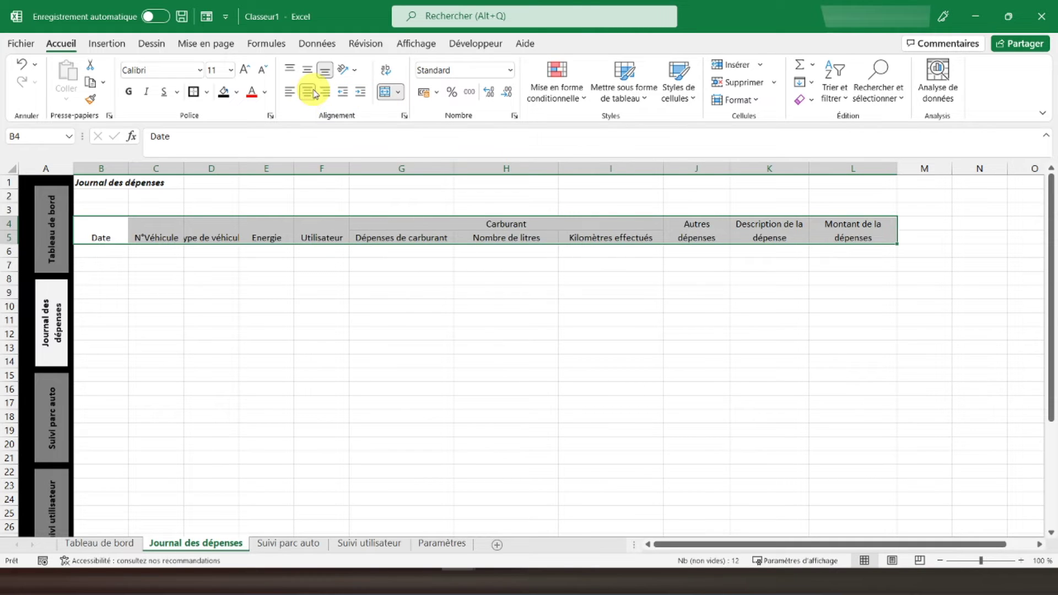
left_click(309, 72)
left_click(129, 94)
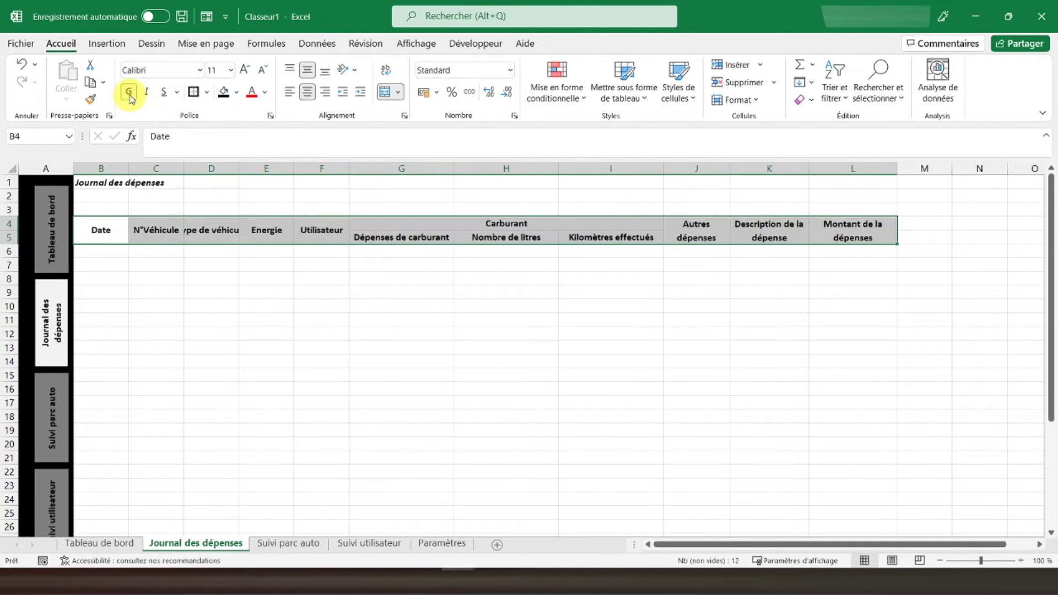
left_click(213, 227)
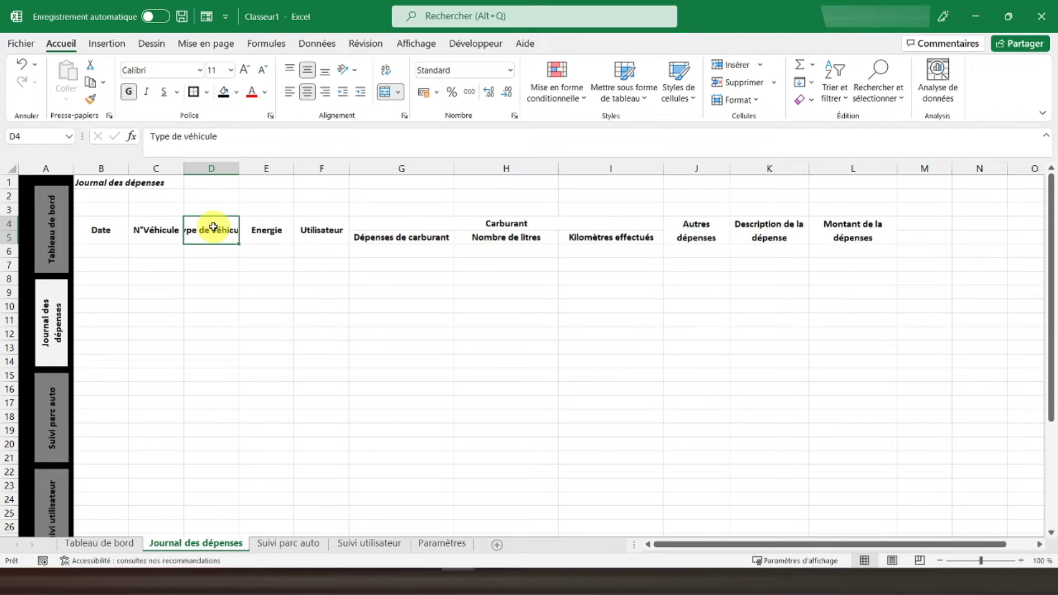
double_click(238, 167)
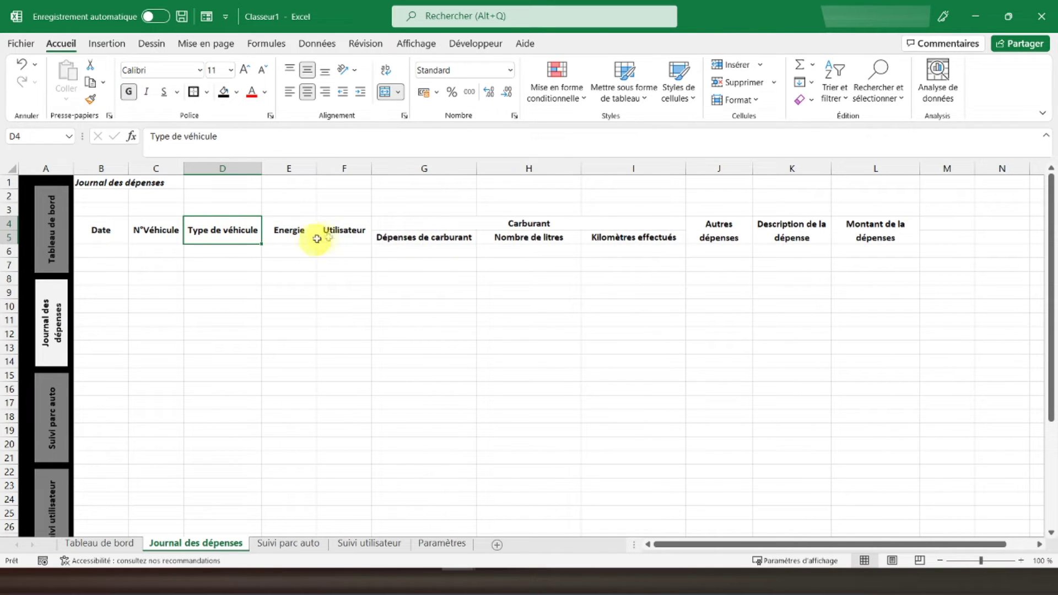
Fill the headings B4:F5, the "Carburant" cell and the headings J4:L5 with light grey.
left_click_drag(100, 228, 338, 230)
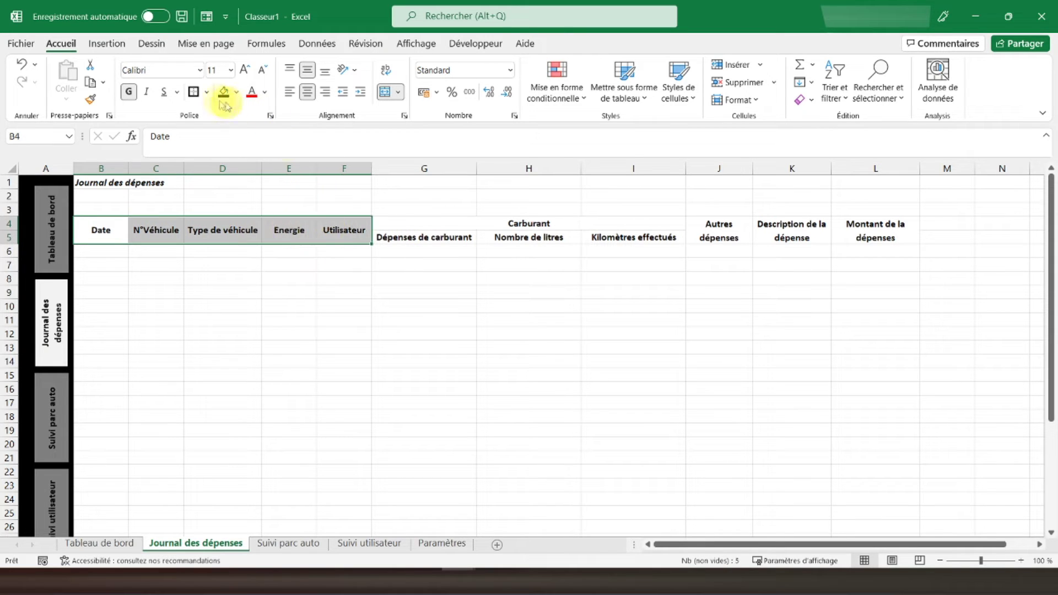
left_click(237, 92)
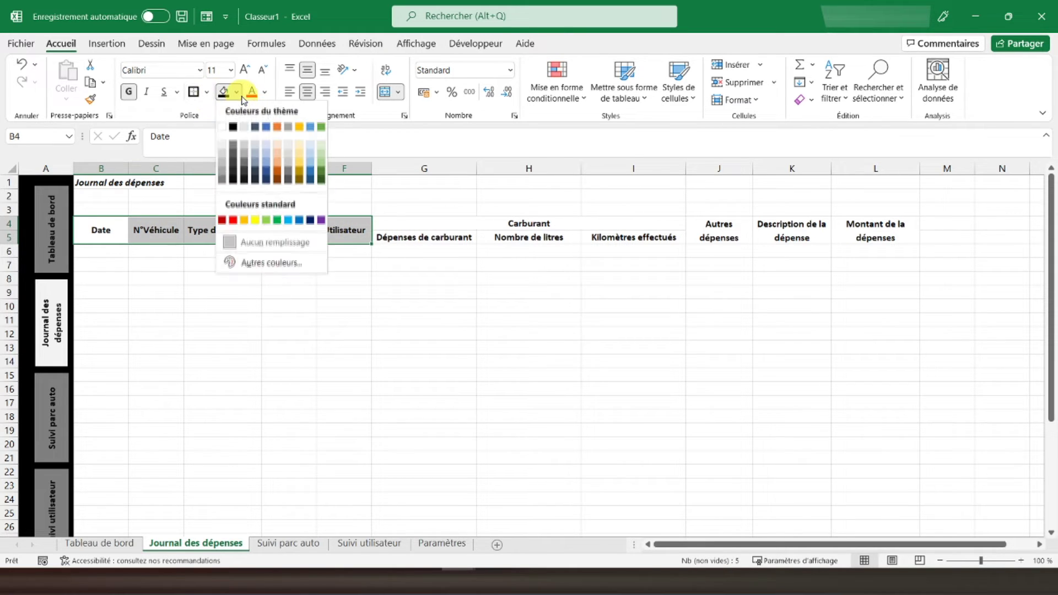
left_click(223, 156)
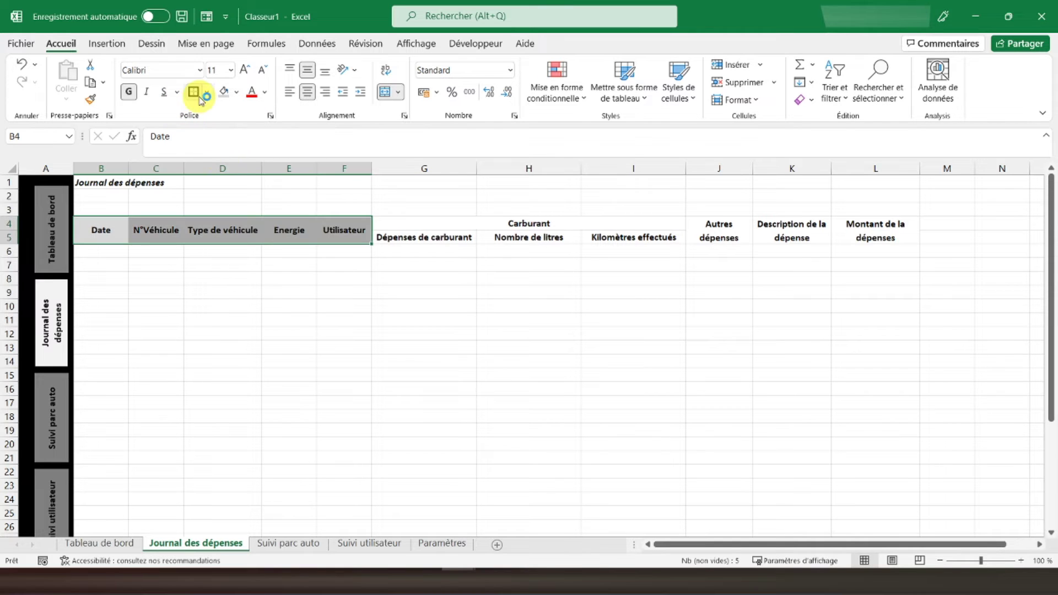
left_click(386, 220)
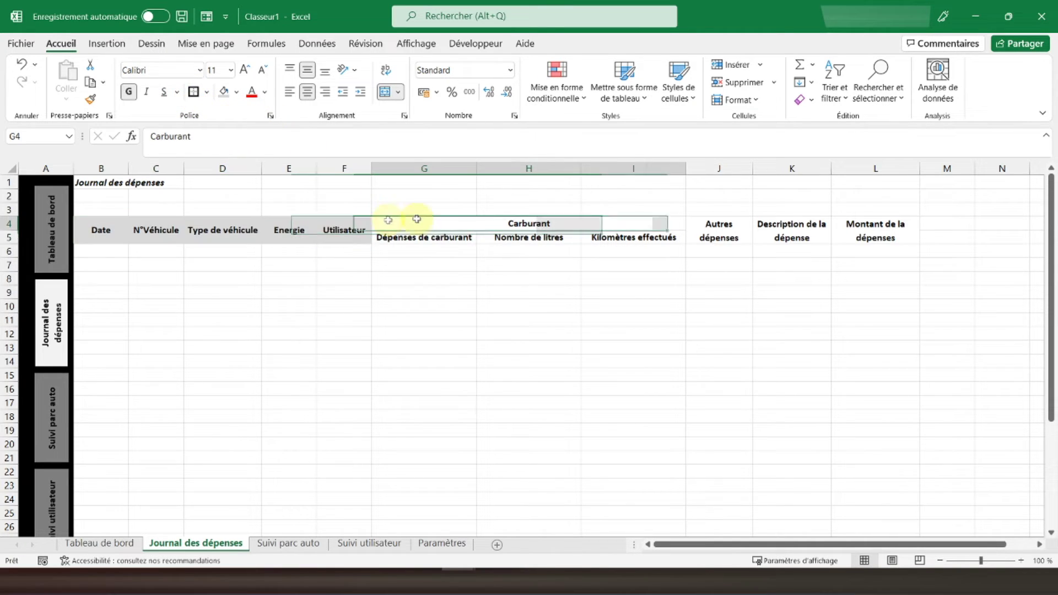
left_click_drag(648, 222, 618, 228)
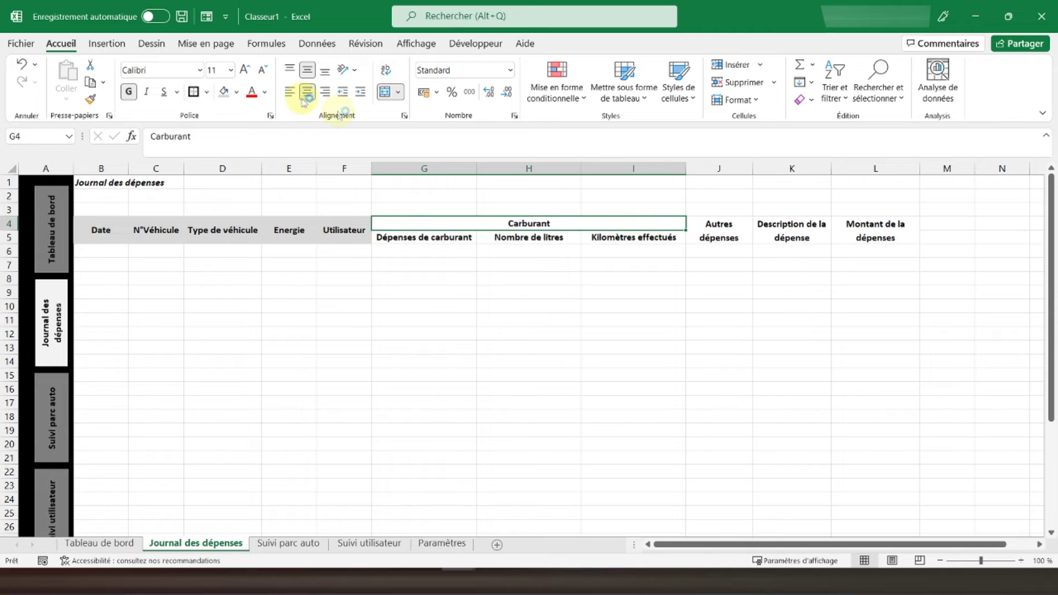
left_click(224, 92)
left_click_drag(697, 220, 838, 226)
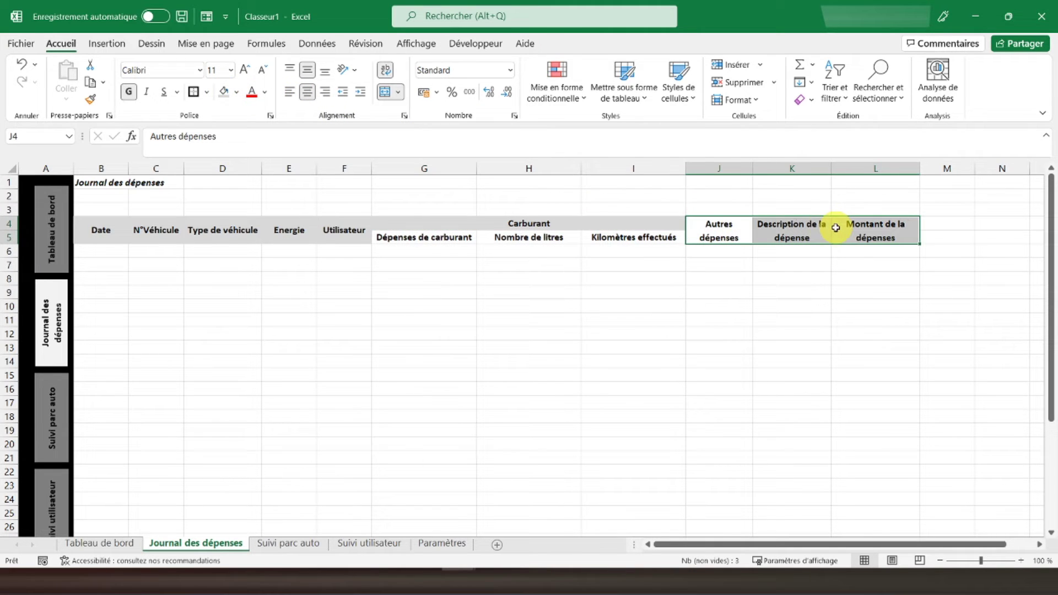
left_click(224, 93)
Apply thick outline and inside borders to the header cells B4:L5.
left_click_drag(99, 231, 878, 232)
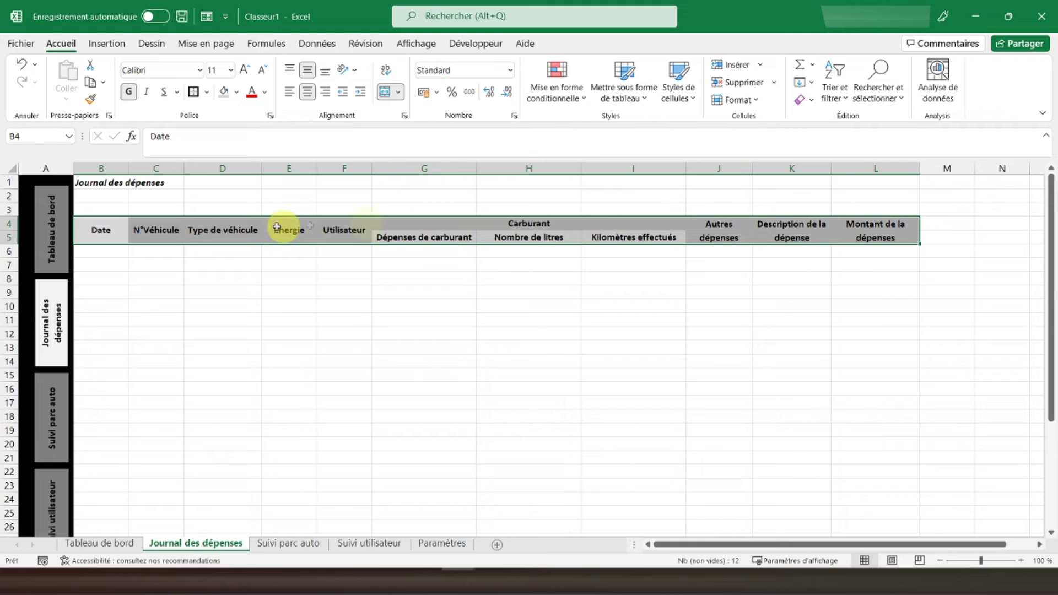
left_click(207, 97)
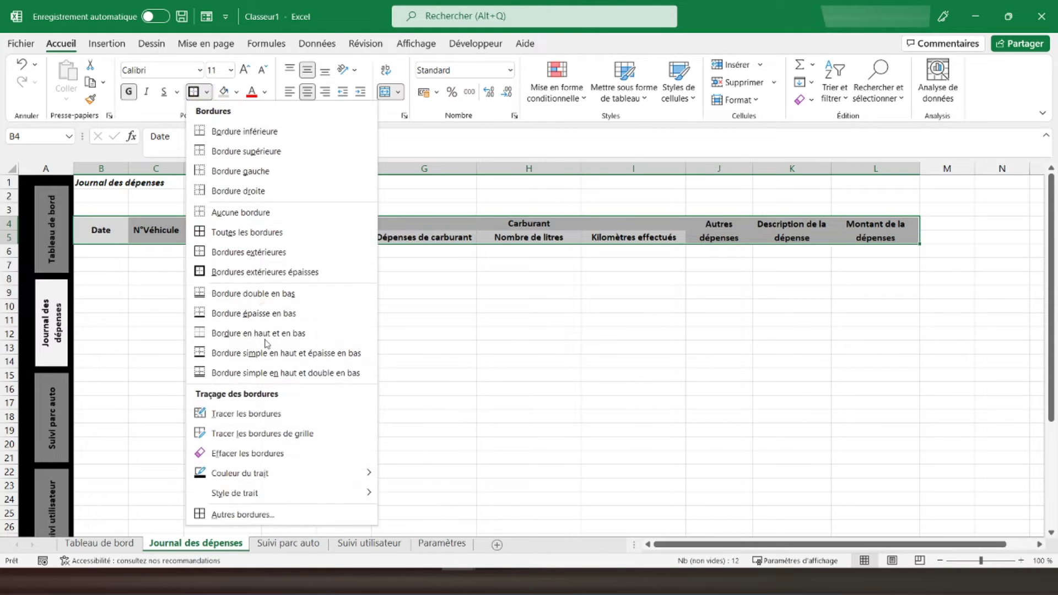
left_click(232, 513)
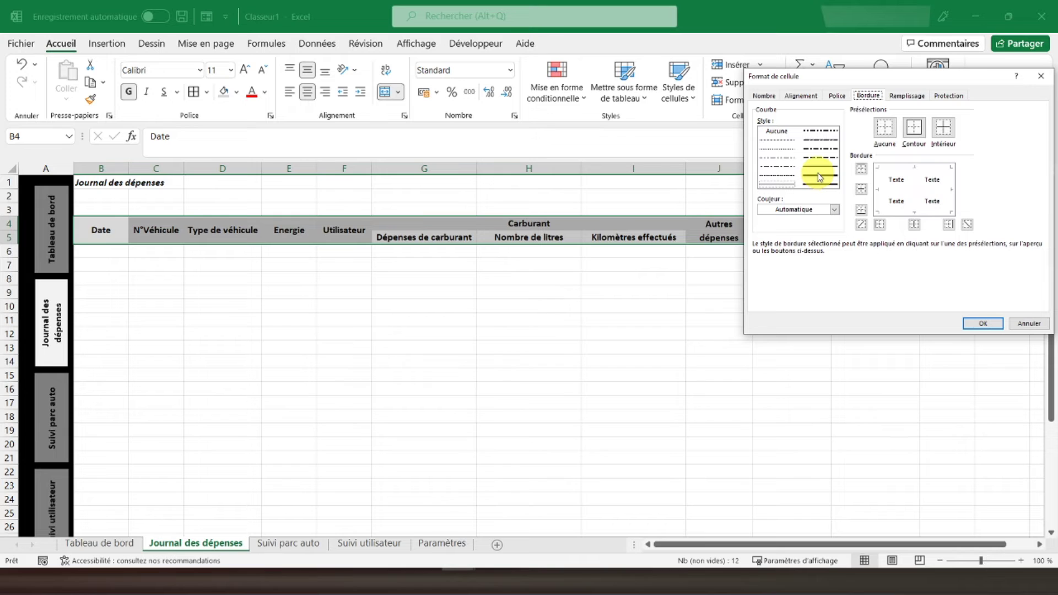
left_click(813, 181)
left_click(914, 128)
left_click(943, 128)
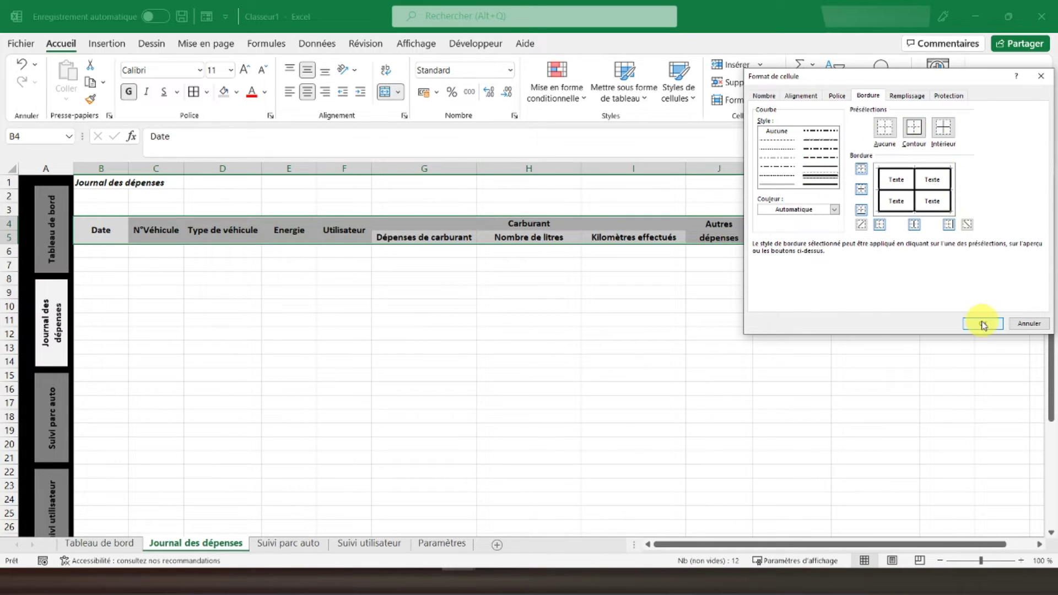
left_click(984, 324)
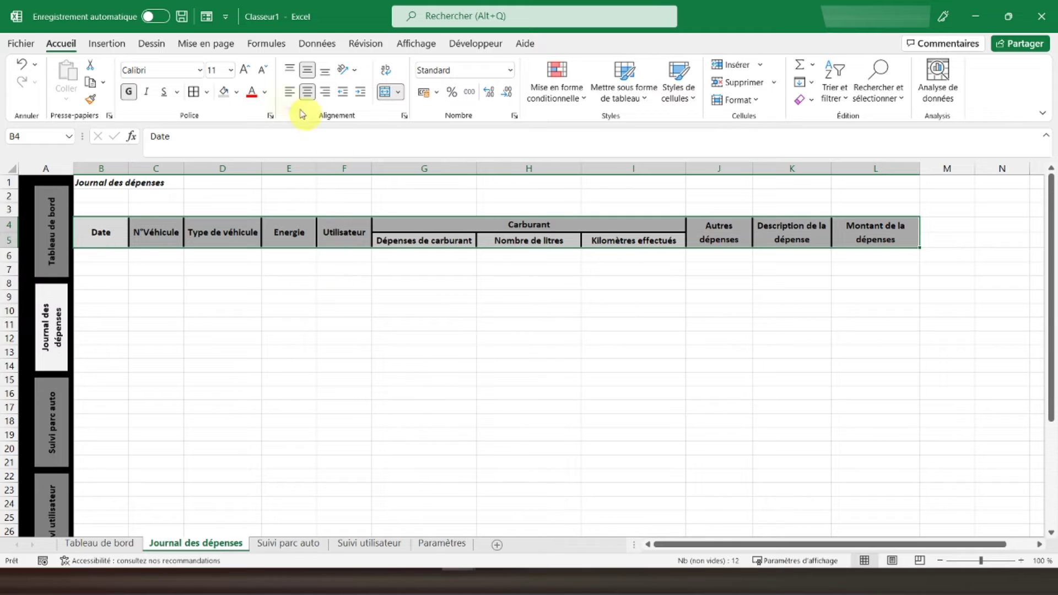
Clear the thick borders of header cells B4:L5 and apply thinner outline and inside borders instead.
left_click(213, 94)
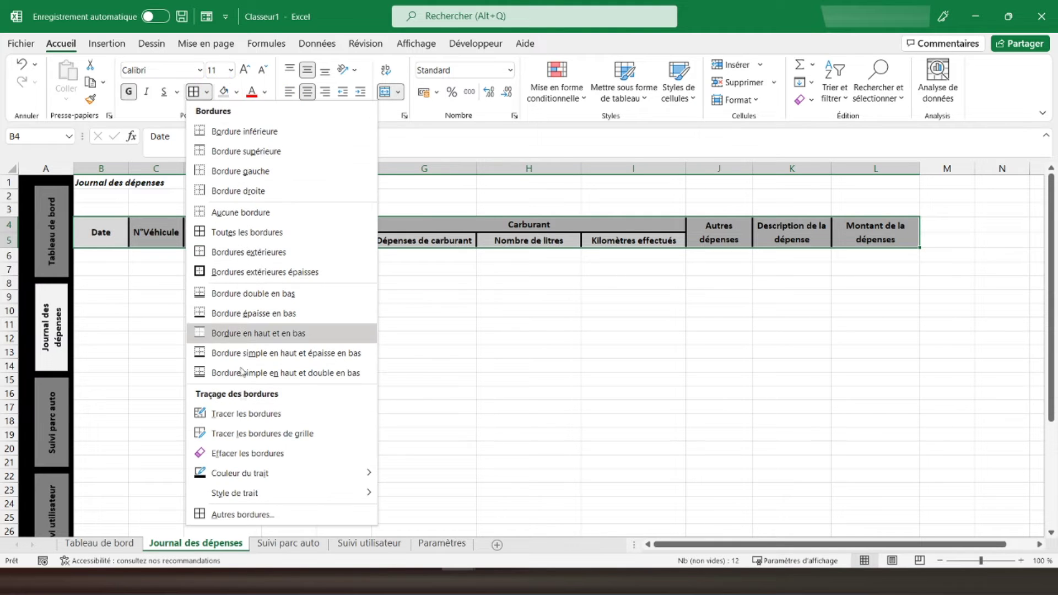
left_click(249, 512)
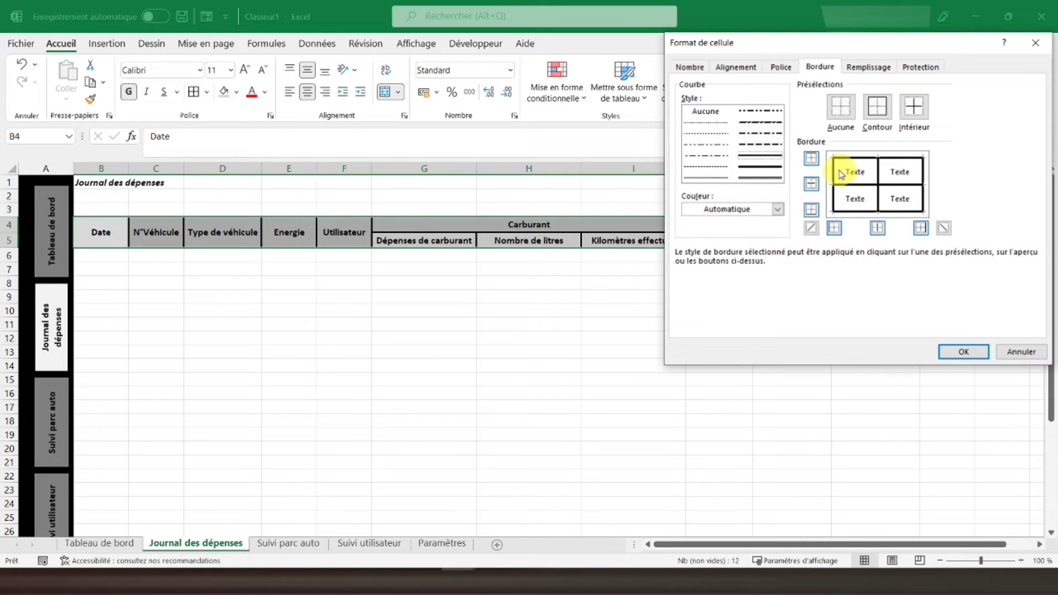
left_click(841, 107)
left_click(875, 111)
left_click(914, 107)
left_click(953, 354)
left_click(231, 281)
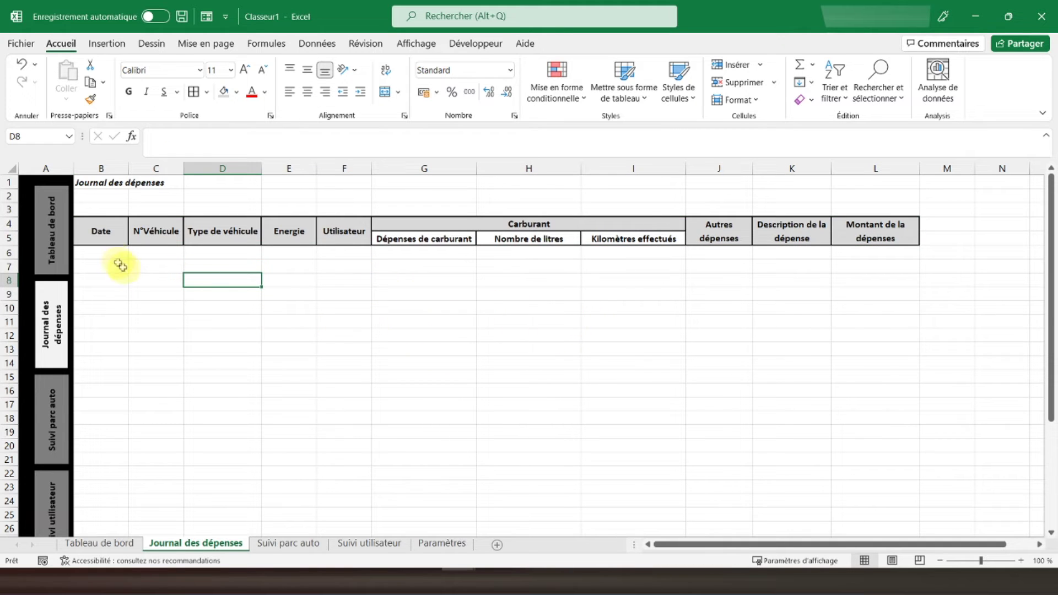
Give the table body B6:L100 a thick outline with thin dotted inside borders.
left_click_drag(103, 253, 844, 383)
scroll(845, 385, "up", 20)
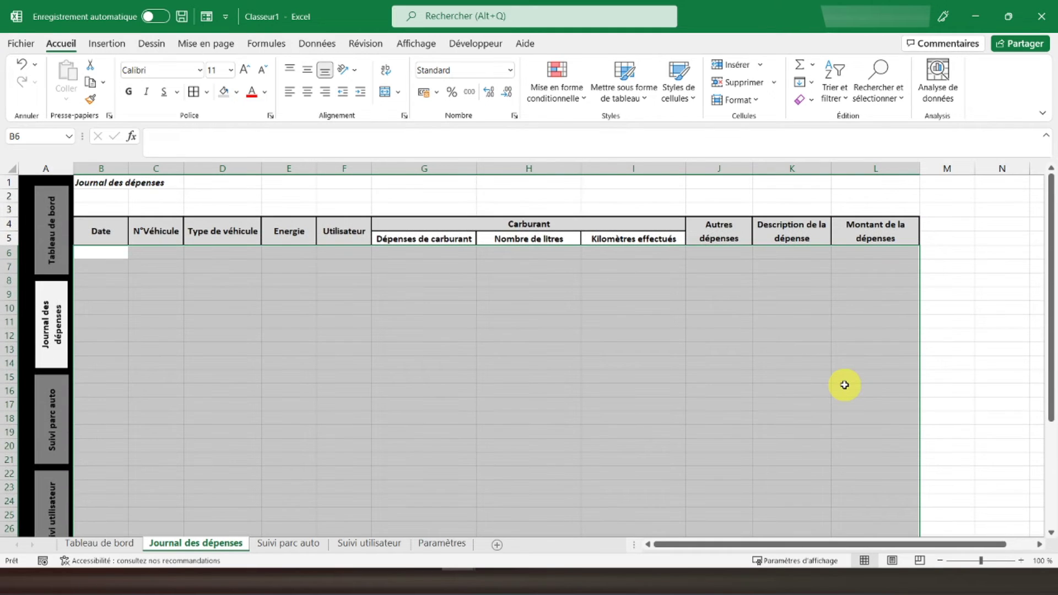
left_click(206, 91)
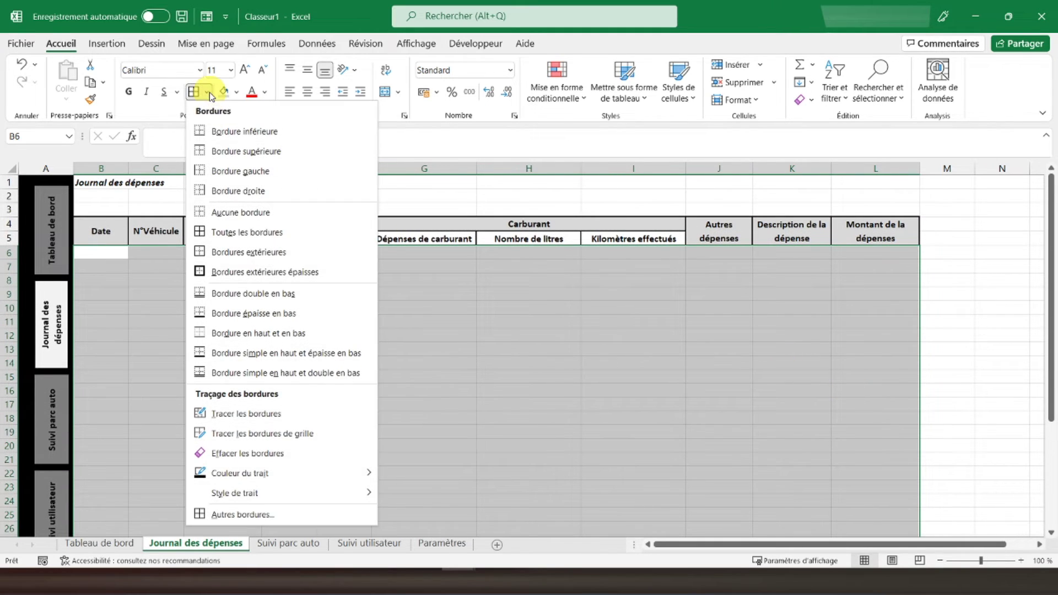
left_click(253, 272)
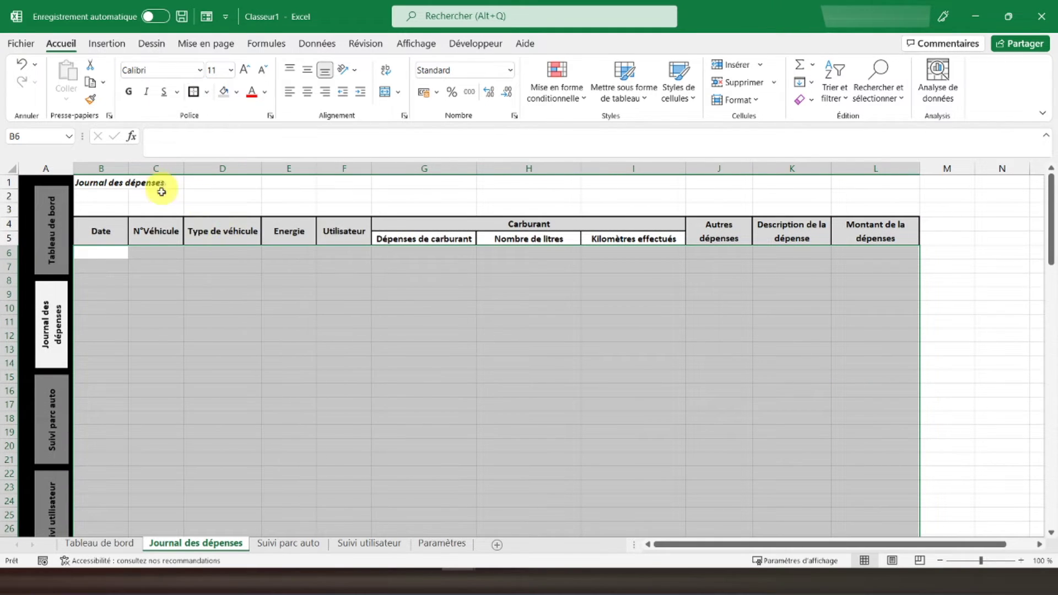
left_click(208, 92)
left_click(243, 509)
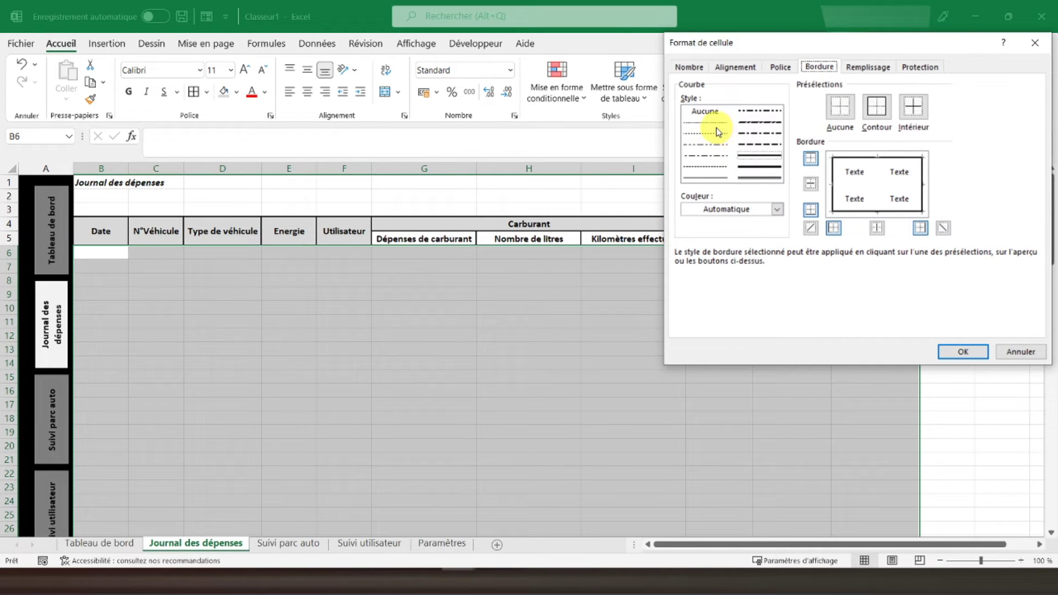
left_click(911, 118)
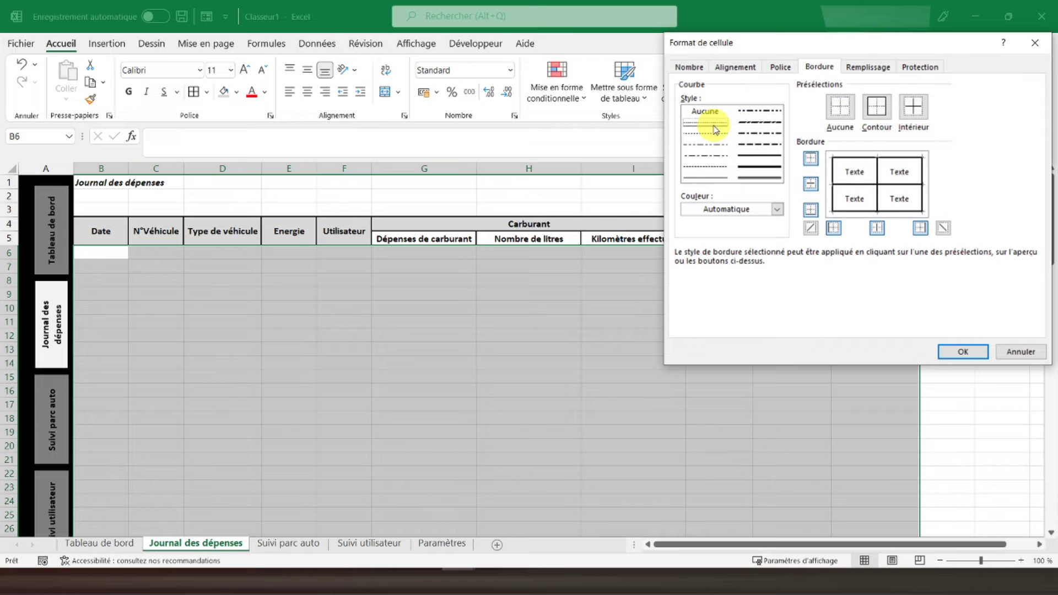
left_click(879, 182)
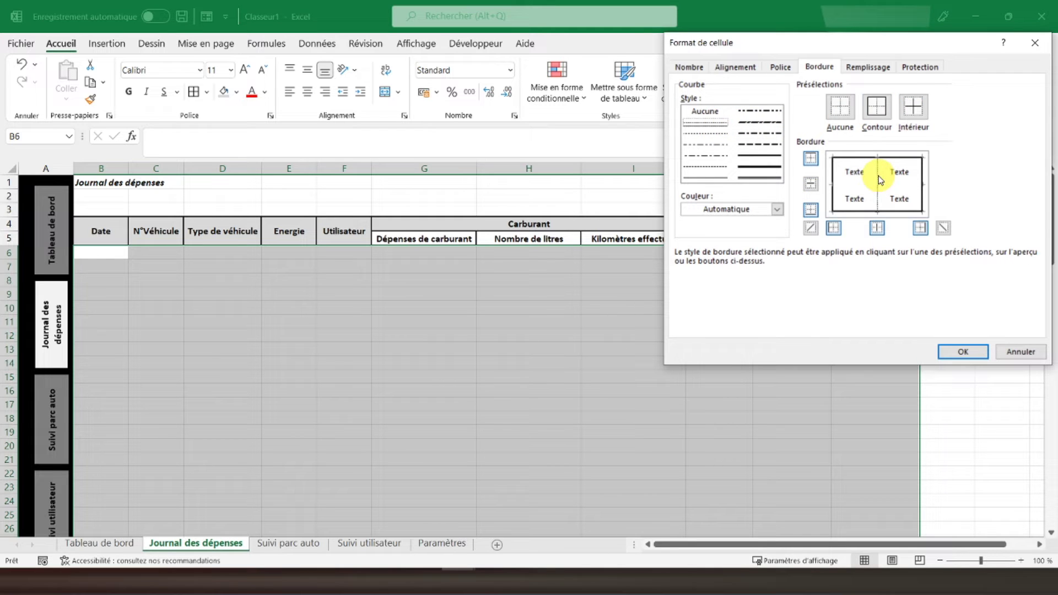
left_click(963, 352)
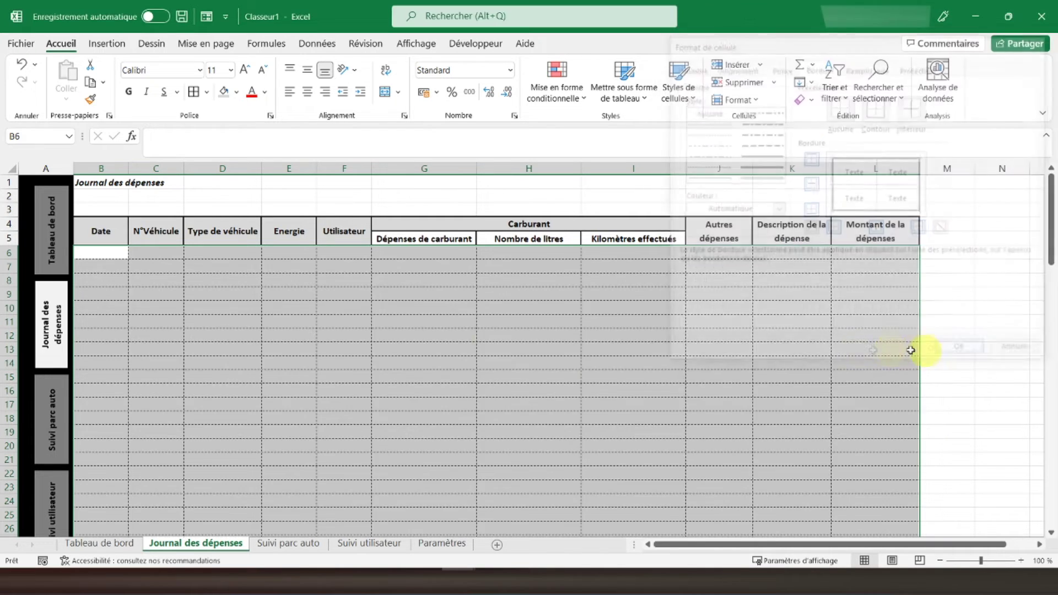
left_click(446, 335)
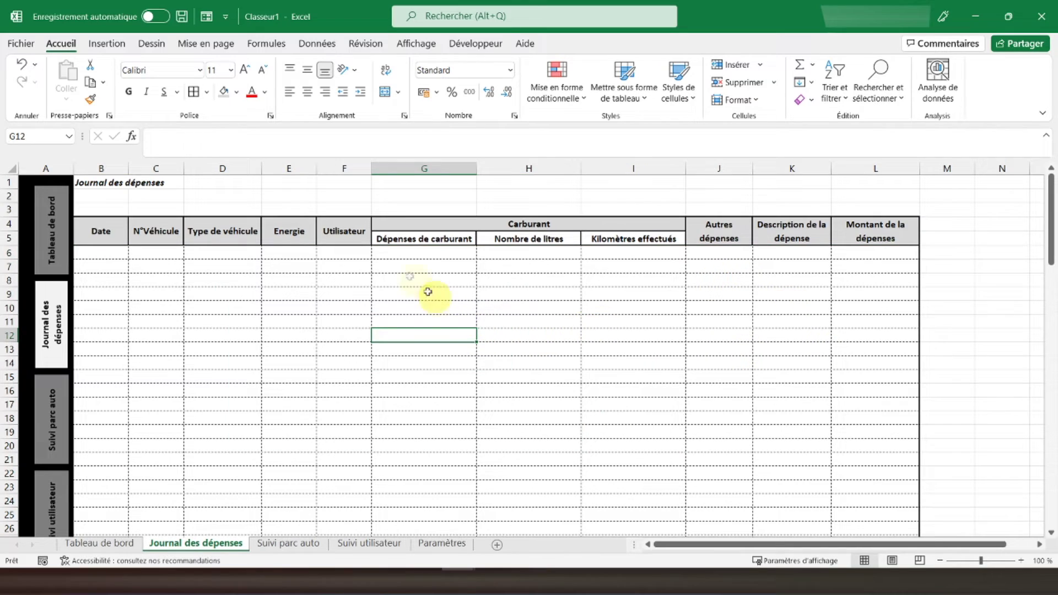
Apply thin solid borders to the outer edges of the "Carburant" columns in G6:I100.
left_click_drag(402, 251, 629, 511)
scroll(617, 468, "up", 5)
scroll(617, 468, "up", 15)
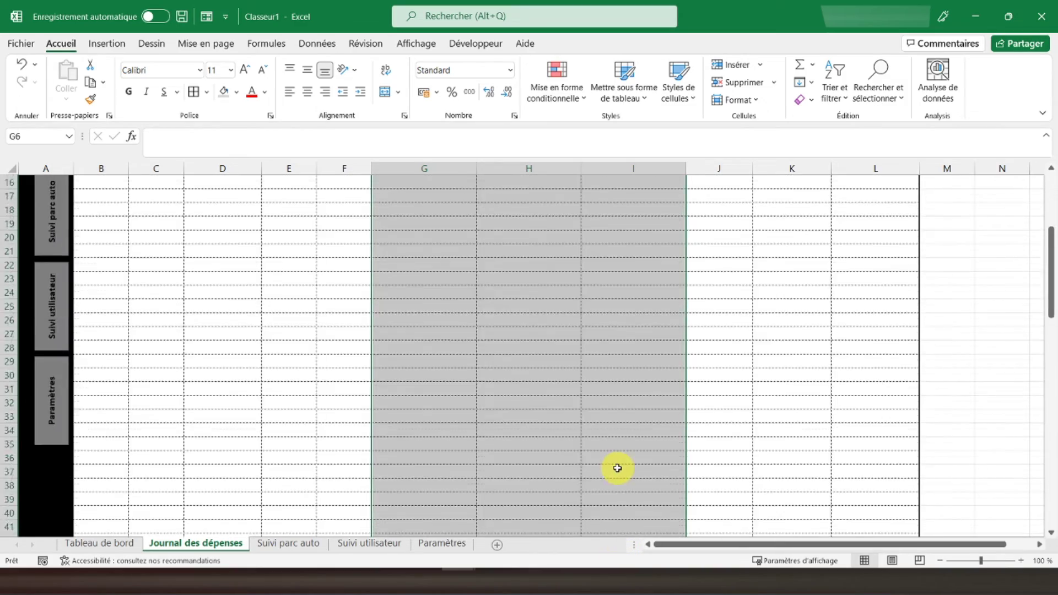
left_click(210, 100)
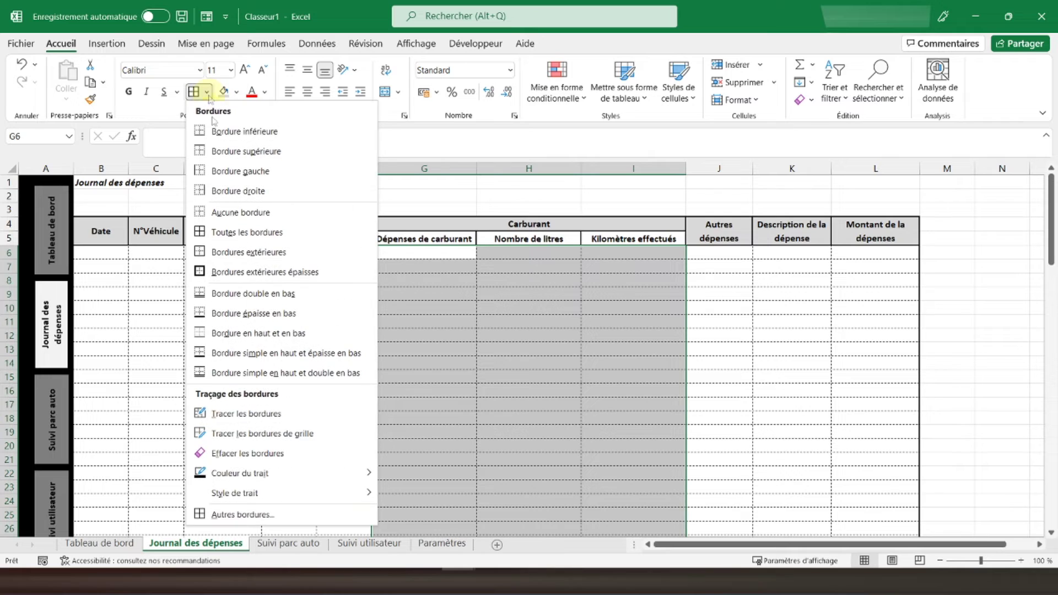
left_click(275, 512)
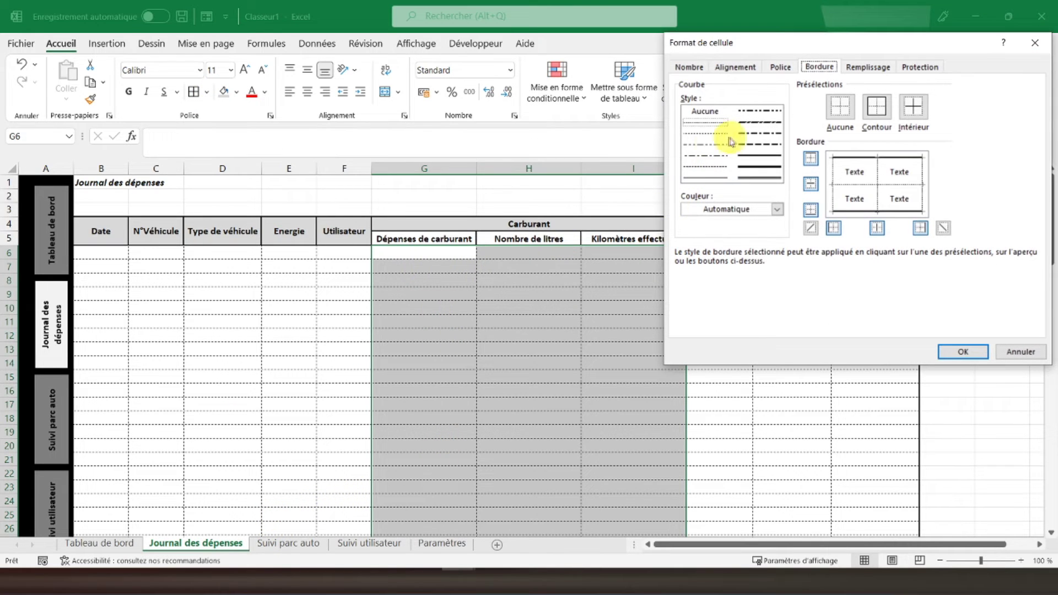
left_click(709, 181)
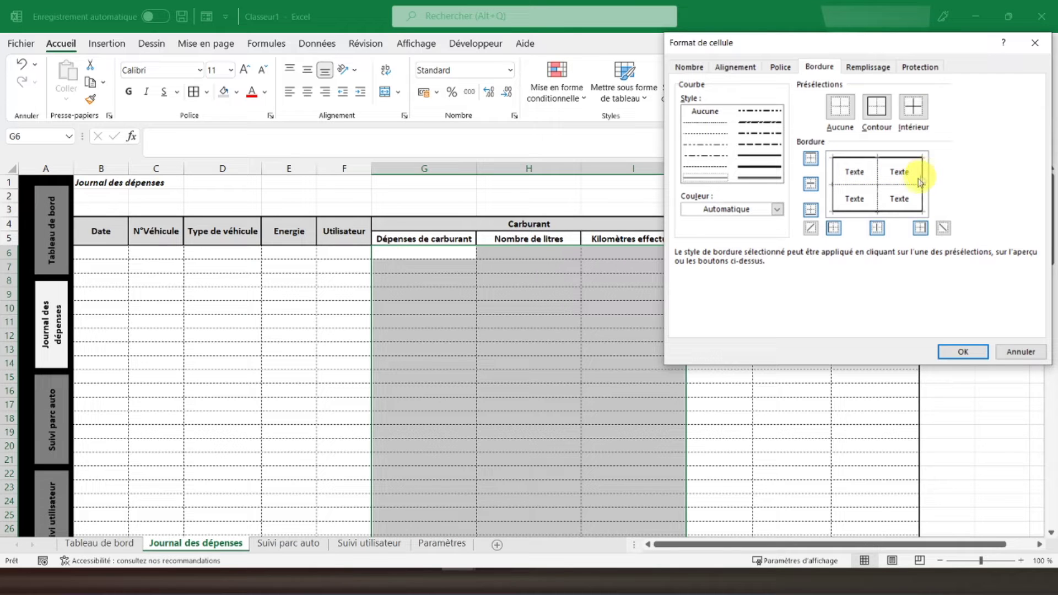
left_click(948, 351)
left_click(181, 299)
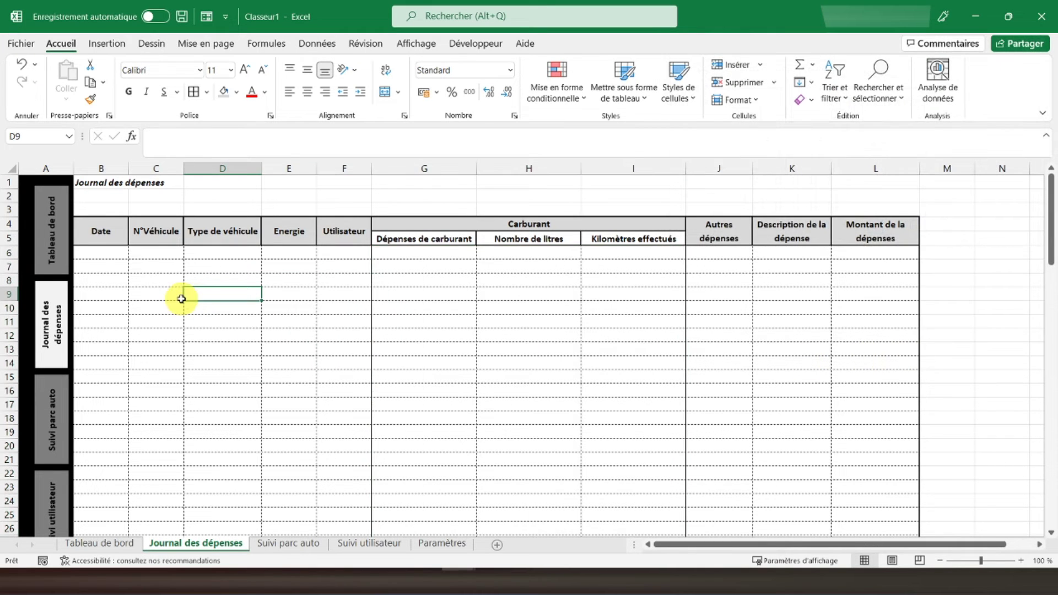
left_click(88, 182)
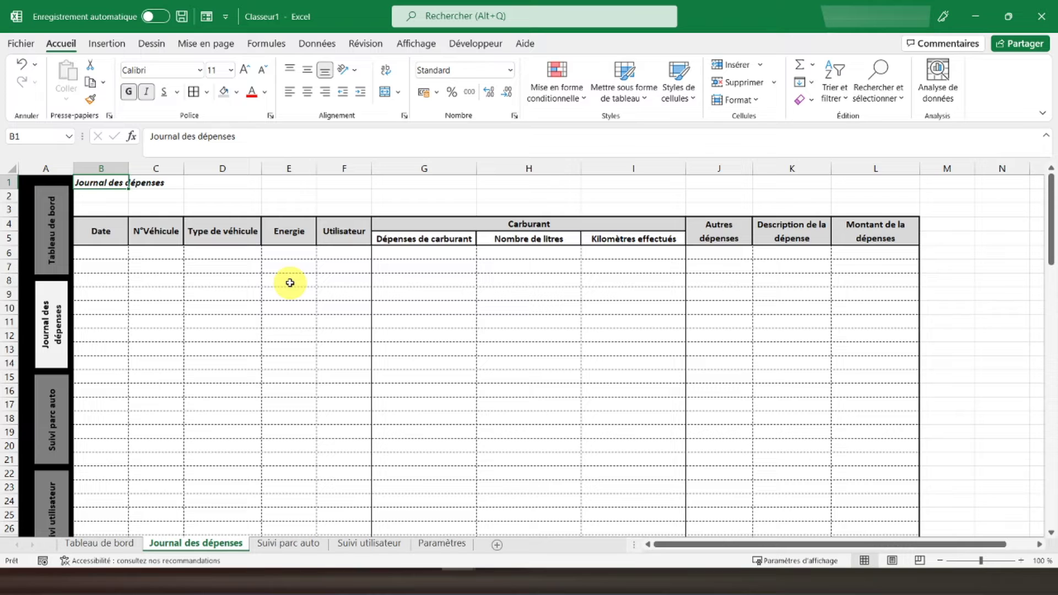
Fill the body cells of the "N°Véhicule", "Utilisateur" and "Description de la dépense" columns down to row 100 with very light grey.
left_click_drag(149, 260, 159, 500)
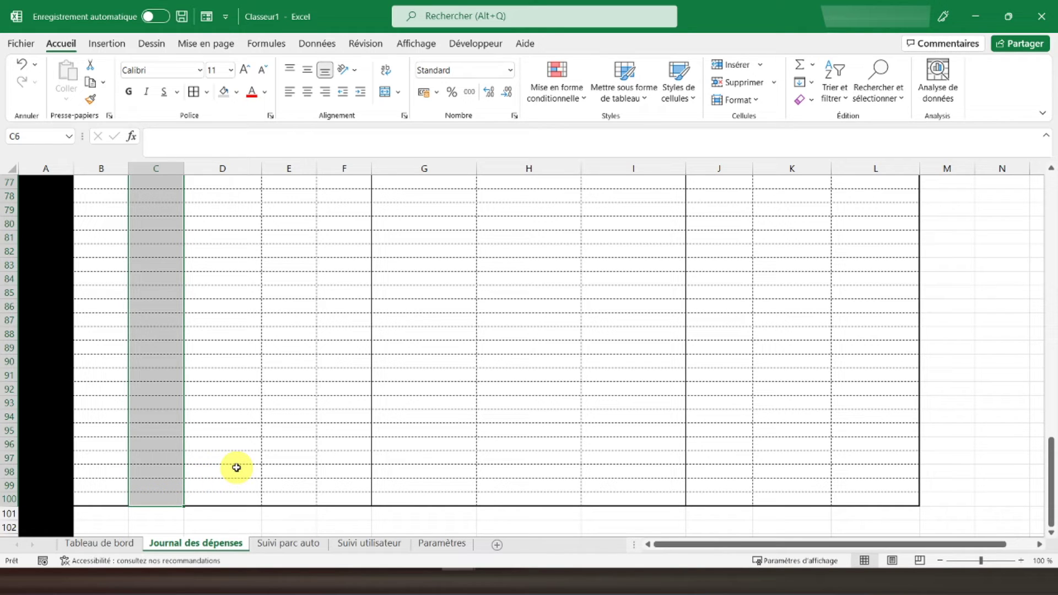
left_click_drag(335, 498, 349, 248)
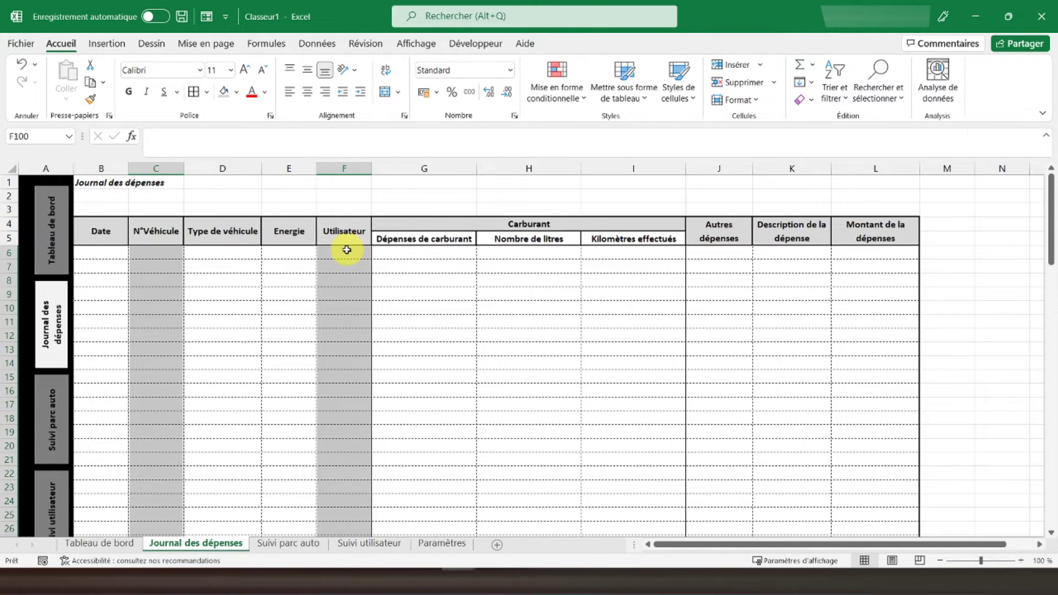
left_click(237, 95)
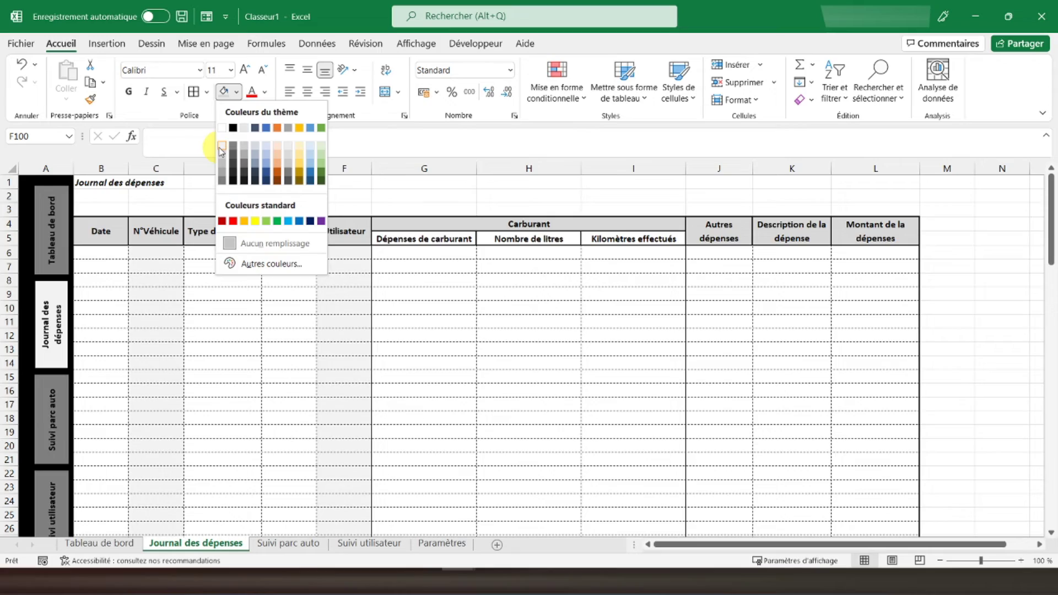
left_click(222, 164)
scroll(725, 342, "up", 4)
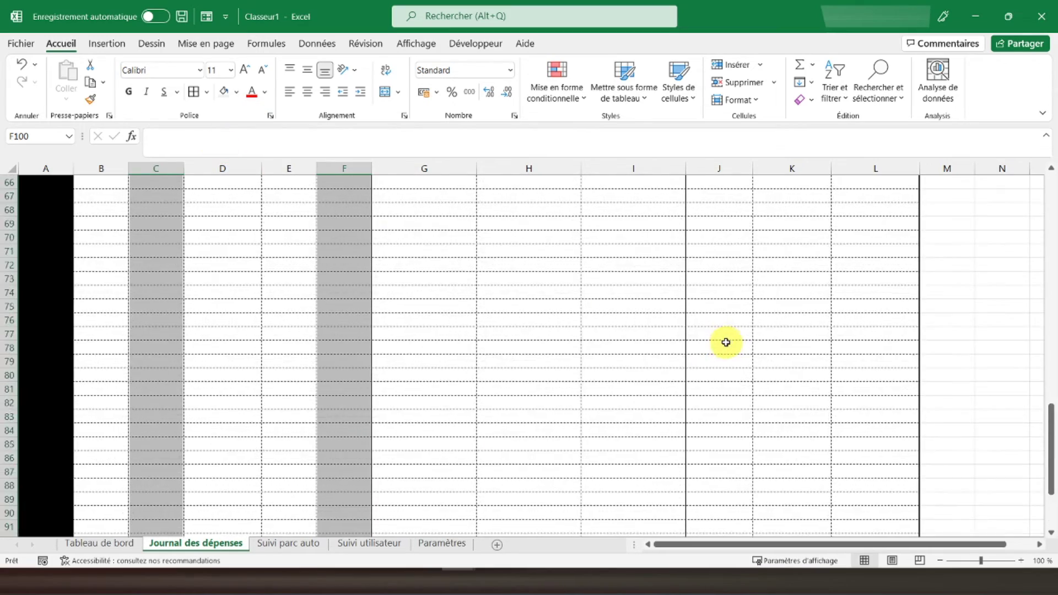
left_click_drag(798, 528, 791, 249)
left_click(223, 96)
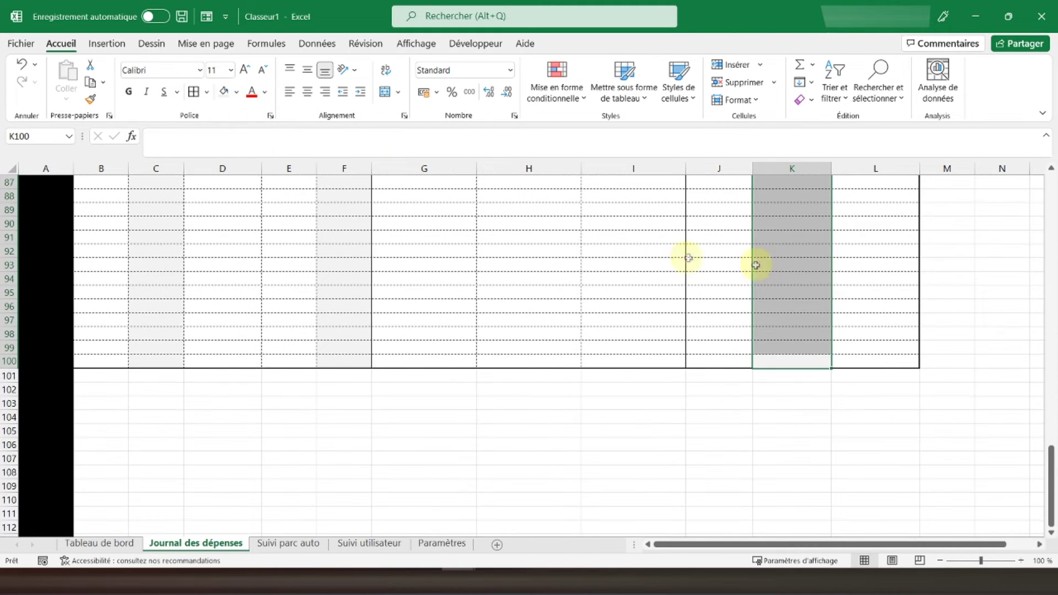
scroll(848, 281, "up", 20)
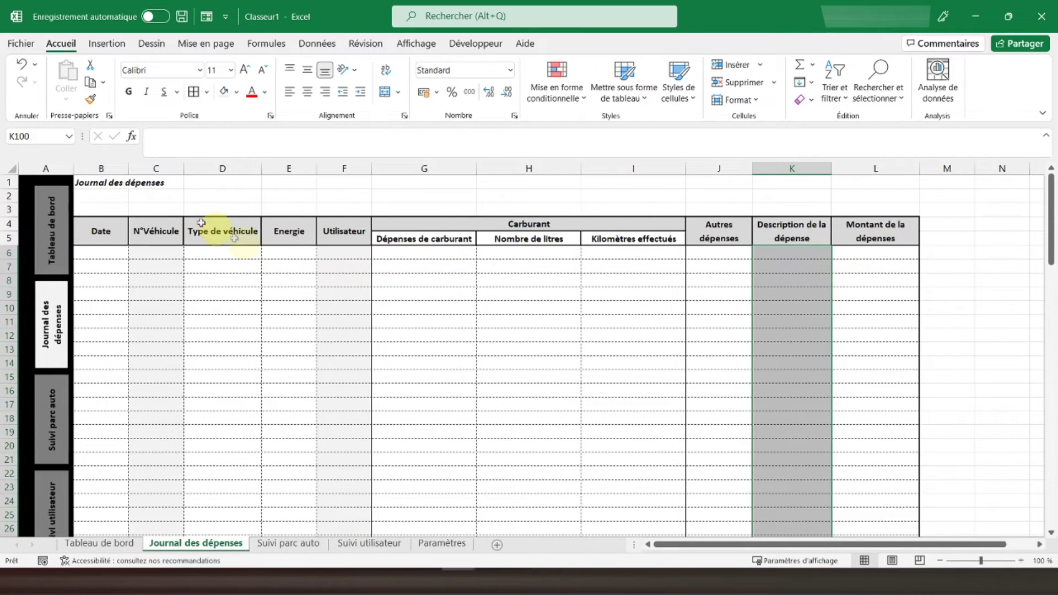
left_click(102, 183)
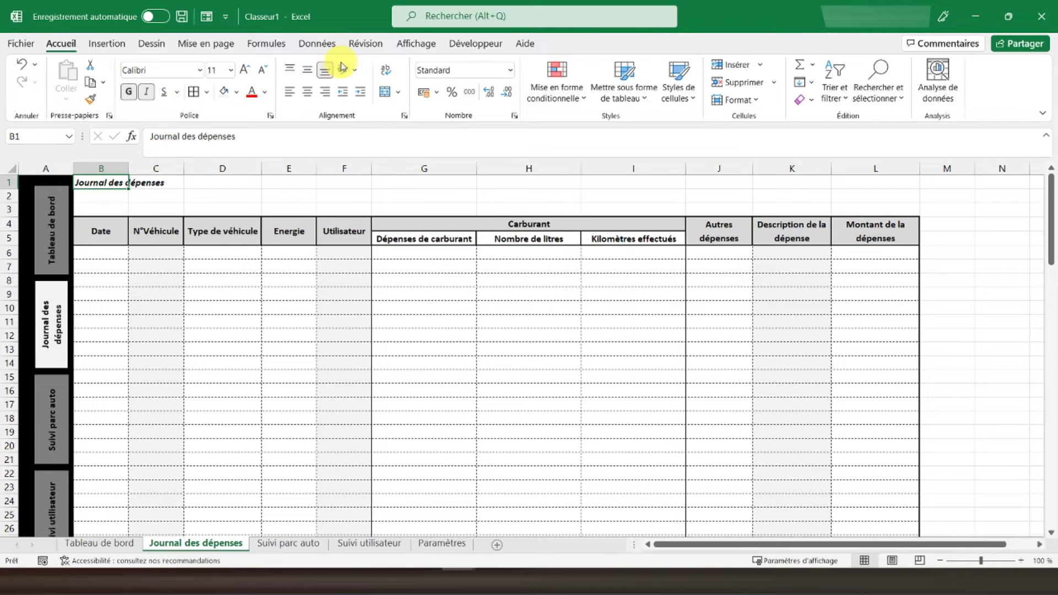
Hide the gridlines on the "Journal des dépenses" and "Tableau de bord" sheets.
left_click(418, 46)
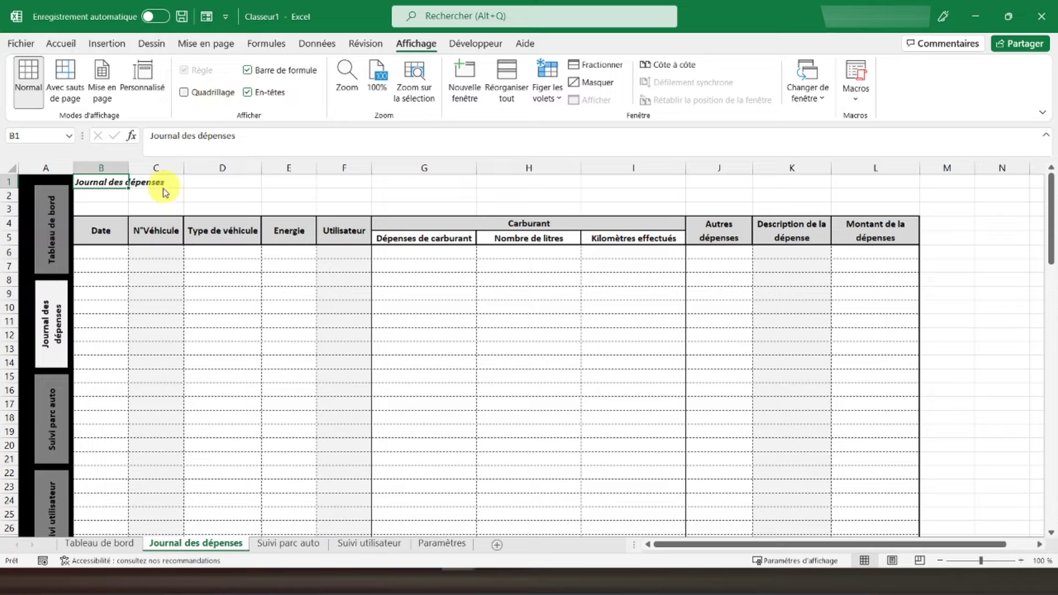
left_click(102, 543)
left_click(215, 93)
left_click(203, 545)
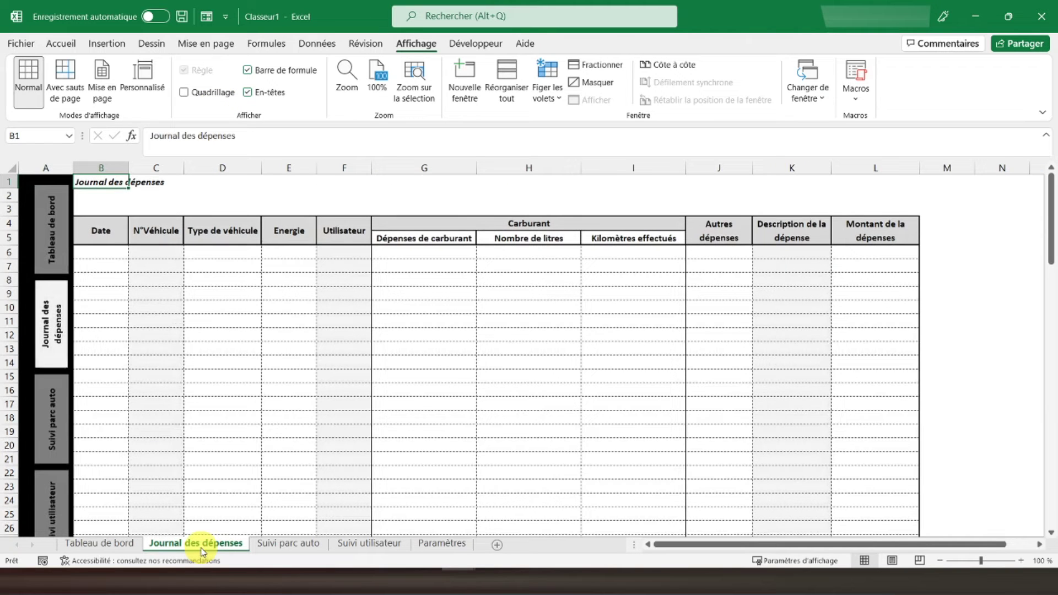
Enter the title "Suivi parc Automobile" in cell B1 of the "Suivi parc auto" sheet and format it bold italic.
left_click(280, 550)
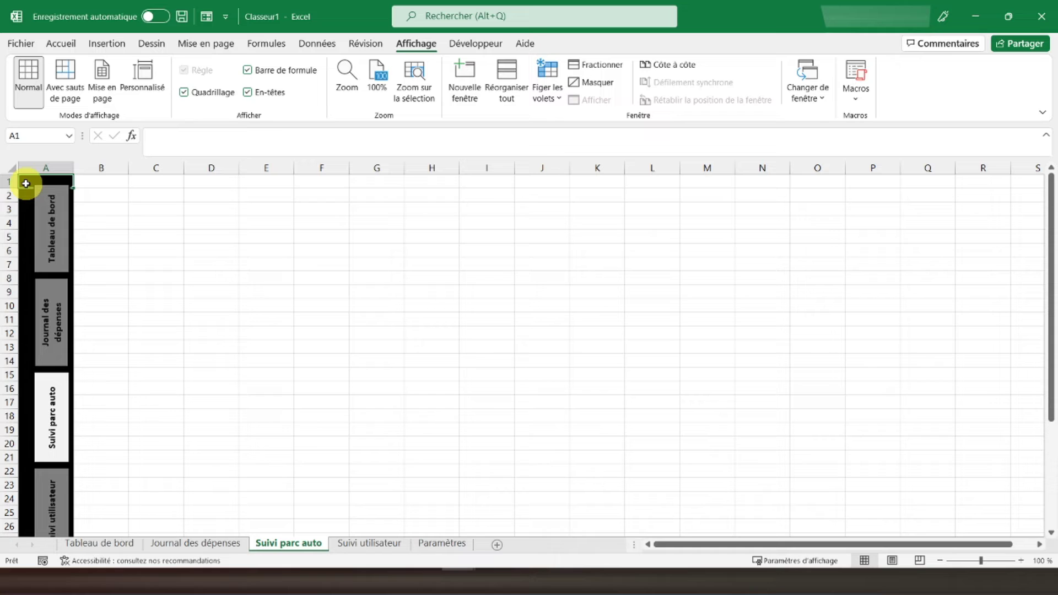
key("ctrl+c")
left_click(111, 184)
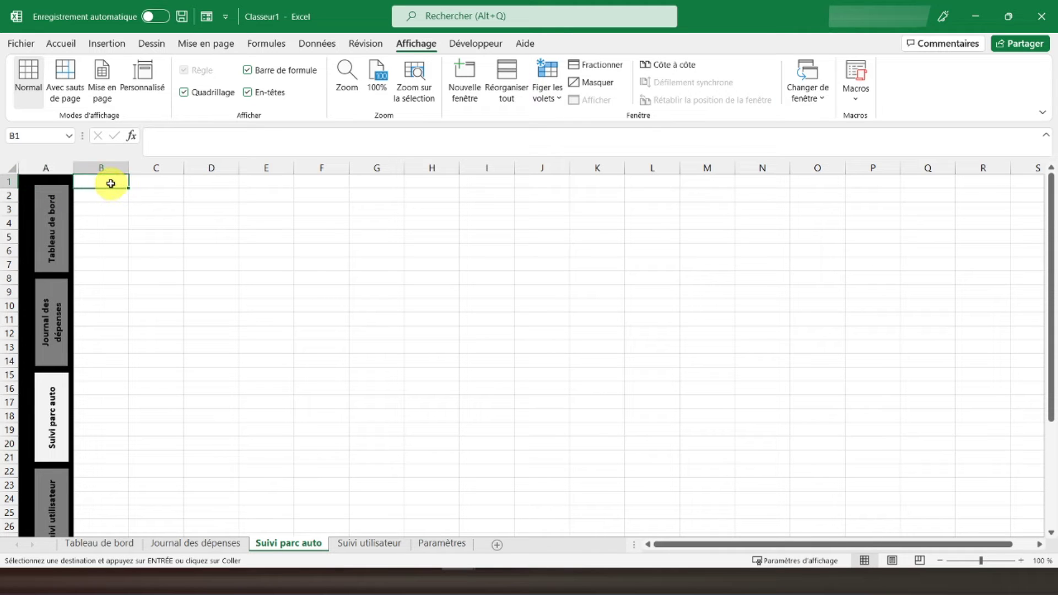
type("Suivi parc Automobile")
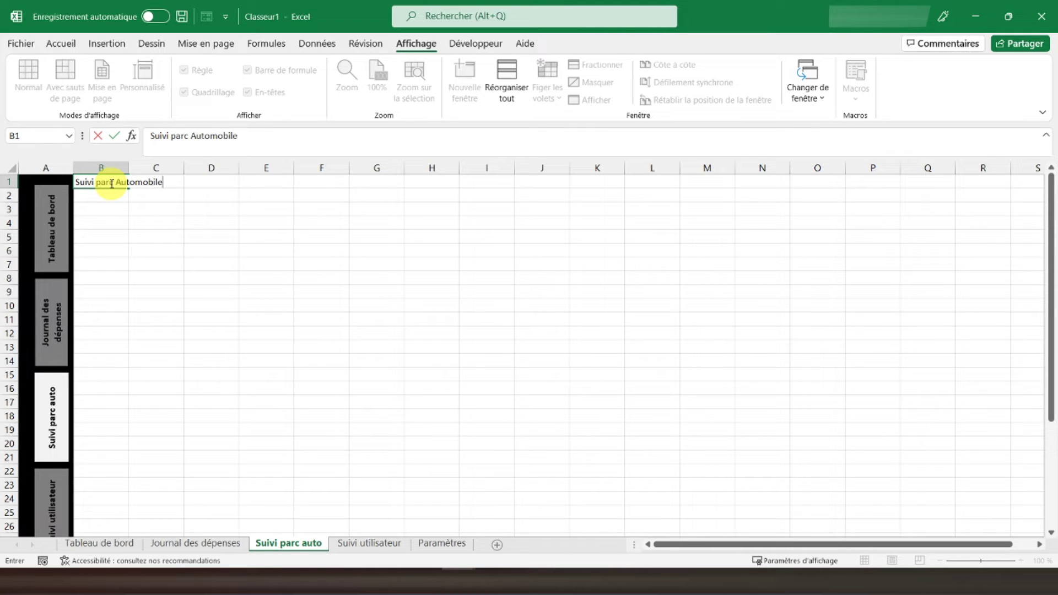
key("Return")
left_click(111, 184)
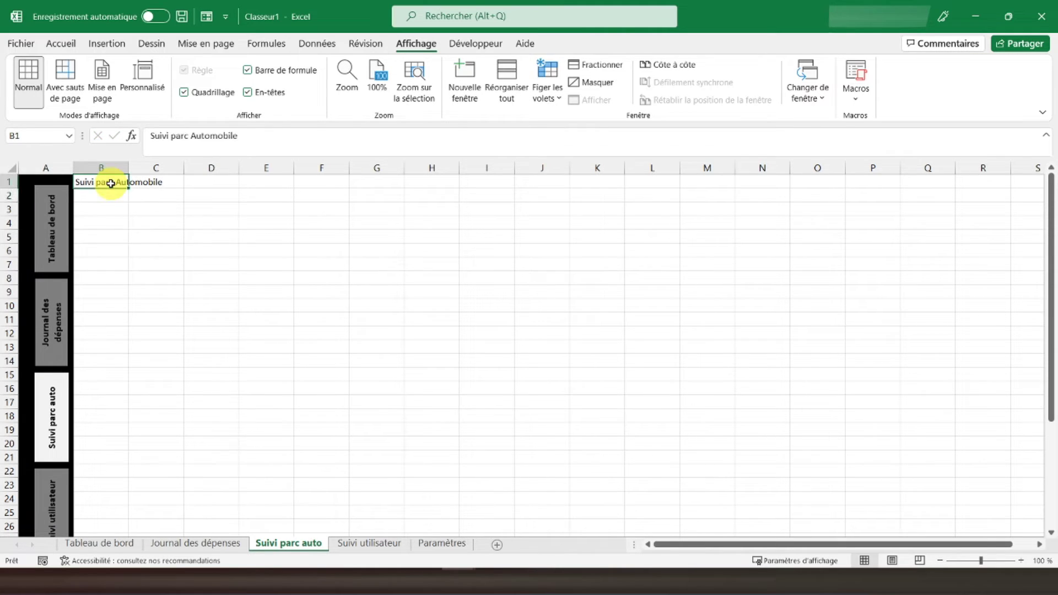
left_click(63, 48)
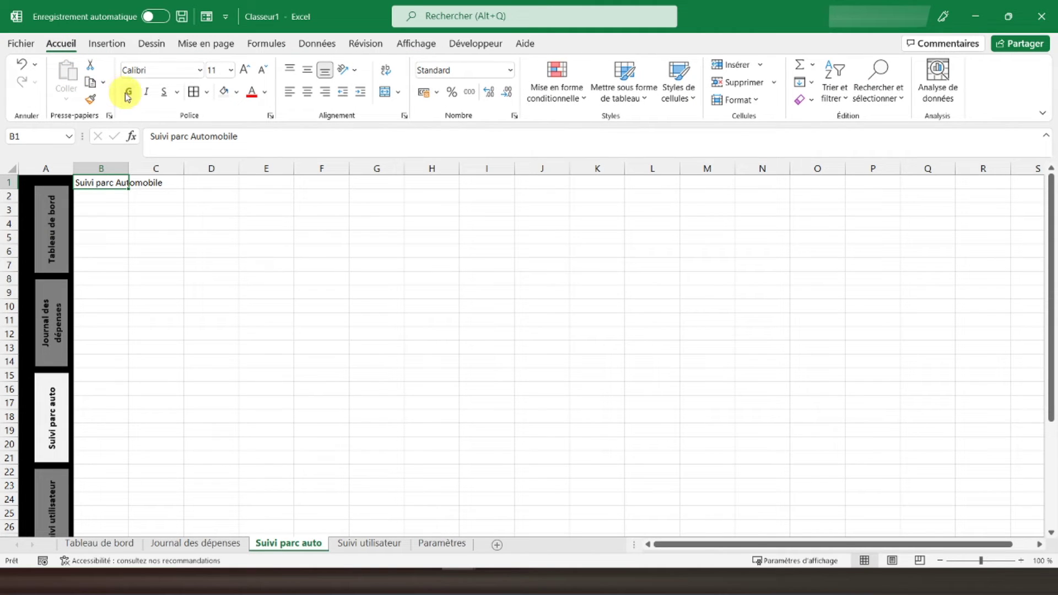
left_click(147, 93)
Merge and centre cells B4:B5, narrow column B, and enter the heading "N°" in the merged cell.
left_click(102, 228)
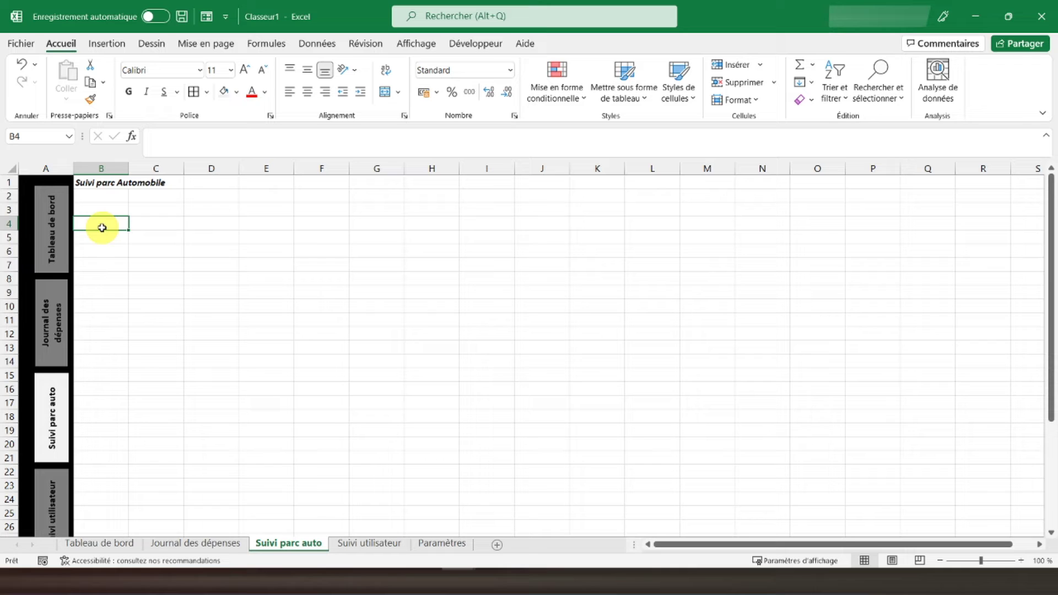
left_click_drag(102, 228, 95, 237)
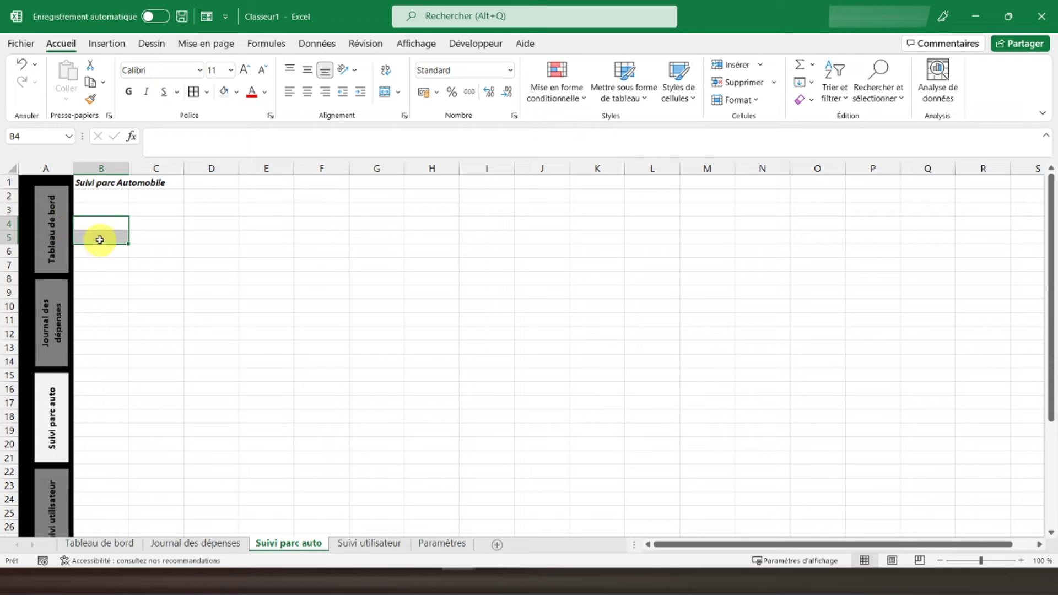
left_click(385, 95)
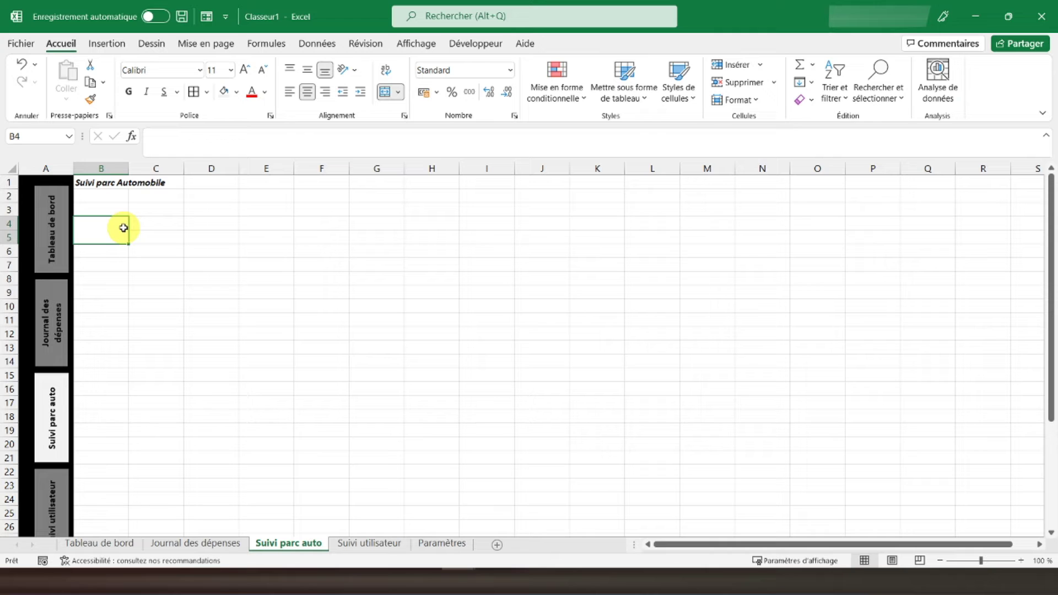
left_click_drag(129, 173, 92, 183)
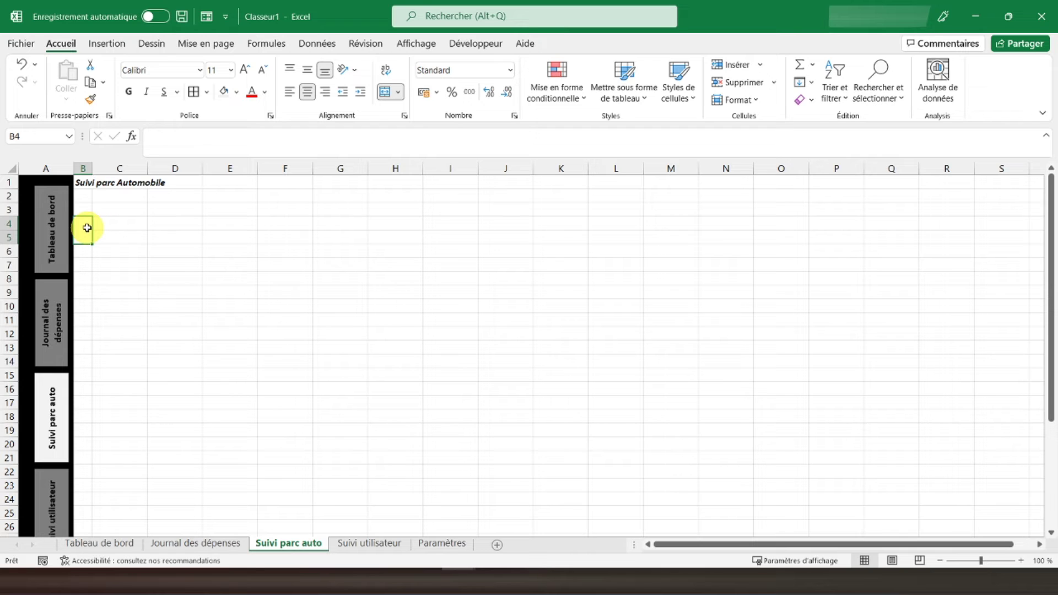
type("°")
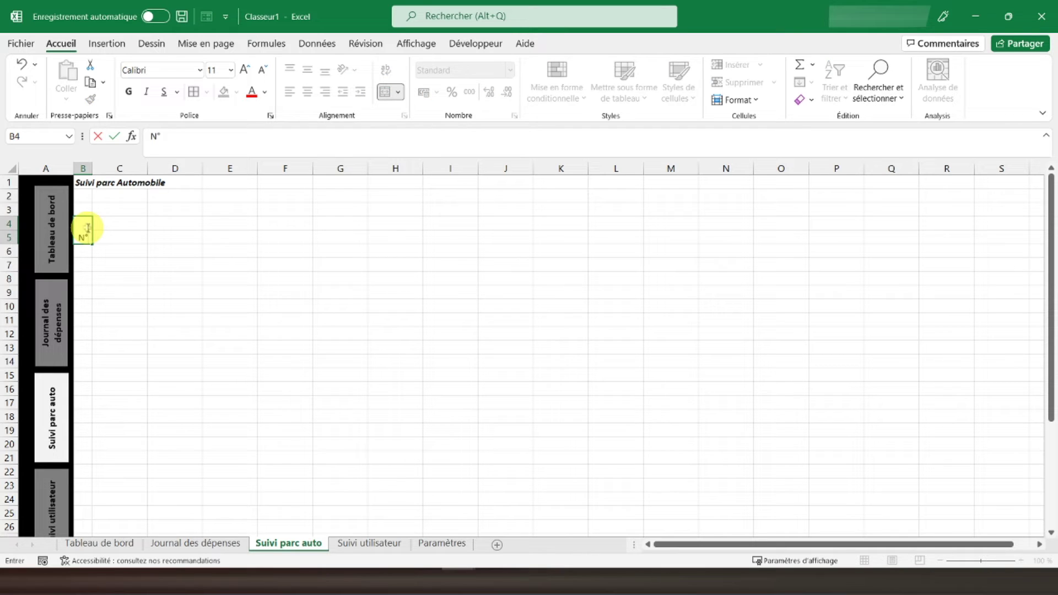
key("ctrl+Return")
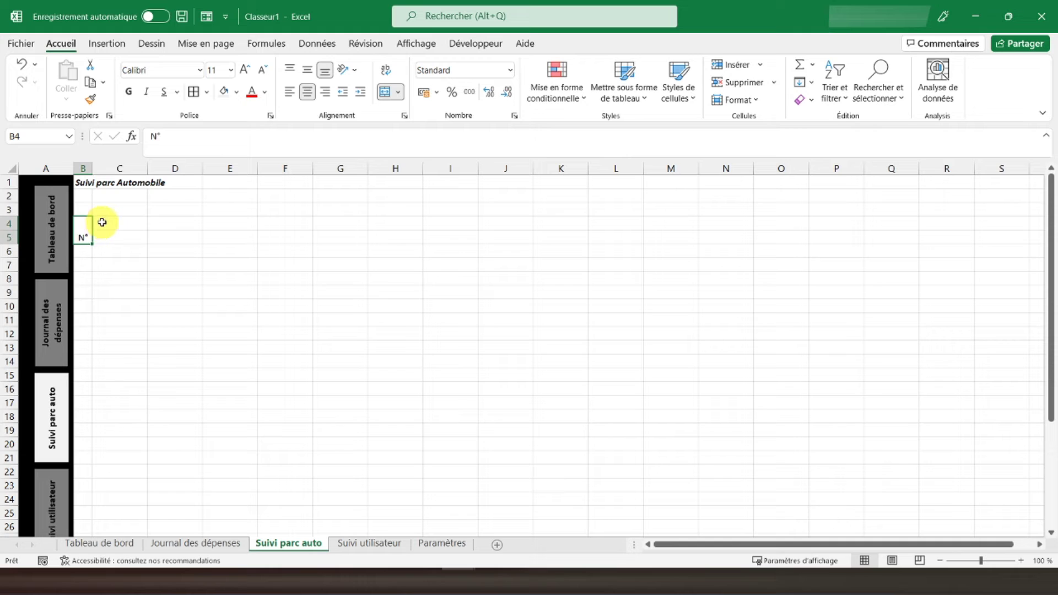
left_click(102, 222)
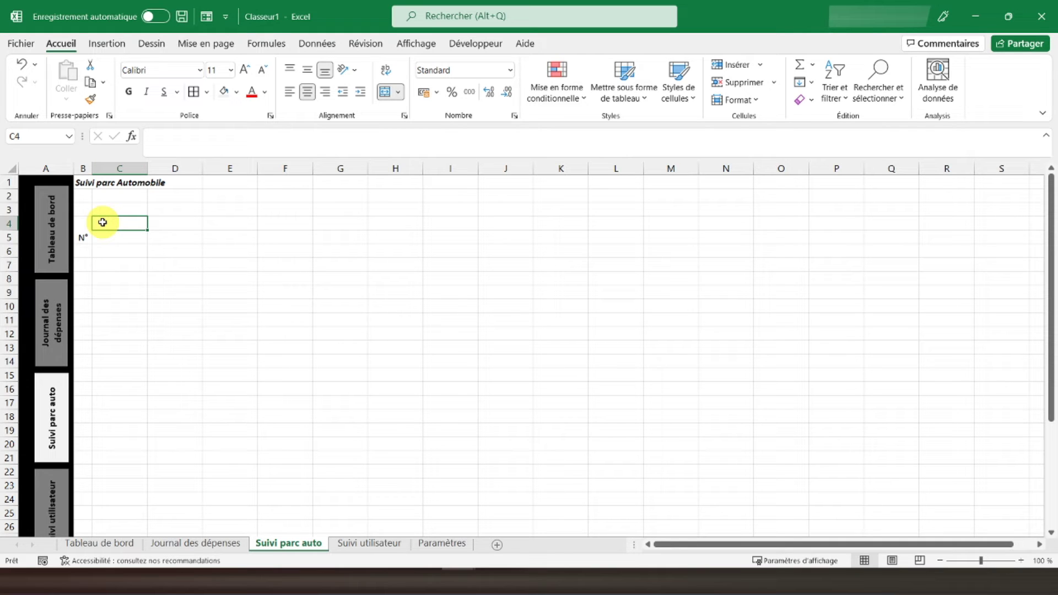
Merge and centre cells C4:C5 and enter the heading "Immatriculation" in the merged cell.
left_click_drag(103, 223, 110, 239)
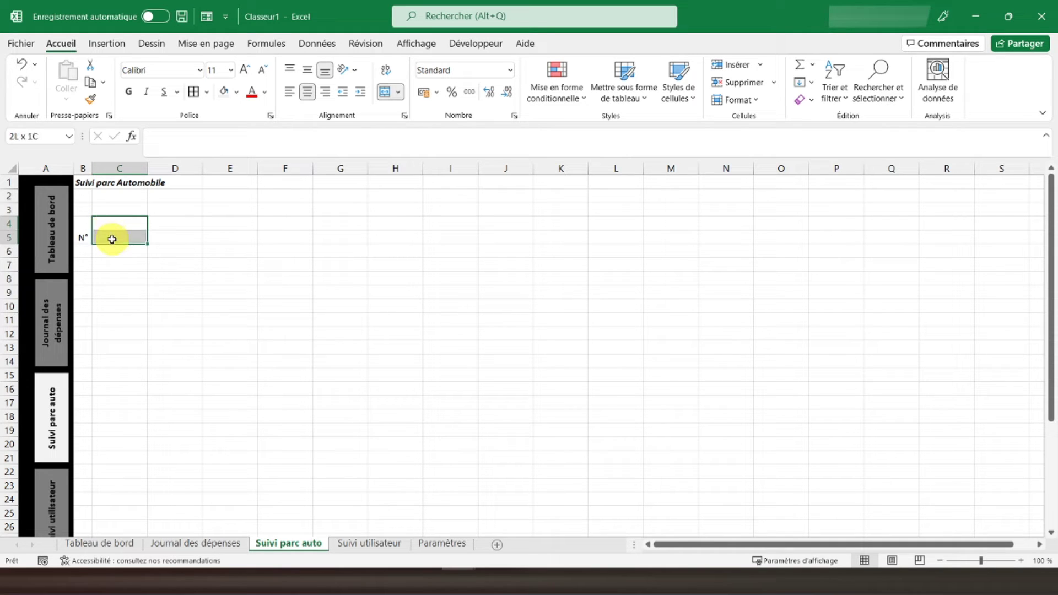
left_click(385, 92)
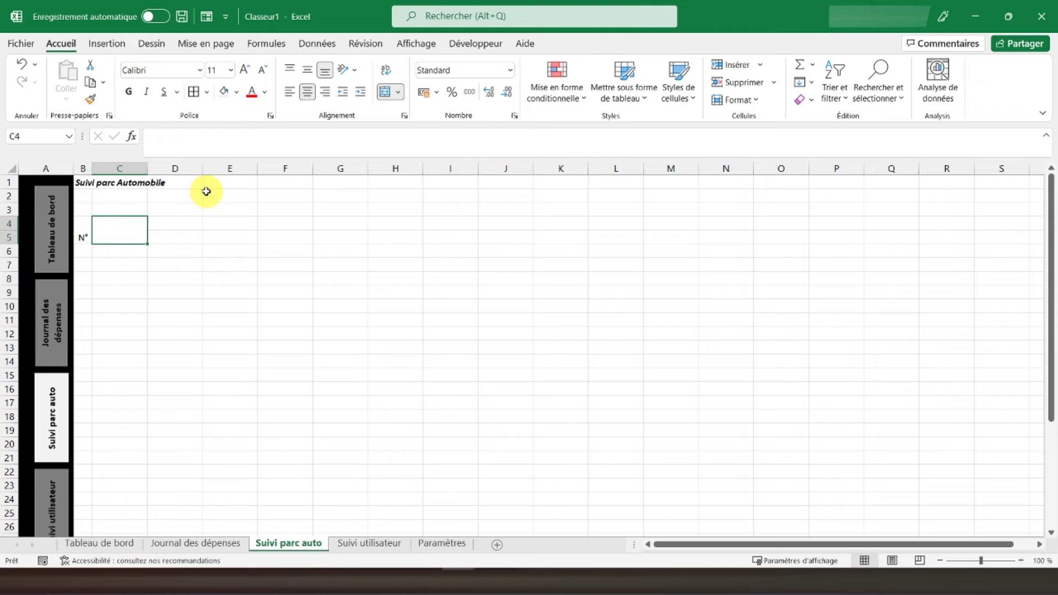
type("Imma")
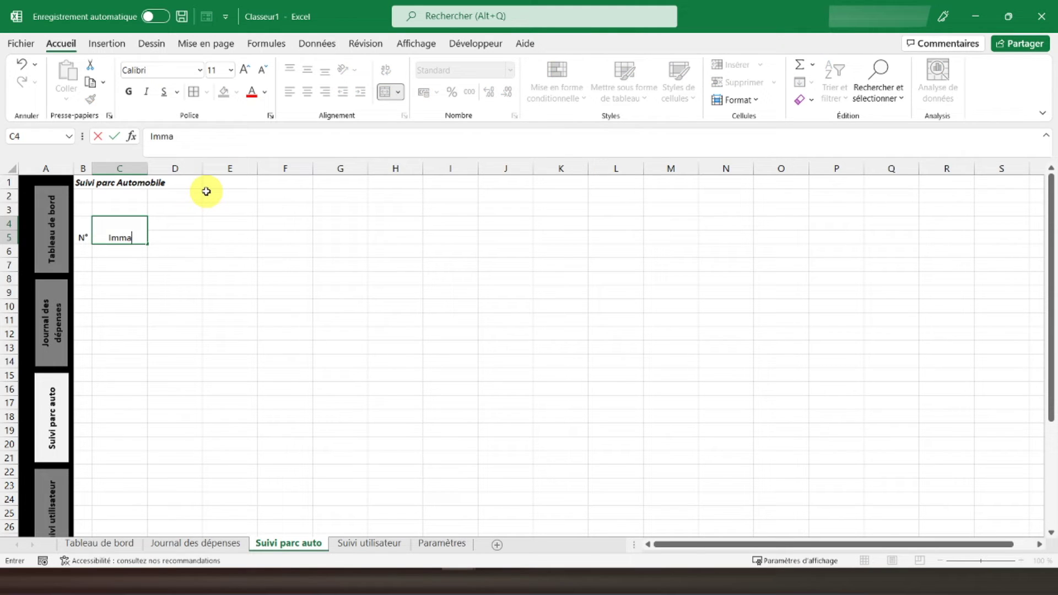
type("triculation")
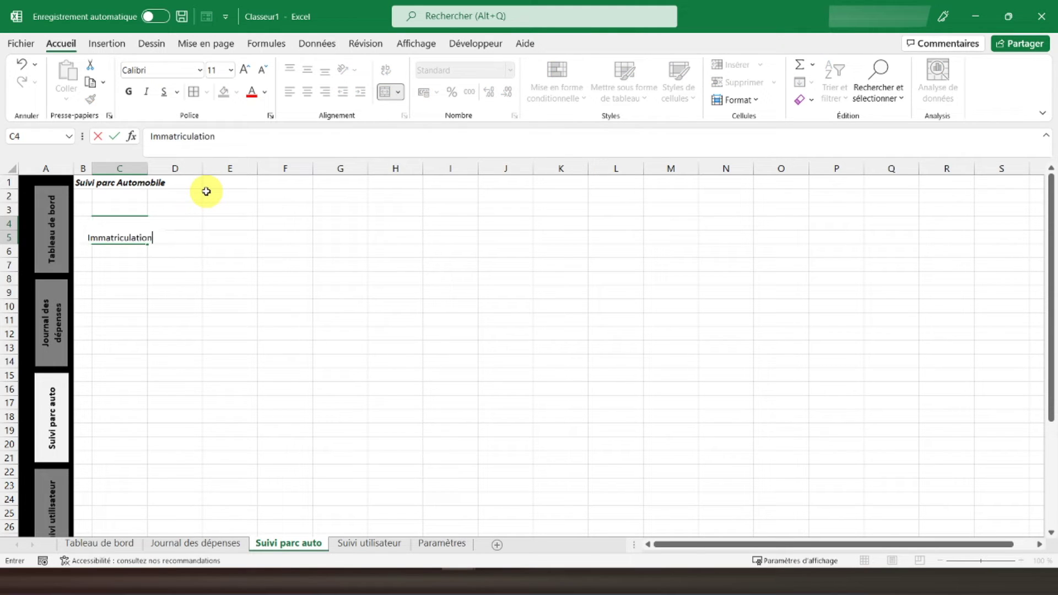
key("Tab")
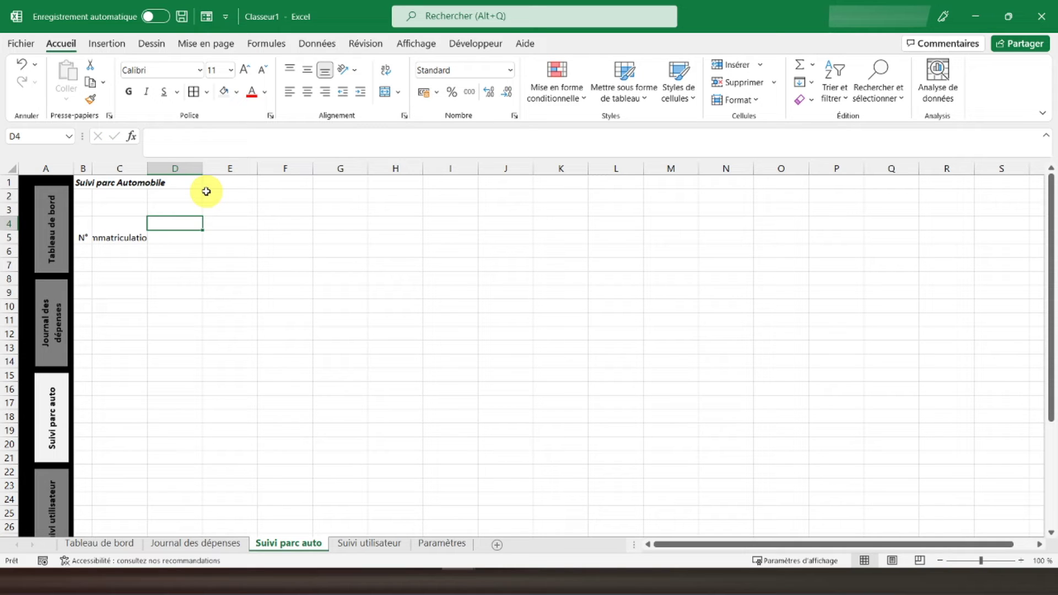
Merge and centre cells D4:D5 and enter the heading "Type de véhicule" in the merged cell.
key("shift+Down")
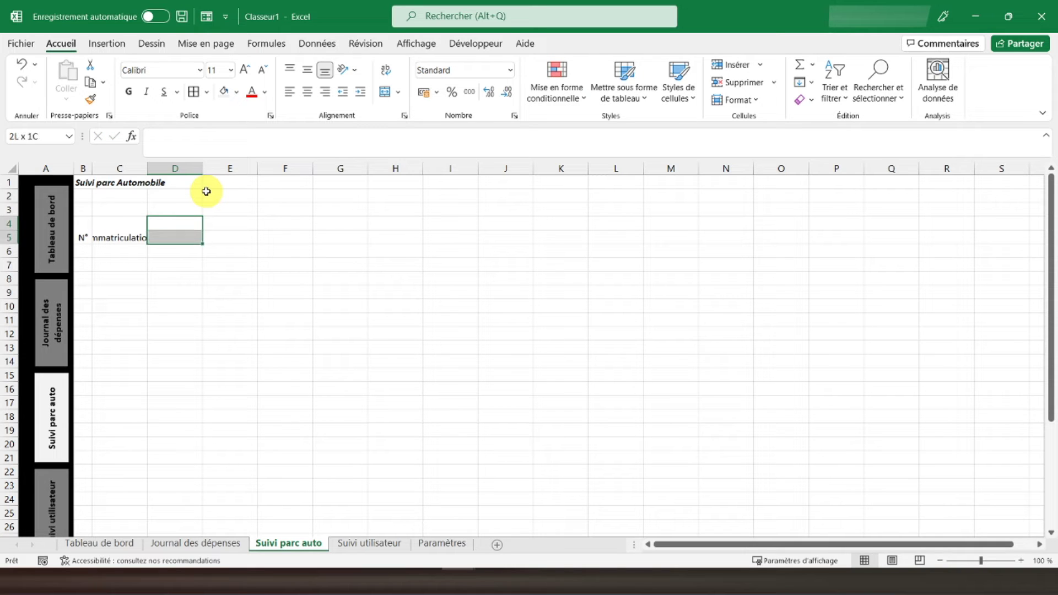
left_click(385, 92)
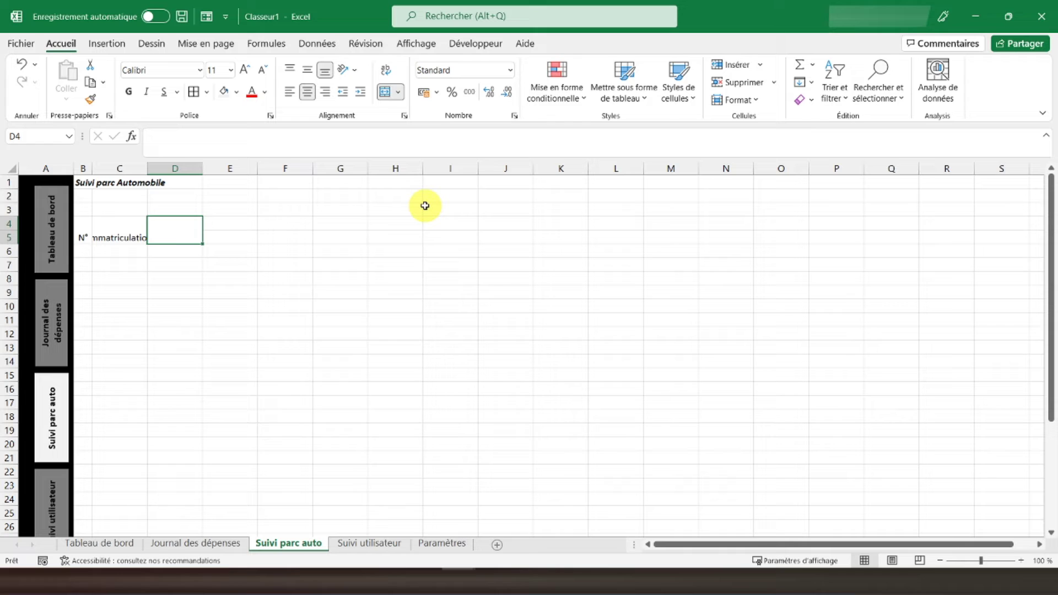
type("Type de véhicule")
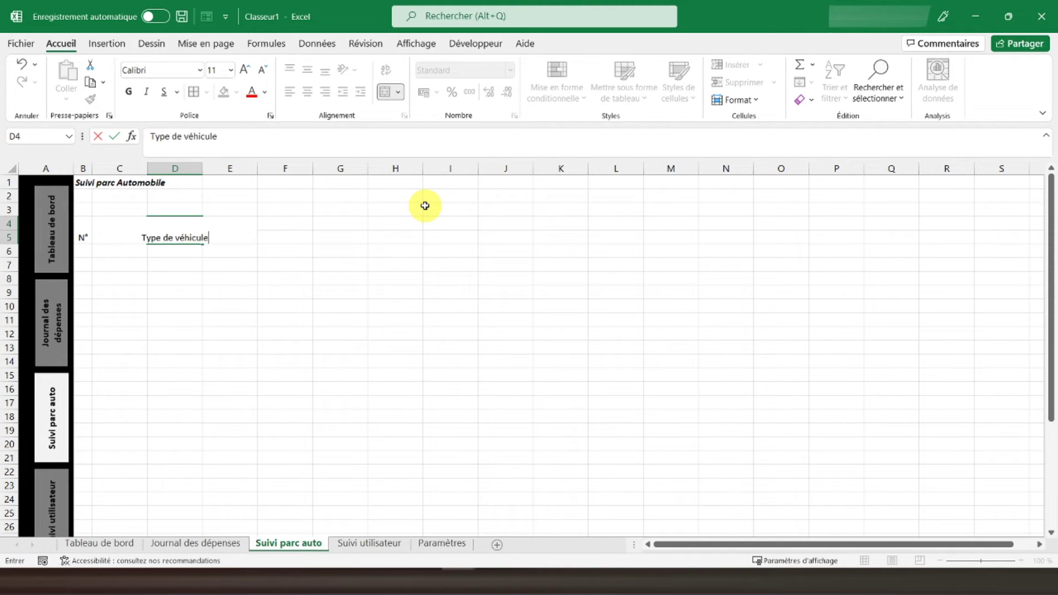
key("Return")
Merge and centre cells E4:E5 and enter the heading "Marque" in the merged cell.
key("Up")
key("Right")
key("shift+Up")
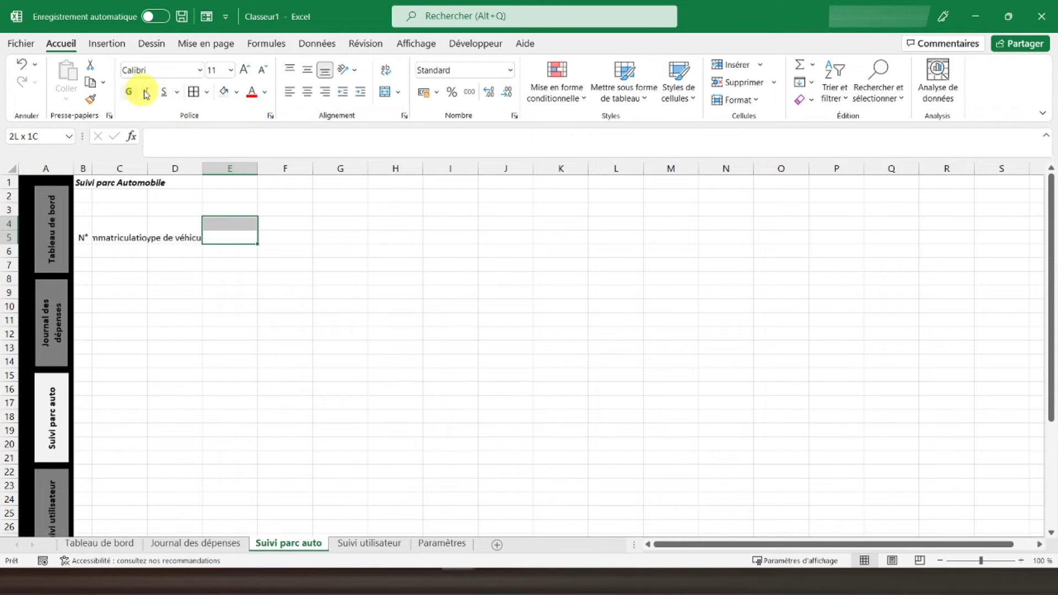
left_click(385, 92)
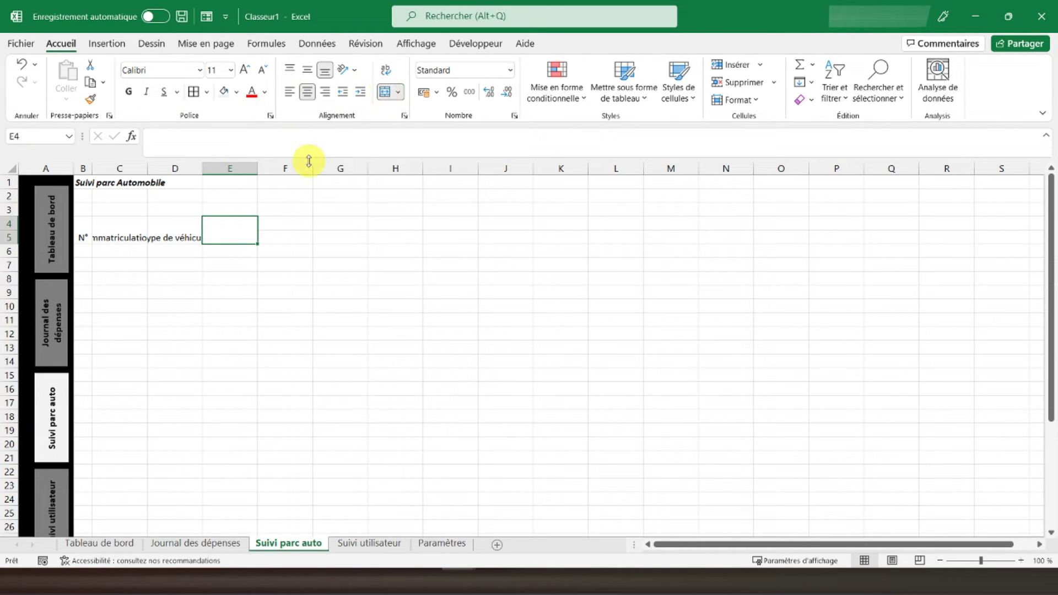
type("Marque")
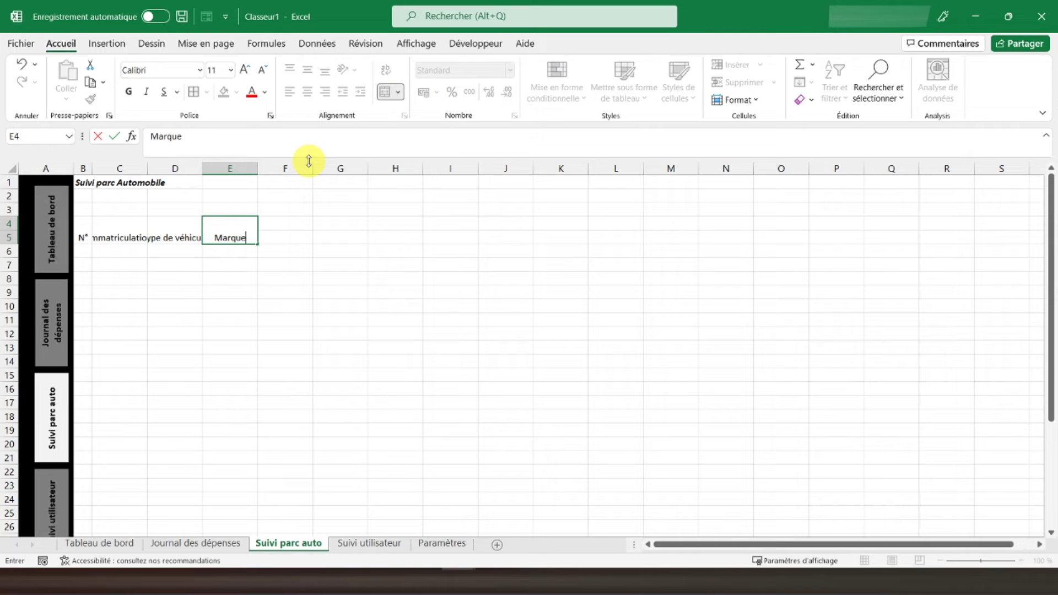
key("Tab")
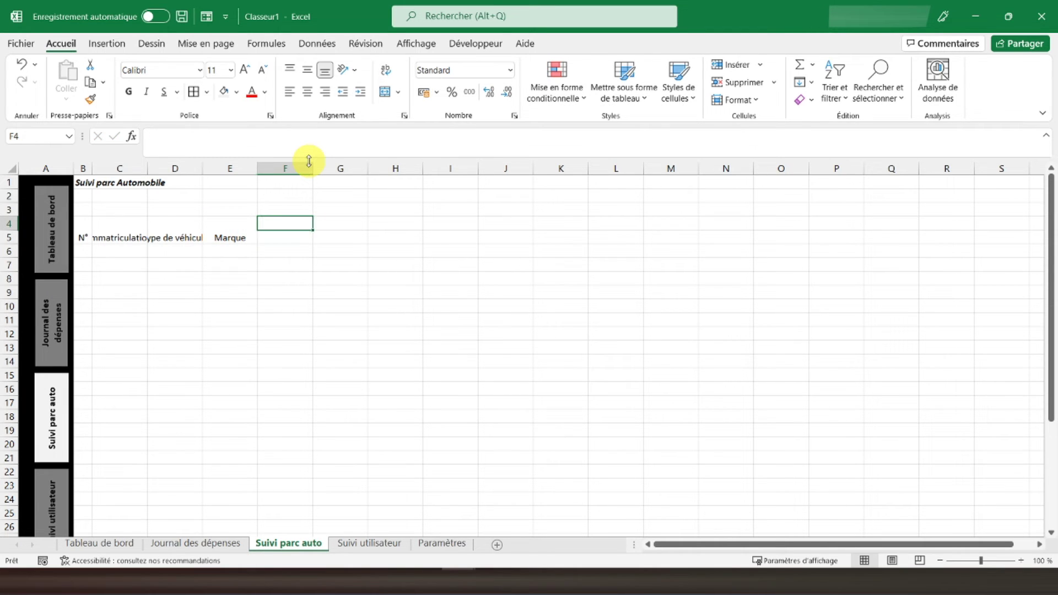
Merge and centre cells F4:F5 and enter the heading "Energie" in the merged cell.
key("shift+Down")
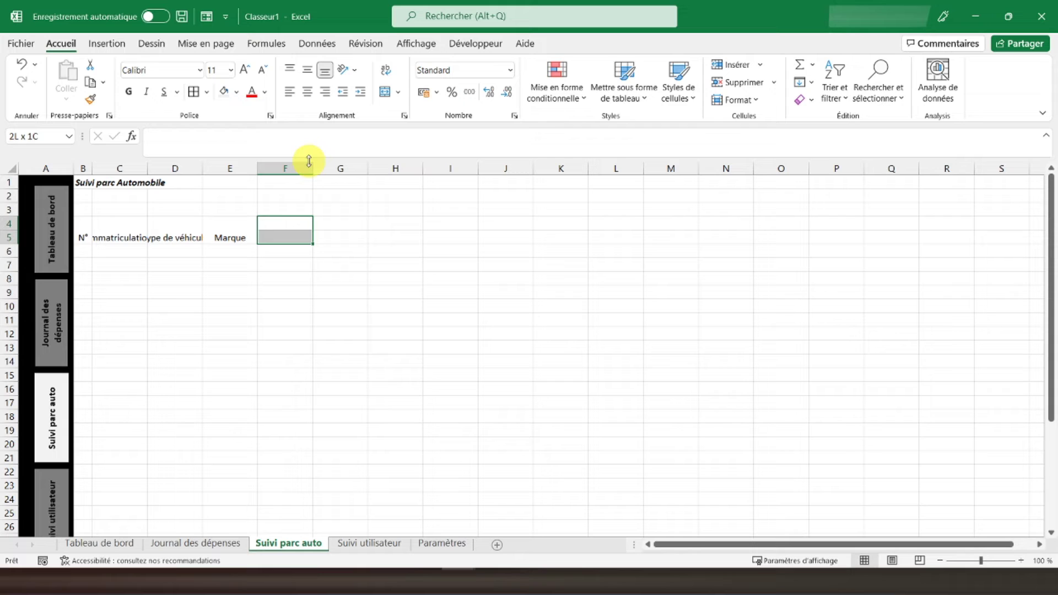
left_click(385, 95)
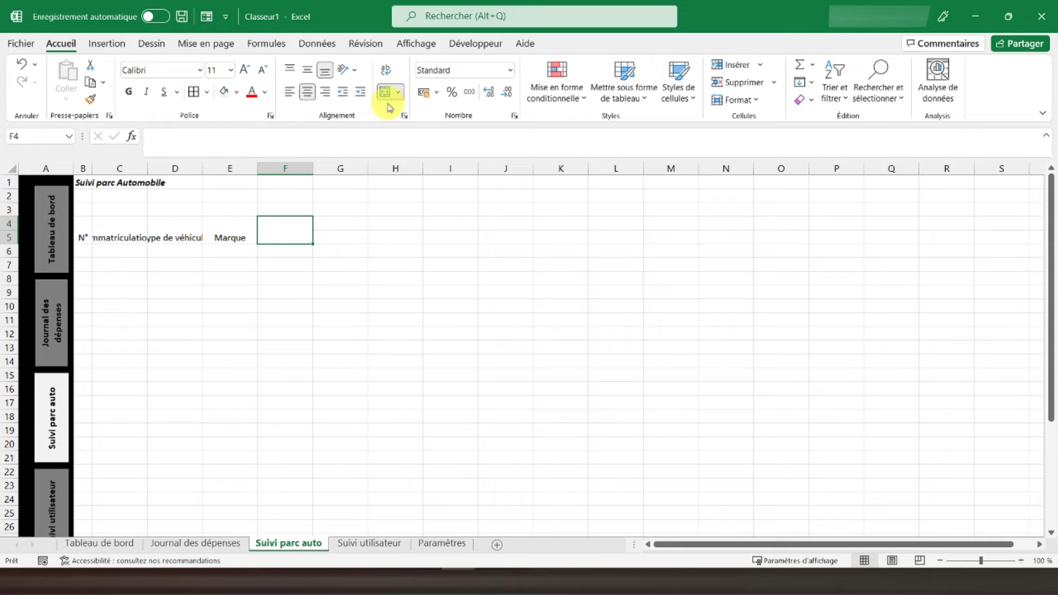
type("Energie")
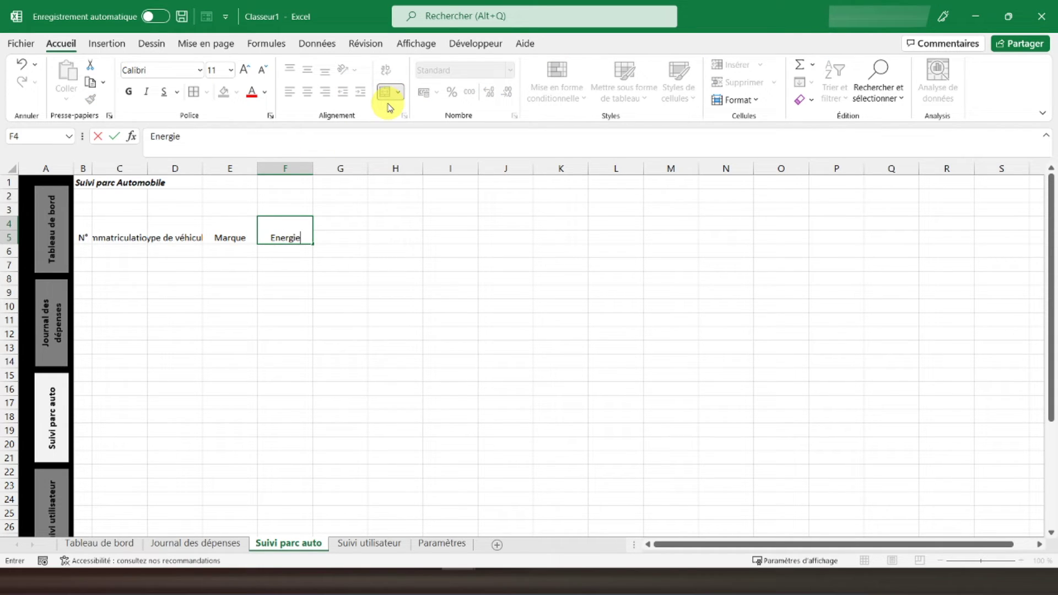
key("Tab")
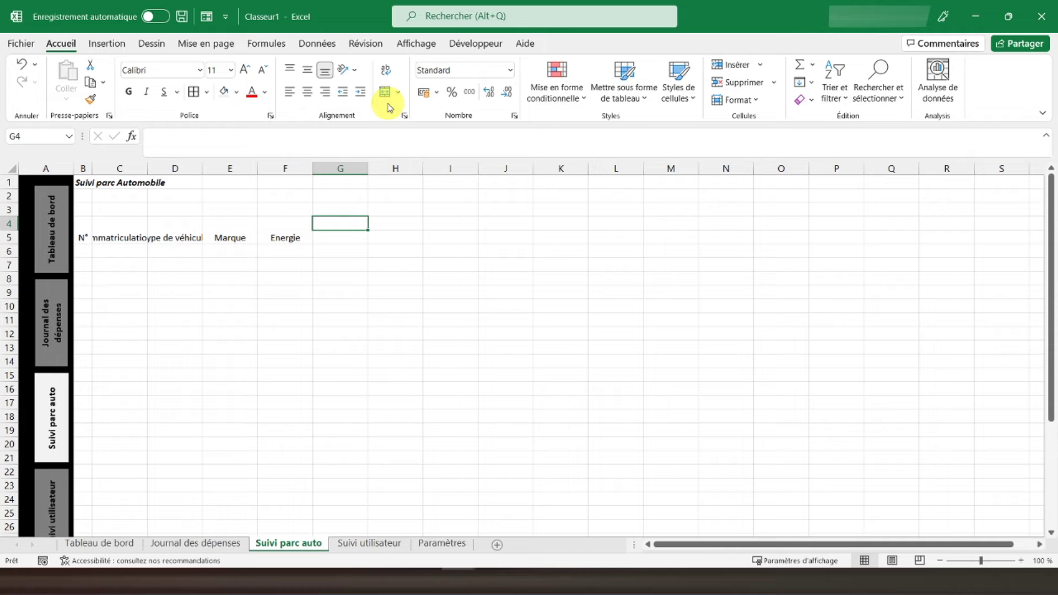
Merge and centre cells G4:G5 and enter the heading "Consommation moyenne" in the merged cell.
key("shift+Down")
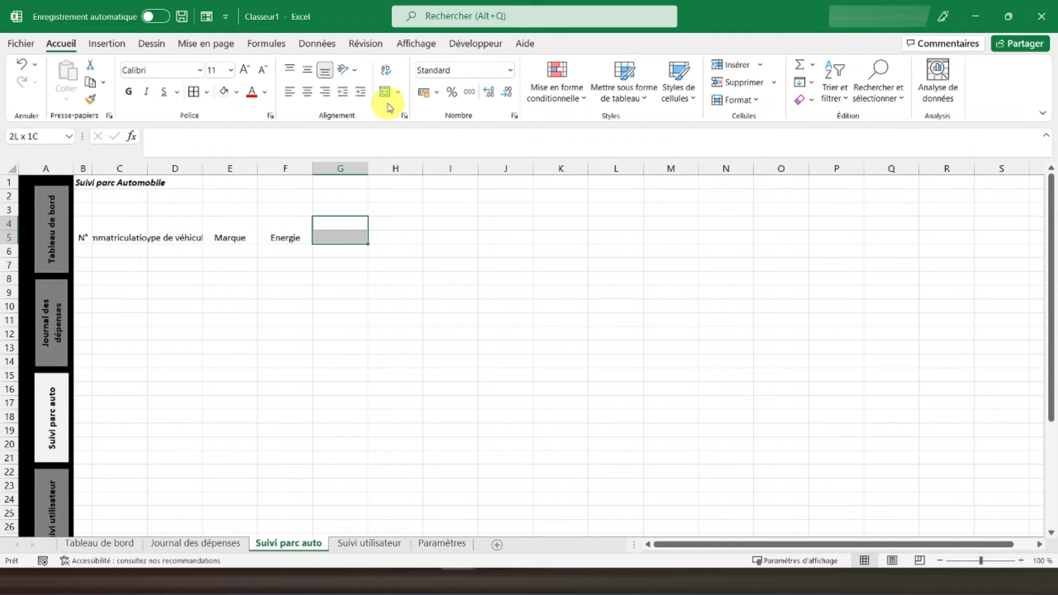
left_click(384, 92)
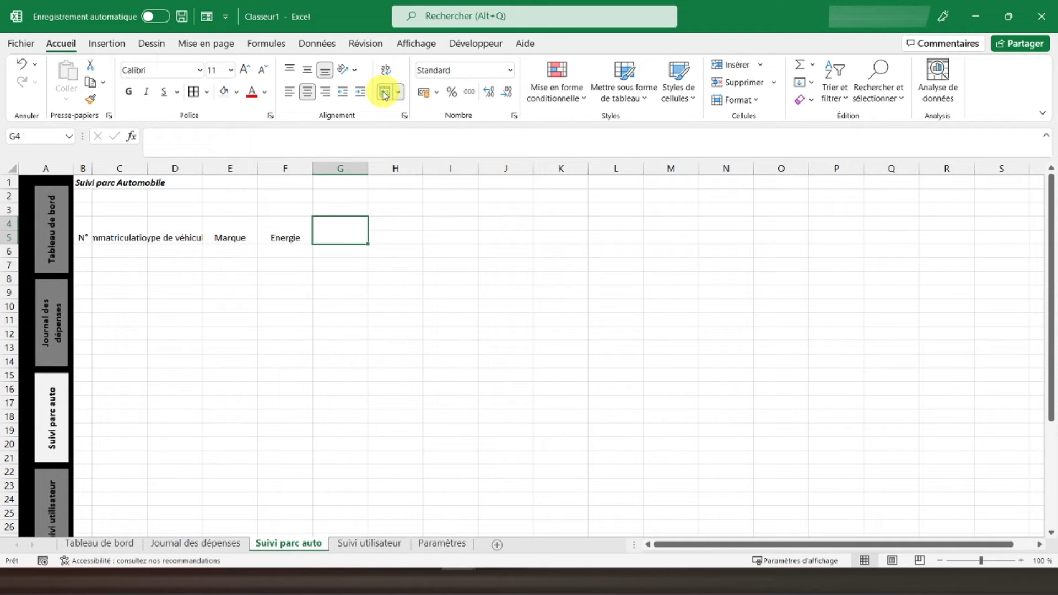
type("Consommation moyenne")
key("Return")
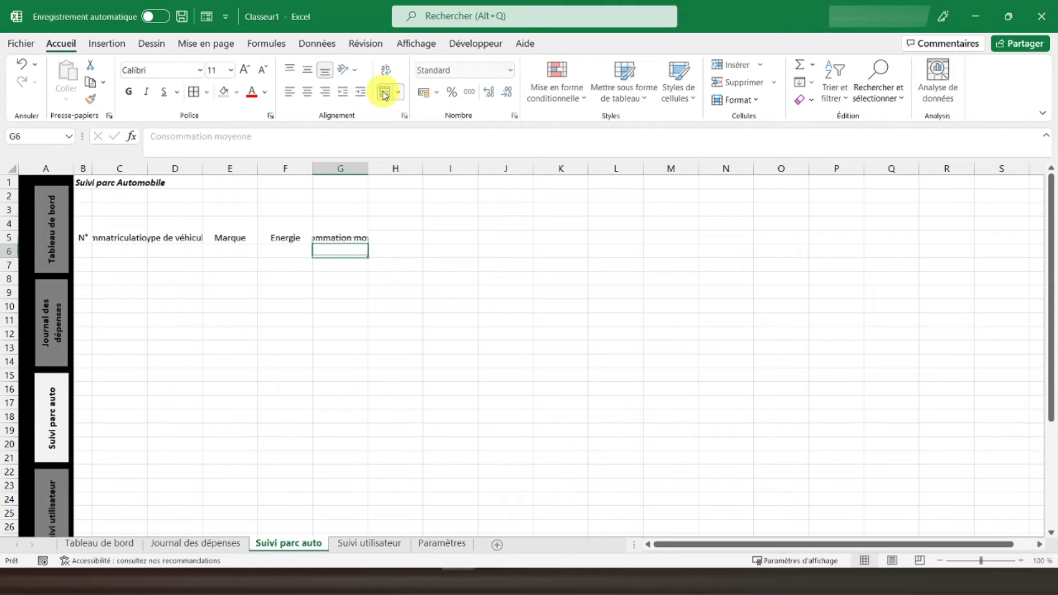
Merge and centre cells H4:H5 and enter the heading "Date 1ère immatriculation" in the merged cell.
key("Up")
key("Right")
key("shift+Up")
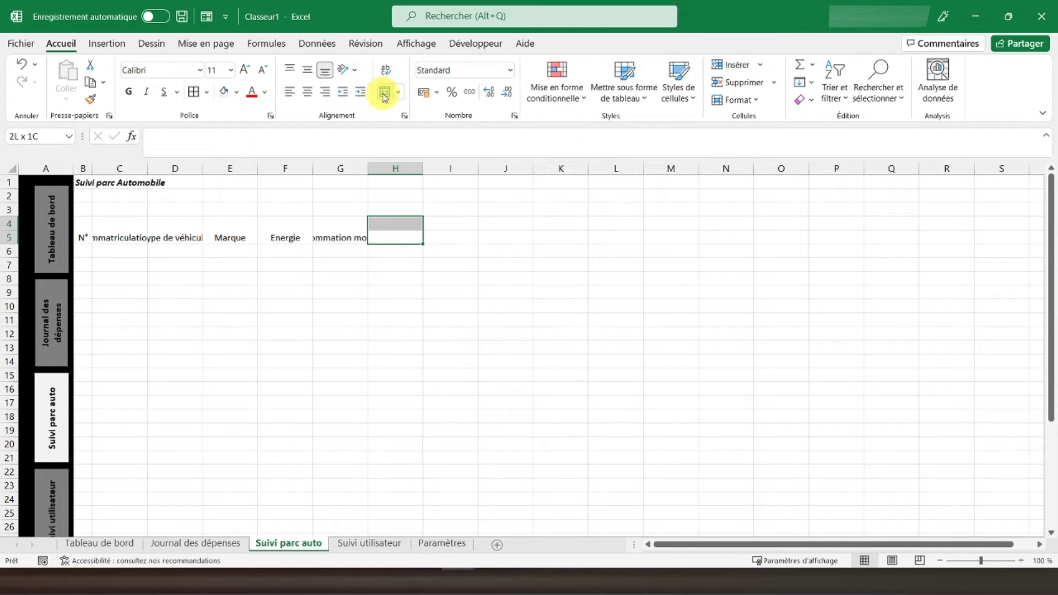
left_click(385, 94)
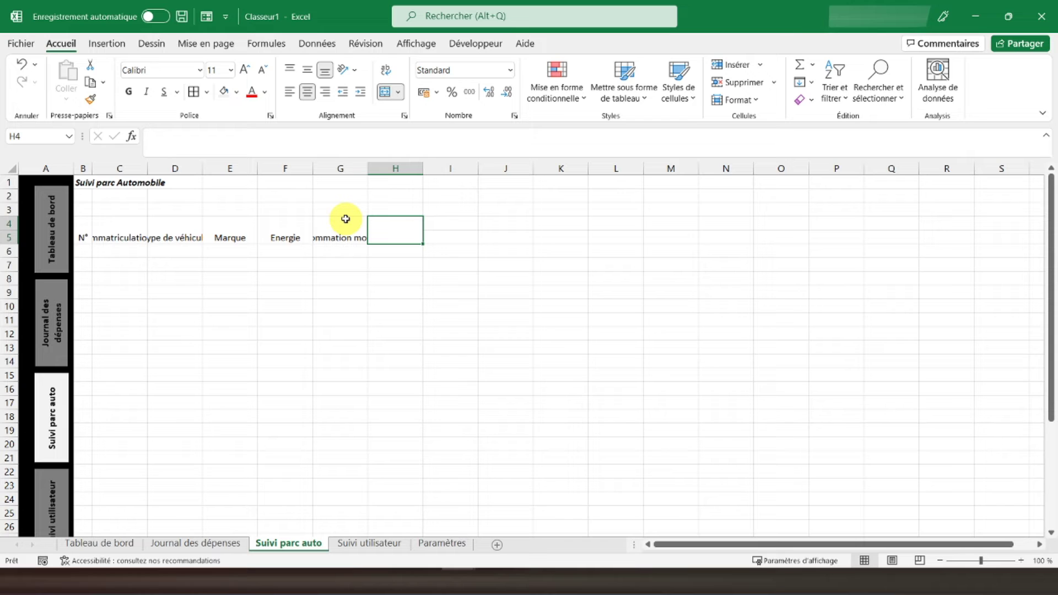
type("Date")
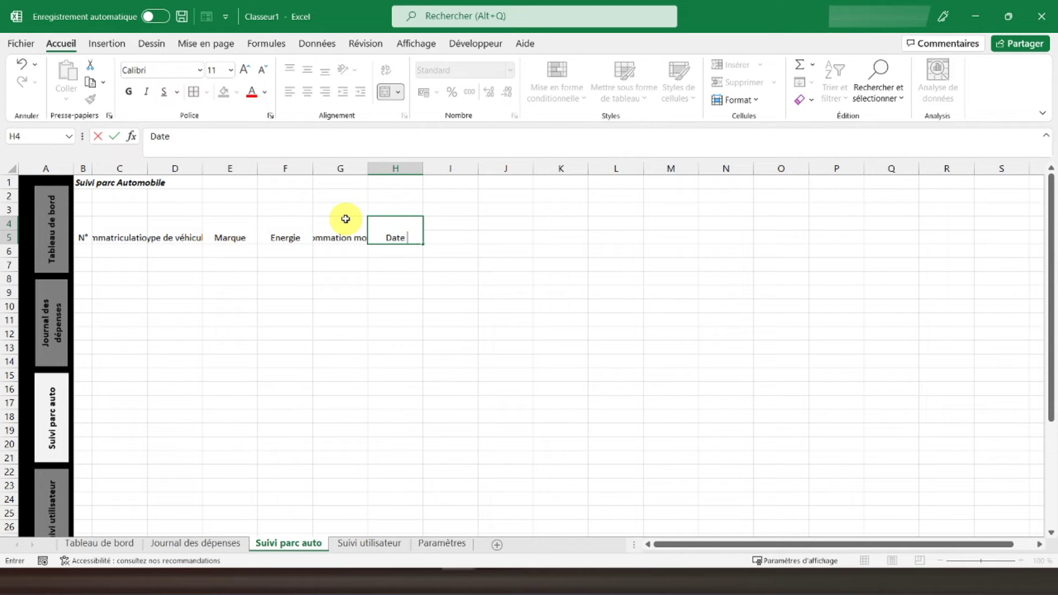
type(" 1ère imma")
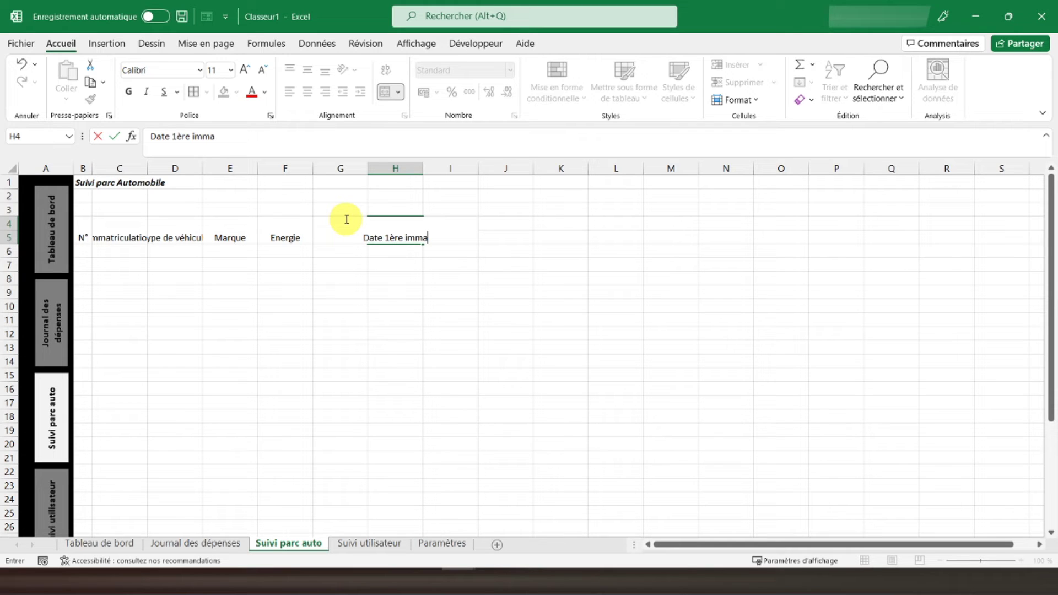
type("triculation")
key("Tab")
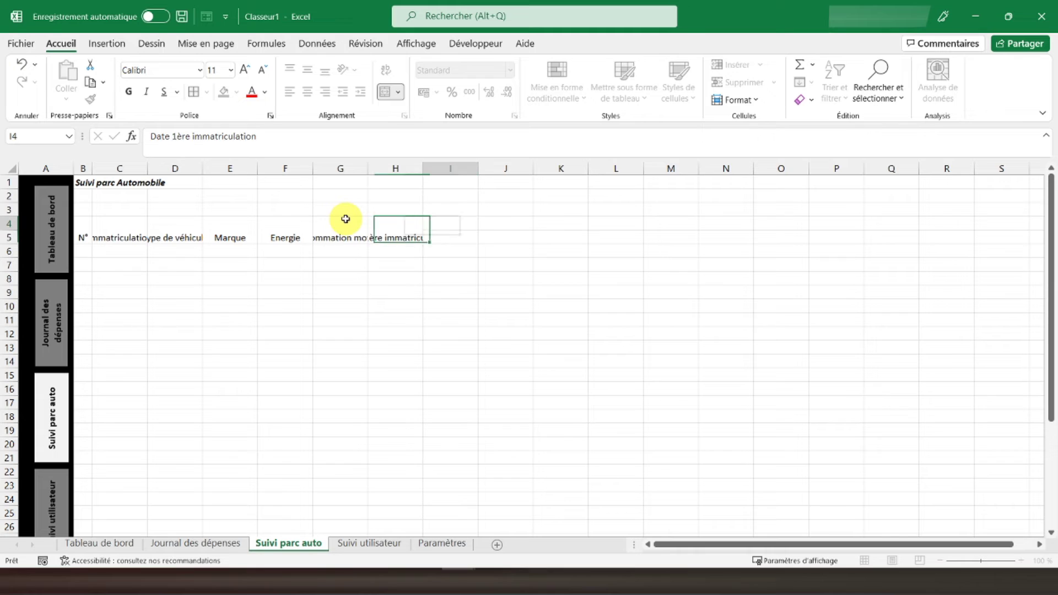
Merge and centre cells I4:I5 and enter the heading "Date d'acquisition" in the merged cell.
key("shift+Down")
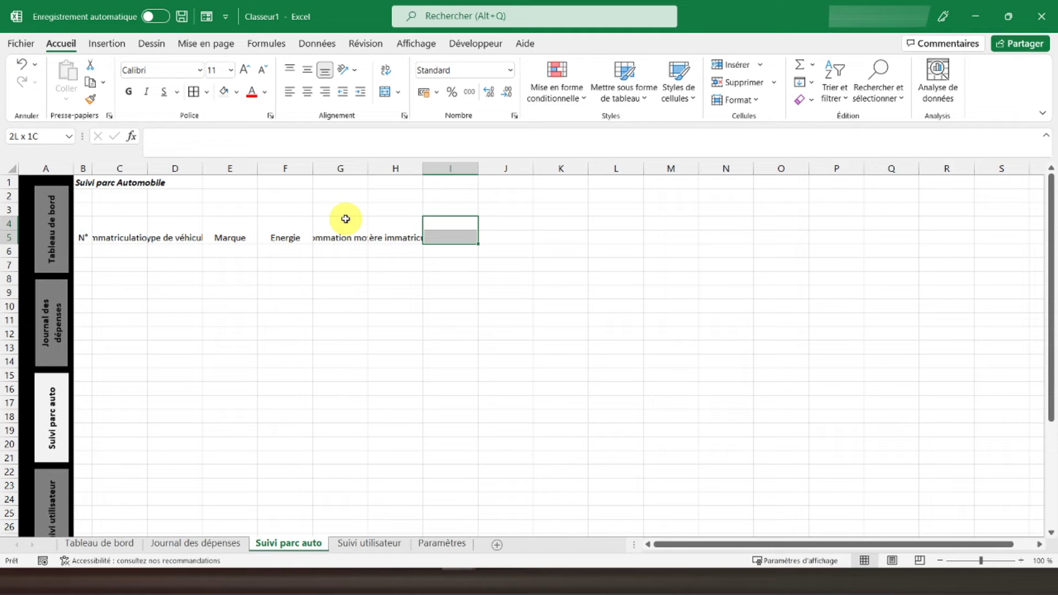
left_click(385, 91)
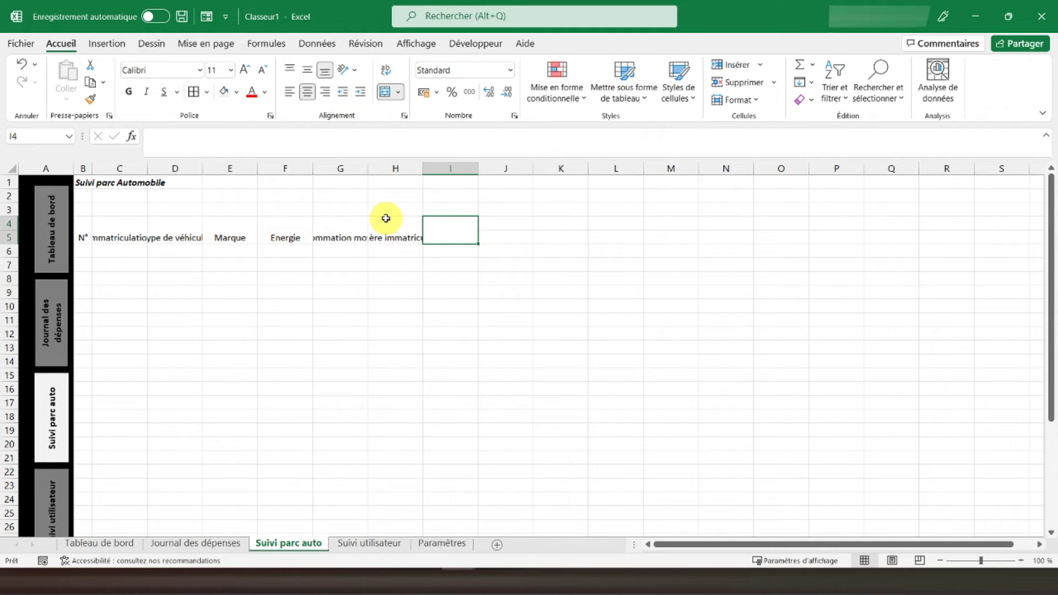
type("Date")
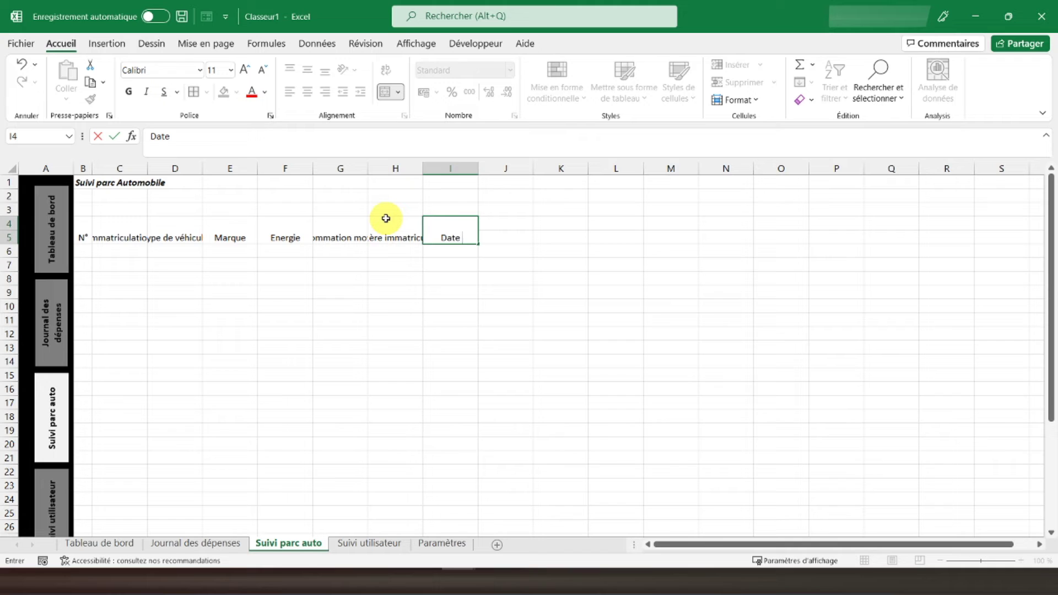
type(" d'acquisition")
key("ctrl+Return")
Merge and centre cells J4:J5 and enter the heading "Kilométrage initial" in the merged cell.
key("Right")
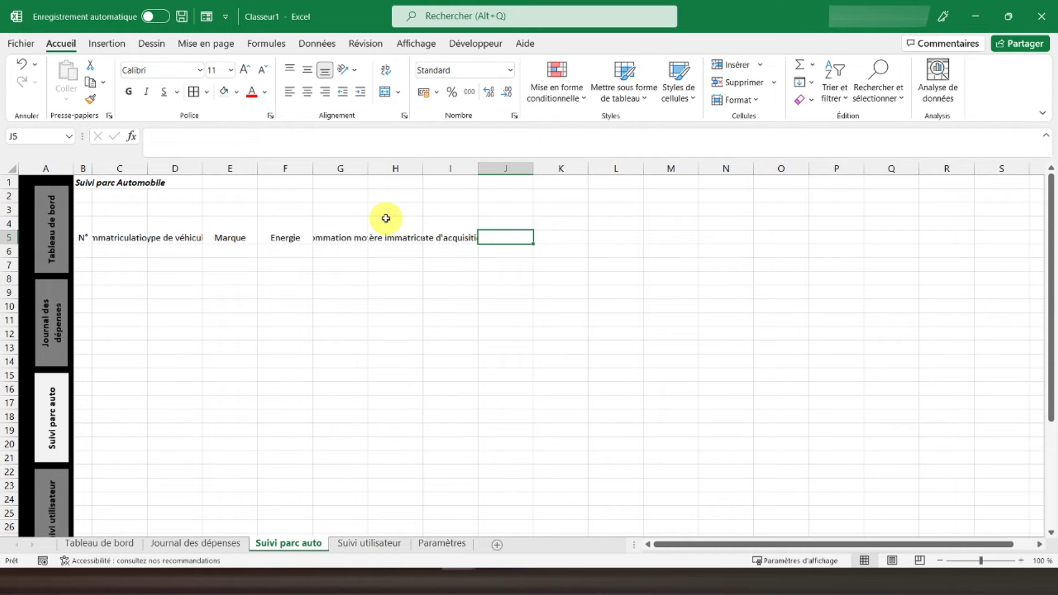
key("shift+Up")
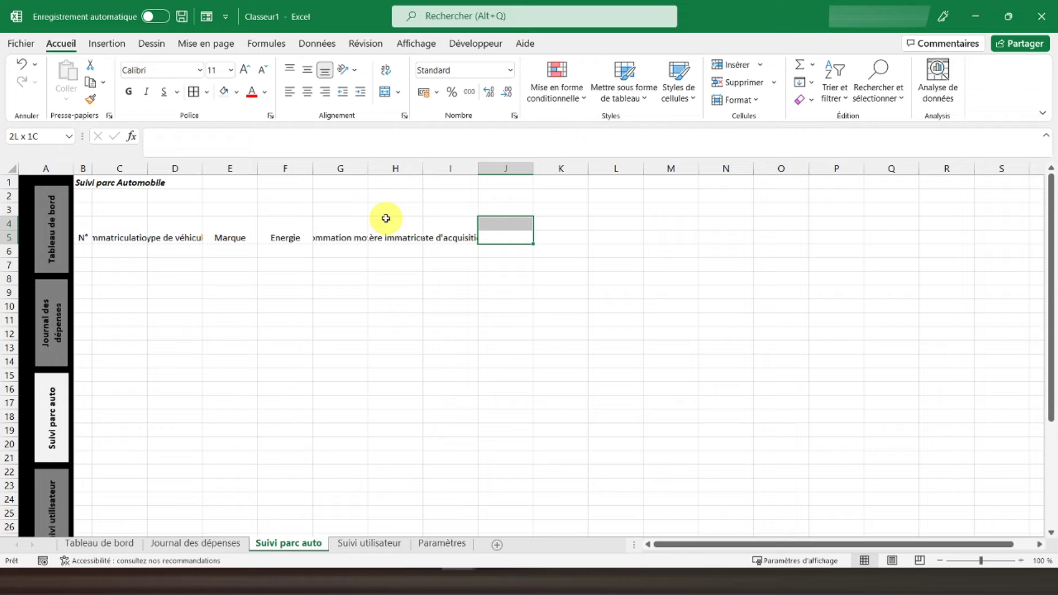
left_click(385, 93)
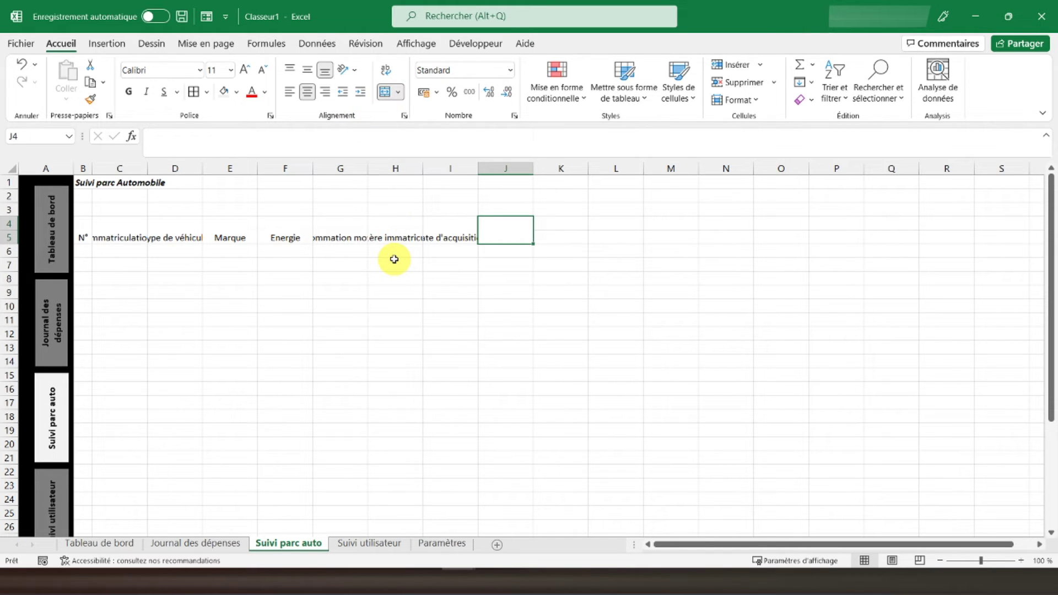
type("Kilométrage initial")
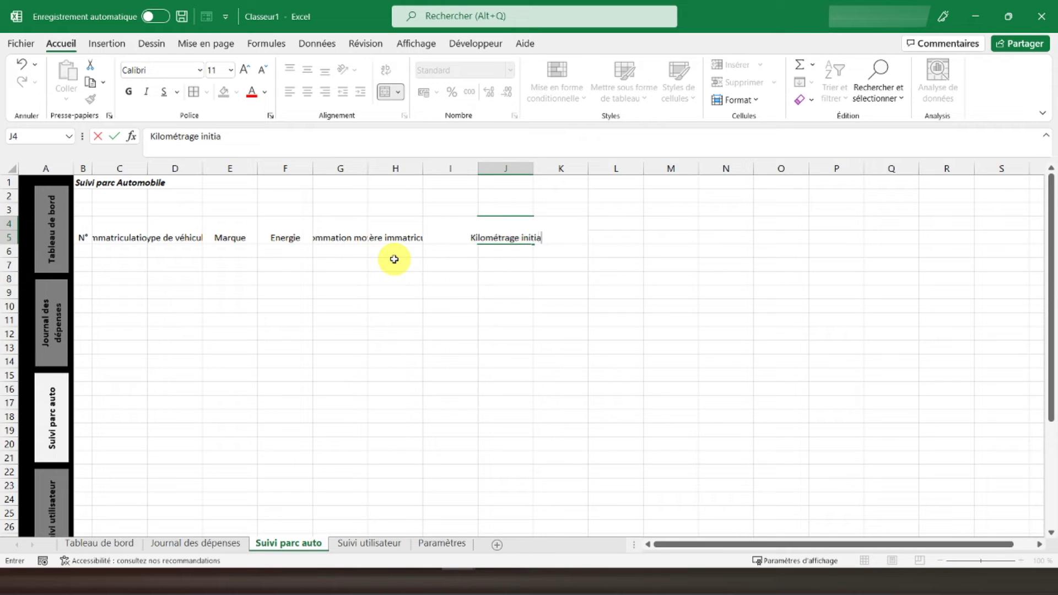
key("Tab")
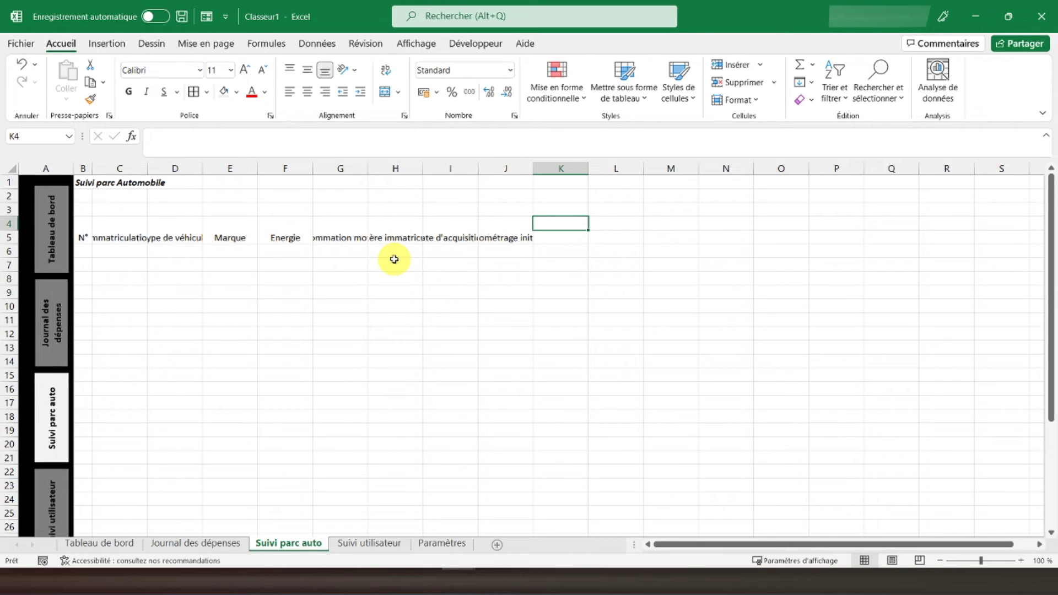
Merge and centre cells K4:K5 and enter the heading "Kilométrage actuel" in the merged cell.
key("shift+Down")
left_click(385, 92)
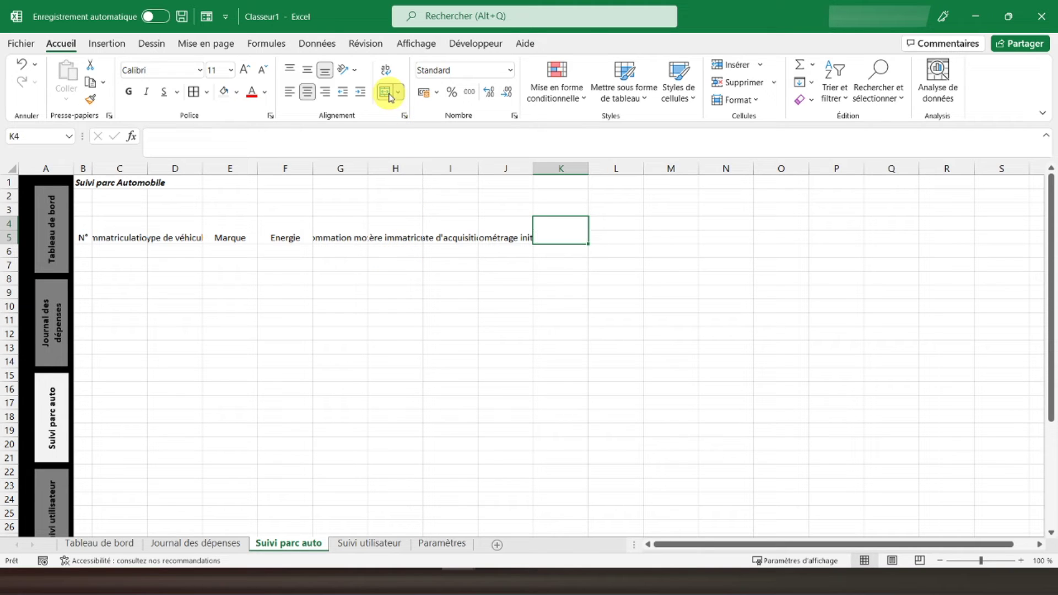
type("Kilométrage actuel")
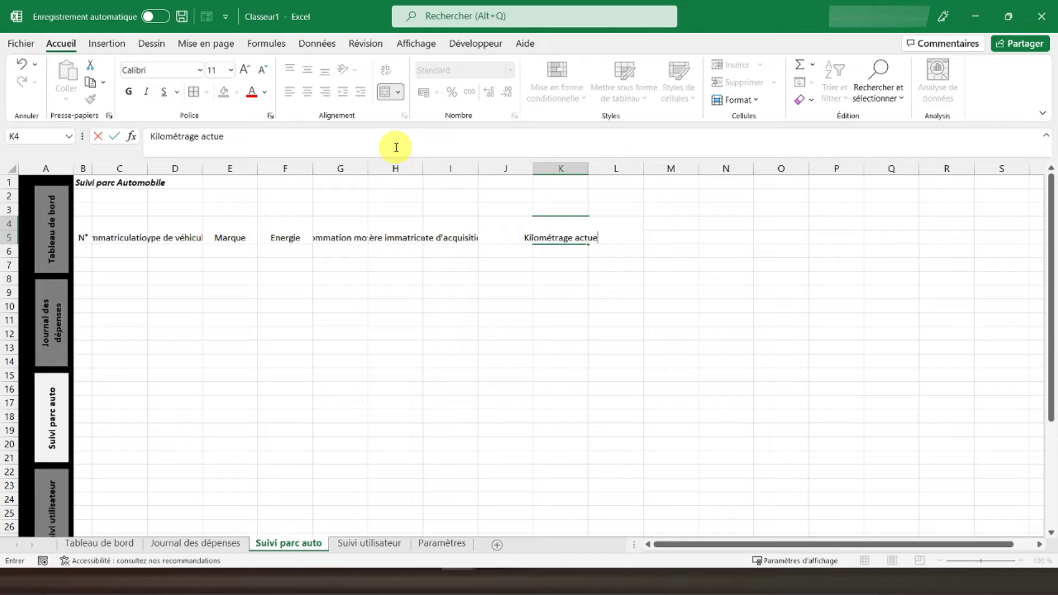
key("Return")
key("Up")
key("Right")
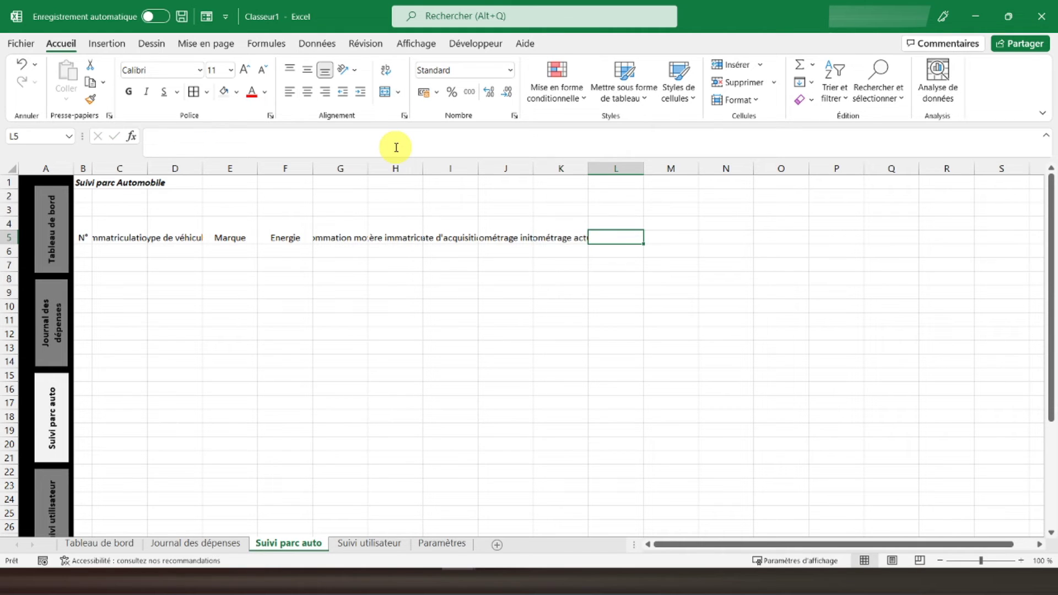
Merge and centre cells L4:L5 and enter the heading "Date du dernier contrôle technique" in the merged cell.
key("shift+Up")
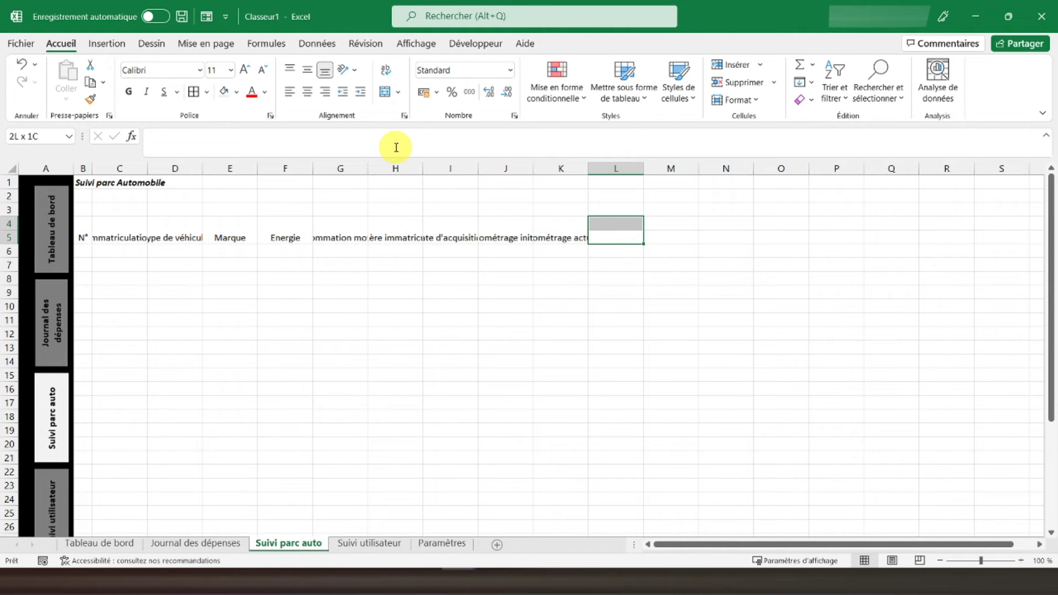
left_click(386, 92)
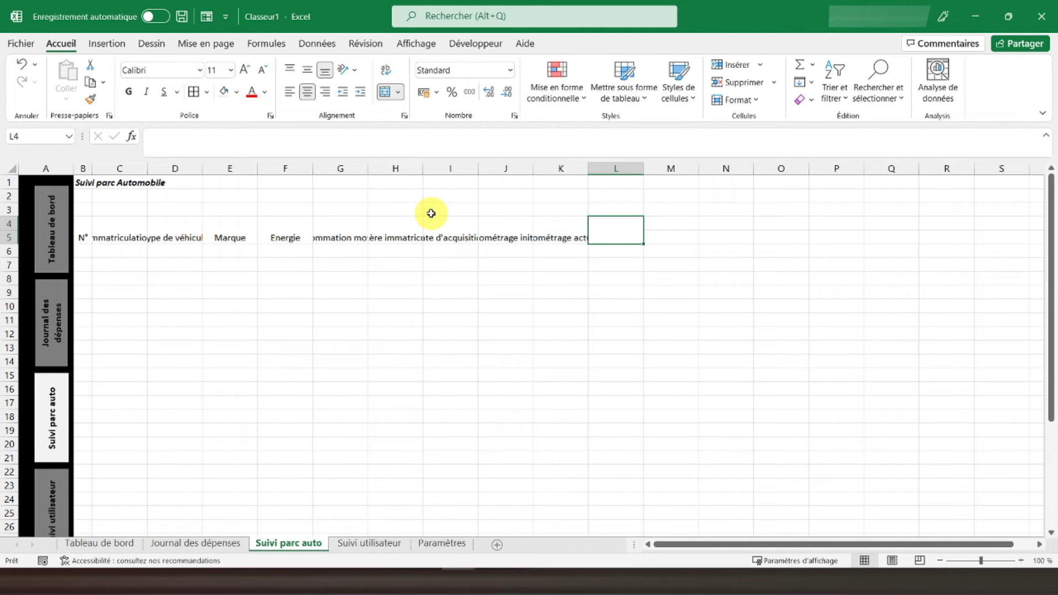
type("Date du dernier cont")
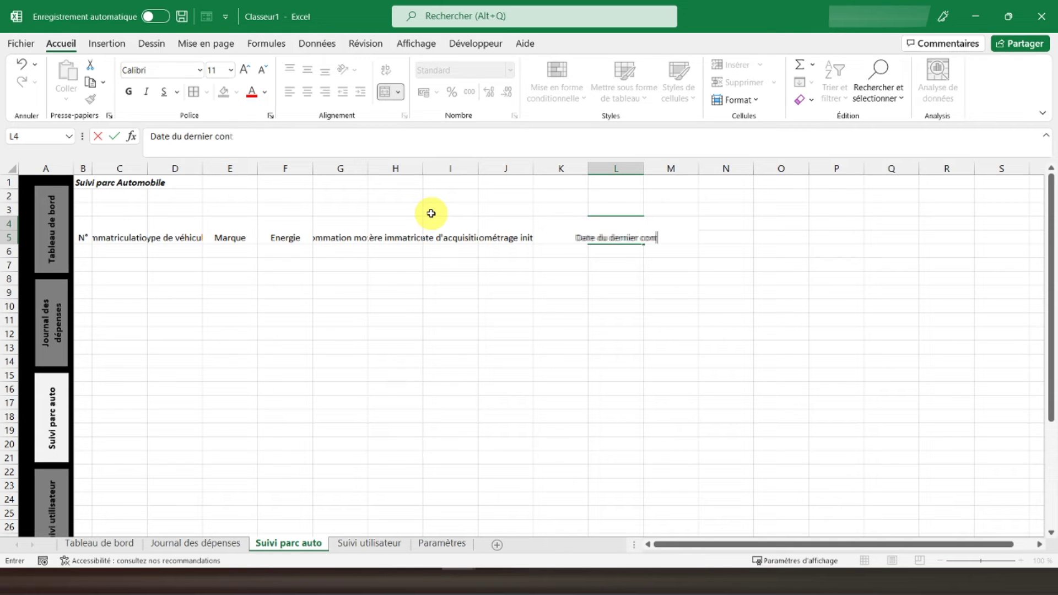
type("rôle tech")
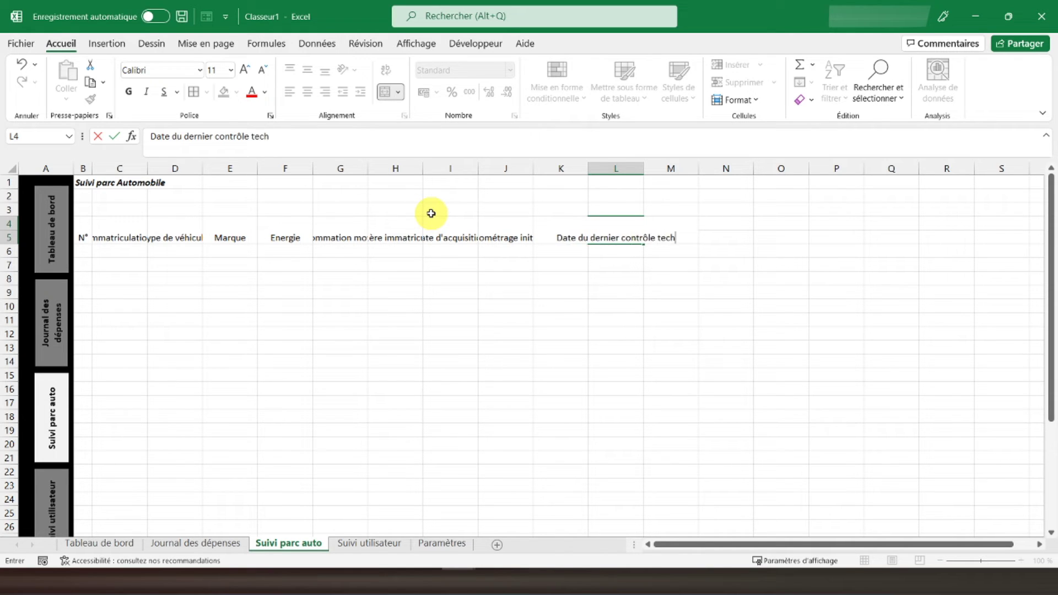
type("nique")
key("Return")
Copy the L4:L5 heading into M4:M5 and reword it as "Date du prochain contrôle technique".
key("Up")
key("ctrl+c")
key("Right")
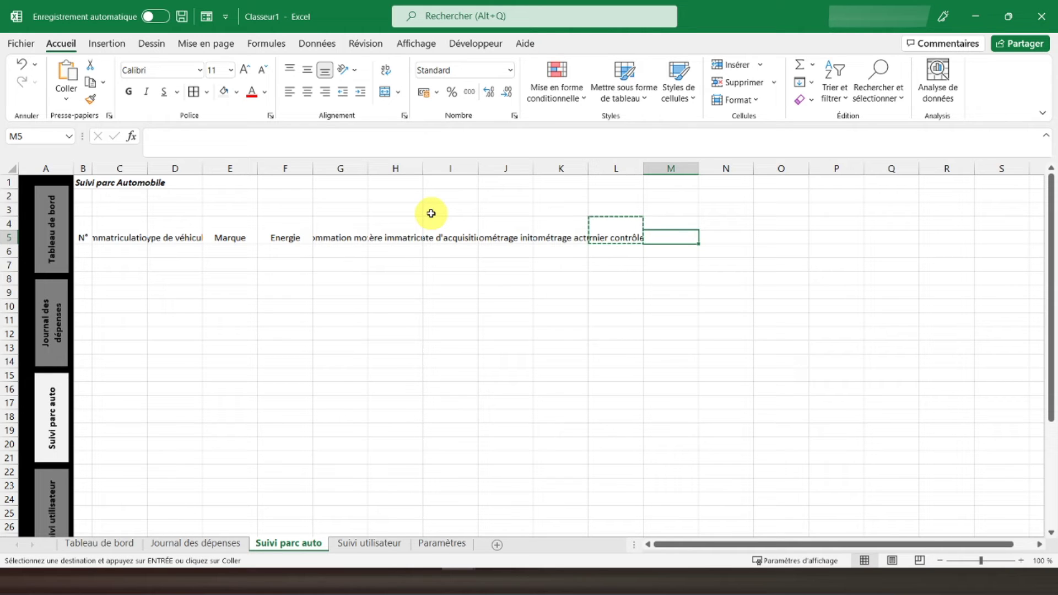
key("ctrl+v")
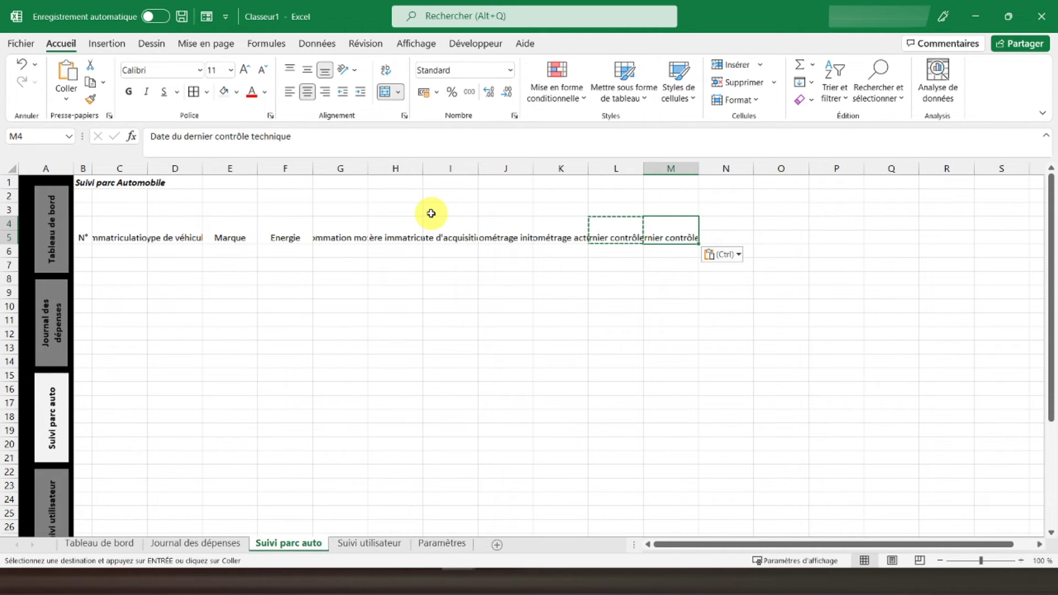
left_click(194, 136)
double_click(193, 135)
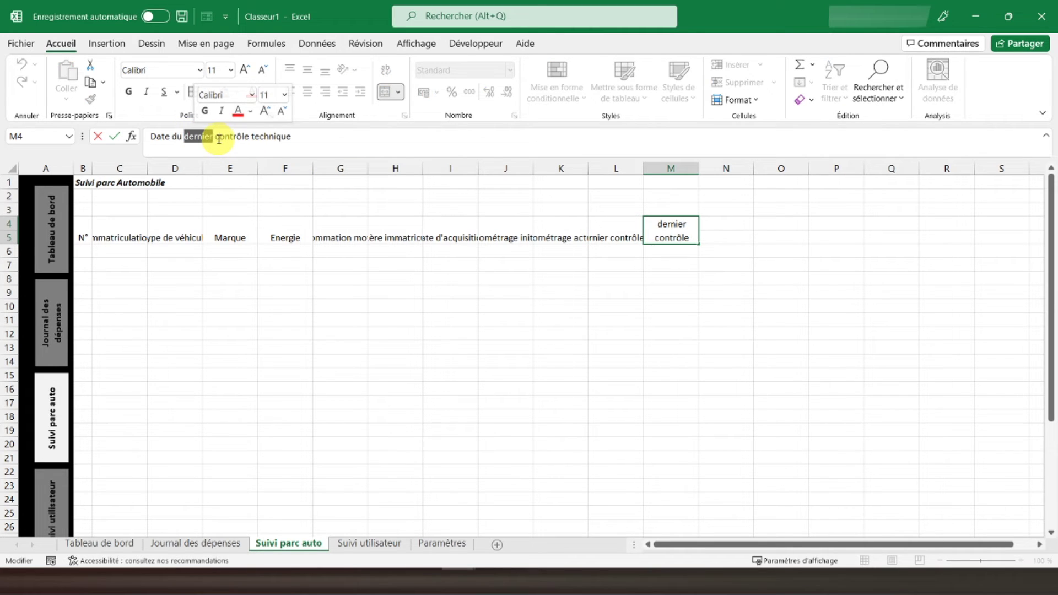
type("prochain")
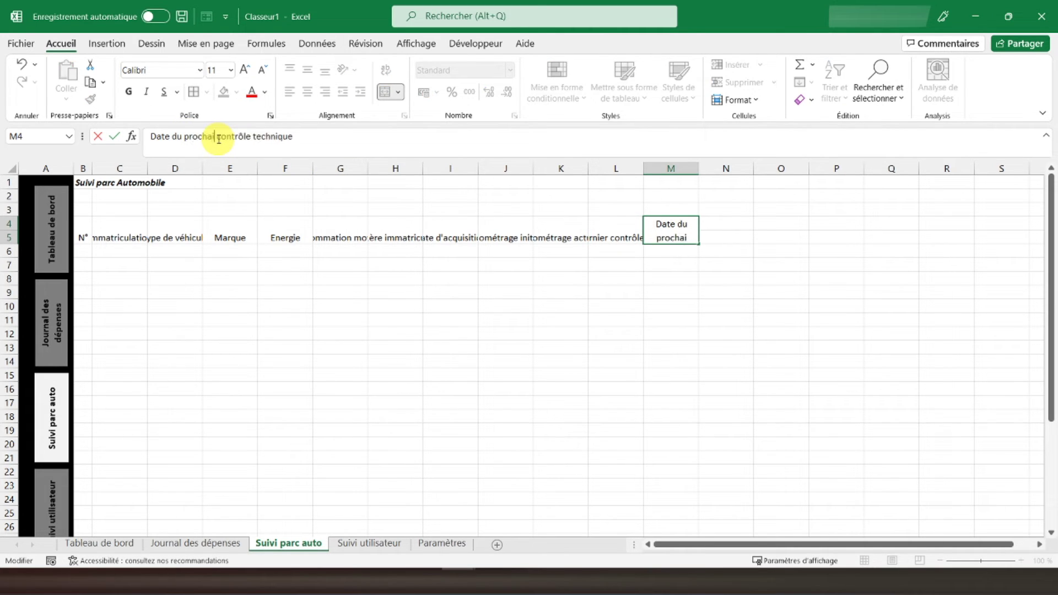
key("Return")
key("Up")
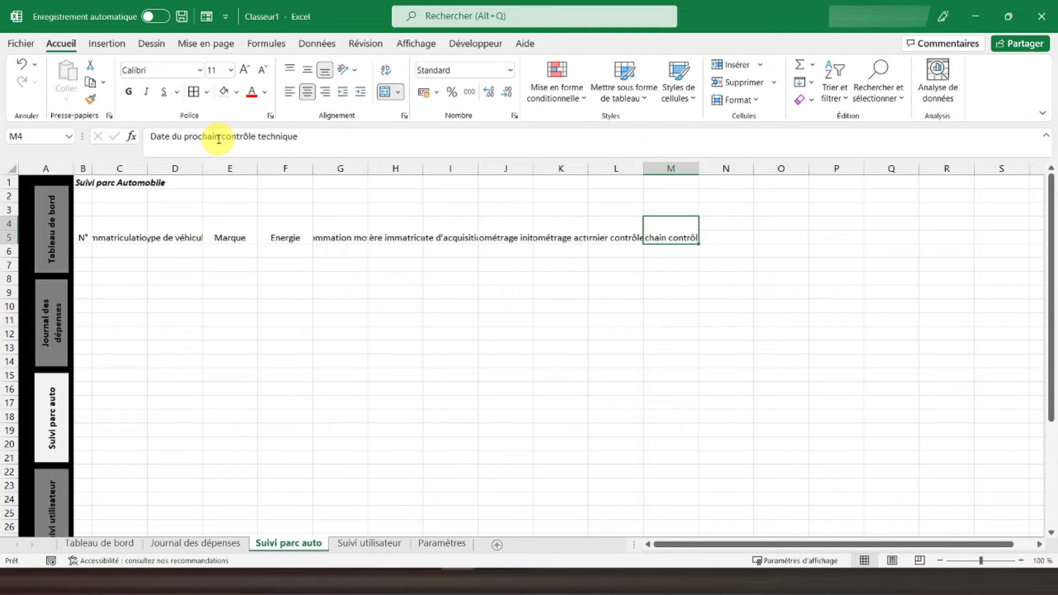
Enter the heading "Commentaires" in cell N5.
key("Right")
type("C")
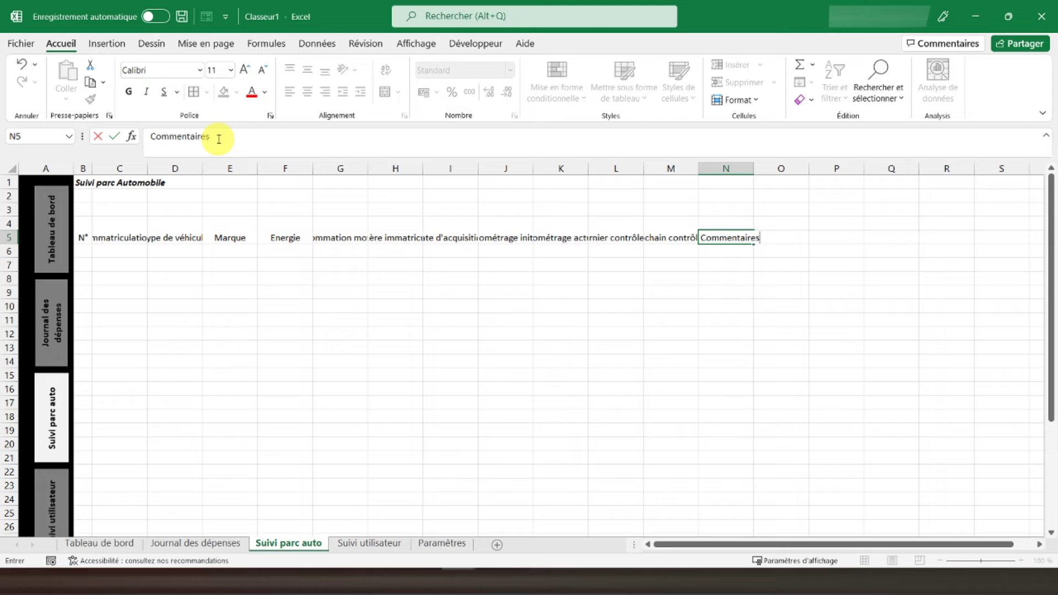
key("Tab")
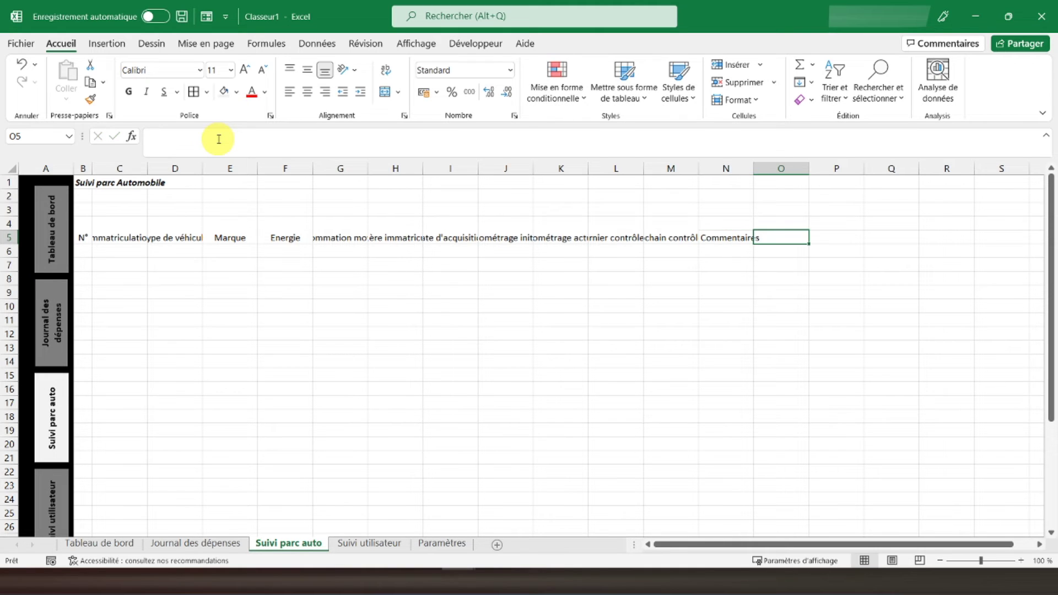
Enter "Intervention 1" in cell O5 and extend the numbered series across to "Intervention 5" in S5.
type("Inte")
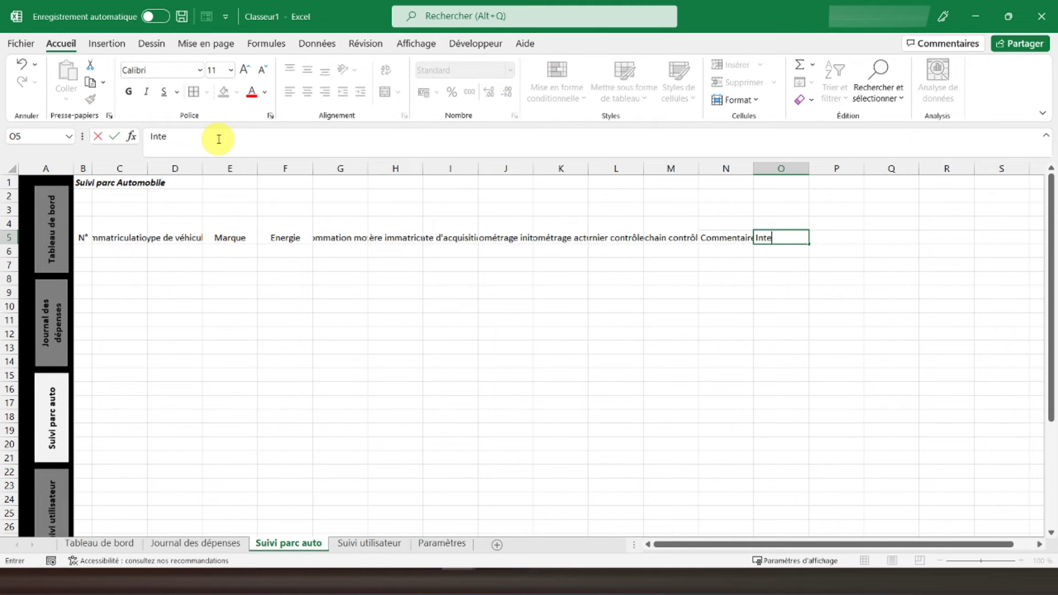
type("rvention 1")
key("Return")
left_click(771, 238)
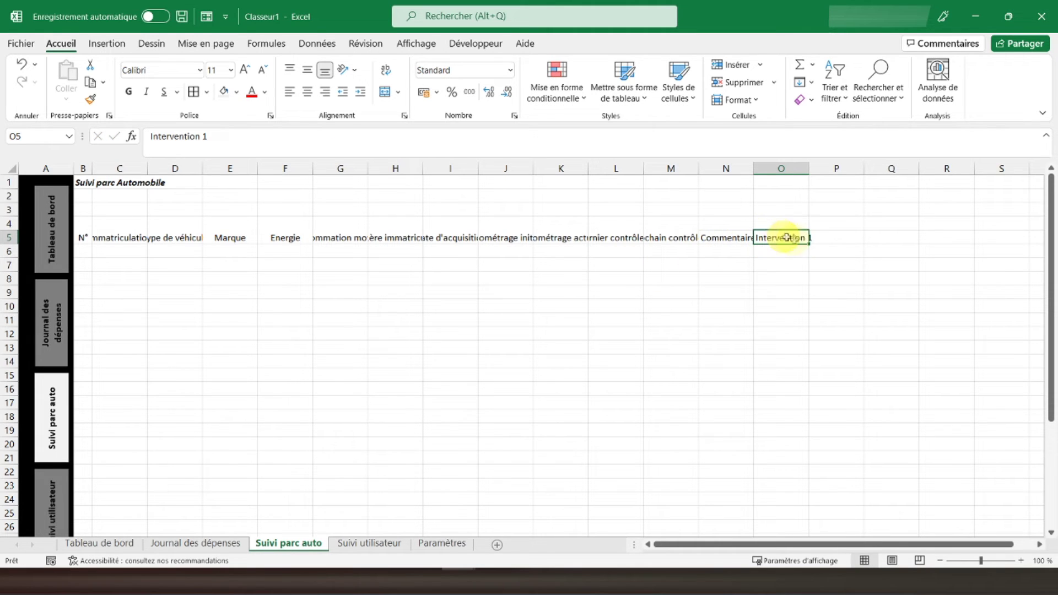
left_click_drag(810, 245, 1010, 235)
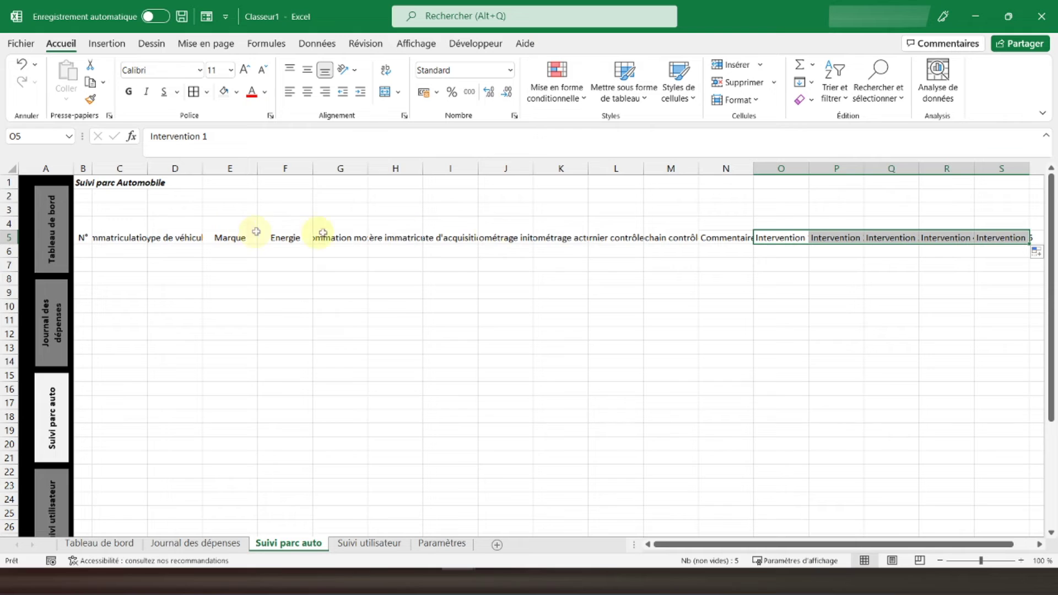
Merge and centre rows 4 and 5 separately in each column from N to S for the Commentaires and Intervention headings.
left_click(569, 230)
left_click_drag(721, 236, 723, 222)
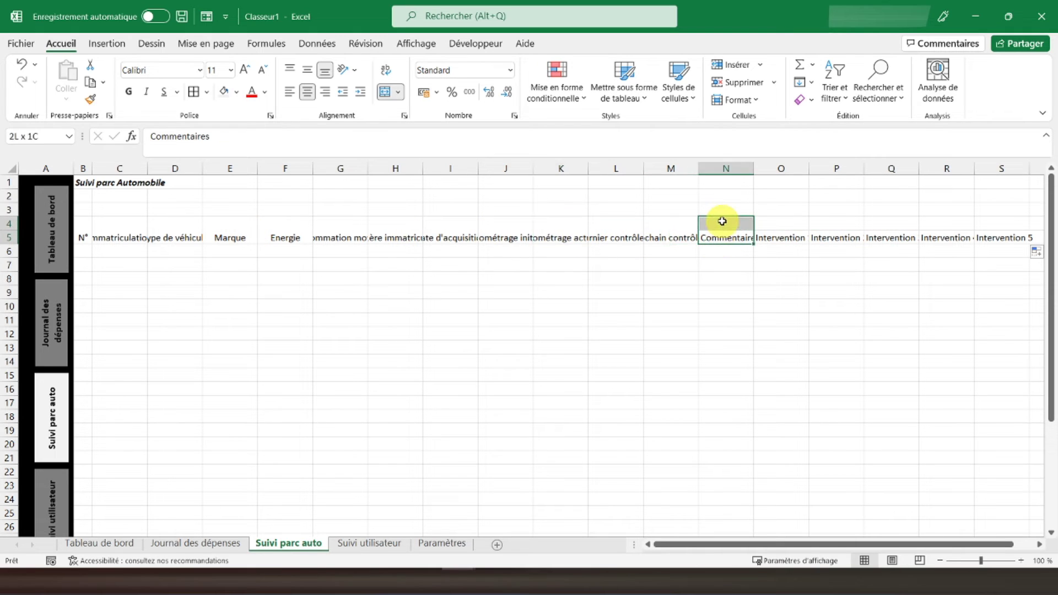
left_click(387, 96)
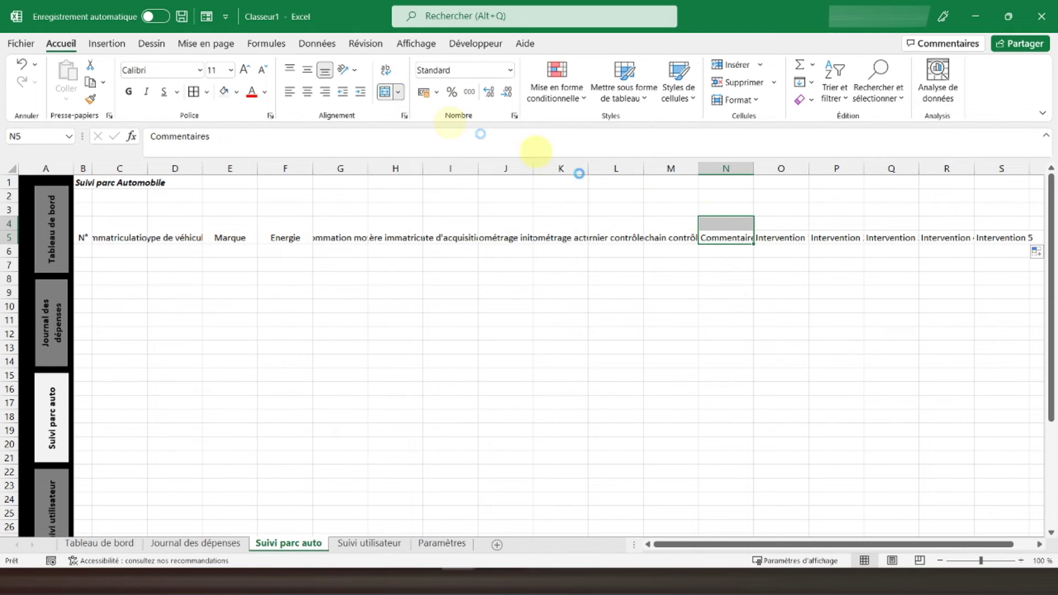
left_click_drag(784, 246, 997, 225)
key("F4")
key("F4")
key("F4")
key("F4")
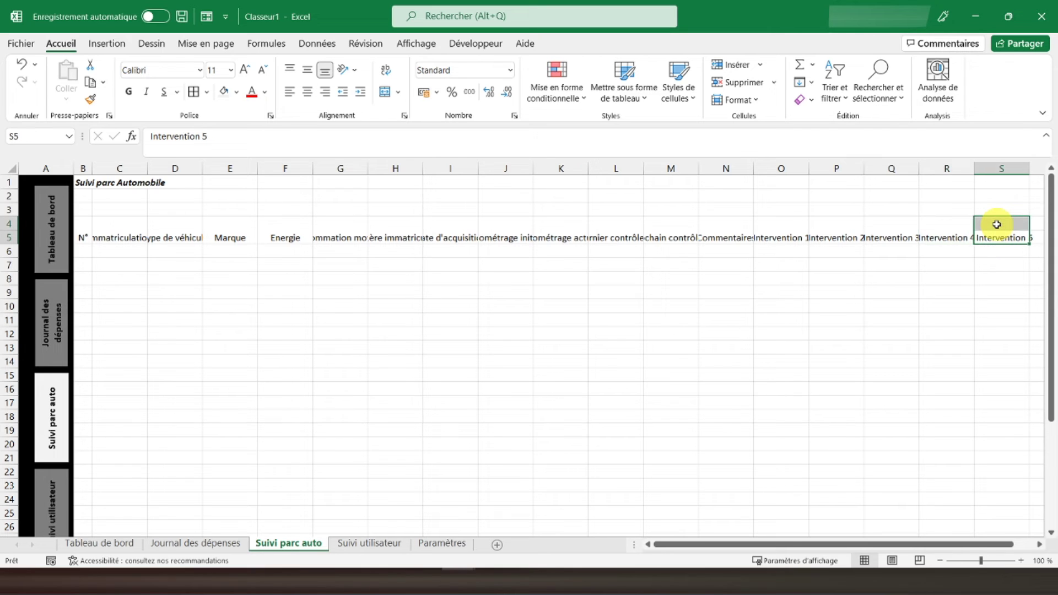
key("F4")
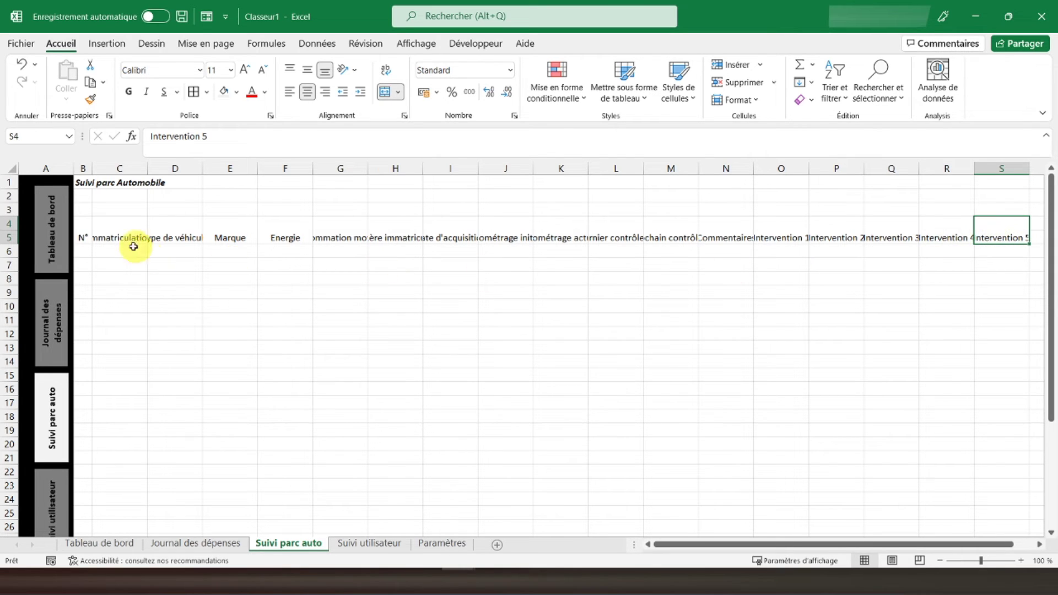
Give the heading cells B4:S5 a grey fill and centre their text vertically.
left_click_drag(83, 230, 1018, 237)
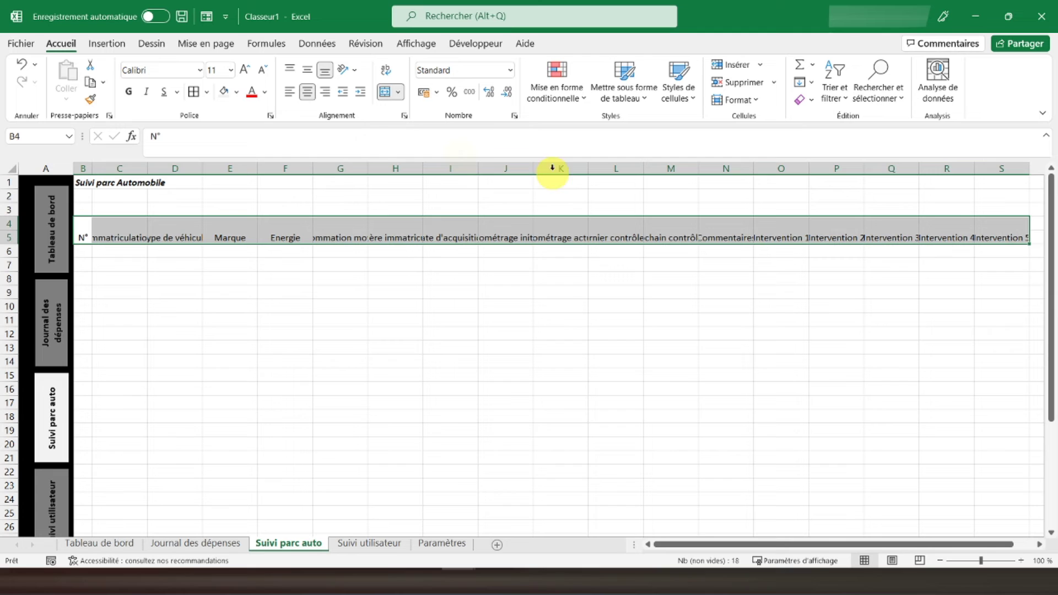
left_click(238, 94)
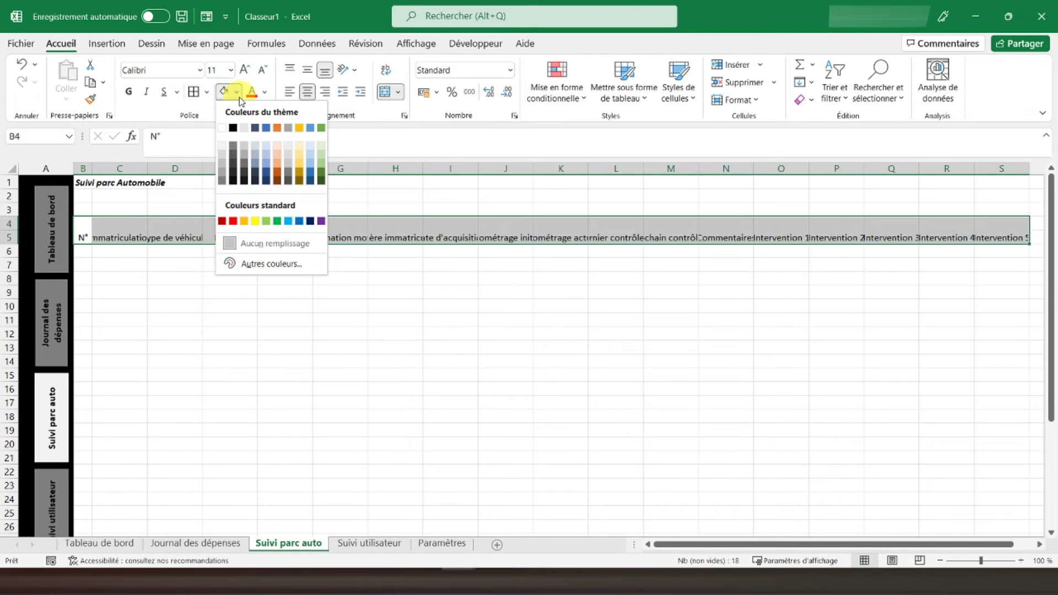
left_click(239, 144)
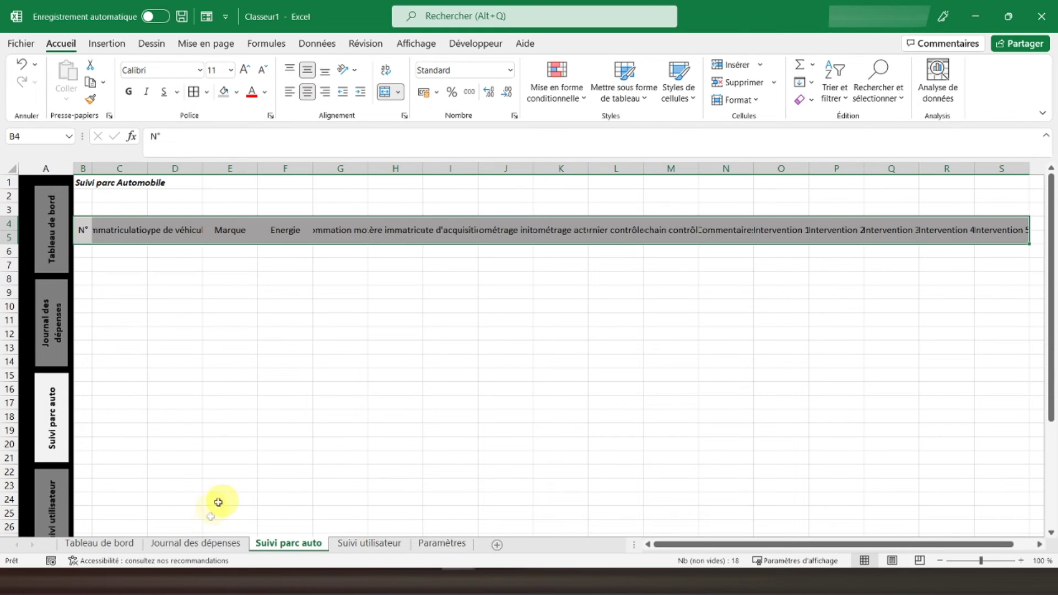
Check the heading fill colour on the Journal des dépenses sheet and apply the same light grey to B4:S5 on Suivi parc auto.
left_click(203, 544)
left_click(101, 231)
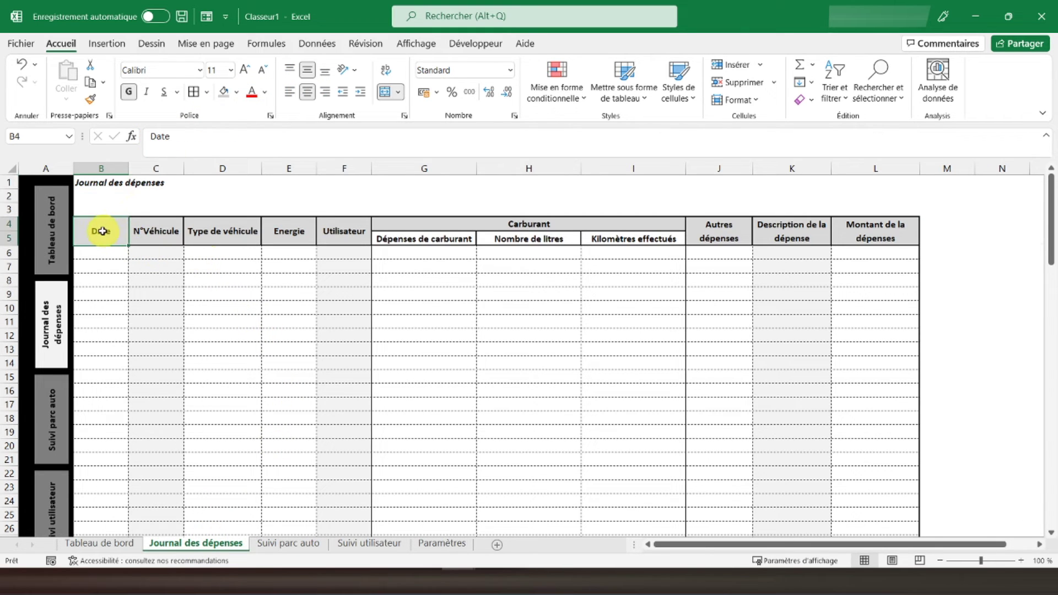
left_click(238, 95)
left_click(238, 95)
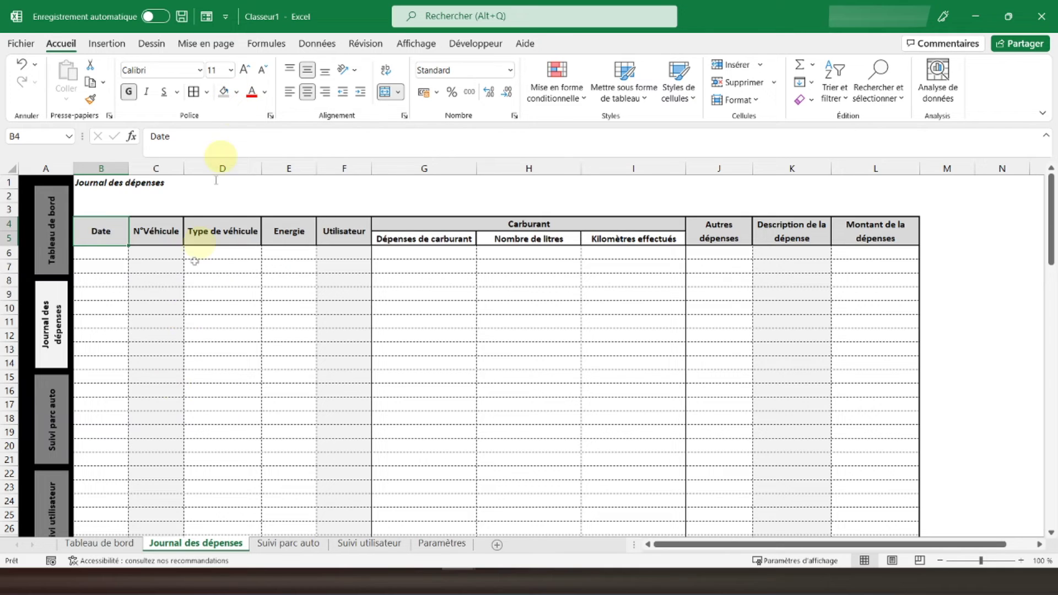
left_click(287, 543)
left_click(238, 92)
left_click(222, 155)
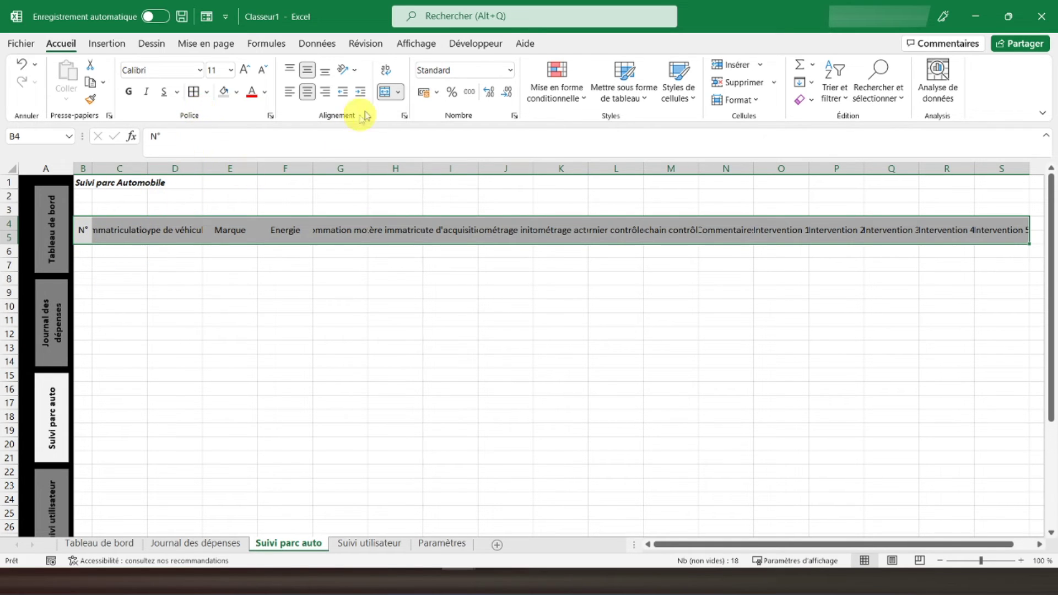
Wrap the text of the headings in B4:S5 and widen columns G, H, N and C to fit their headings.
left_click(386, 70)
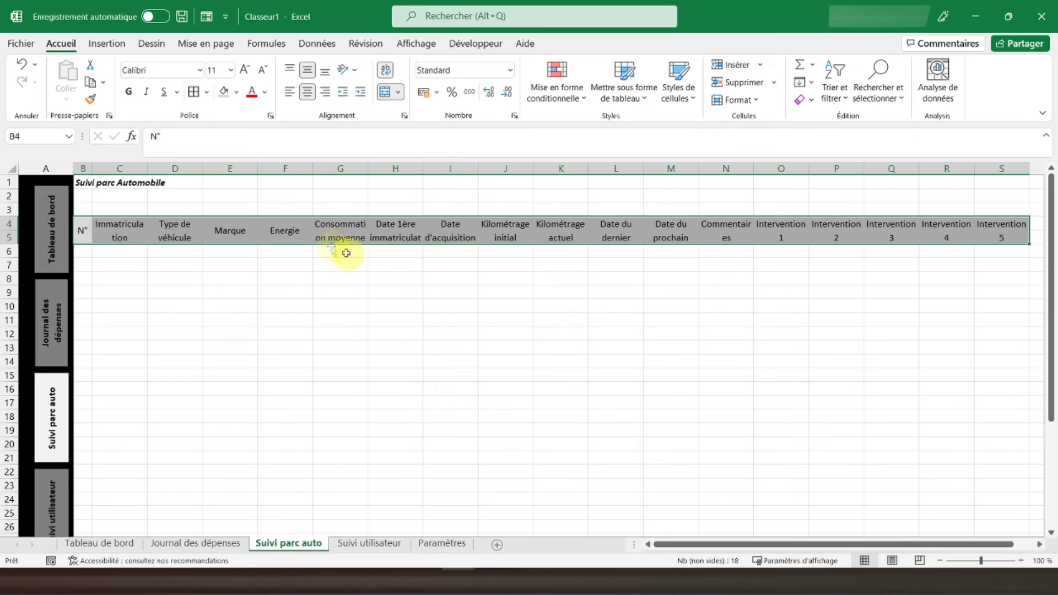
left_click(349, 228)
left_click_drag(365, 166, 475, 161)
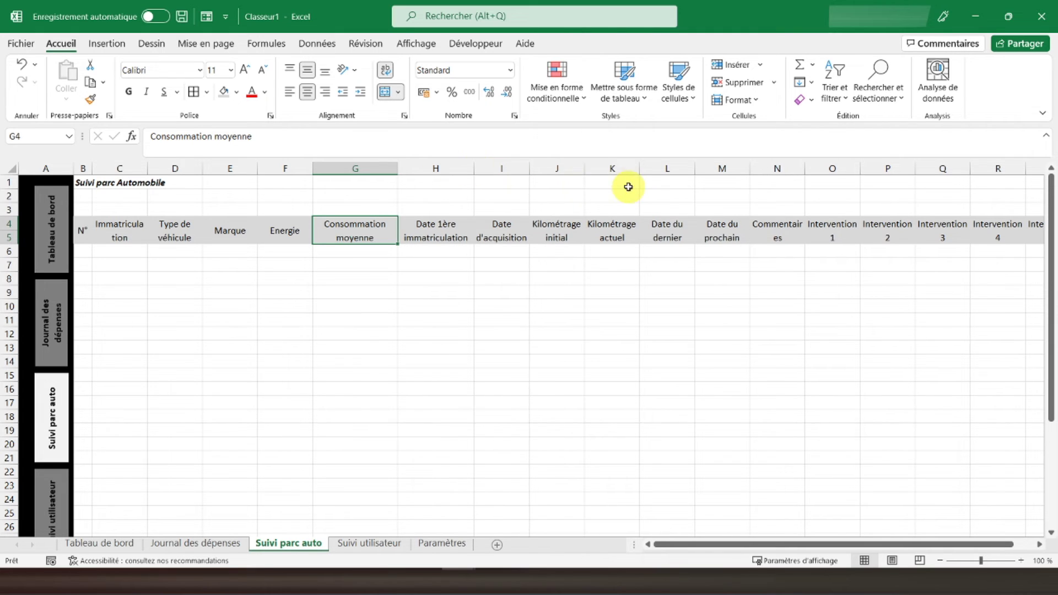
left_click_drag(805, 165, 816, 164)
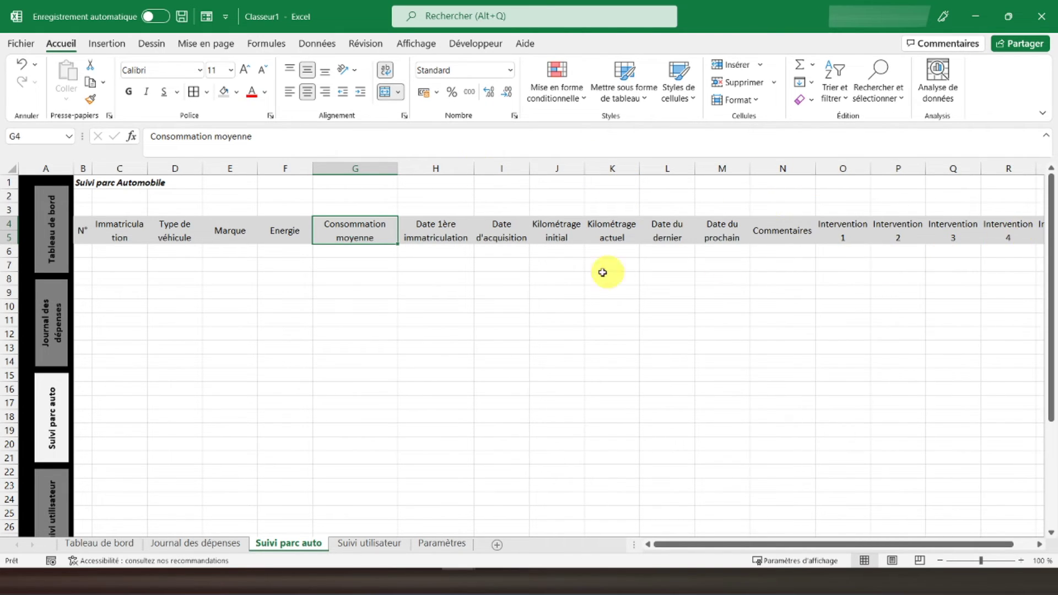
left_click_drag(147, 168, 172, 168)
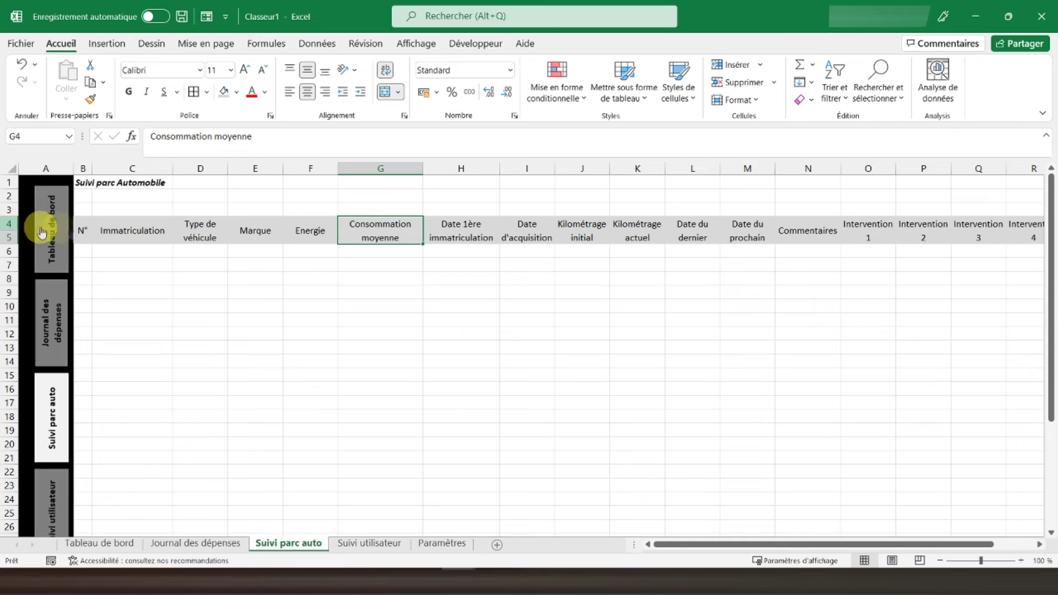
Make the headings in B4:S5 bold and apply thick solid outline and inside borders to them.
left_click_drag(89, 228, 938, 231)
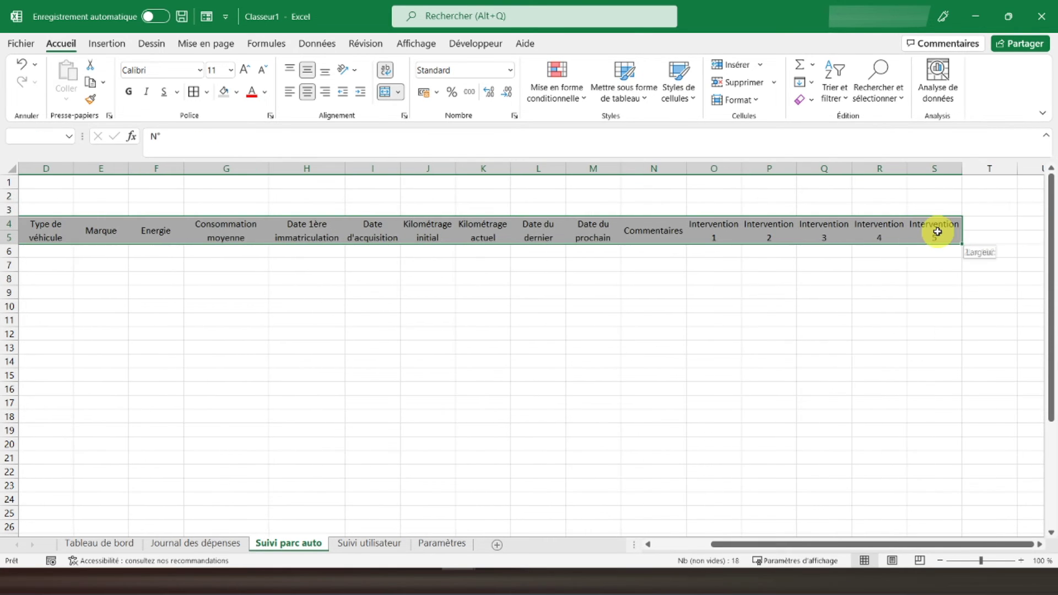
left_click(129, 92)
left_click(207, 97)
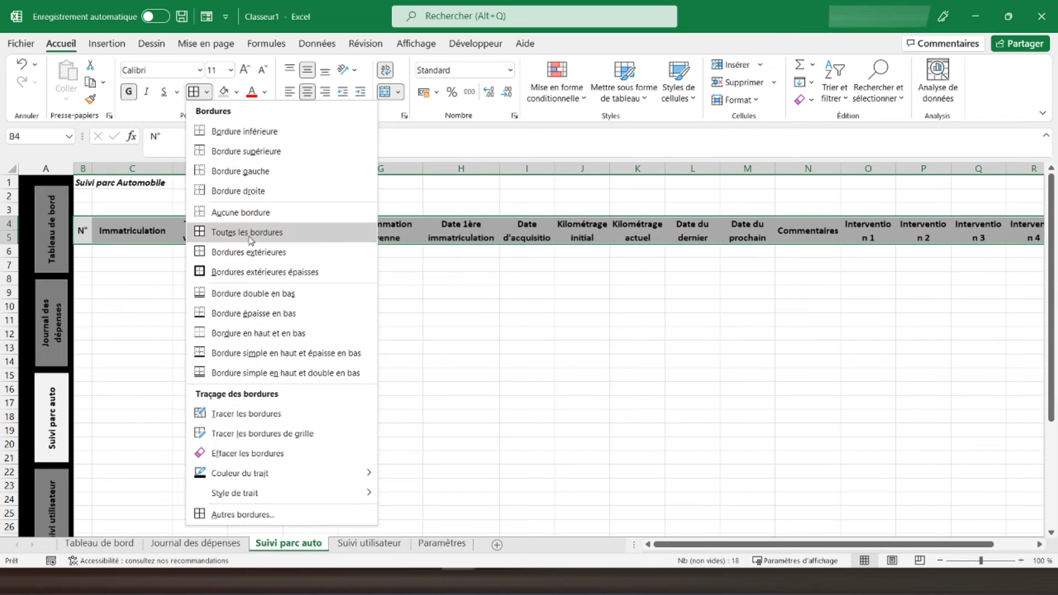
left_click(241, 513)
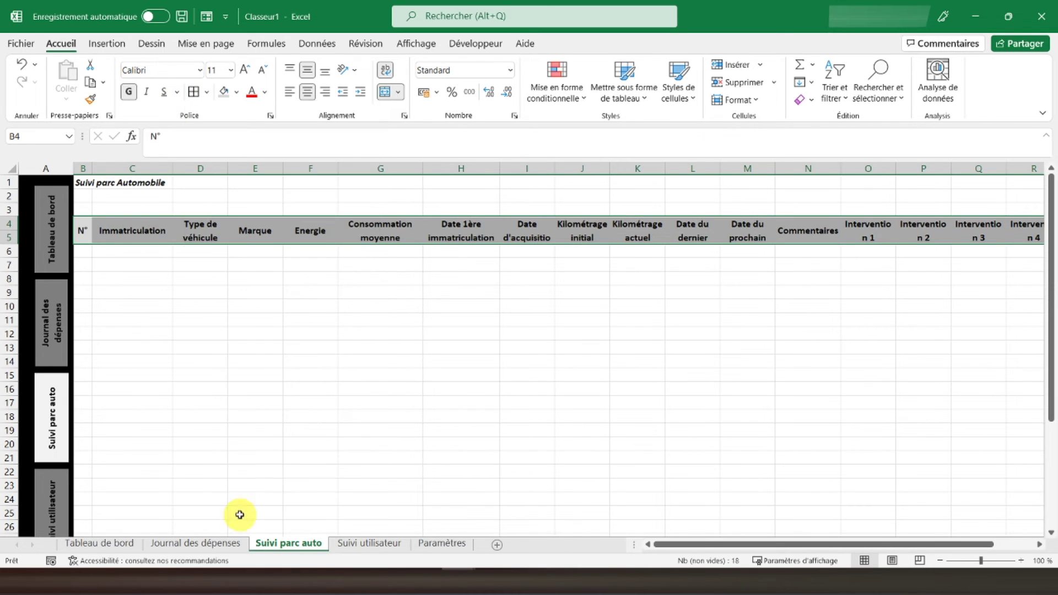
left_click(751, 161)
left_click(877, 106)
left_click(913, 105)
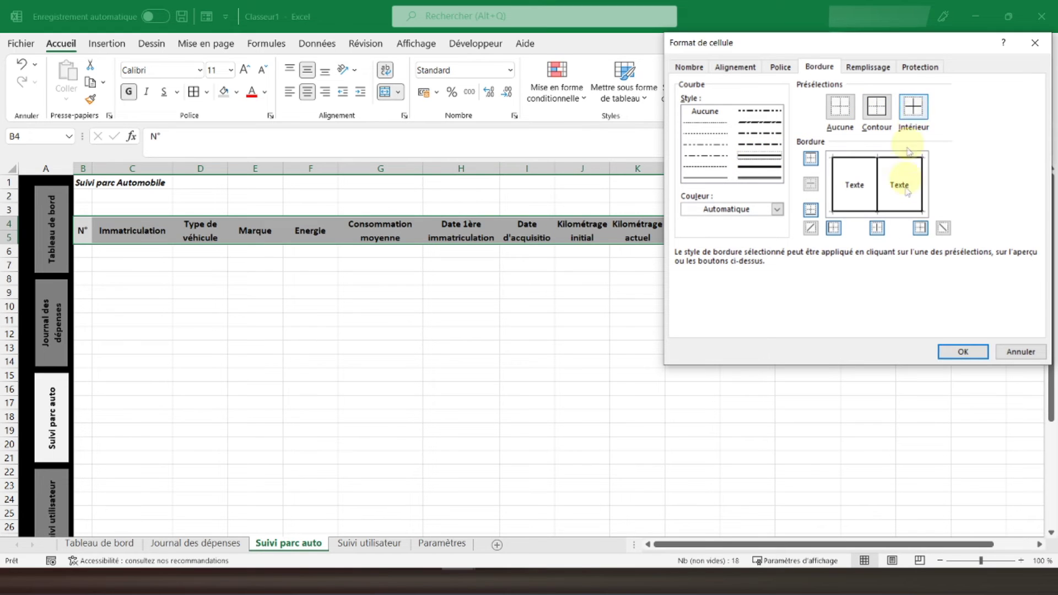
left_click(962, 352)
left_click(407, 291)
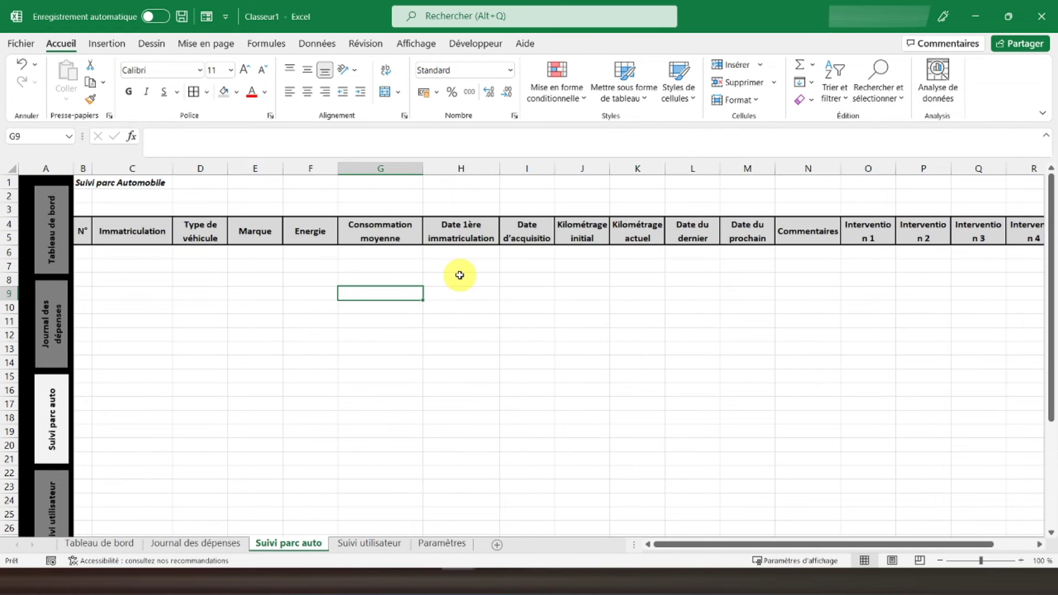
Apply thick outside borders to cells B6:B30 below the N° heading.
left_click_drag(83, 248, 91, 475)
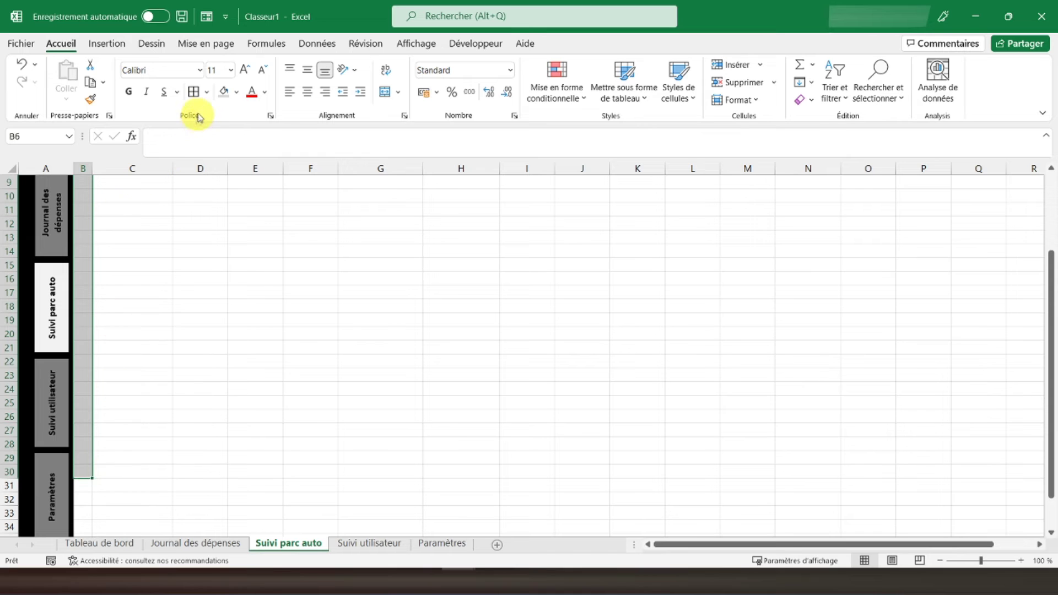
left_click(206, 92)
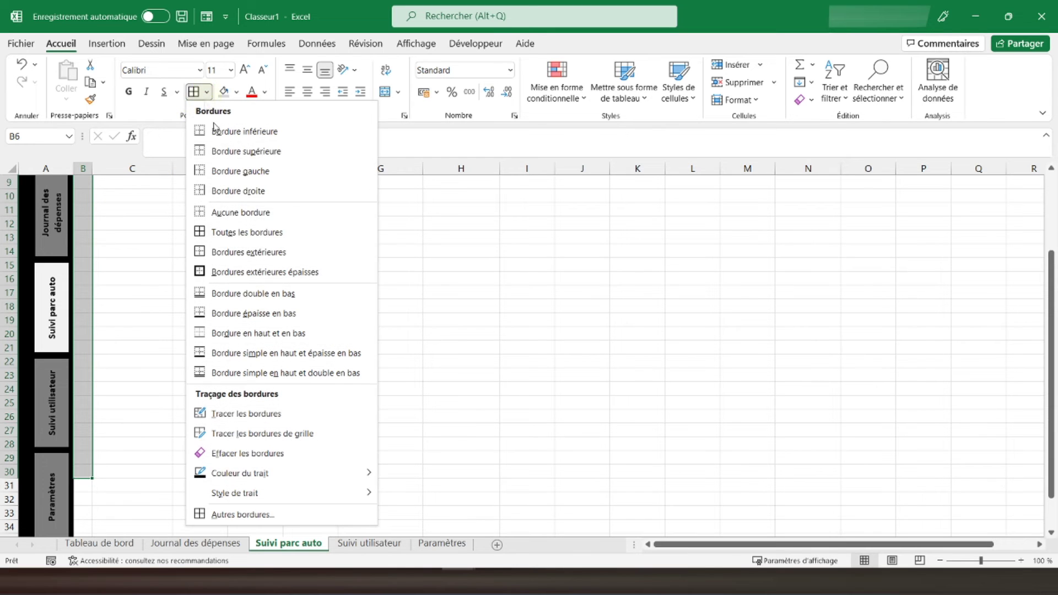
left_click(232, 273)
scroll(170, 274, "up", 3)
Enter 1 in B6 and make it bold and horizontally centred.
left_click(82, 253)
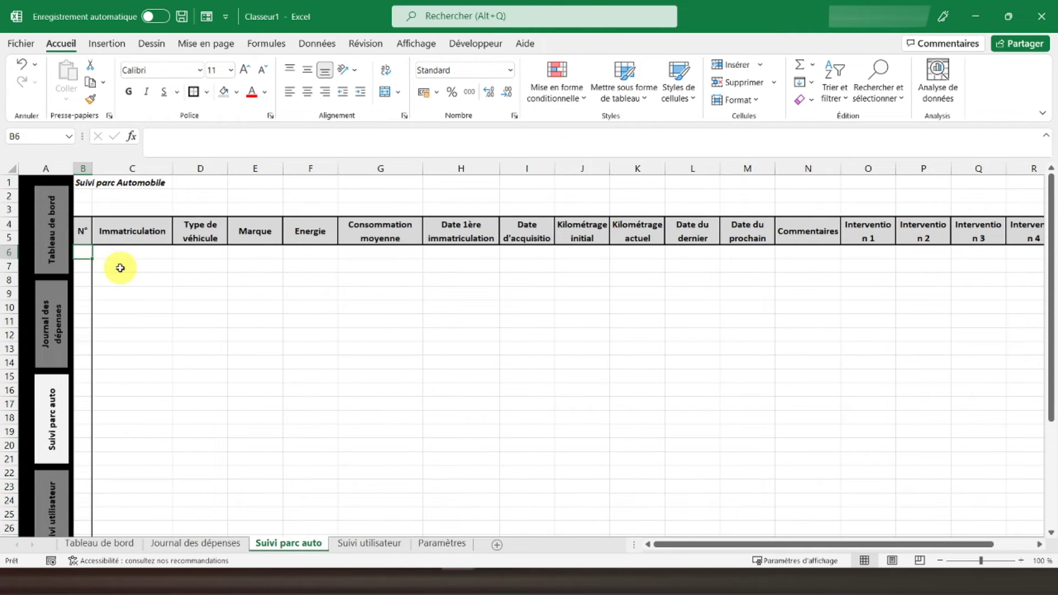
type("1")
key("Return")
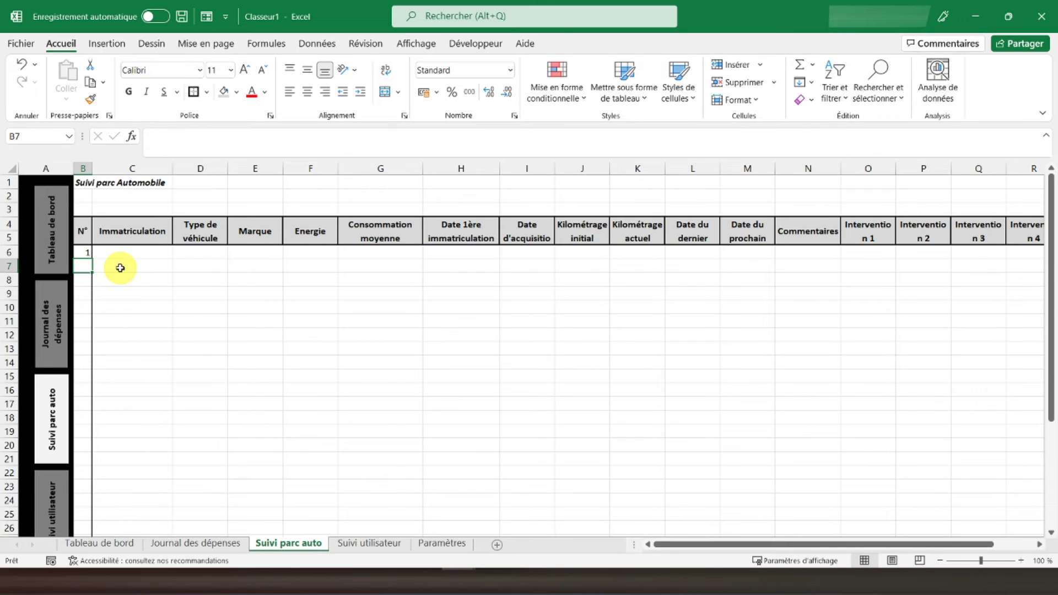
left_click(84, 252)
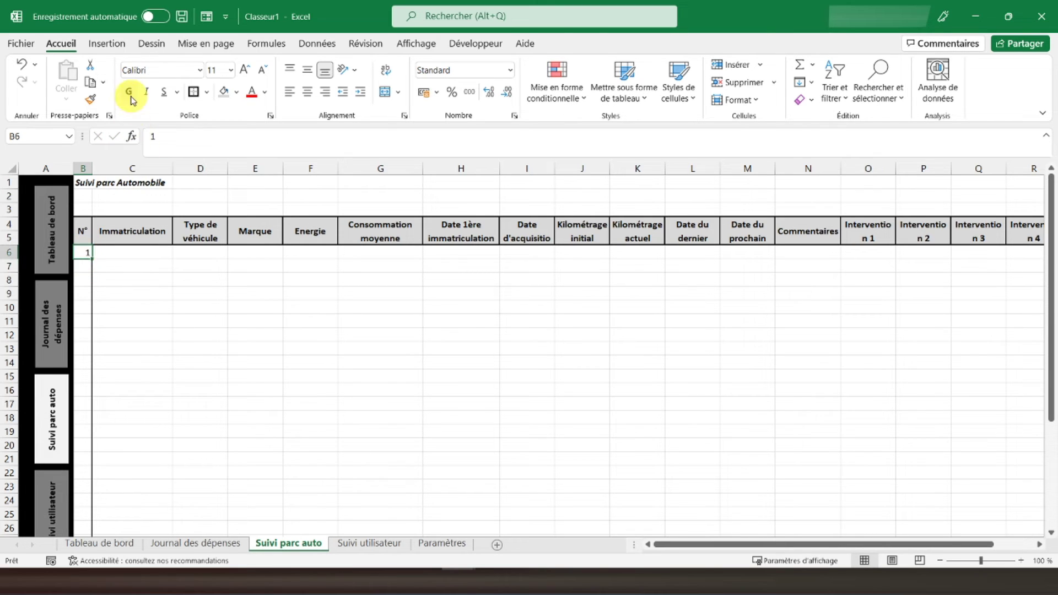
left_click(307, 91)
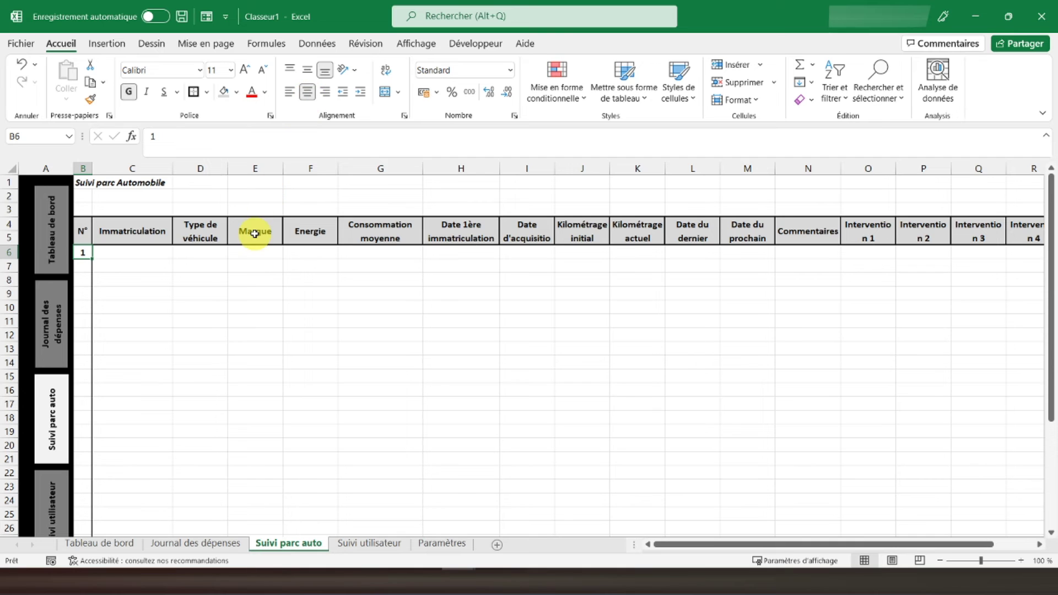
Fill the N° column from B6 to B30 as a series from 1 to 25, with thick borders around each cell.
scroll(175, 316, "down", 1)
scroll(175, 316, "down", 2)
scroll(140, 265, "up", 3)
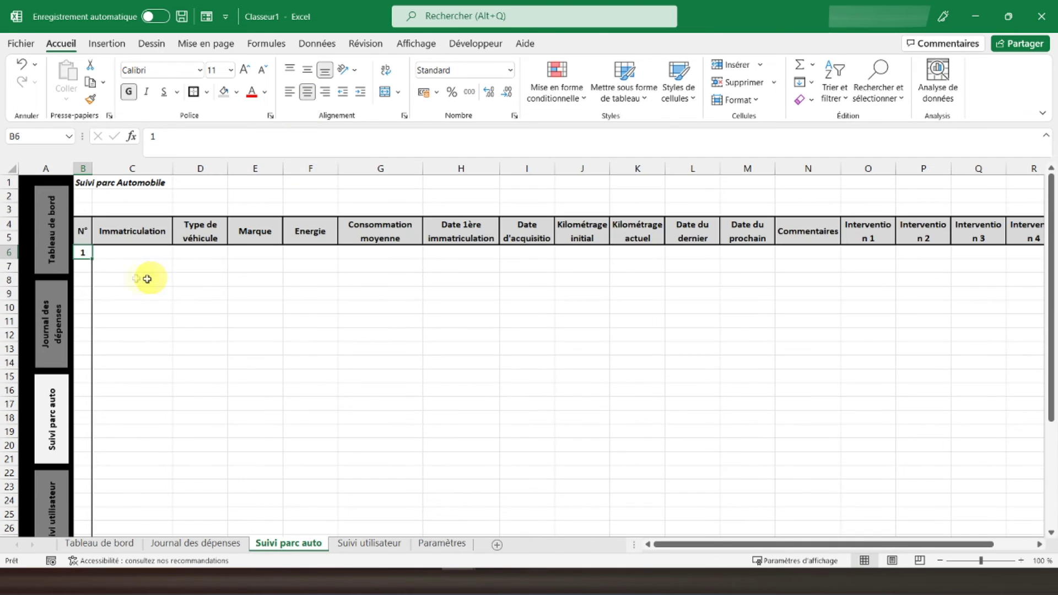
left_click_drag(93, 260, 81, 349)
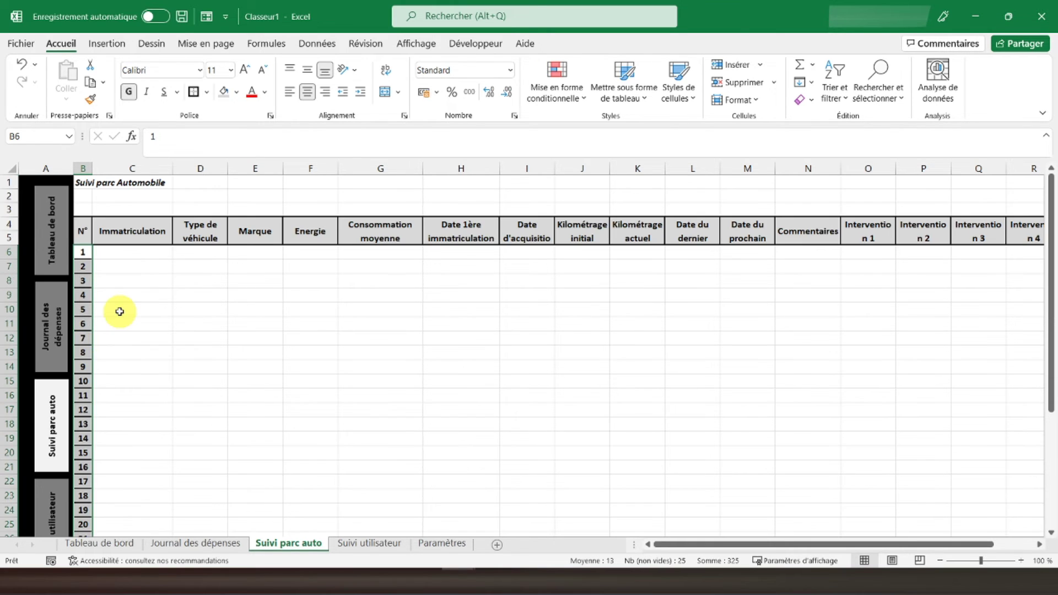
left_click(83, 255)
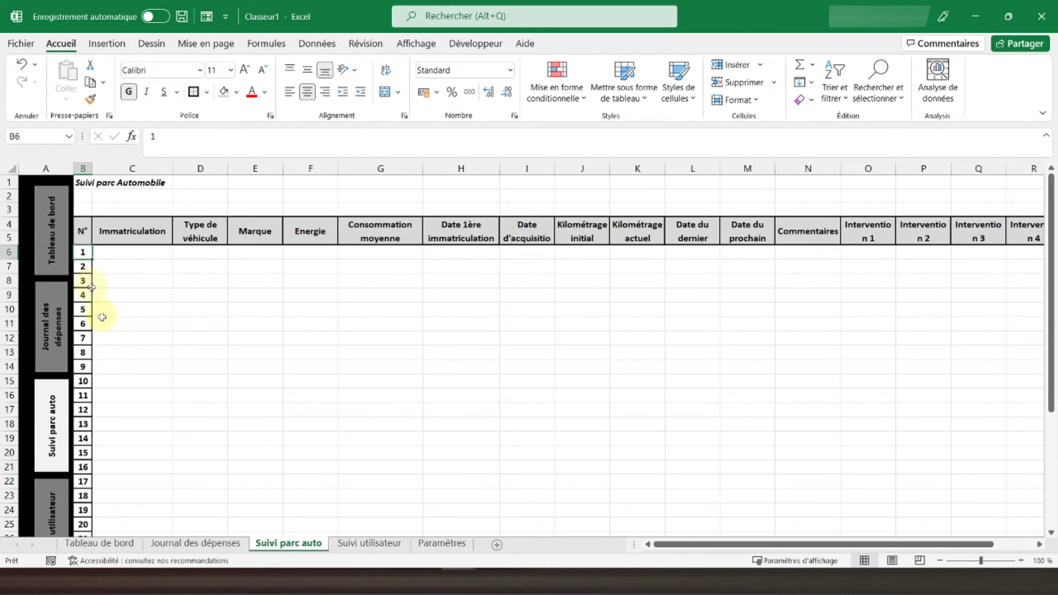
Extend the N° numbering down to B35 as an incremented series ending at 30, and apply thick outside borders to B35.
scroll(121, 384, "down", 6)
left_click(83, 338)
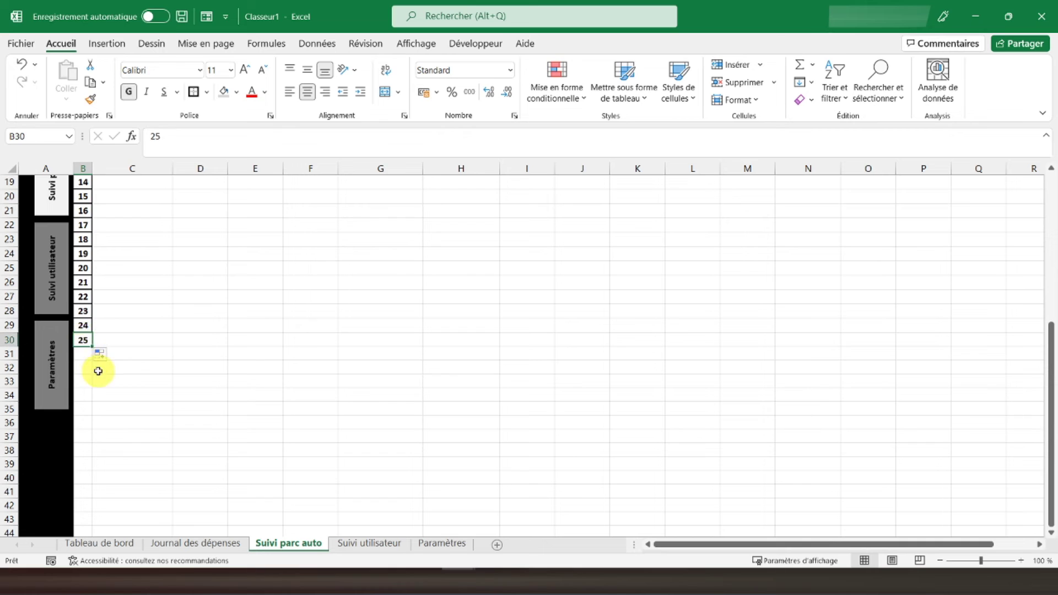
left_click_drag(93, 348, 92, 417)
left_click(98, 423)
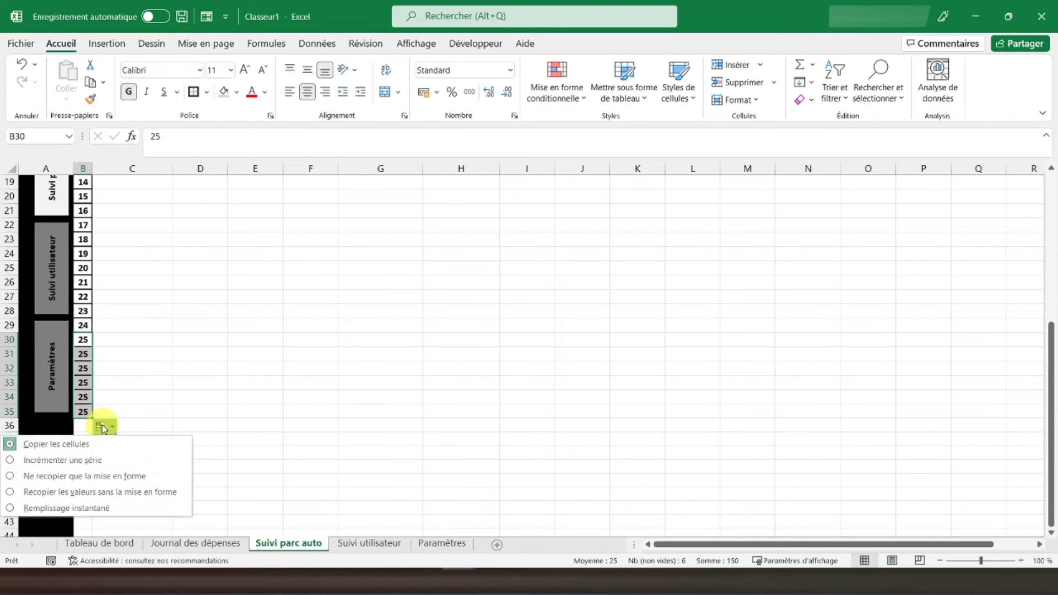
left_click(94, 458)
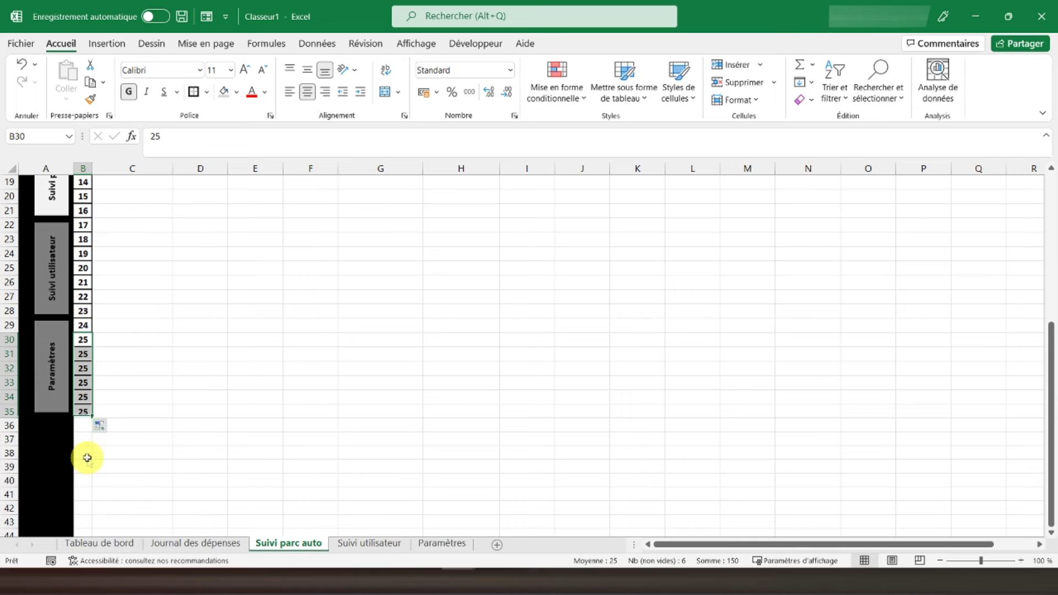
left_click(160, 354)
scroll(138, 397, "up", 2)
left_click(82, 496)
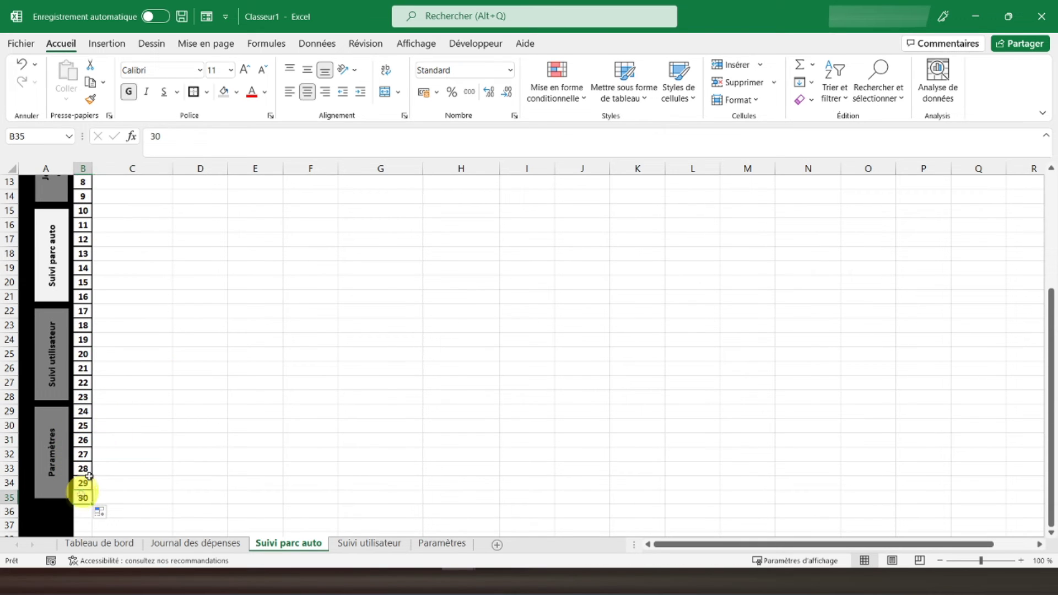
left_click(193, 94)
Apply thick outside borders to the table body C6:S35.
scroll(216, 313, "up", 3)
scroll(217, 312, "up", 1)
left_click_drag(111, 253, 959, 518)
scroll(949, 318, "up", 3)
left_click_drag(921, 249, 122, 492)
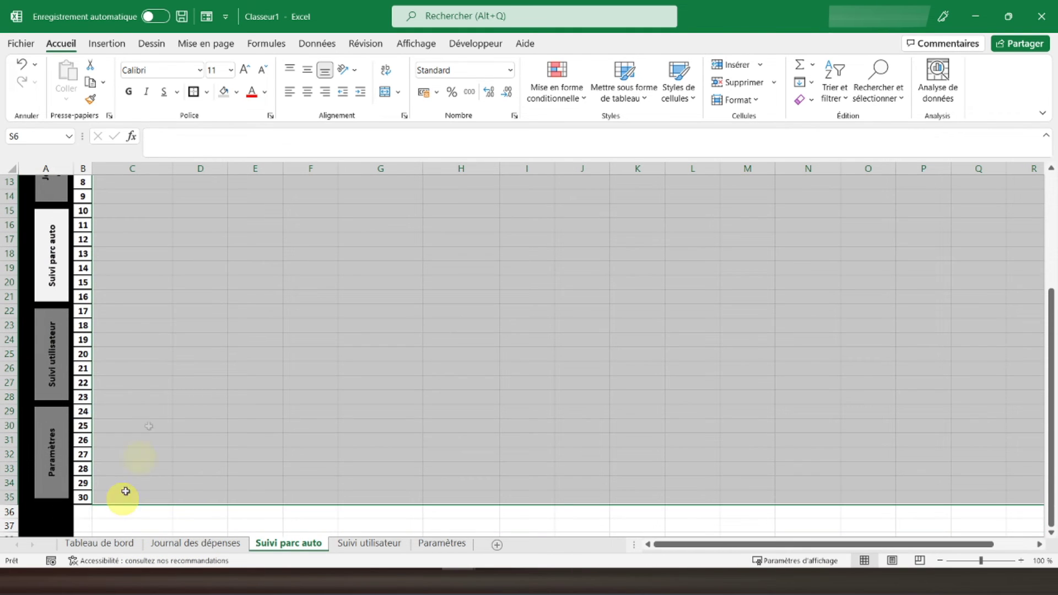
left_click(193, 92)
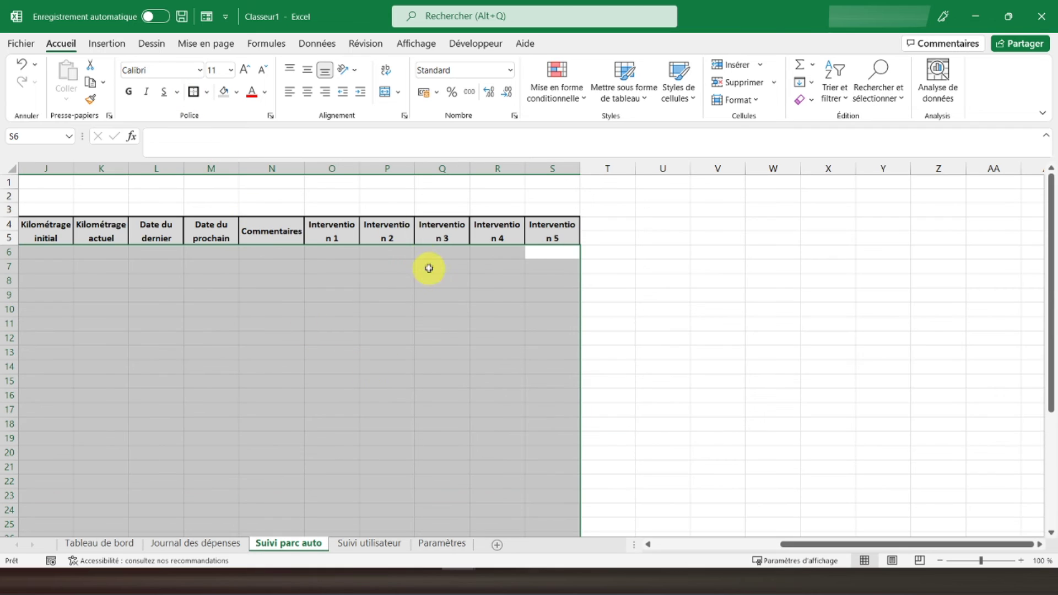
Add dashed horizontal and vertical inside borders to the table body C6:S35.
left_click(206, 92)
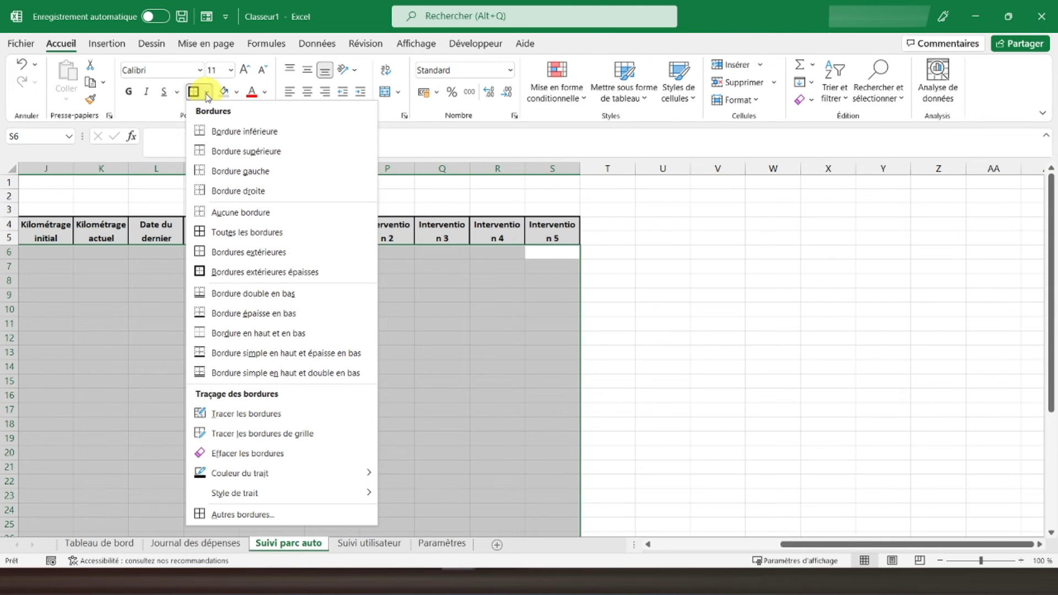
left_click(239, 514)
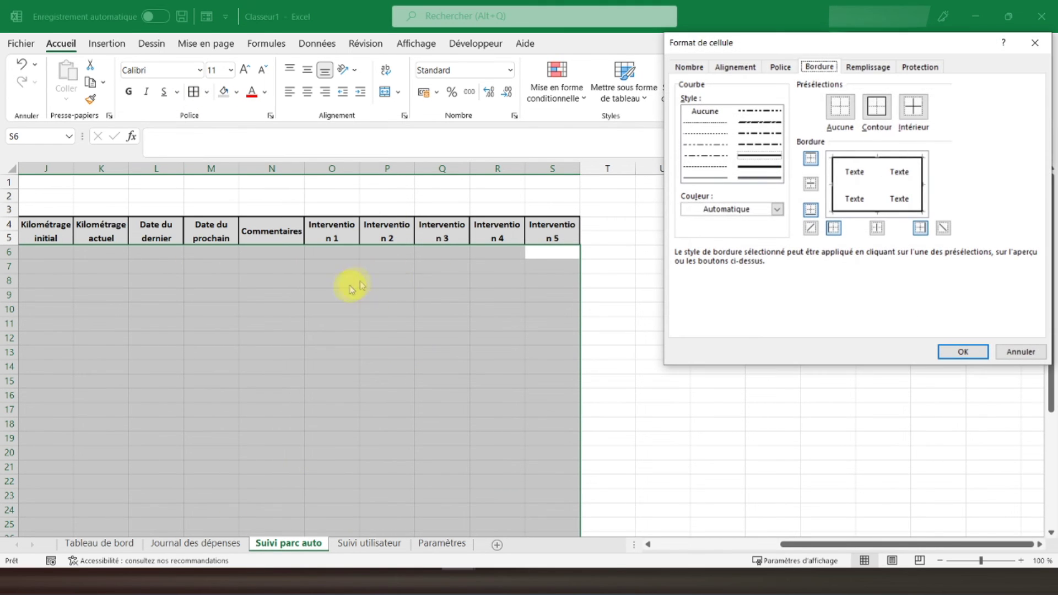
left_click(706, 122)
left_click(834, 185)
left_click(876, 178)
left_click(964, 351)
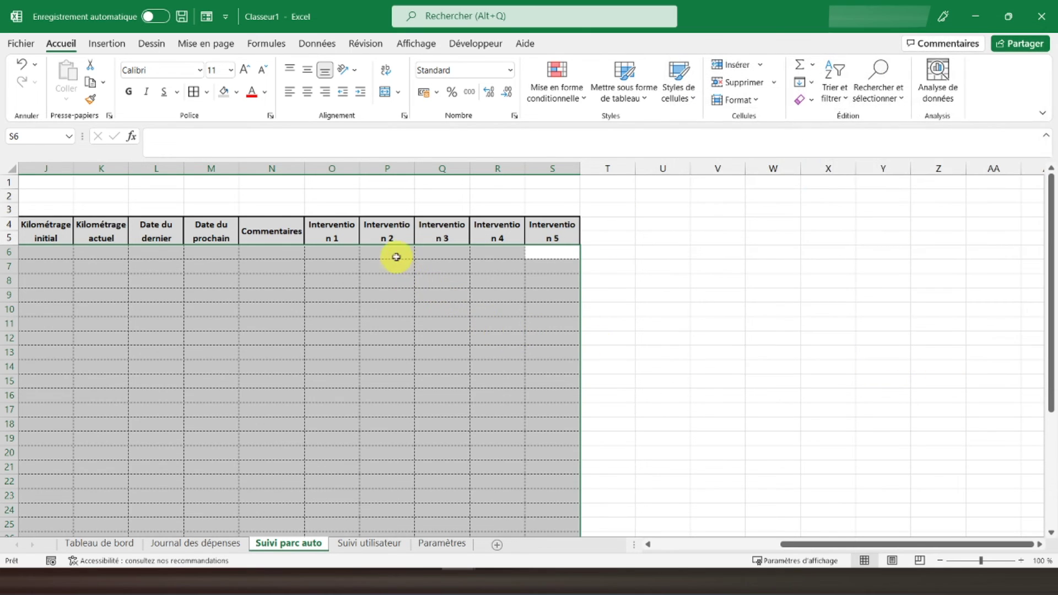
left_click(395, 254)
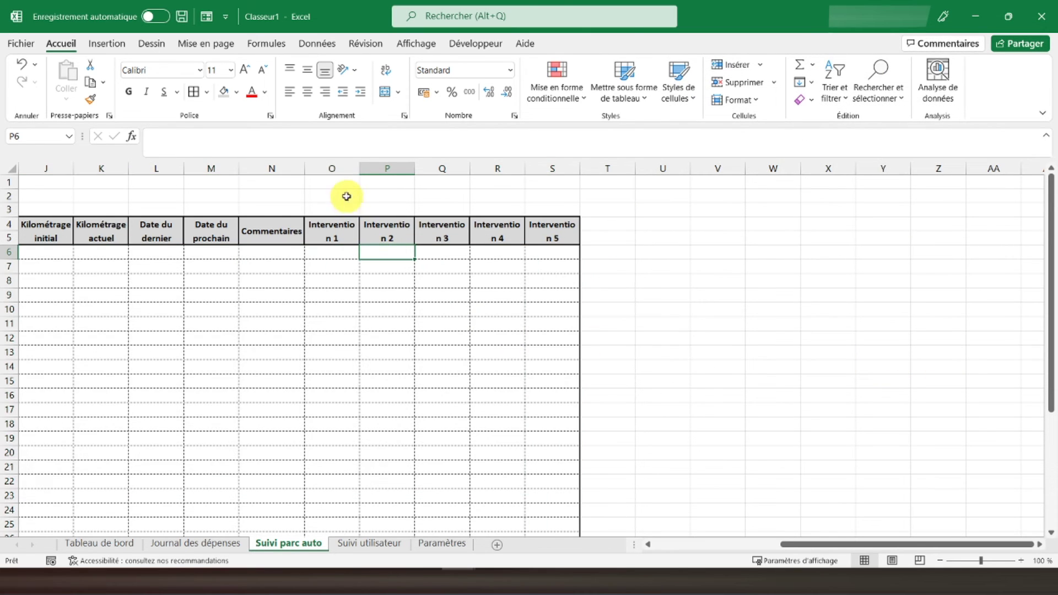
Fit the widths of columns O to S to the Intervention 1 to Intervention 5 headings.
double_click(359, 168)
double_click(428, 170)
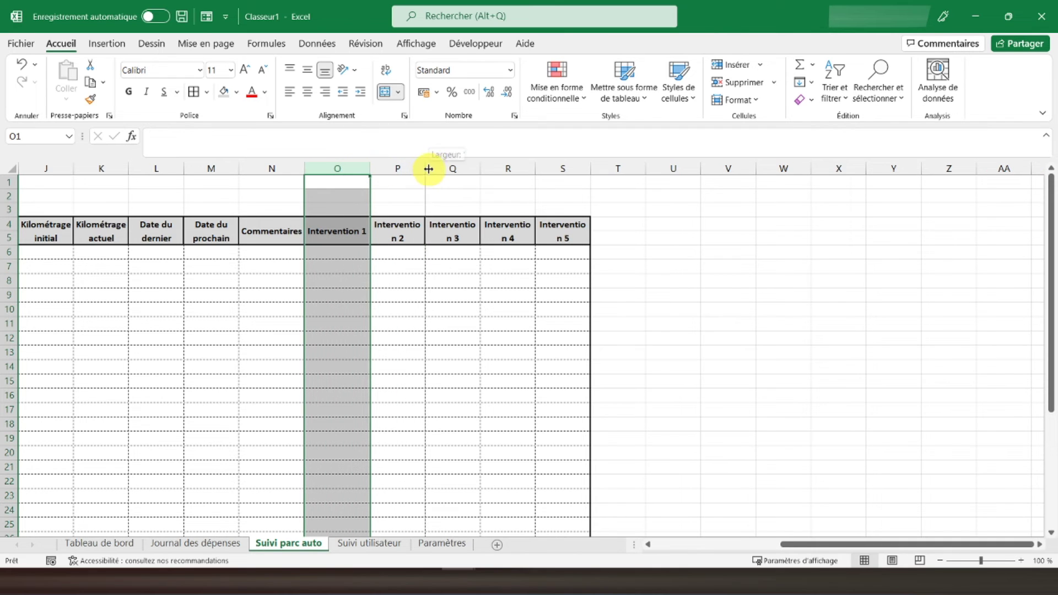
double_click(492, 168)
double_click(556, 168)
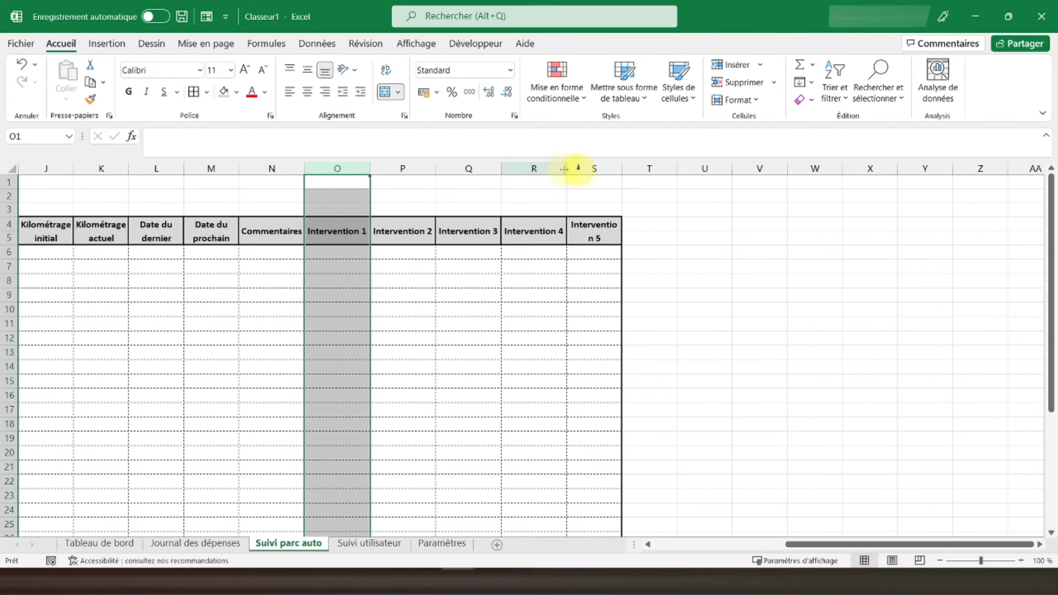
double_click(622, 166)
left_click(197, 232)
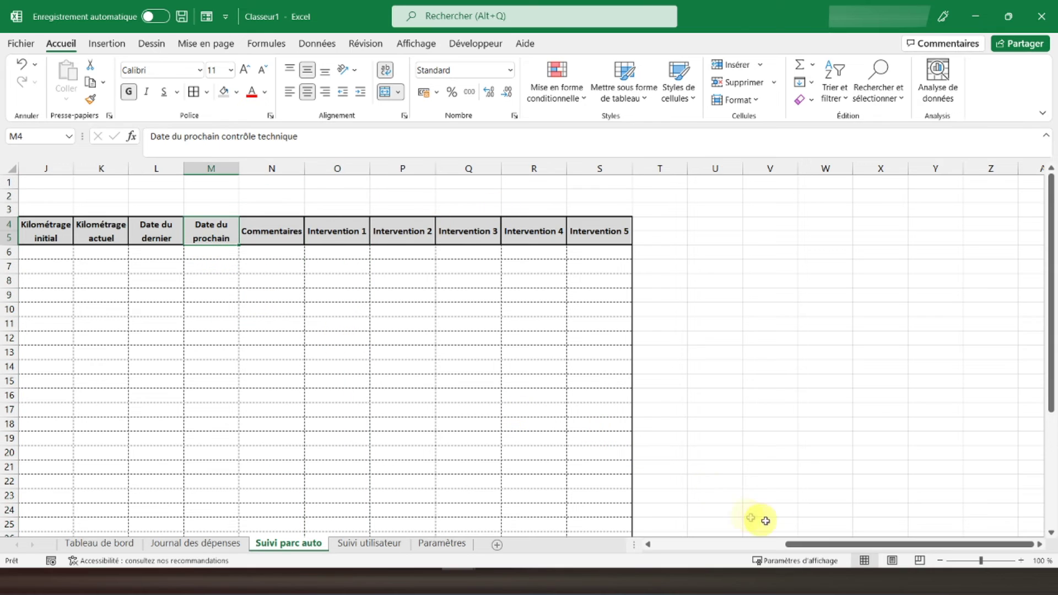
Fill the Type de véhicule, Marque and Energie cells D6:F35 with a light grey.
left_click_drag(812, 545, 620, 545)
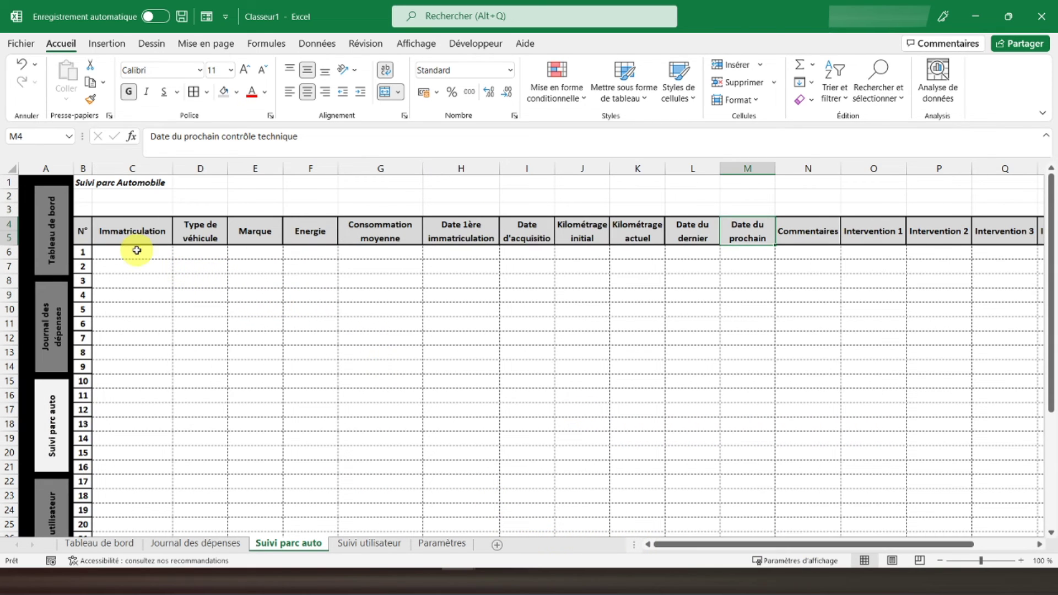
left_click(210, 251)
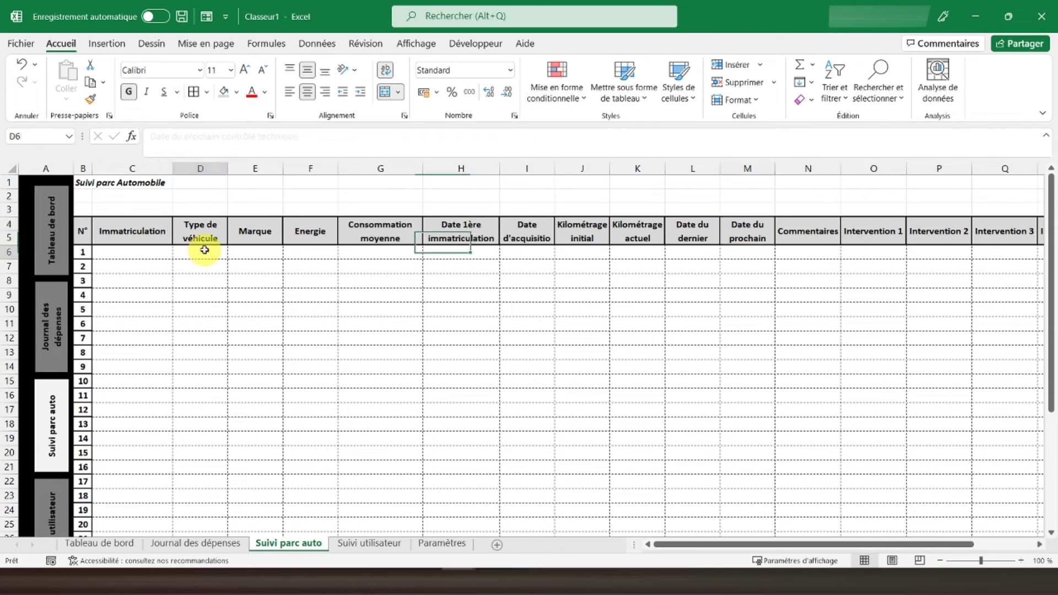
left_click_drag(218, 255, 307, 508)
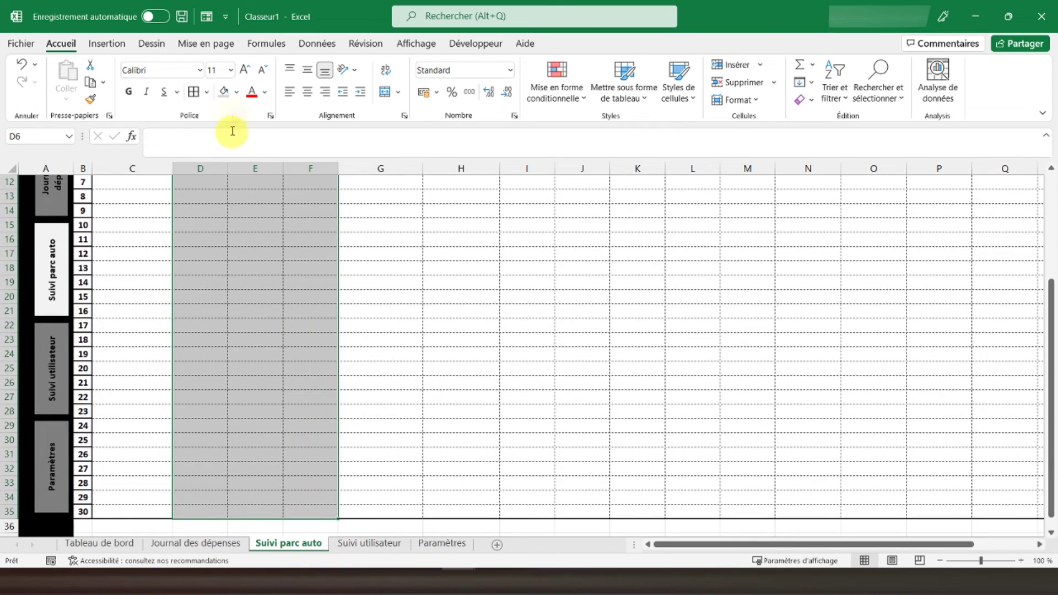
left_click(236, 92)
left_click(229, 144)
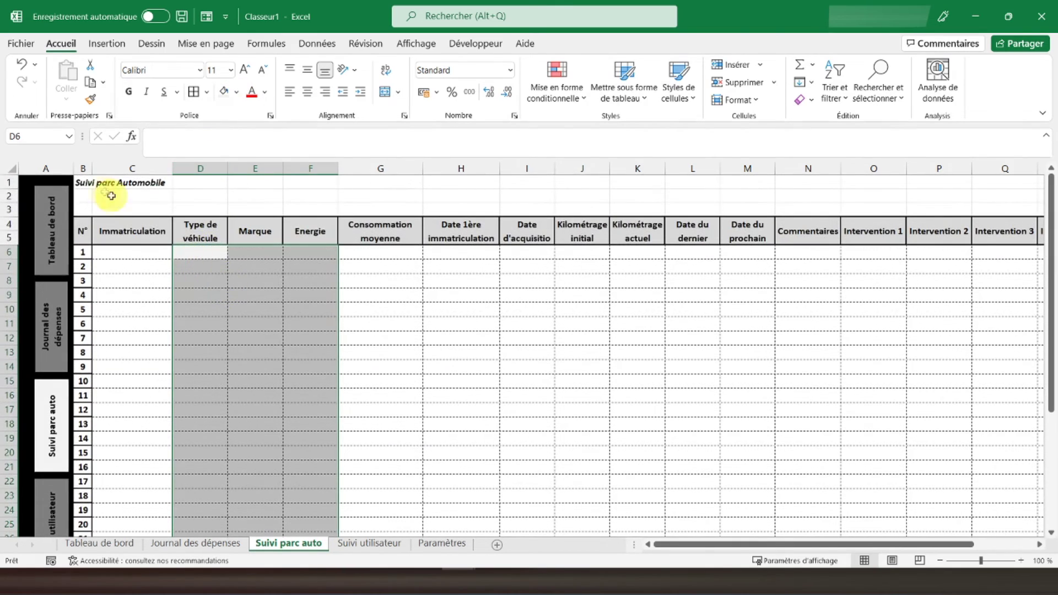
Hide the gridlines on the Suivi parc auto sheet.
left_click(86, 183)
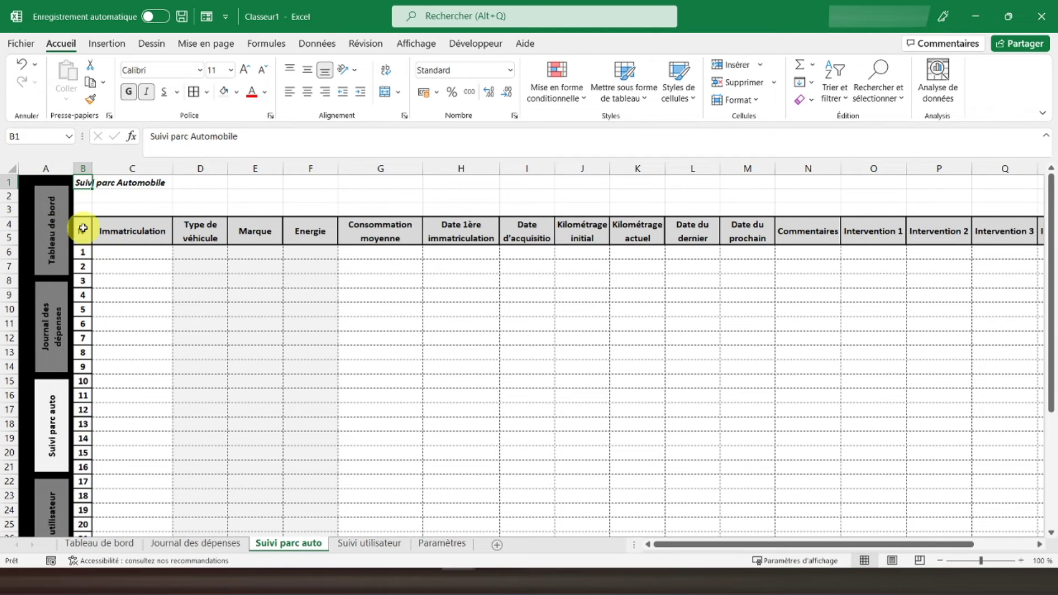
left_click_drag(706, 544, 425, 456)
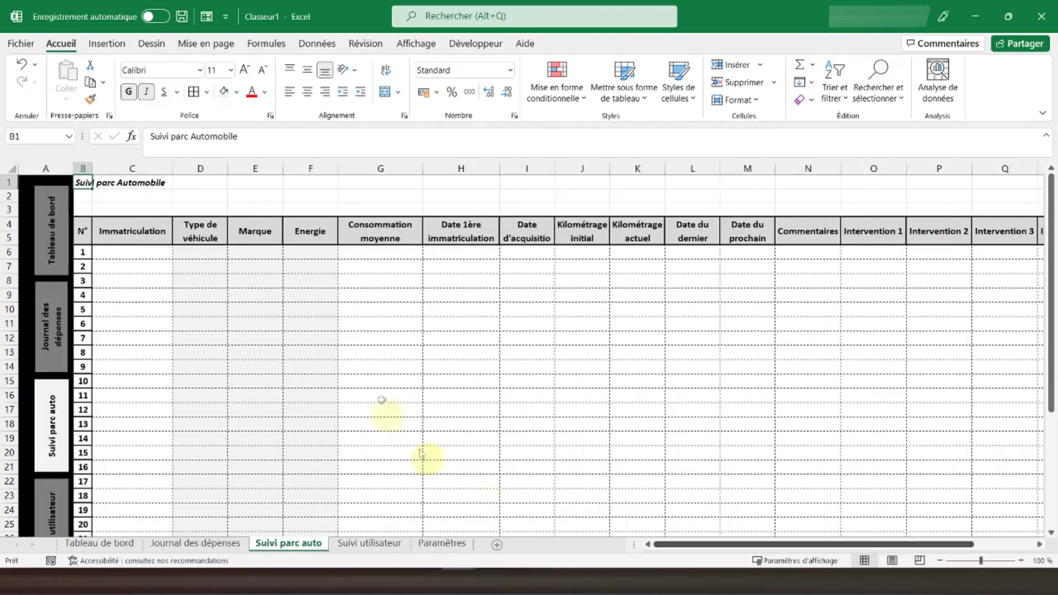
scroll(237, 260, "down", 3)
scroll(237, 261, "up", 3)
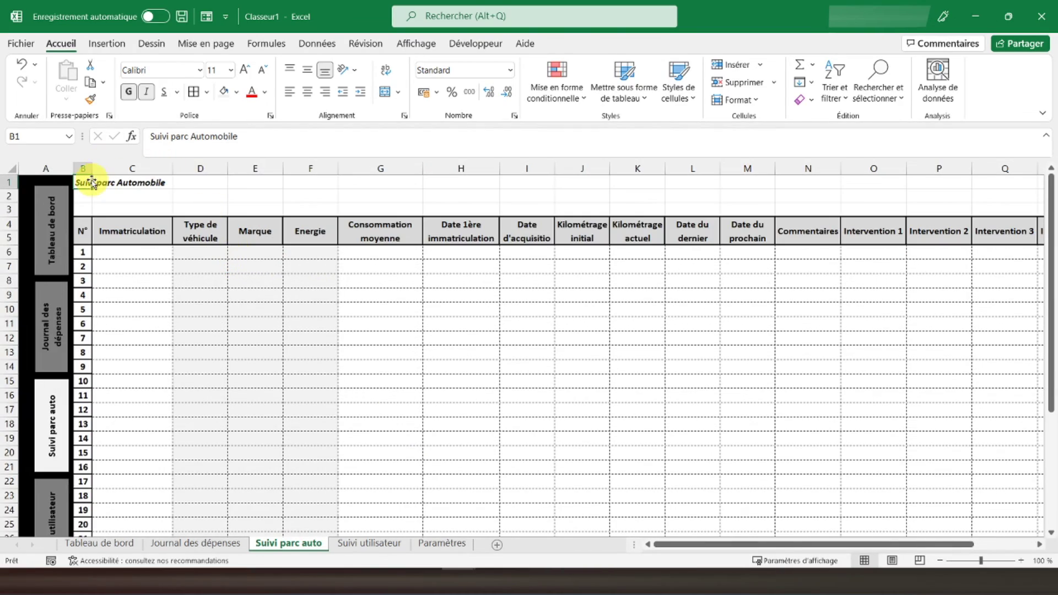
left_click(416, 43)
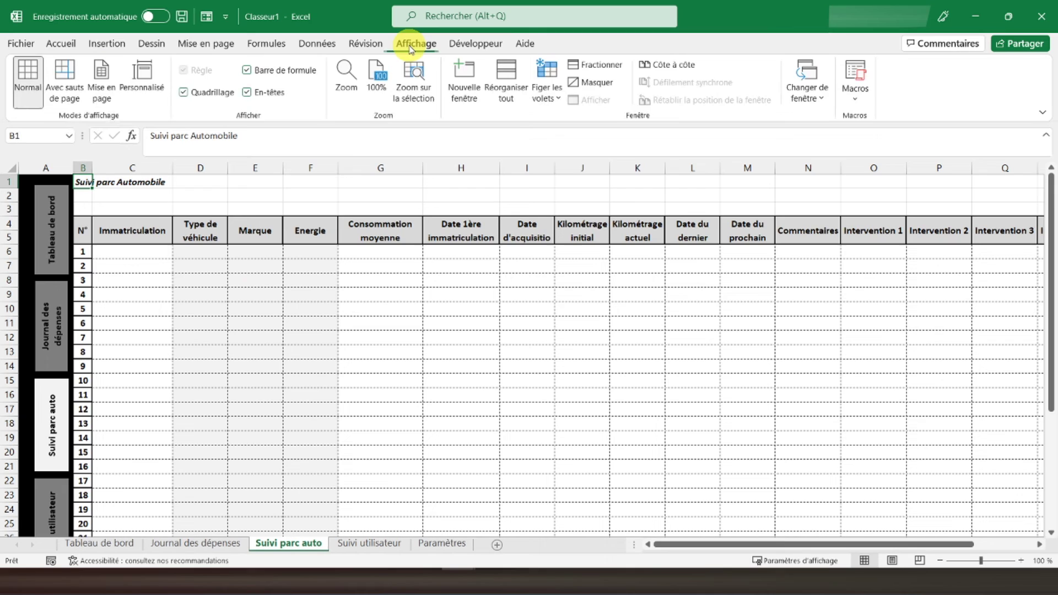
left_click(214, 94)
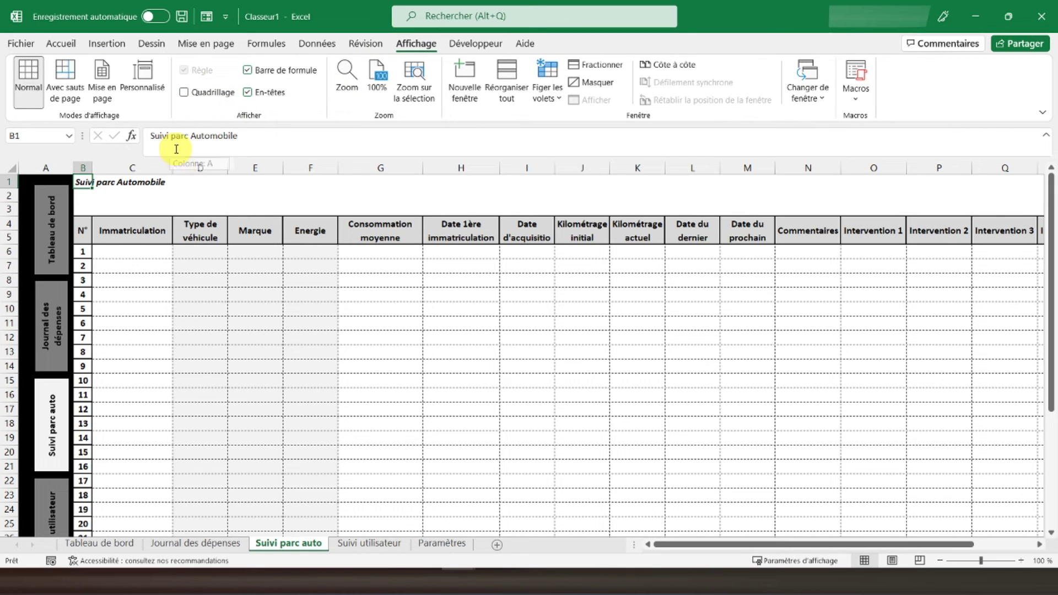
Enter the title "Suivi utilisateurs" in B1 of the Suivi utilisateur sheet and make it bold and italic.
left_click(358, 544)
key("ctrl+c")
left_click(109, 182)
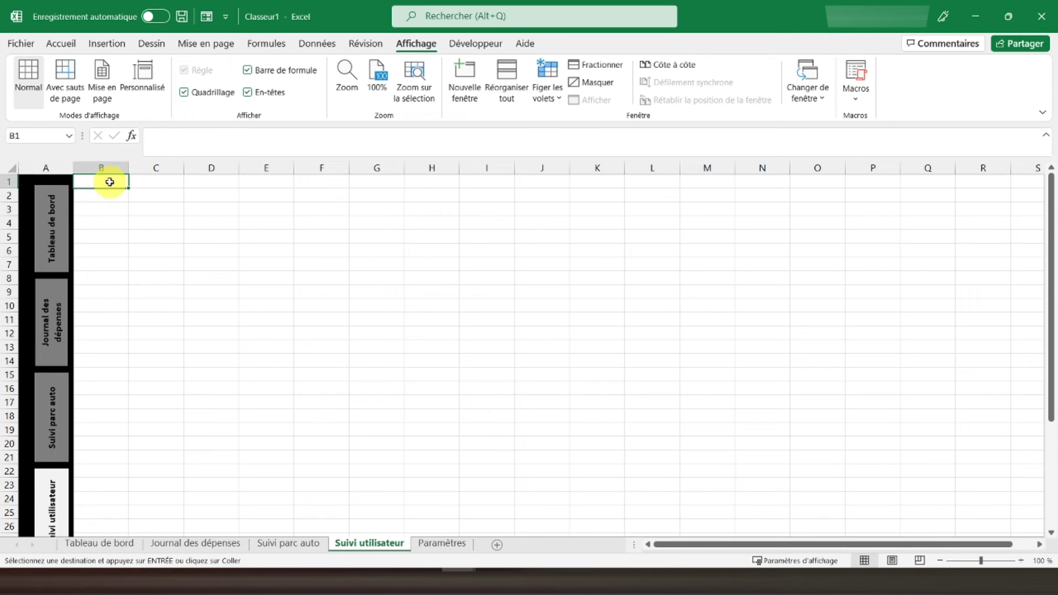
type("Suivi utilisateurs")
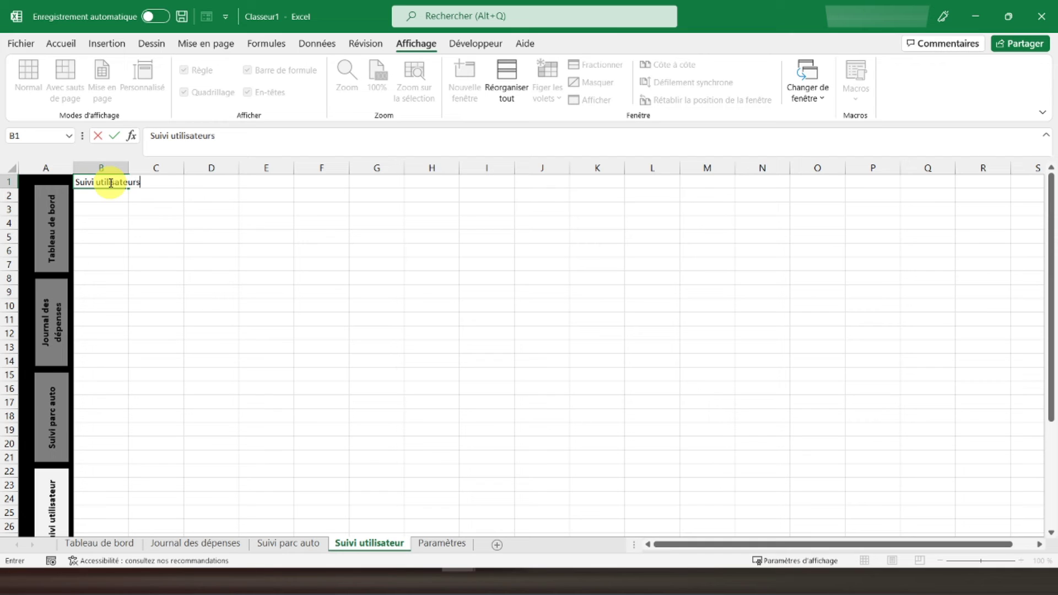
key("ctrl+Return")
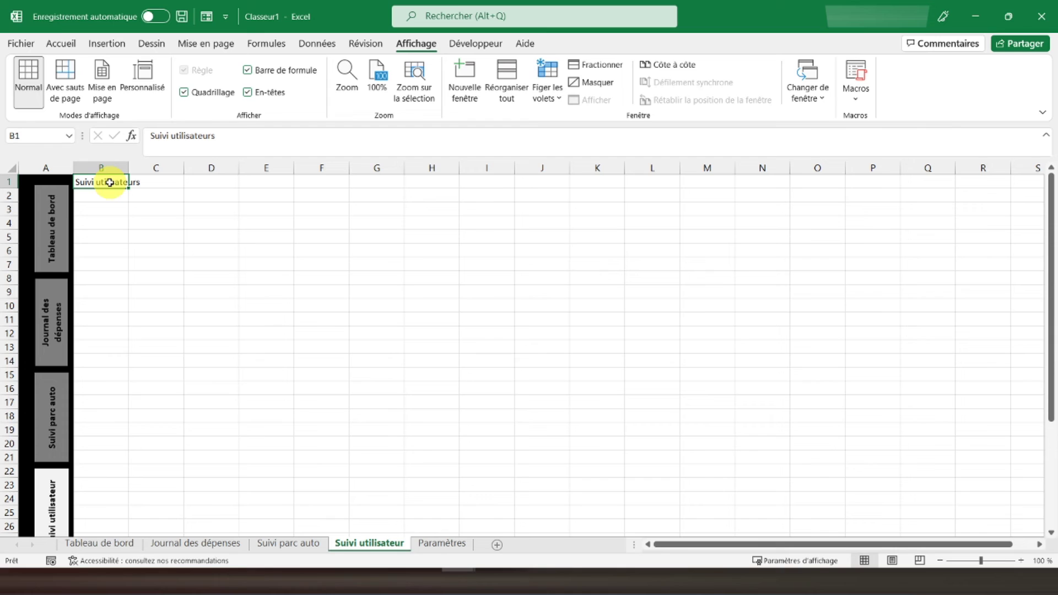
left_click(60, 43)
left_click(131, 93)
left_click(147, 92)
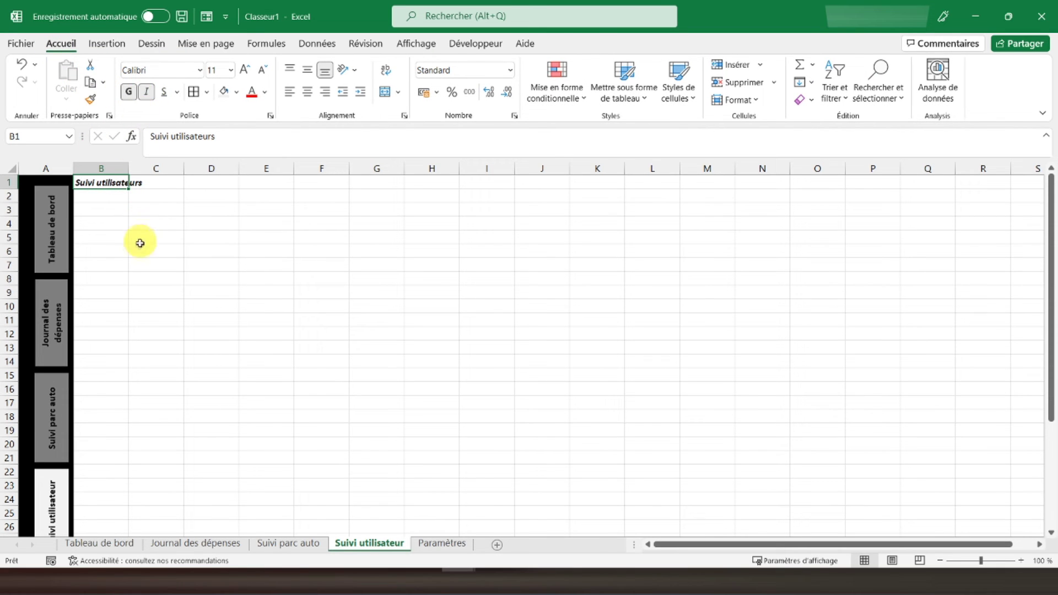
Merge and centre B4:B5, enter the heading "Nom, Prénom" and wrap its text.
left_click(102, 226)
left_click_drag(103, 226, 102, 232)
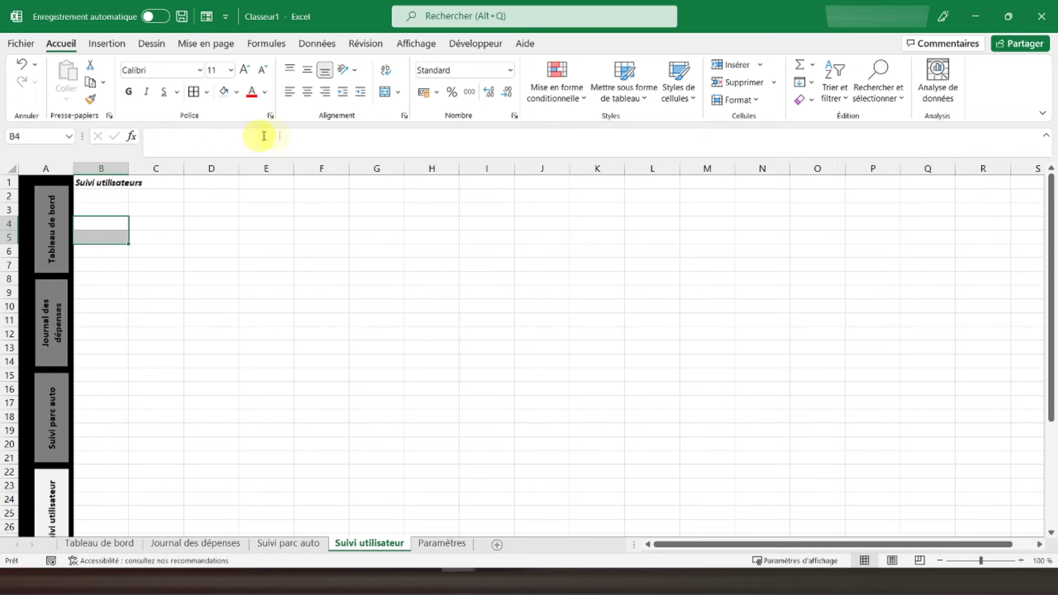
left_click(386, 93)
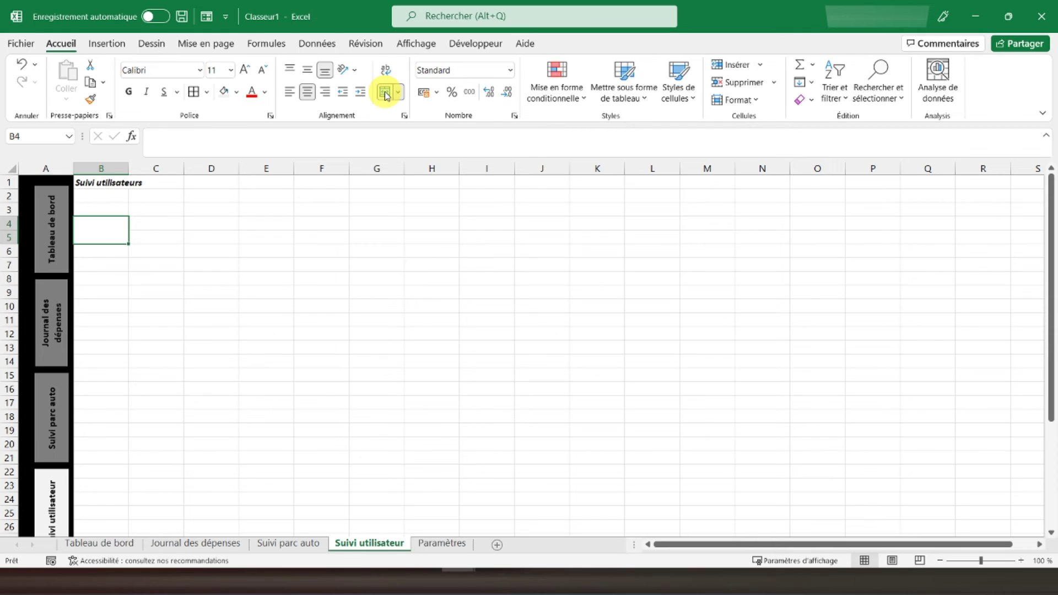
type("Nom,")
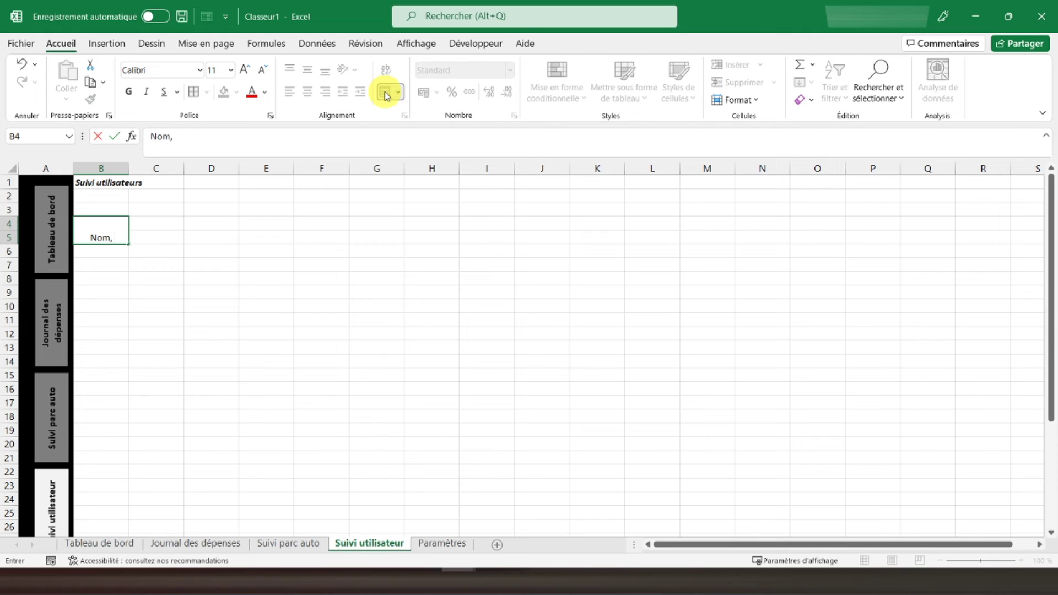
type(" Prénom")
key("Return")
key("Up")
left_click(385, 69)
Merge and centre C4:C5 and enter the heading "Poste".
left_click_drag(154, 224, 159, 241)
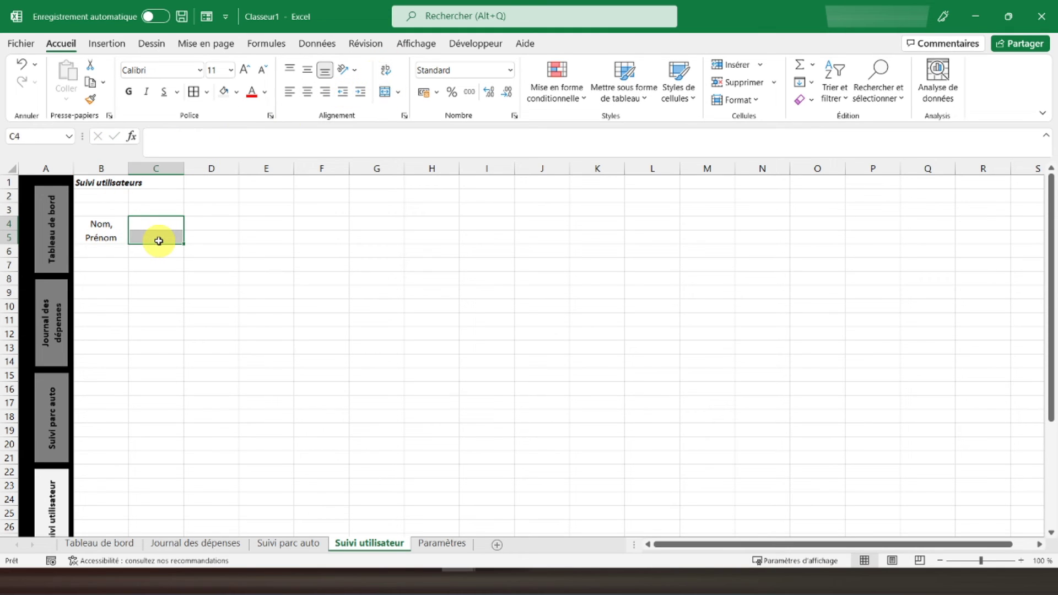
left_click(385, 92)
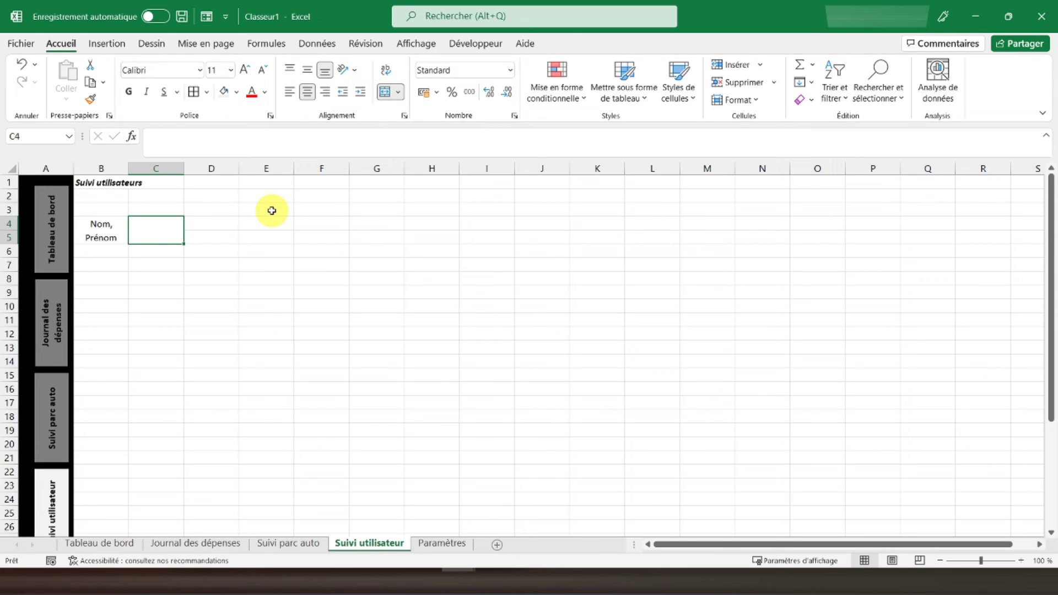
type("Poste")
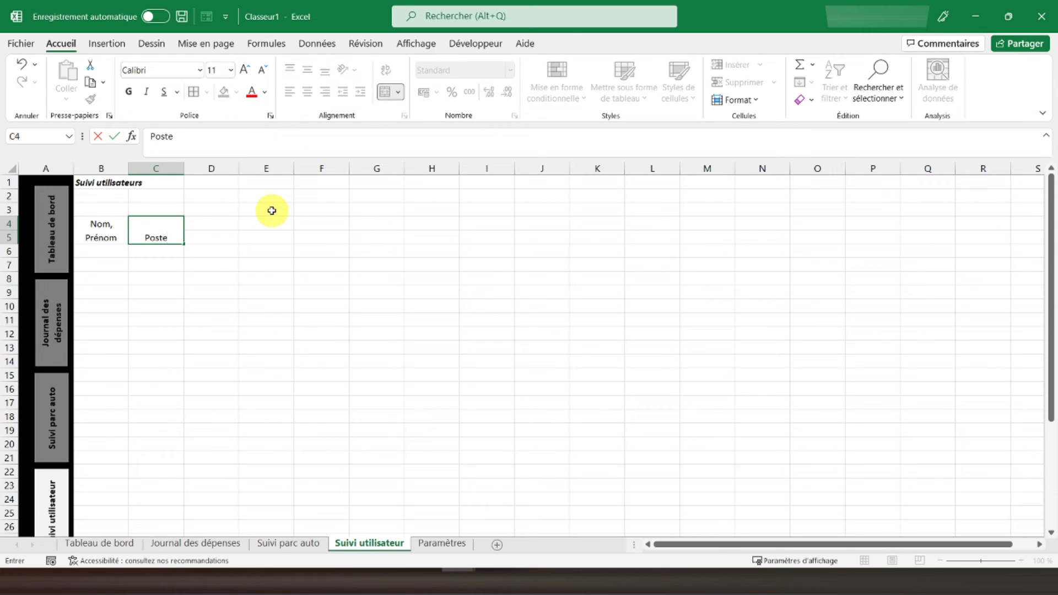
key("Tab")
Enter the headings "Date de naissance", "Véhicule" and "Nombre de points sur le permis" in D5:F5.
key("Down")
type("D")
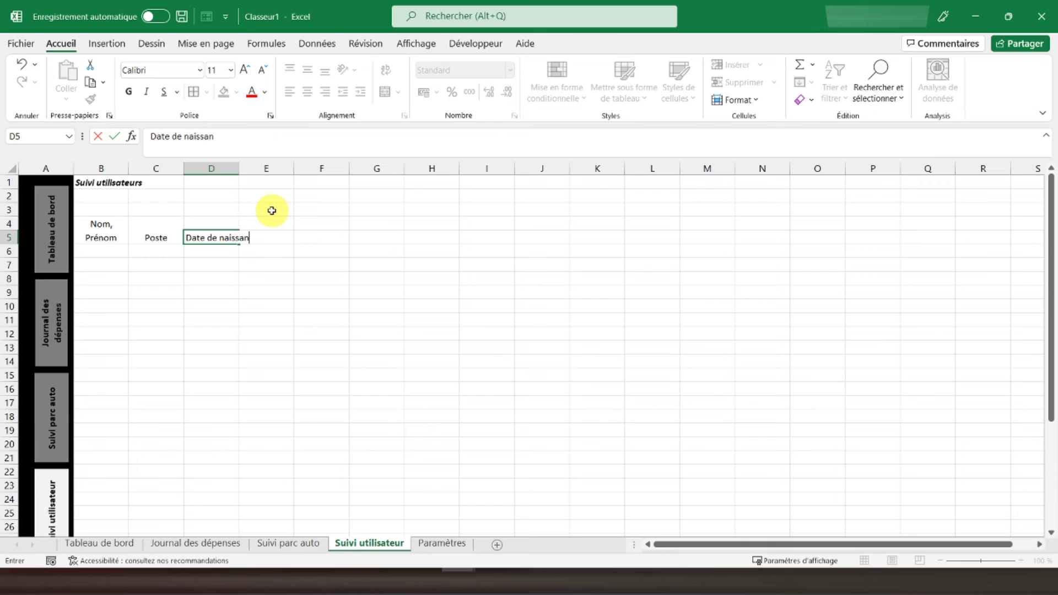
key("Tab")
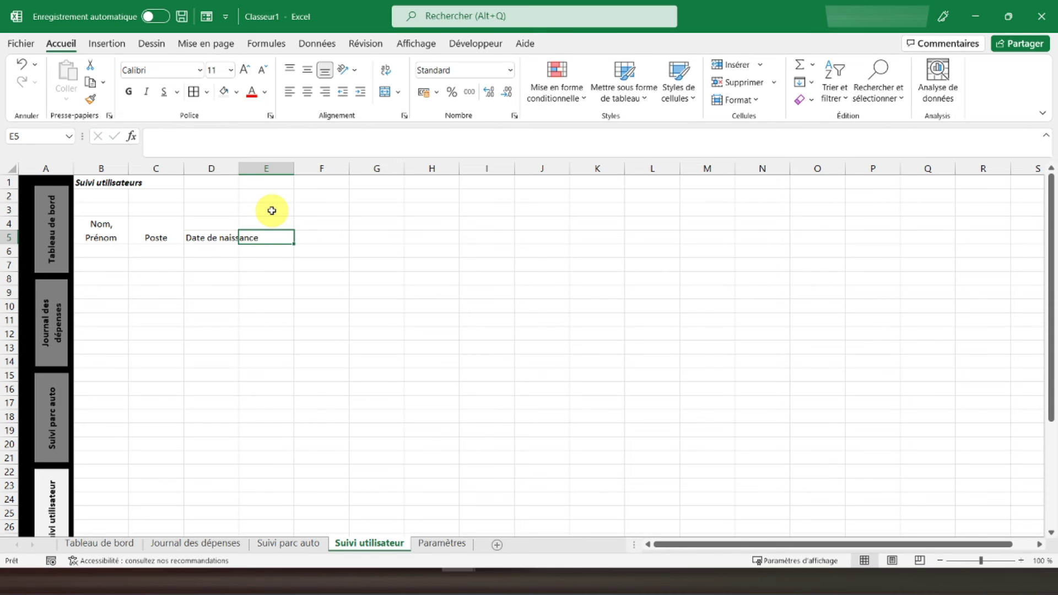
type("Véhicule")
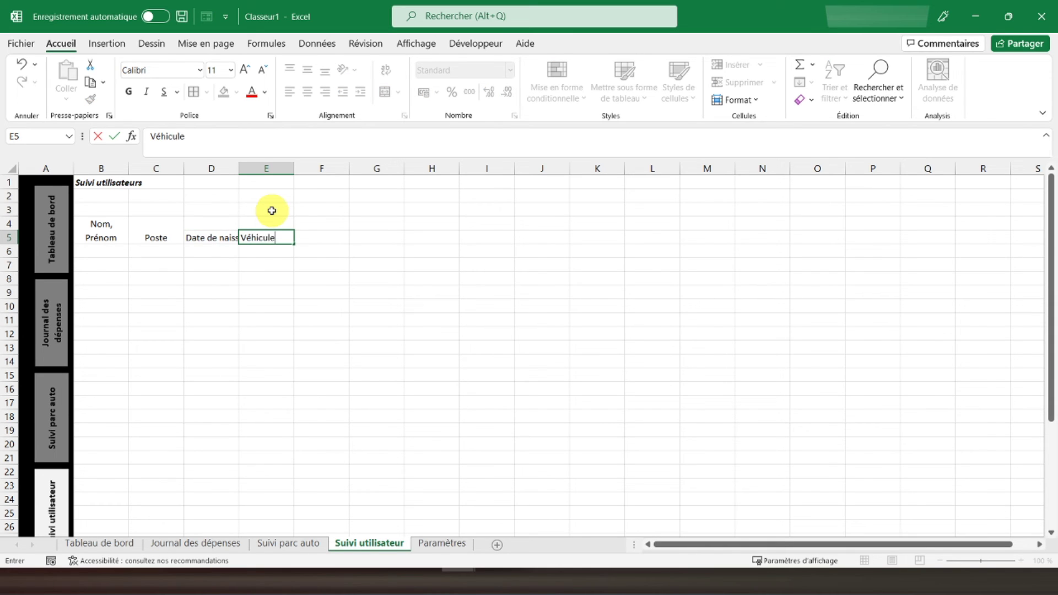
key("Tab")
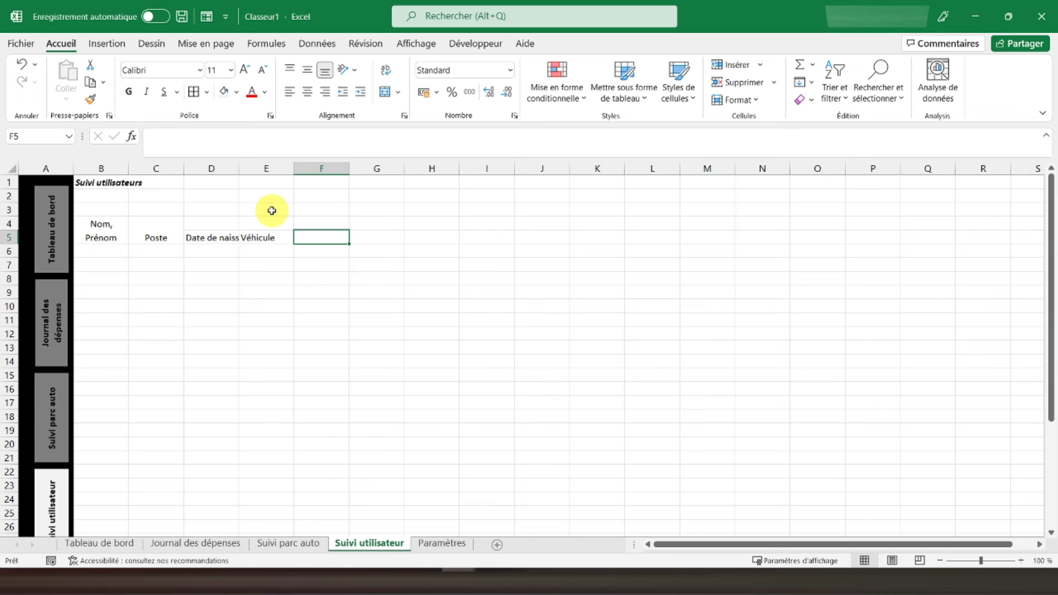
type("N")
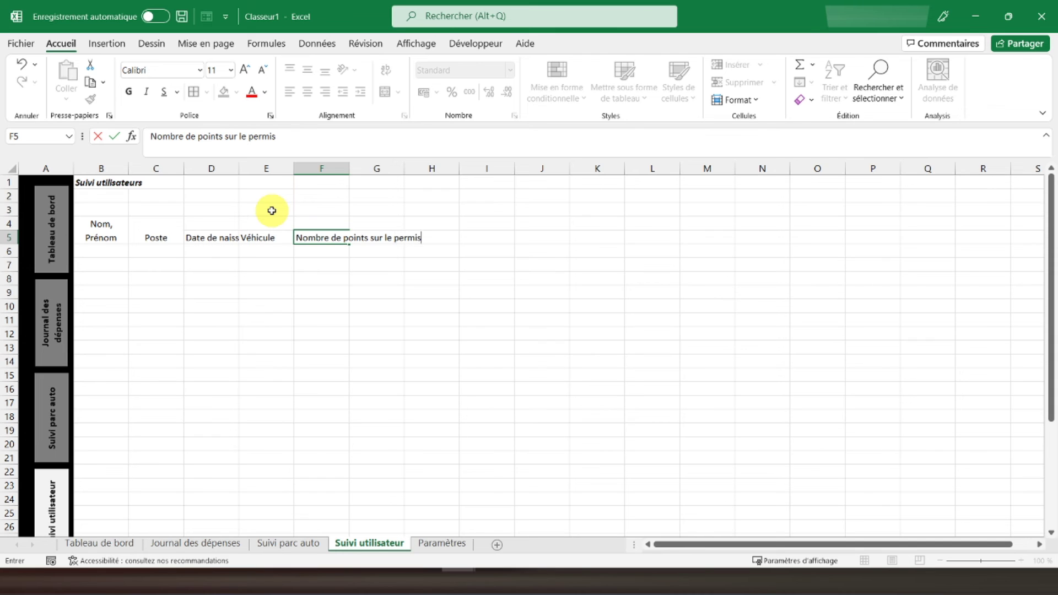
type("ombre de points sur le permis")
key("Tab")
Enter the headings "Consommation moyenne", "Kilomètres parcourus" and "Commentaires" in G5:I5.
type("C")
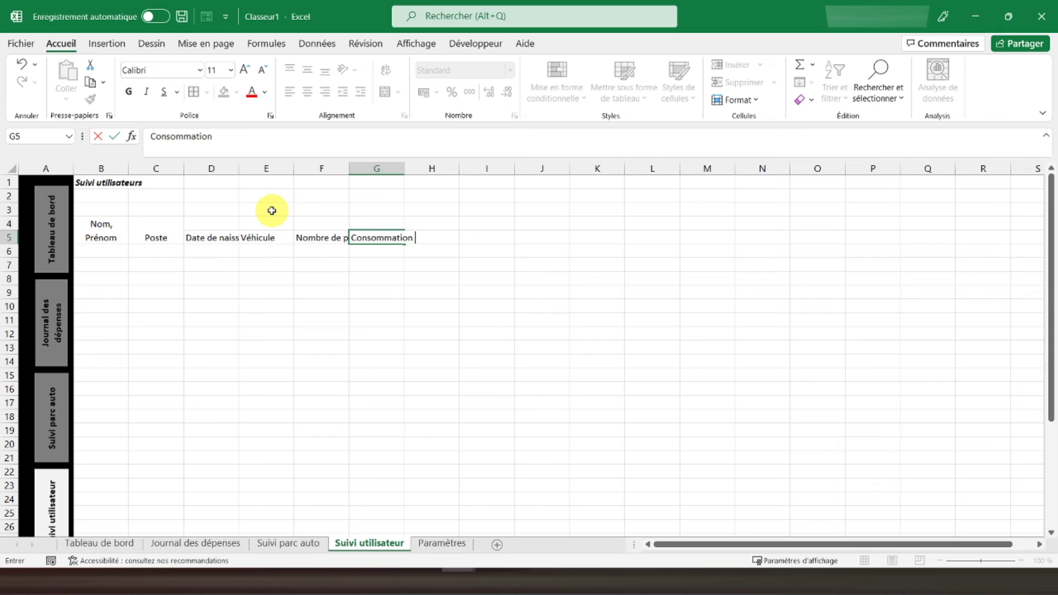
key("Tab")
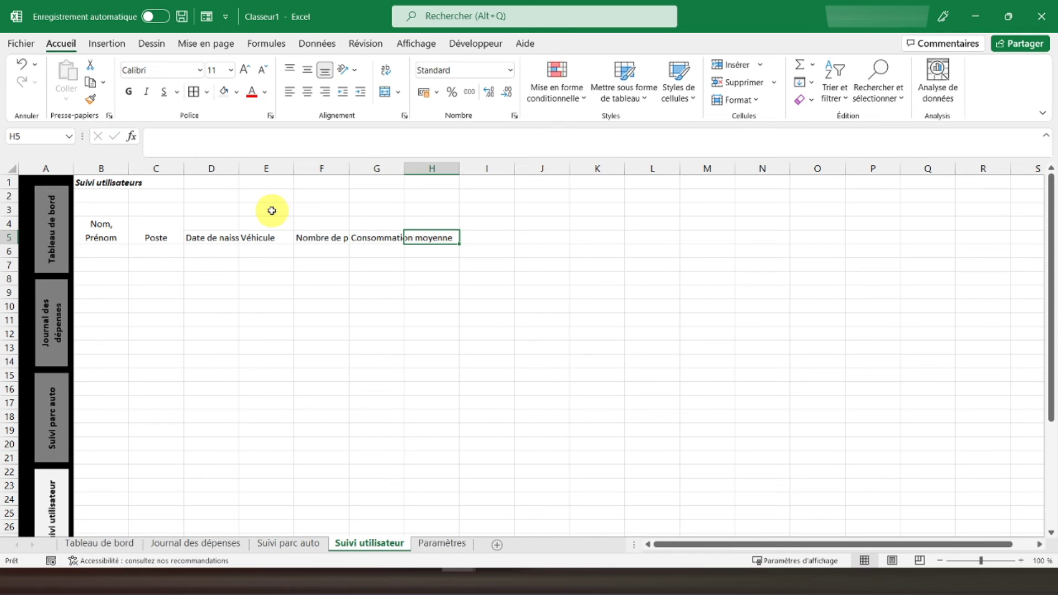
type("Kilomètres parcourus")
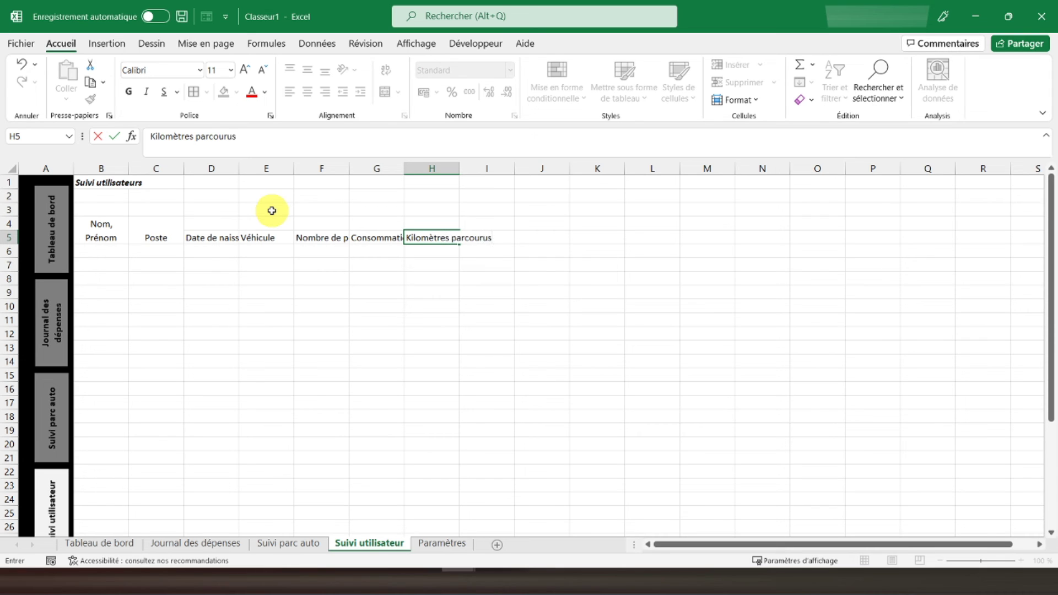
key("Tab")
type("C")
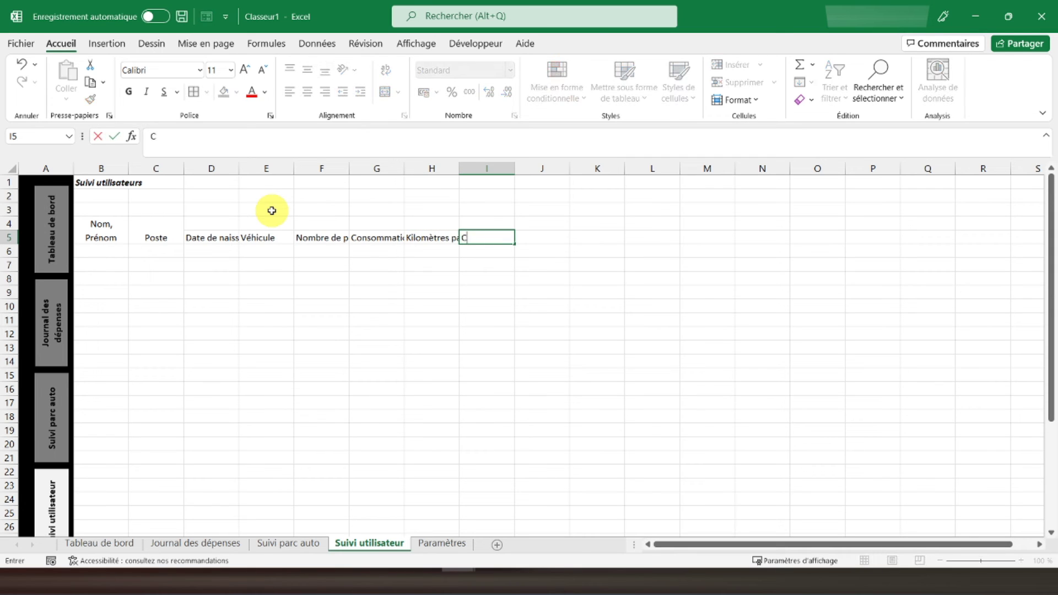
type("ommentaire")
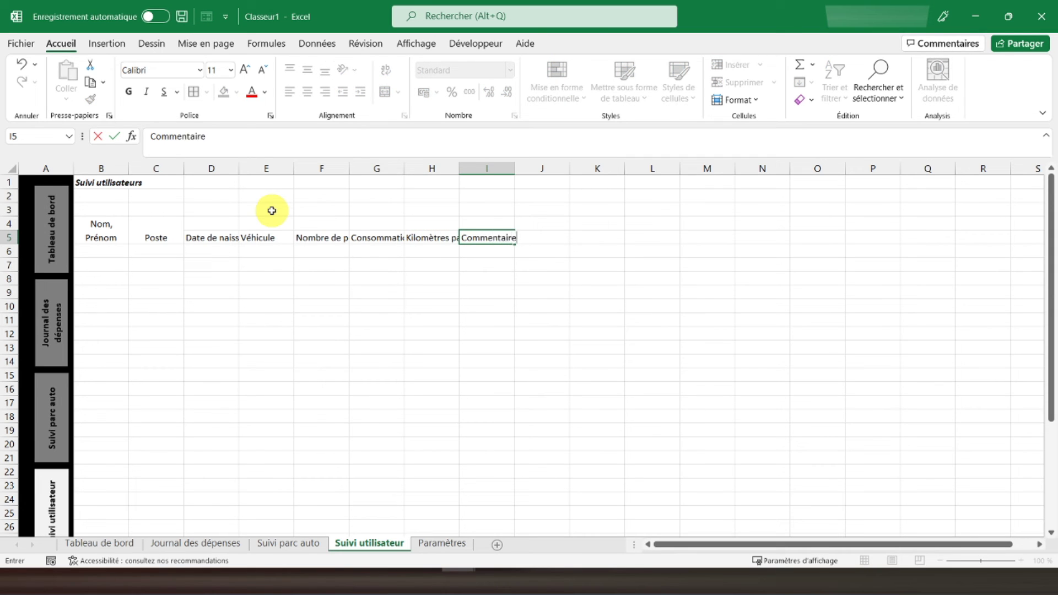
type("s")
key("Return")
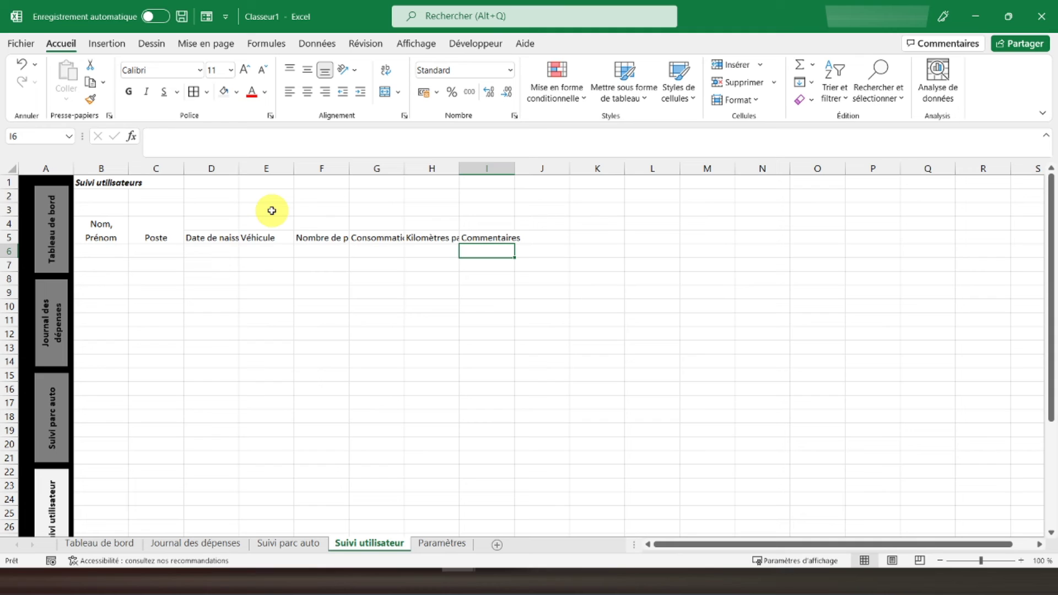
Merge and centre rows 4 and 5 separately in each heading column from D to I.
left_click(211, 241)
left_click_drag(222, 234, 215, 224)
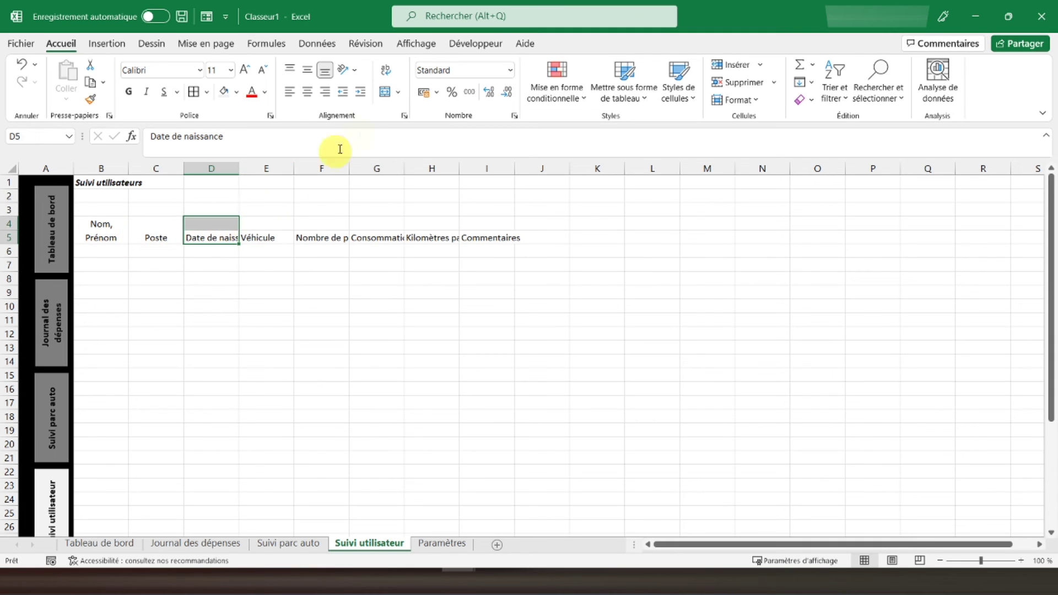
left_click(385, 92)
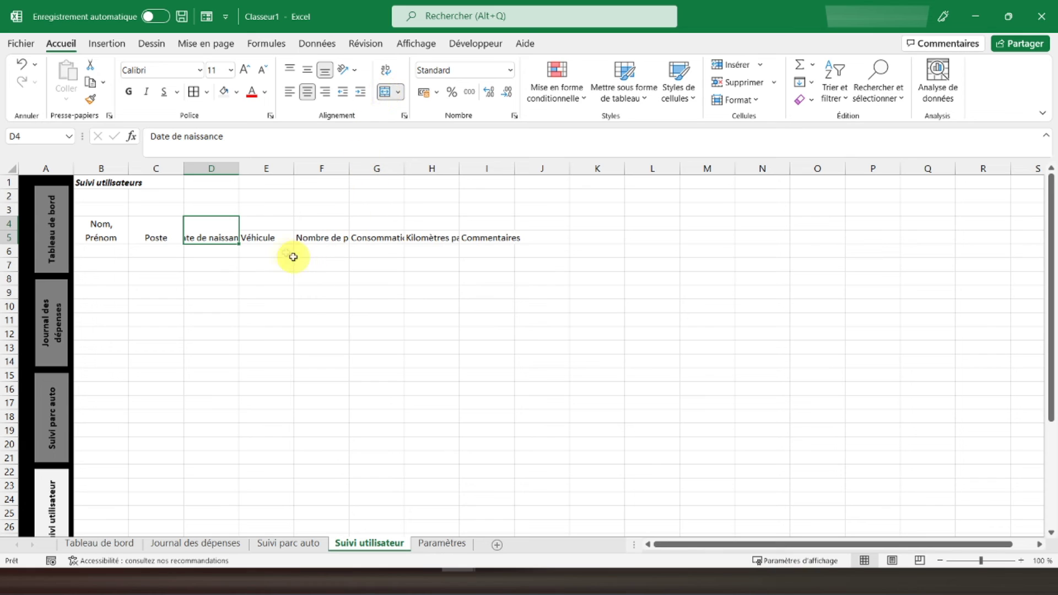
left_click_drag(274, 239, 323, 220)
key("F4")
key("F4")
left_click_drag(378, 239, 476, 223)
key("F4")
key("F4")
key("F4")
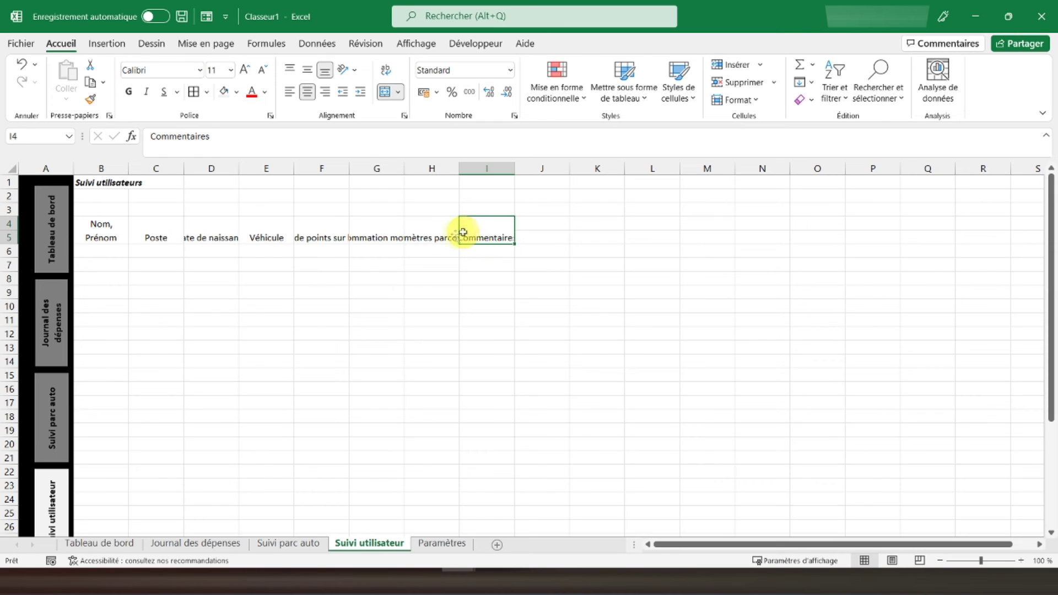
Centre the headings in B4:I5 vertically, make them bold and fill their cells with light grey.
left_click_drag(103, 238, 480, 238)
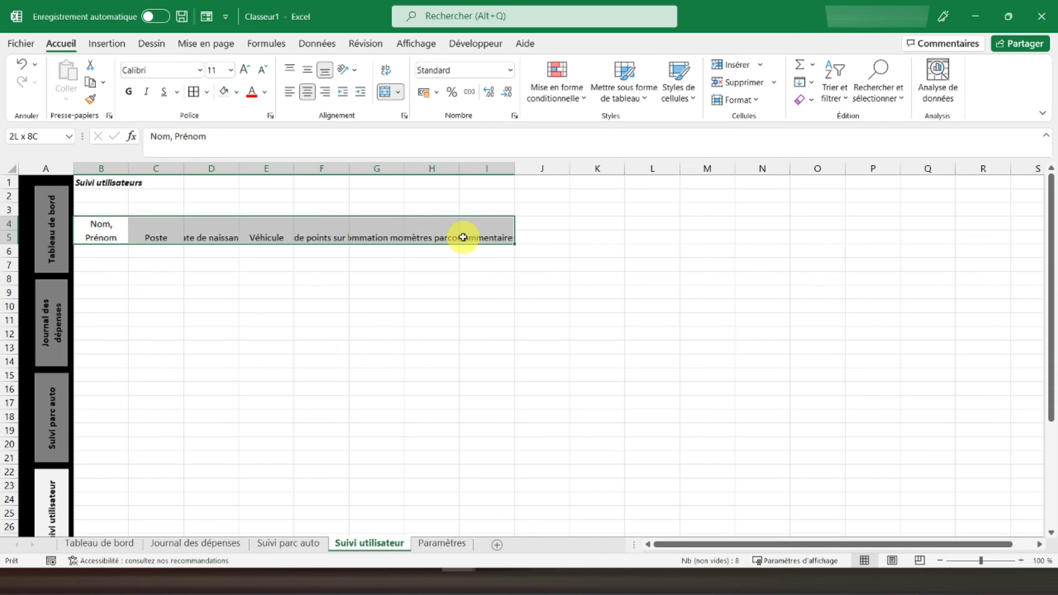
left_click(304, 72)
left_click(128, 92)
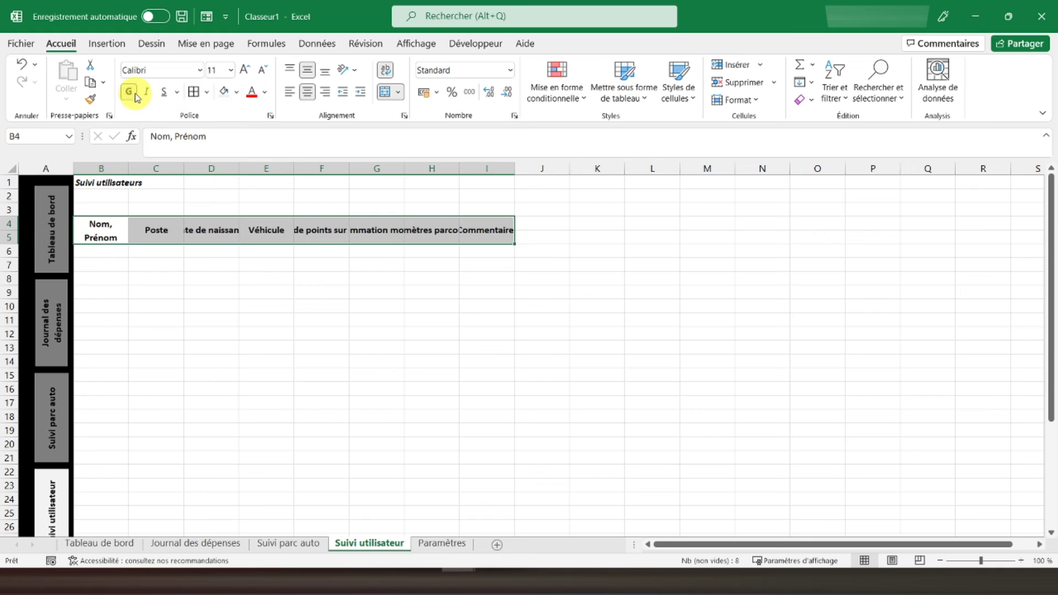
left_click(236, 93)
left_click(233, 145)
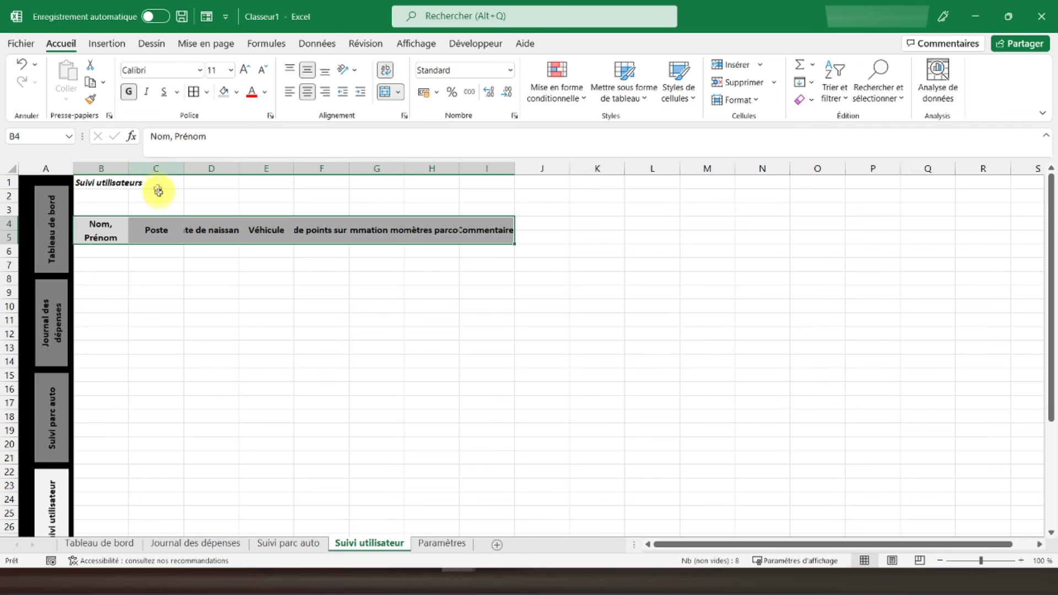
Fit the widths of columns F to I to their headings.
double_click(350, 169)
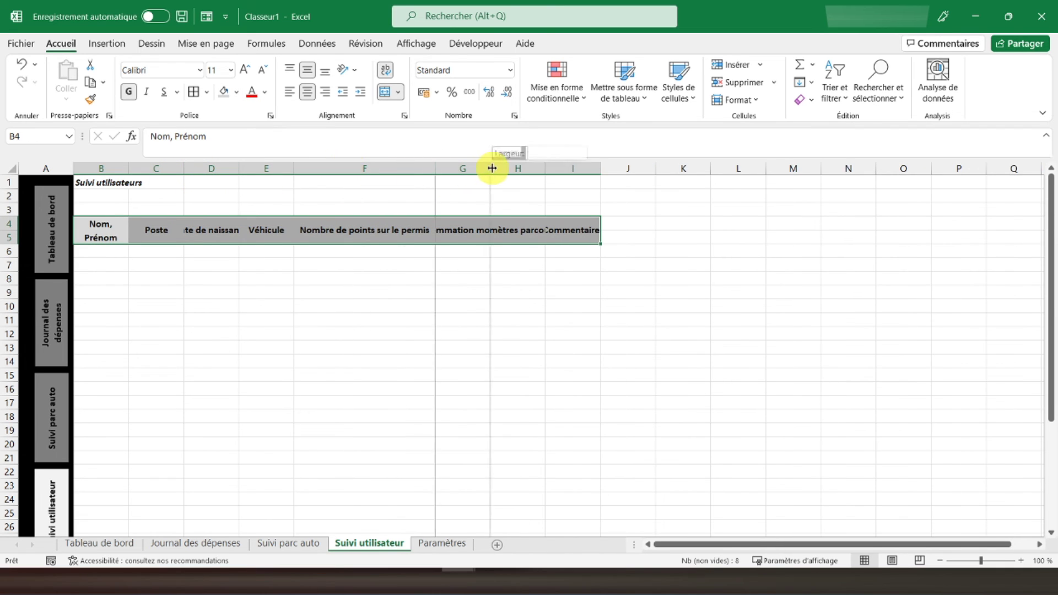
double_click(491, 169)
double_click(603, 168)
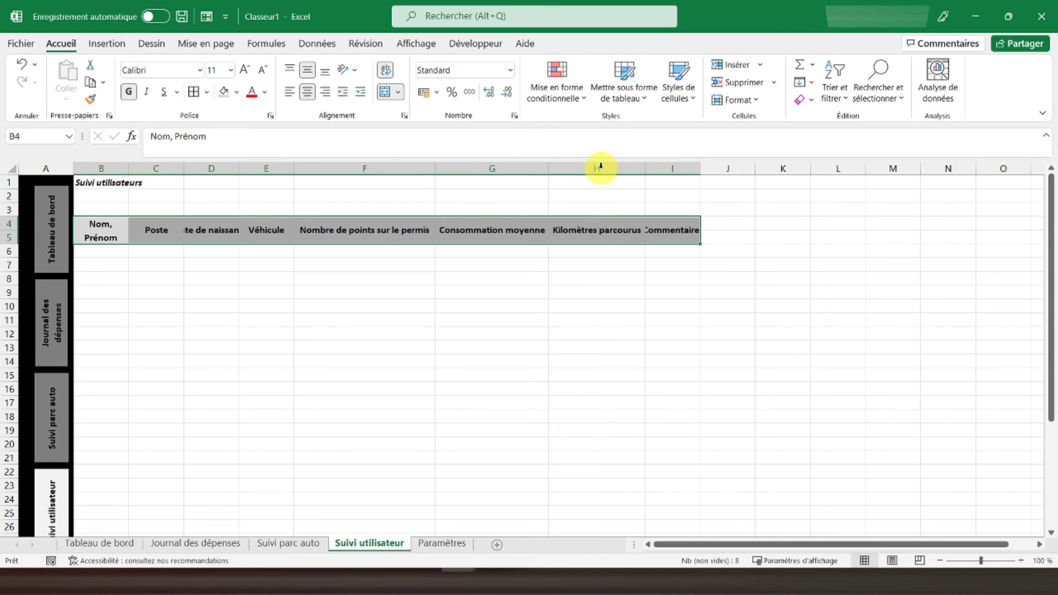
double_click(698, 164)
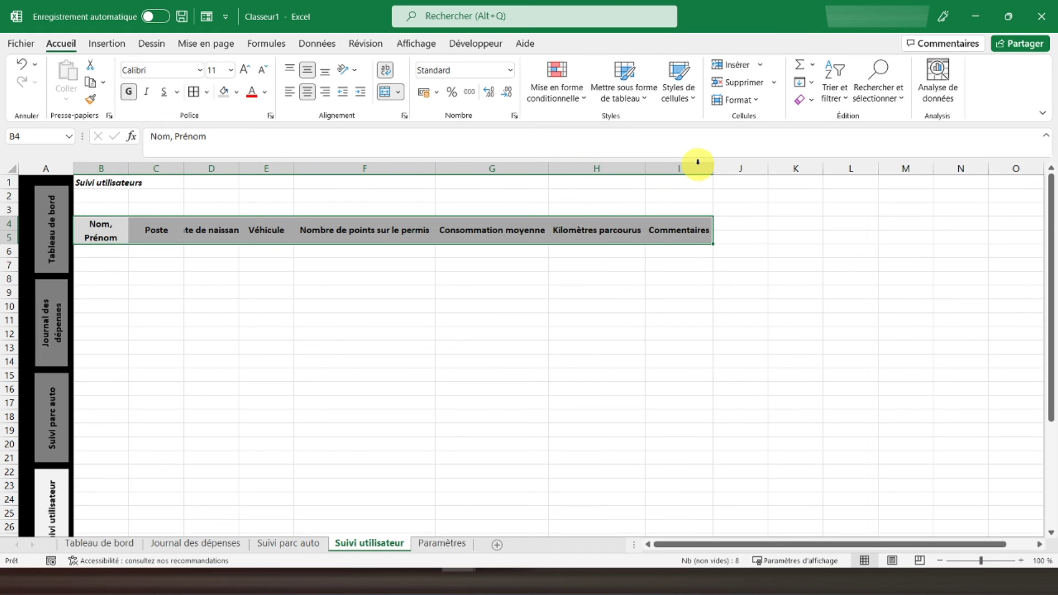
Apply medium solid outline and inside borders to the heading cells B4:I5.
left_click(207, 92)
left_click(279, 515)
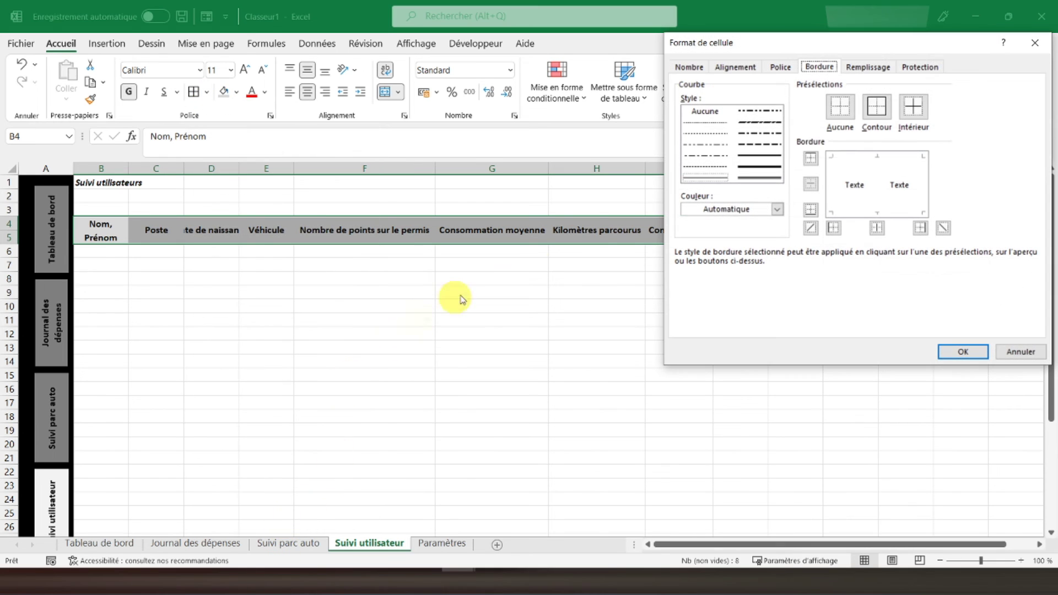
left_click(755, 157)
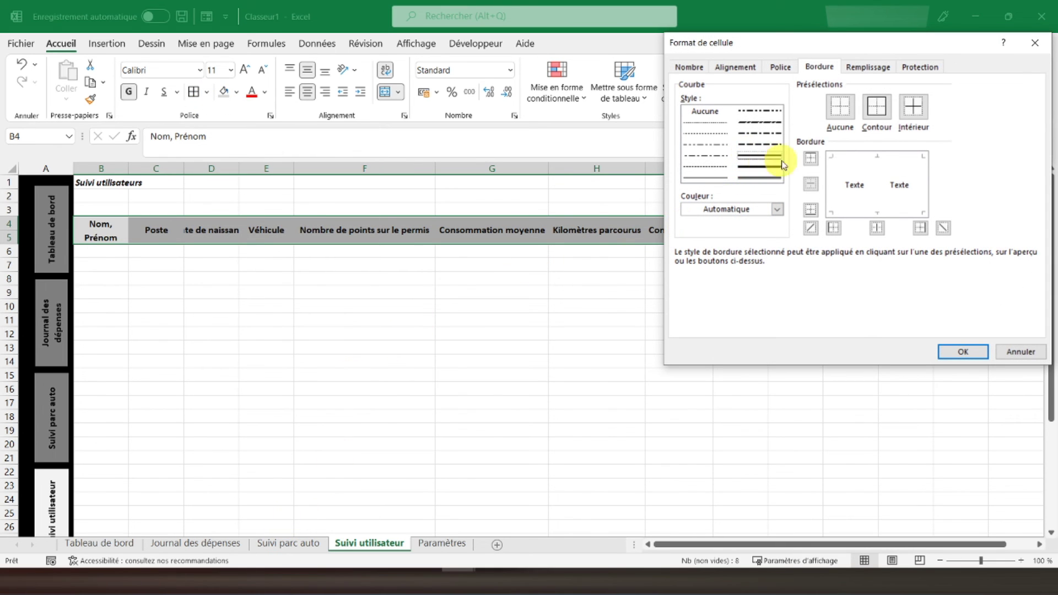
left_click(914, 108)
left_click(882, 117)
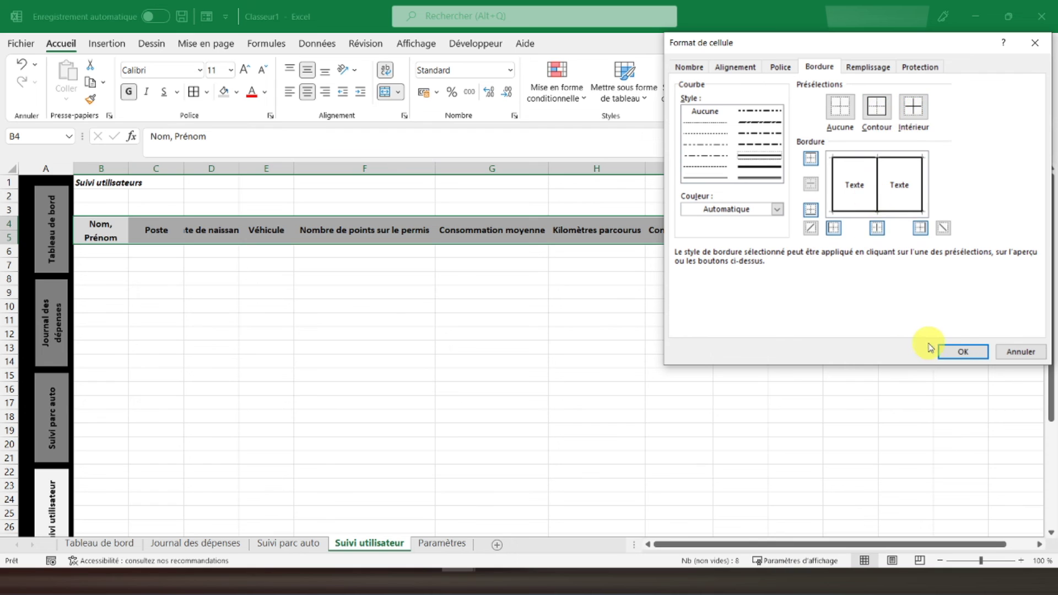
left_click(963, 352)
left_click(91, 226)
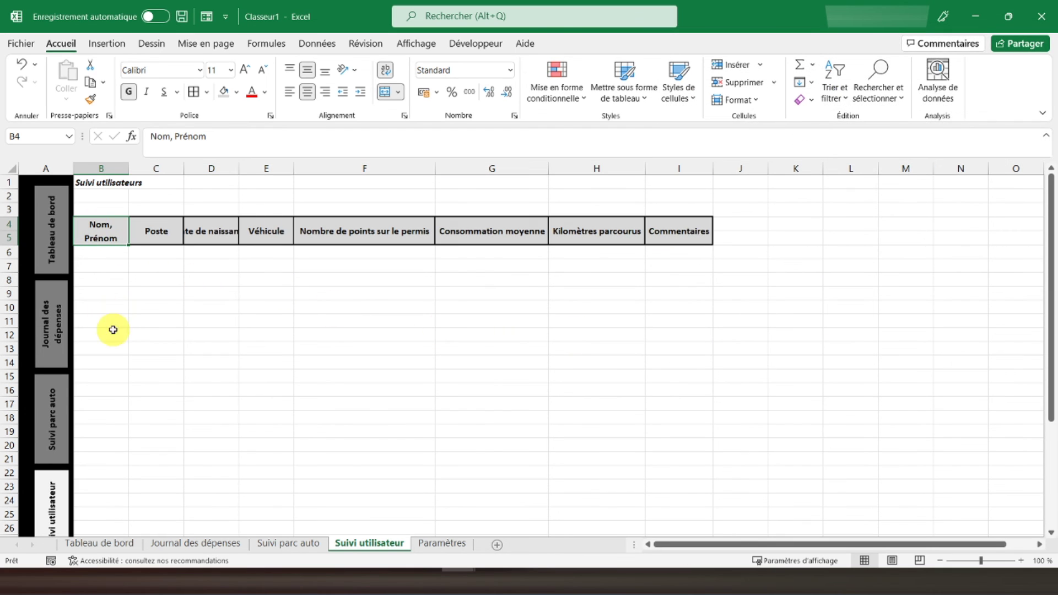
left_click_drag(100, 254, 723, 385)
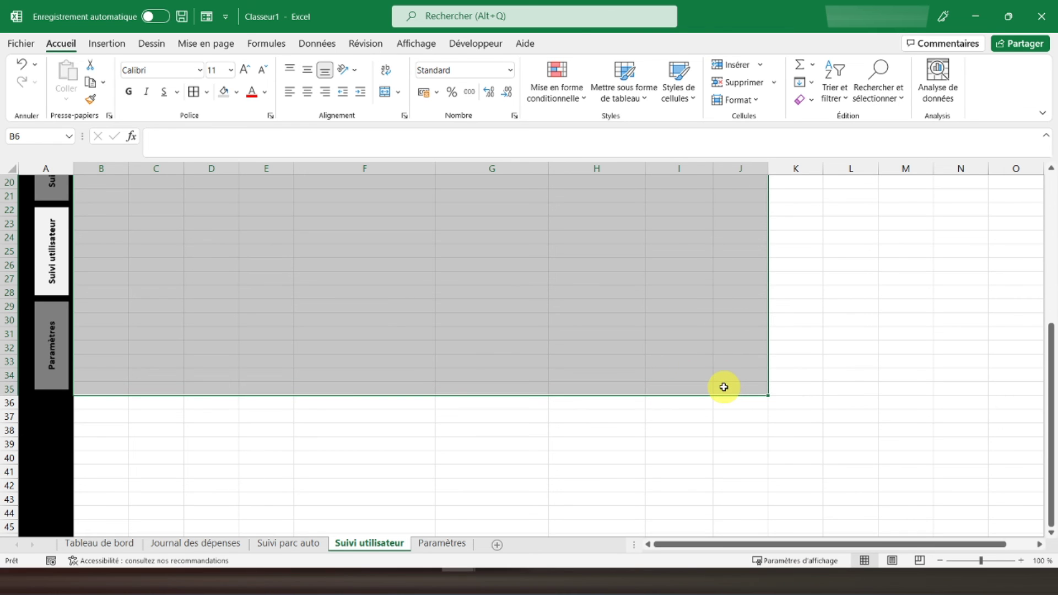
scroll(722, 386, "up", 6)
scroll(711, 362, "down", 1)
scroll(663, 353, "down", 4)
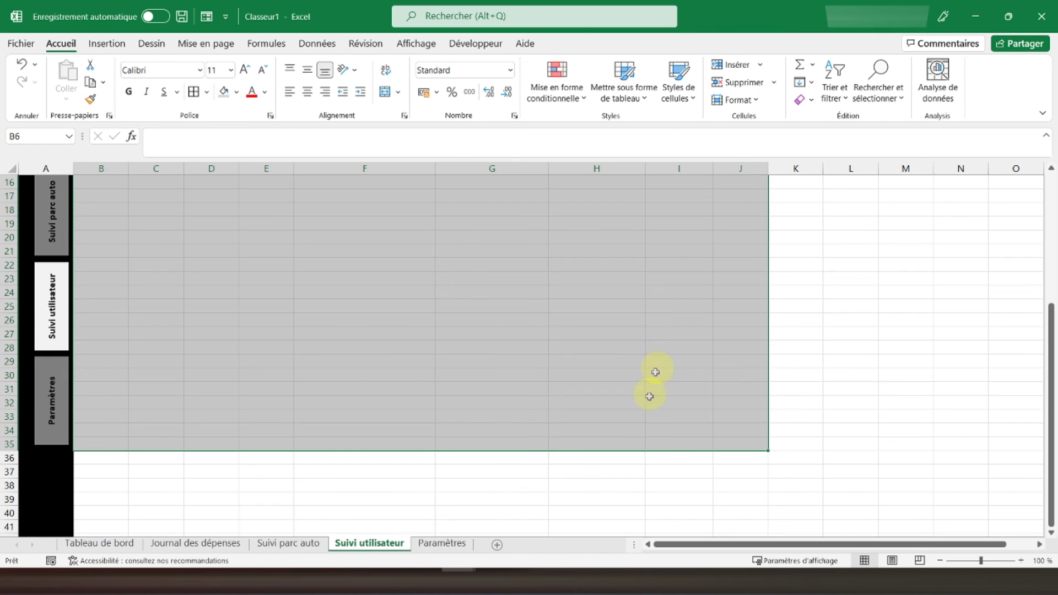
Apply a thick outside border to the table body cells B6:I35.
left_click_drag(680, 446, 107, 253)
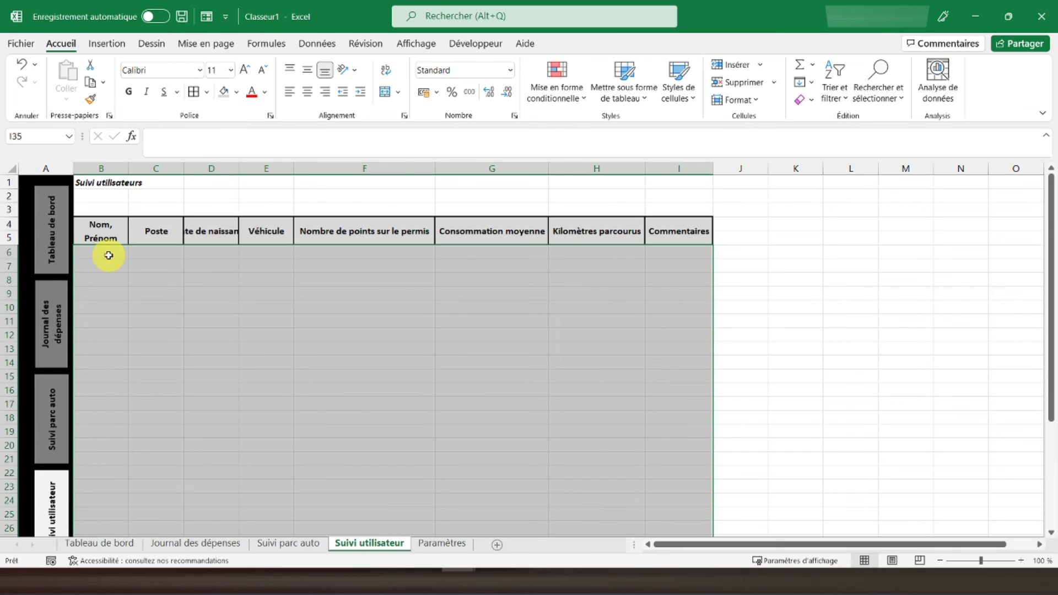
left_click(207, 92)
left_click(218, 292)
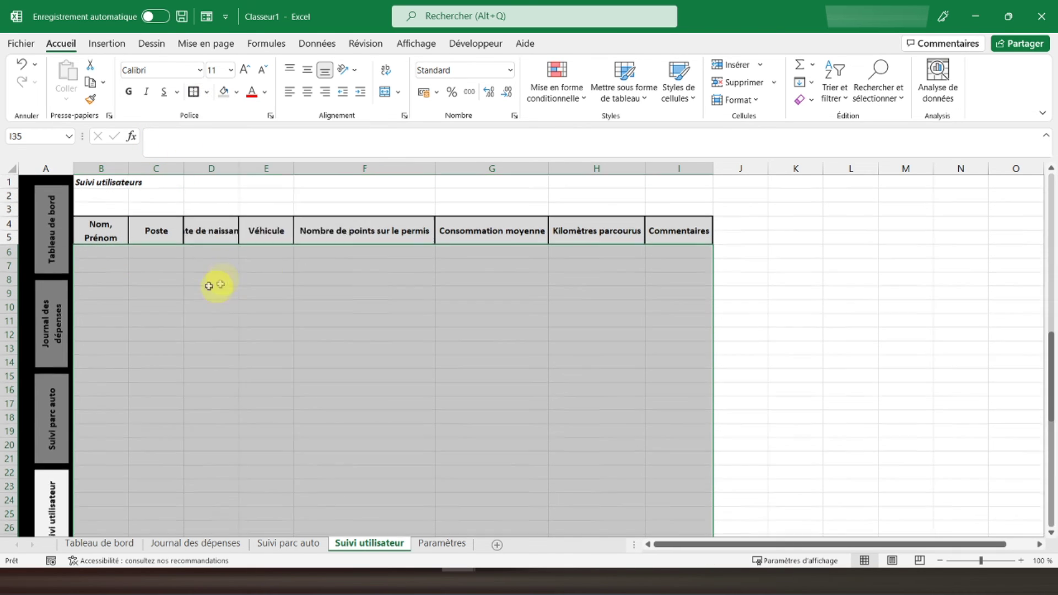
Add thin dashed horizontal and vertical inside borders to the table body cells B6:I35.
scroll(219, 279, "down", 7)
left_click(206, 92)
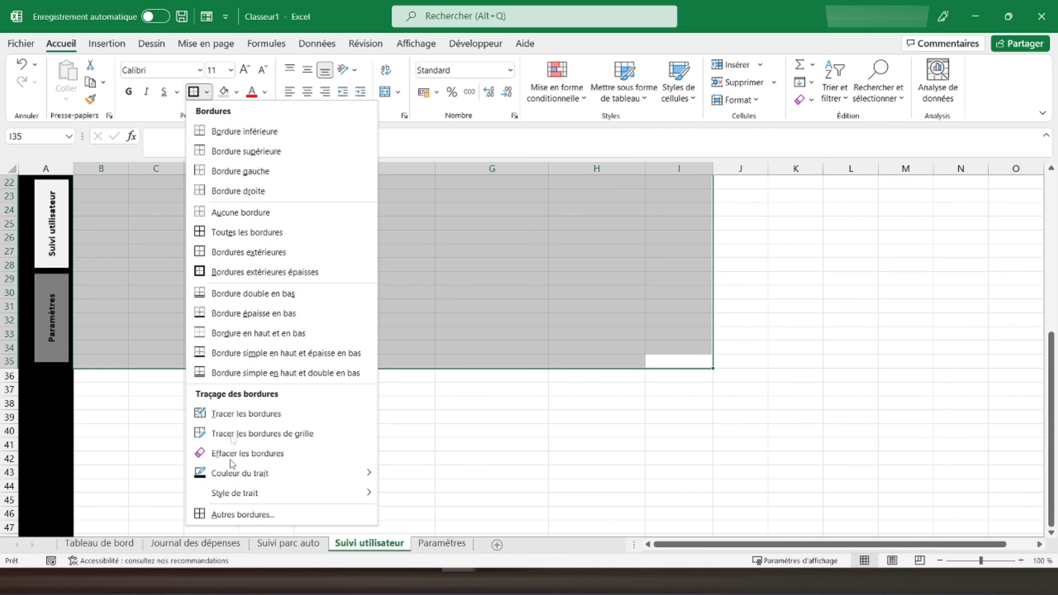
left_click(240, 511)
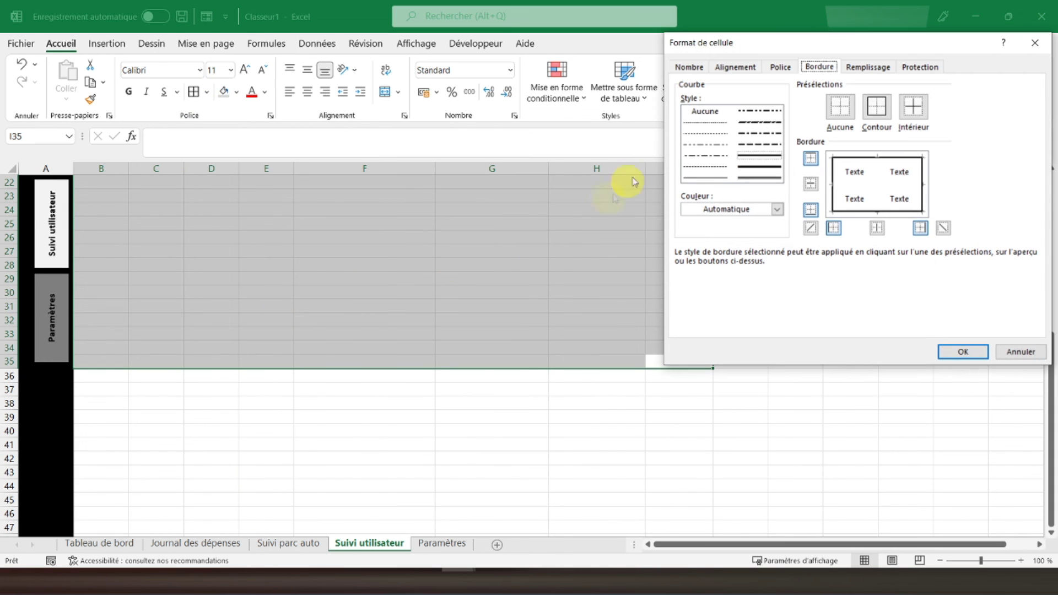
left_click(706, 122)
left_click(857, 184)
left_click(877, 226)
left_click(959, 356)
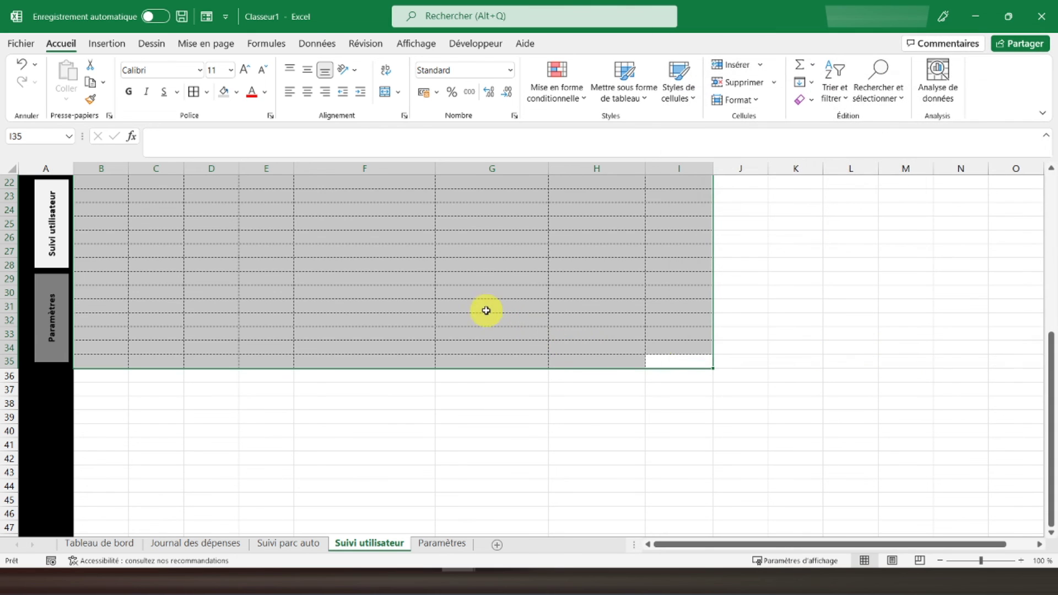
scroll(485, 309, "up", 7)
scroll(376, 300, "down", 3)
scroll(376, 298, "up", 3)
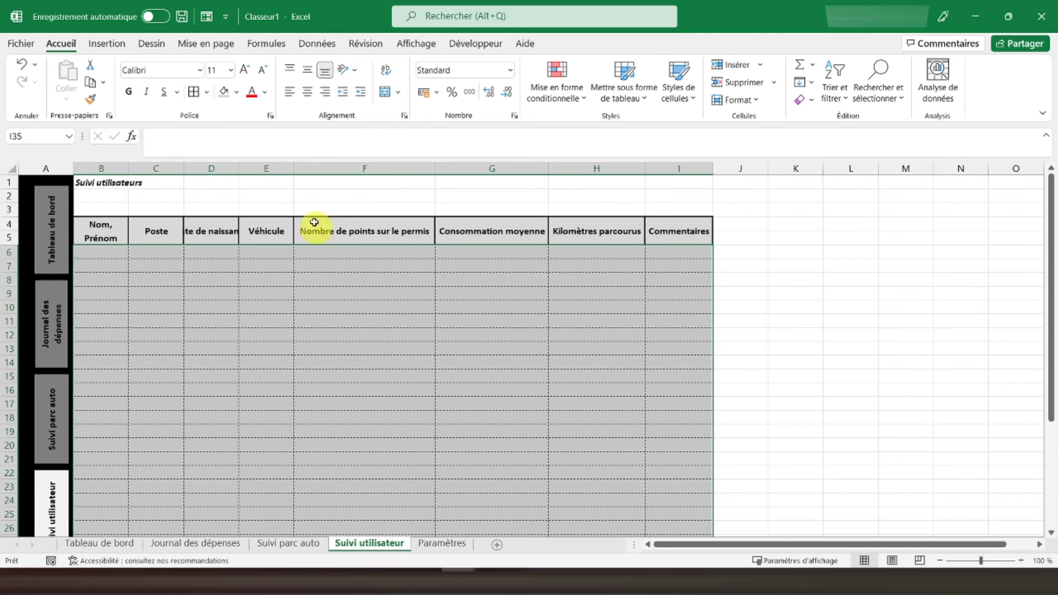
Centre the body cells B6:I35 horizontally and vertically, and hide the gridlines of the "Suivi utilisateur" sheet.
left_click(309, 92)
left_click(307, 69)
key("Return")
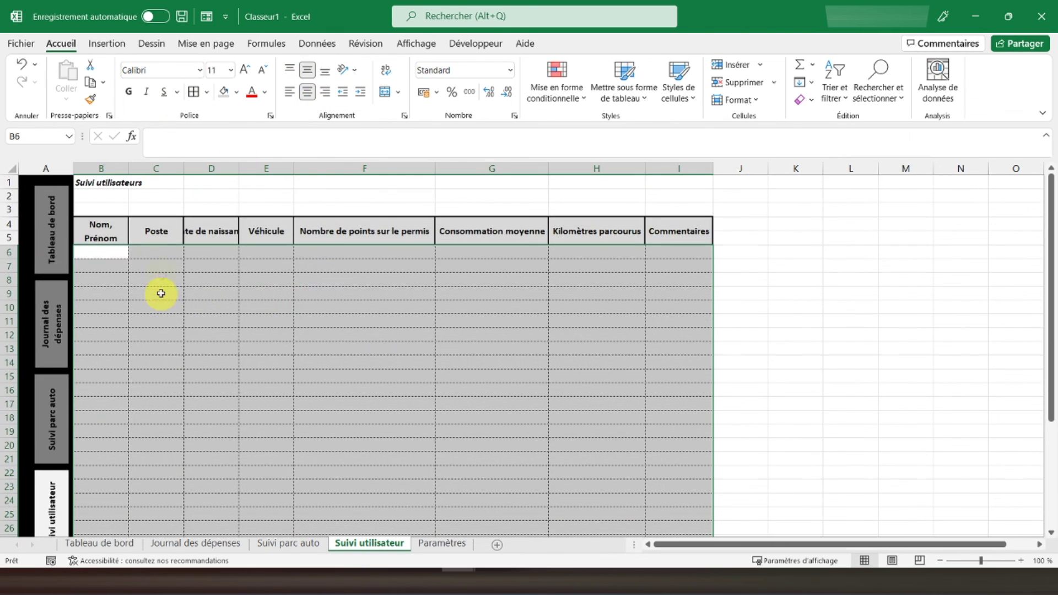
left_click(86, 182)
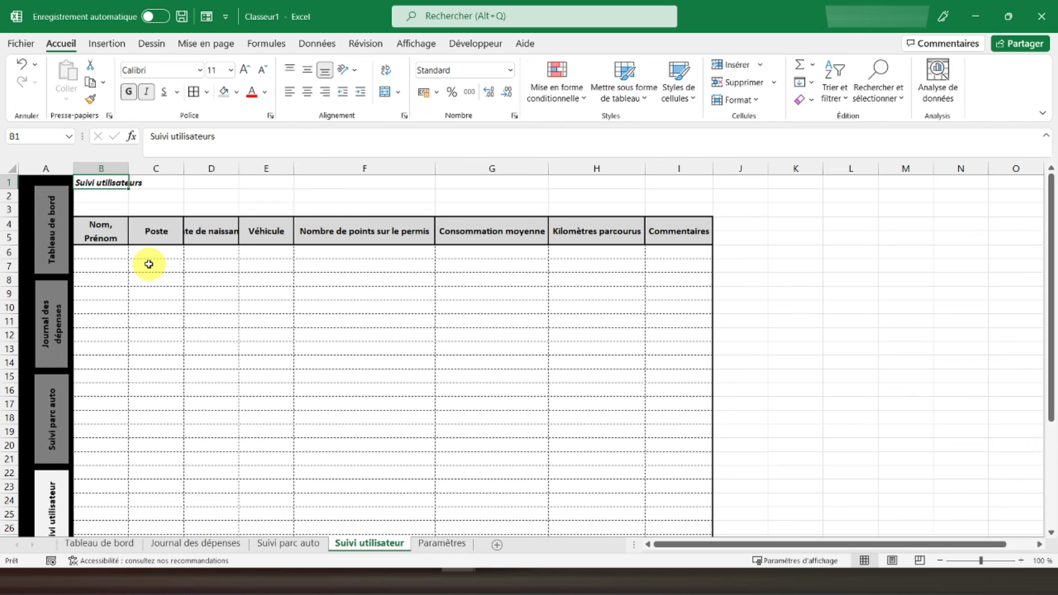
left_click(415, 48)
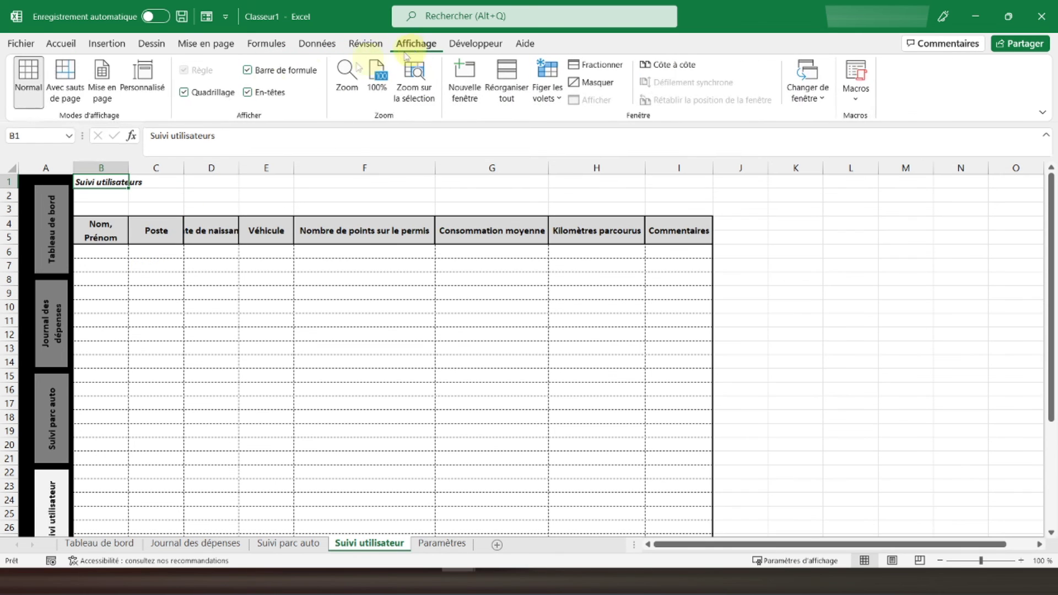
left_click(196, 98)
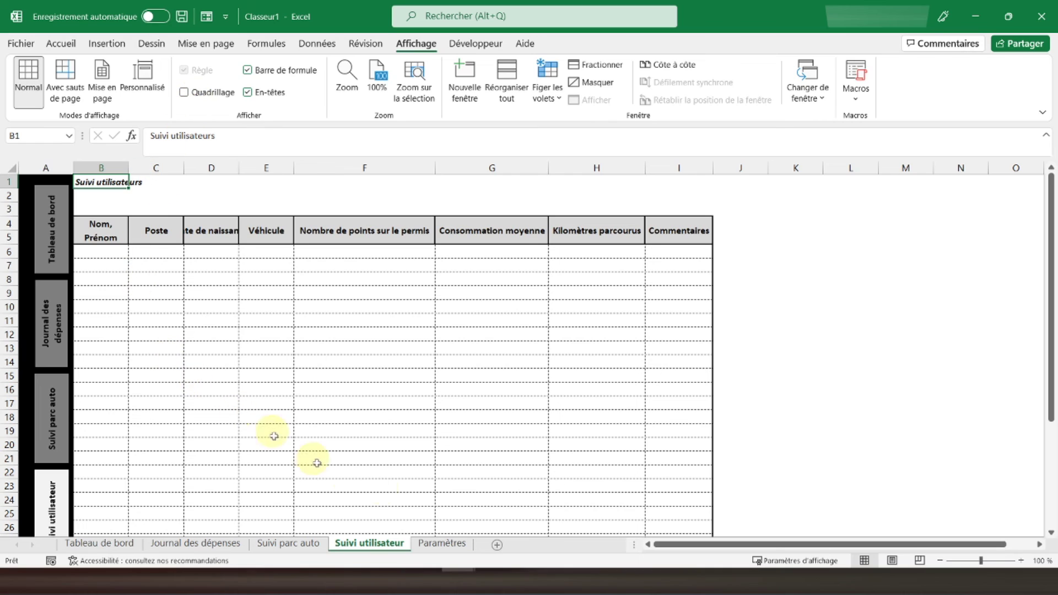
Enter the headings "Type de véhicule", "Marque", "Energie" and "Types de dépenses" in B1:E1 of the "Paramètres" sheet.
left_click(442, 542)
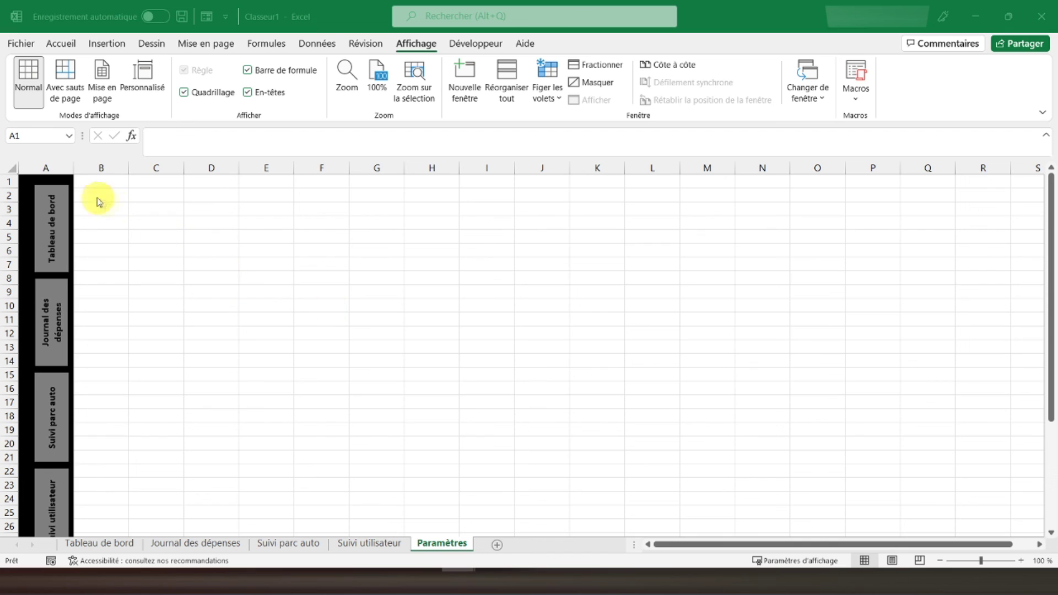
left_click(87, 184)
left_click(107, 185)
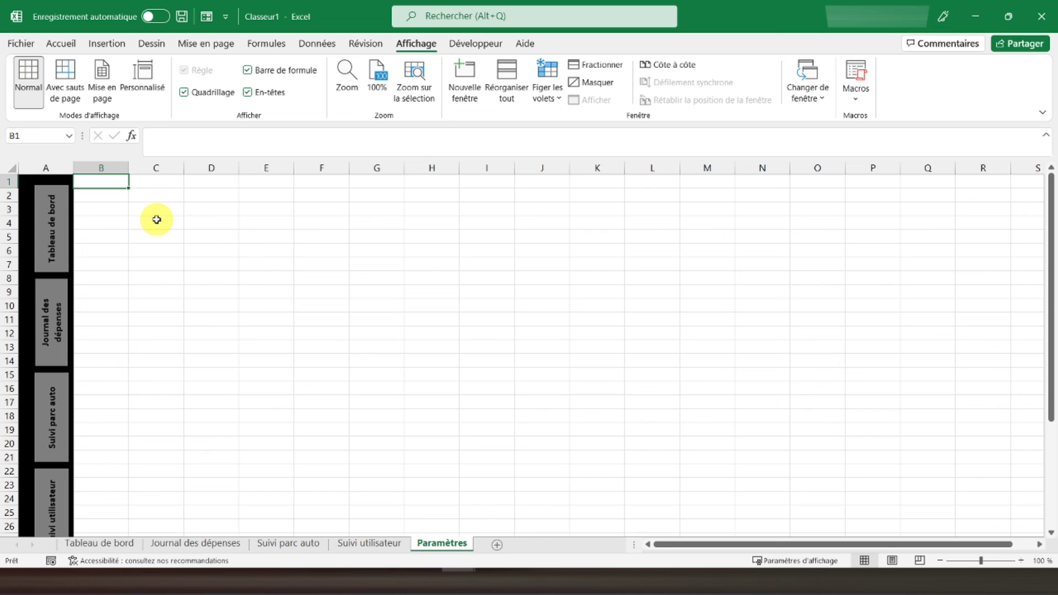
type("Type de véhicule")
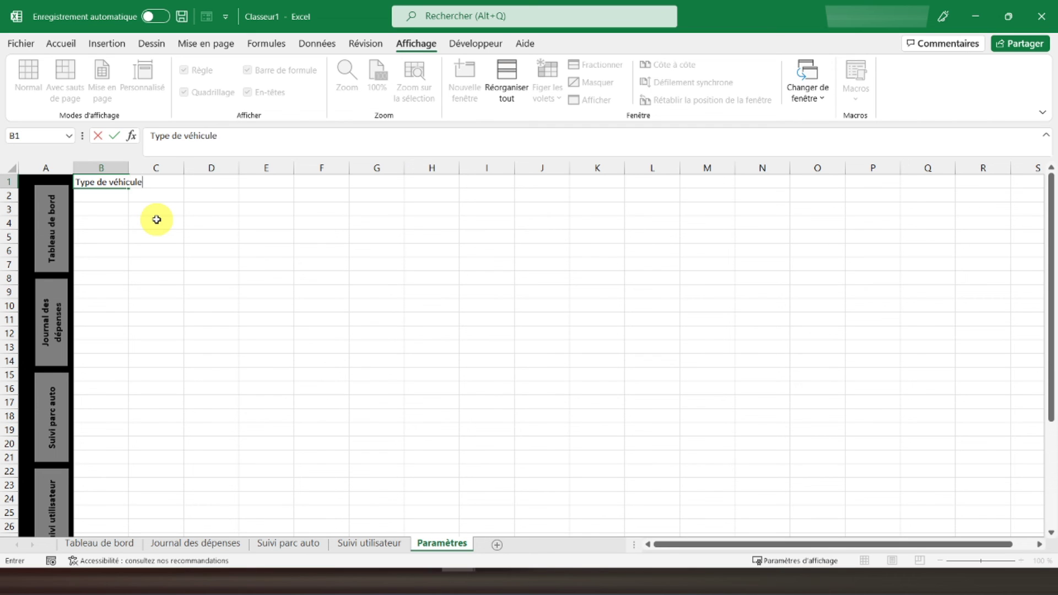
key("Tab")
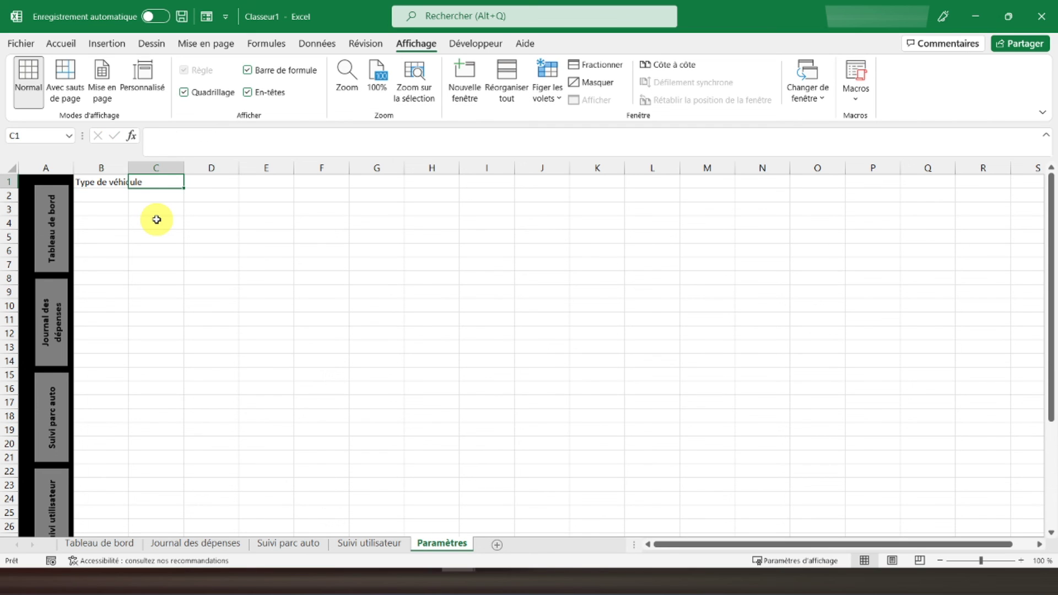
type("Marque")
key("Tab")
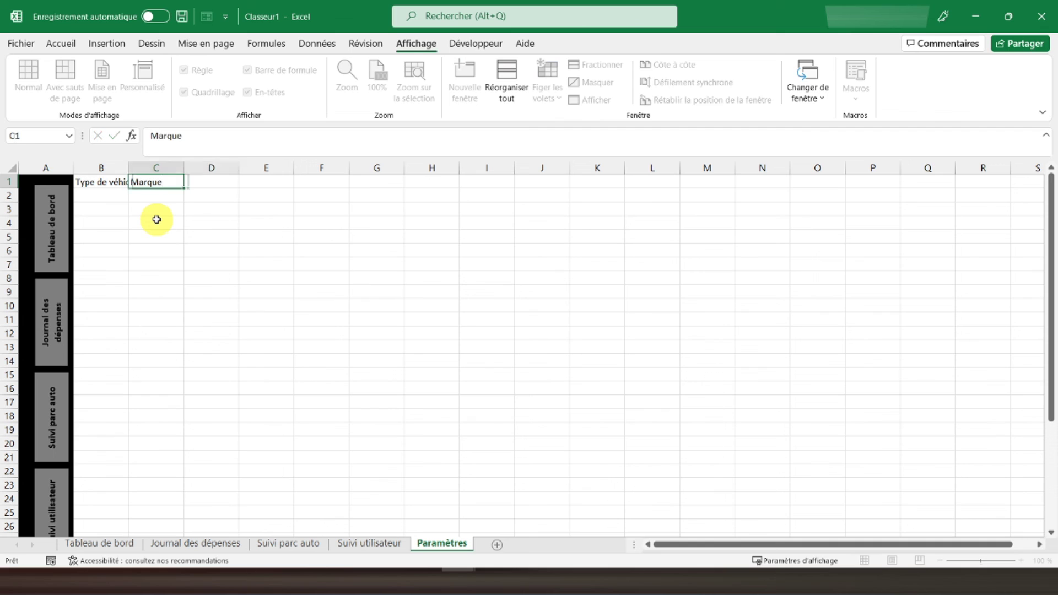
type("Energie")
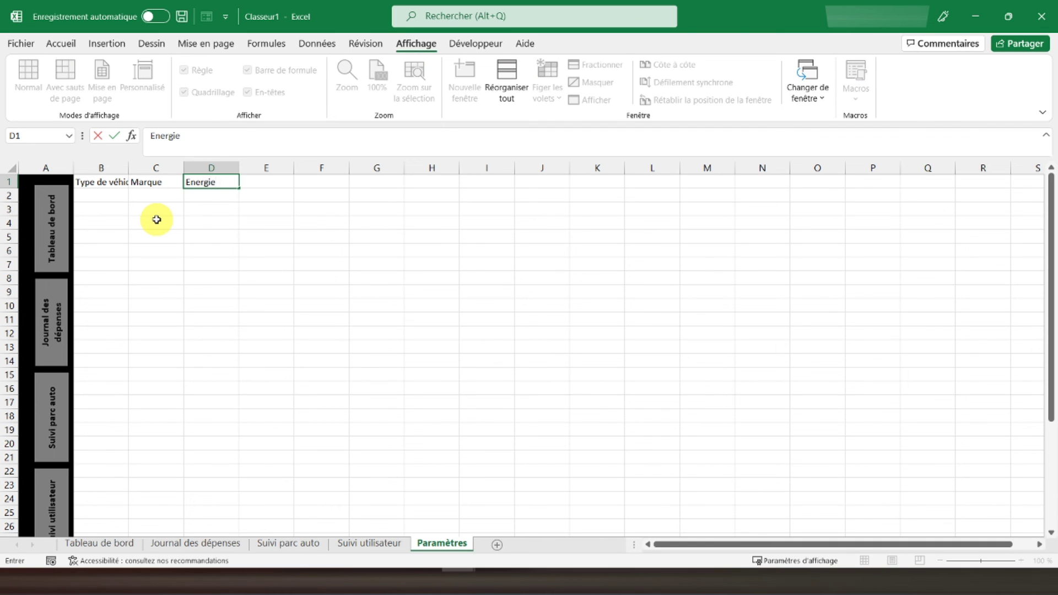
key("Tab")
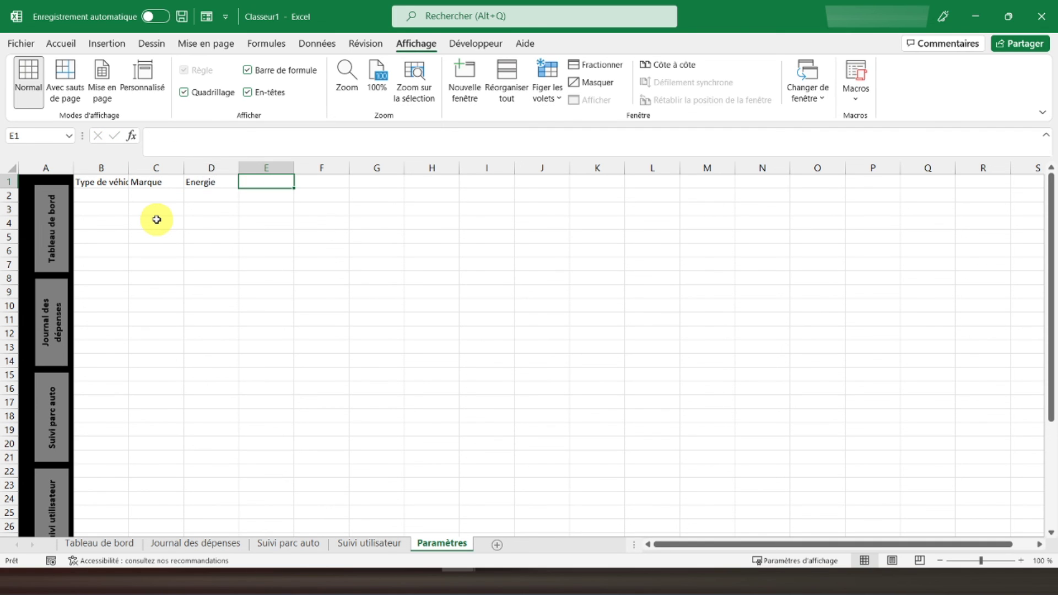
type("Types de dépenses")
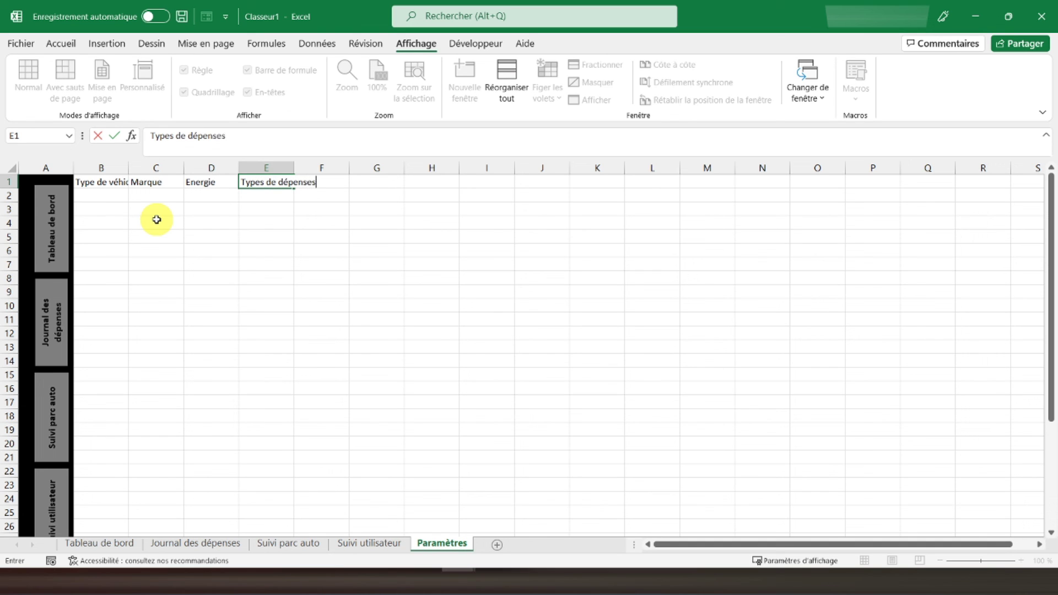
key("Return")
Make the headings in B1:E1 bold and fill their cells with light grey.
left_click_drag(94, 182, 246, 181)
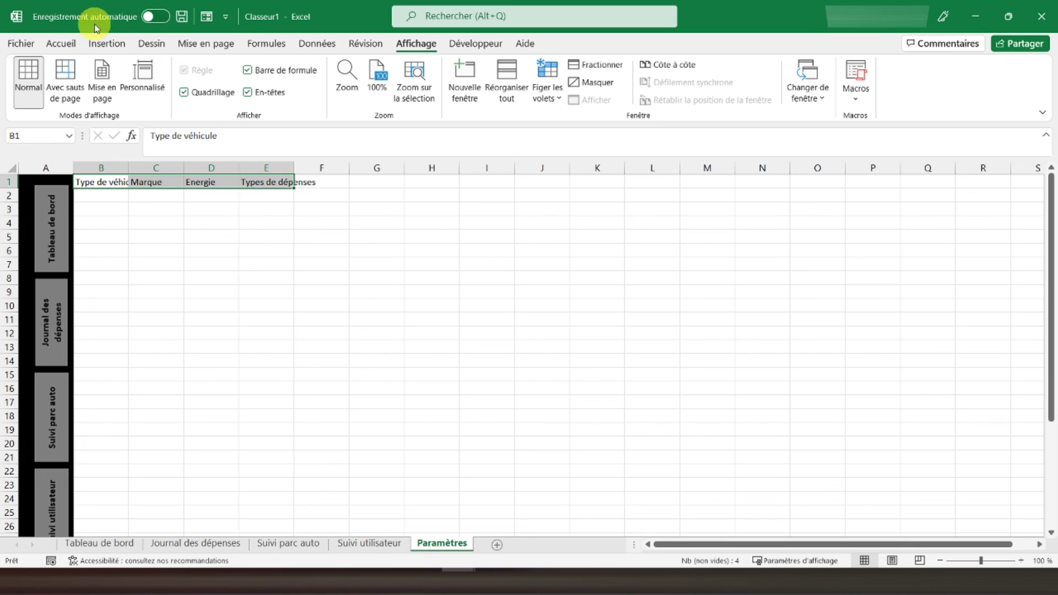
left_click(65, 43)
left_click(129, 91)
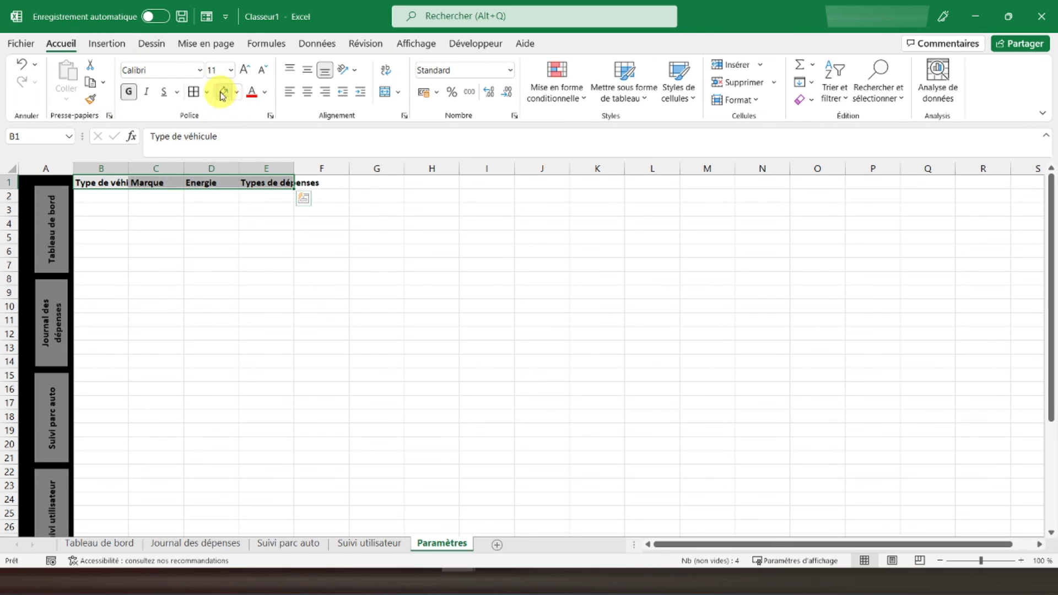
Fit the widths of columns E and B to their headings and centre the headings horizontally and vertically.
double_click(294, 168)
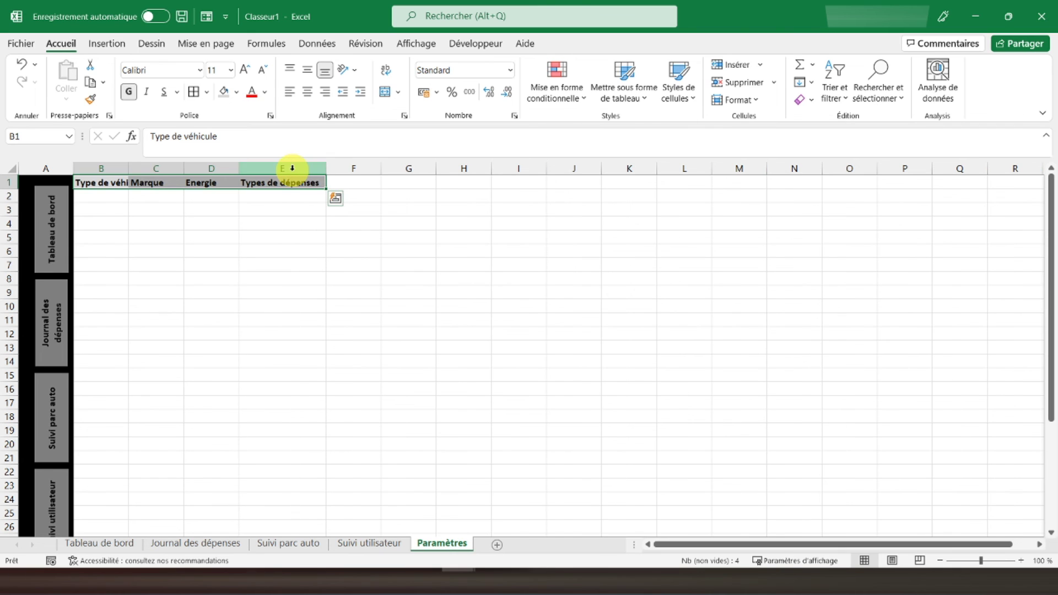
double_click(129, 168)
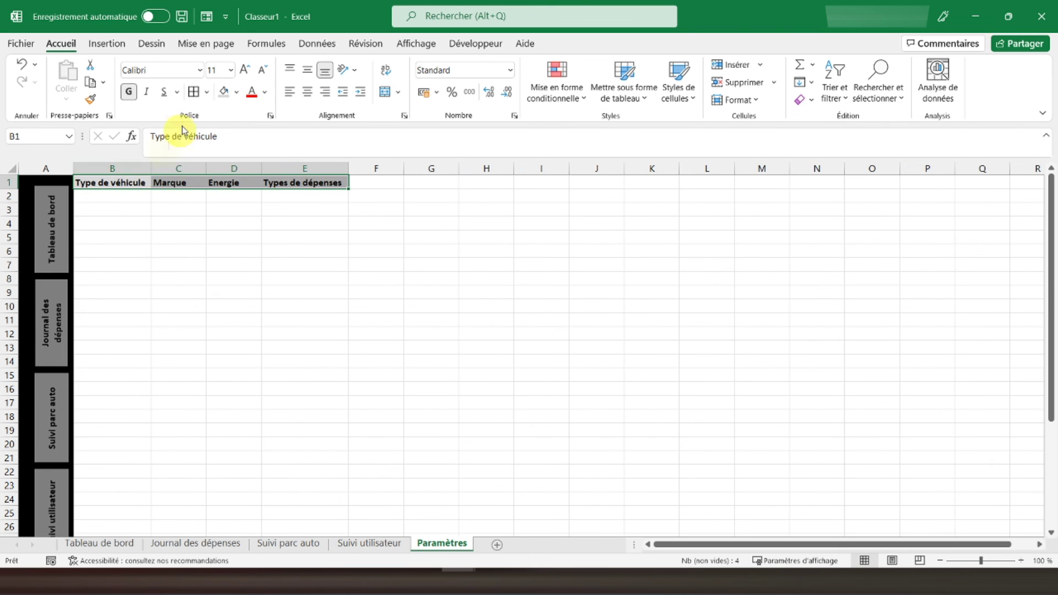
left_click(311, 95)
left_click(307, 70)
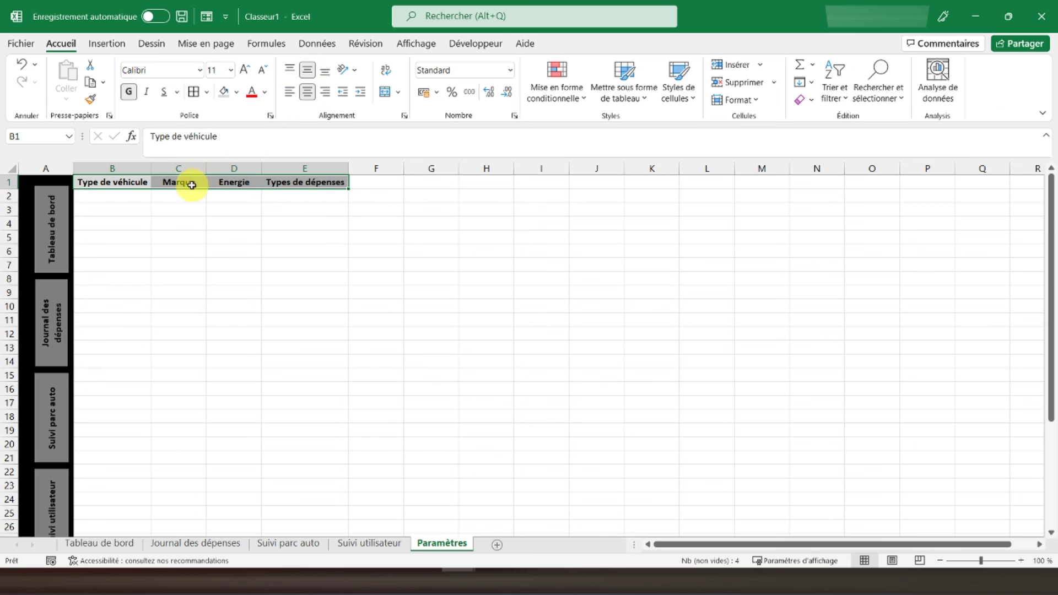
Apply medium solid outline and inside borders to the heading cells B1:E1.
left_click(207, 92)
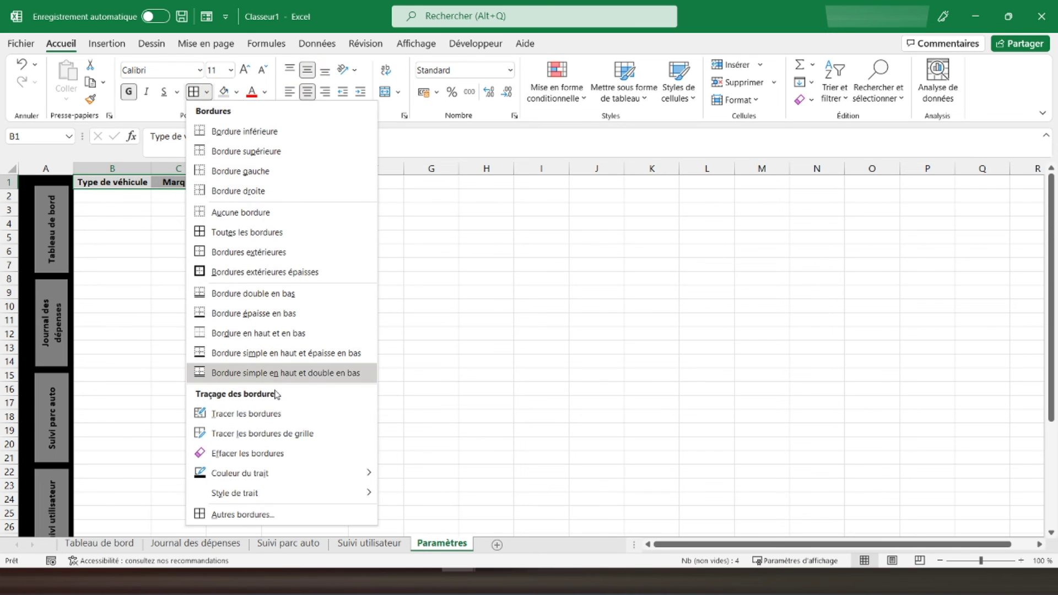
left_click(263, 513)
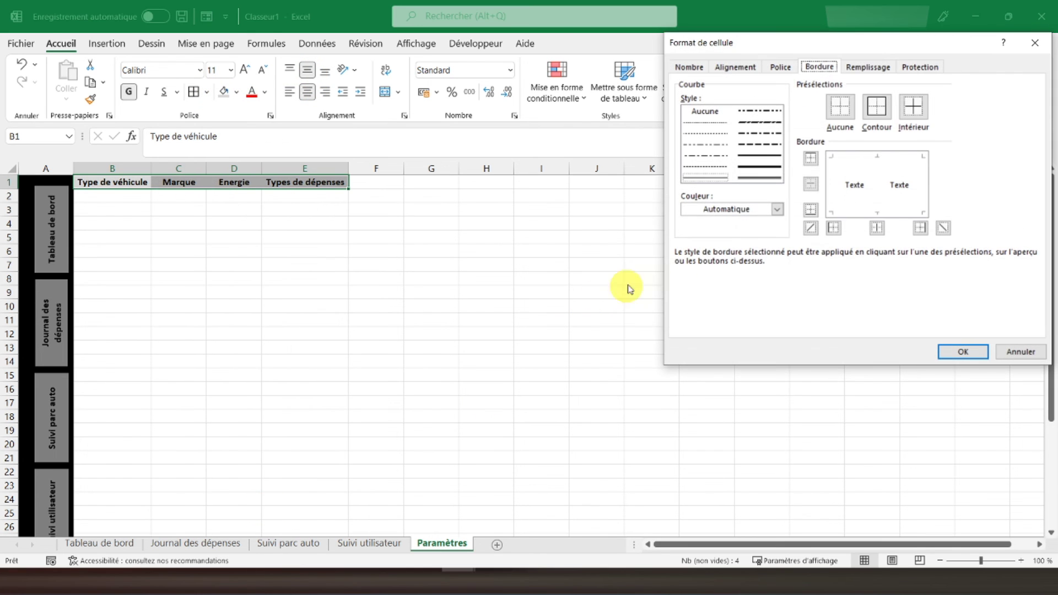
left_click(760, 156)
left_click(877, 106)
left_click(913, 107)
left_click(963, 352)
Give the cells B2:E6 below the headings a thick outside border and thin dashed inside borders.
left_click_drag(99, 196, 284, 255)
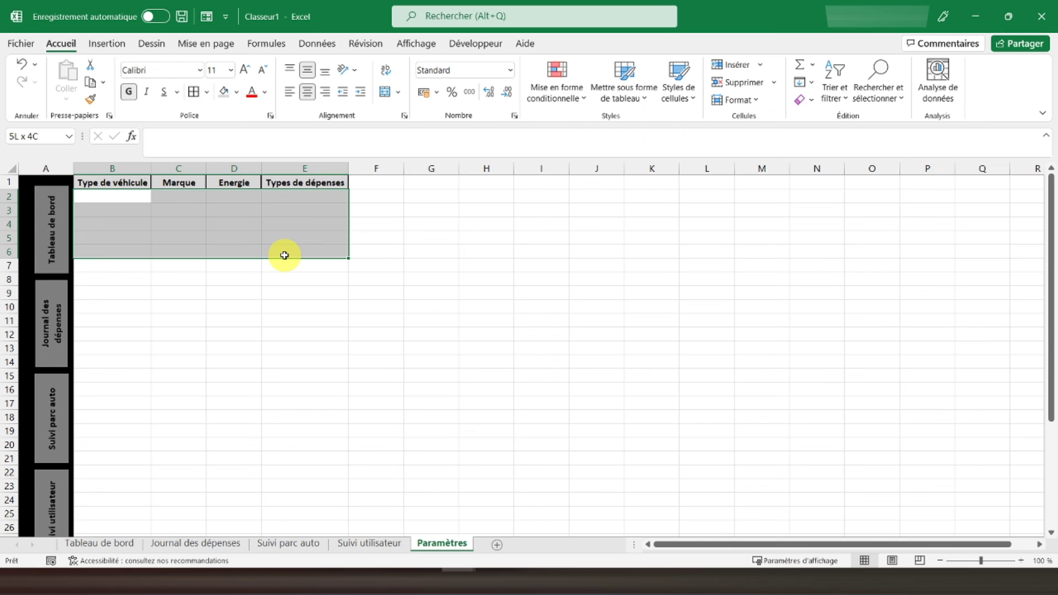
left_click(207, 92)
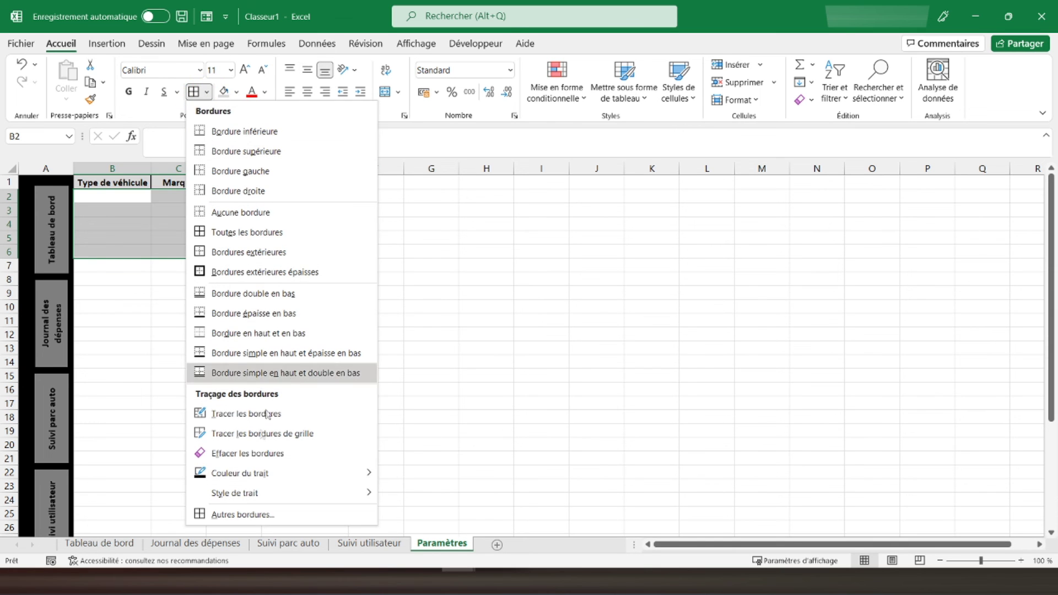
left_click(238, 275)
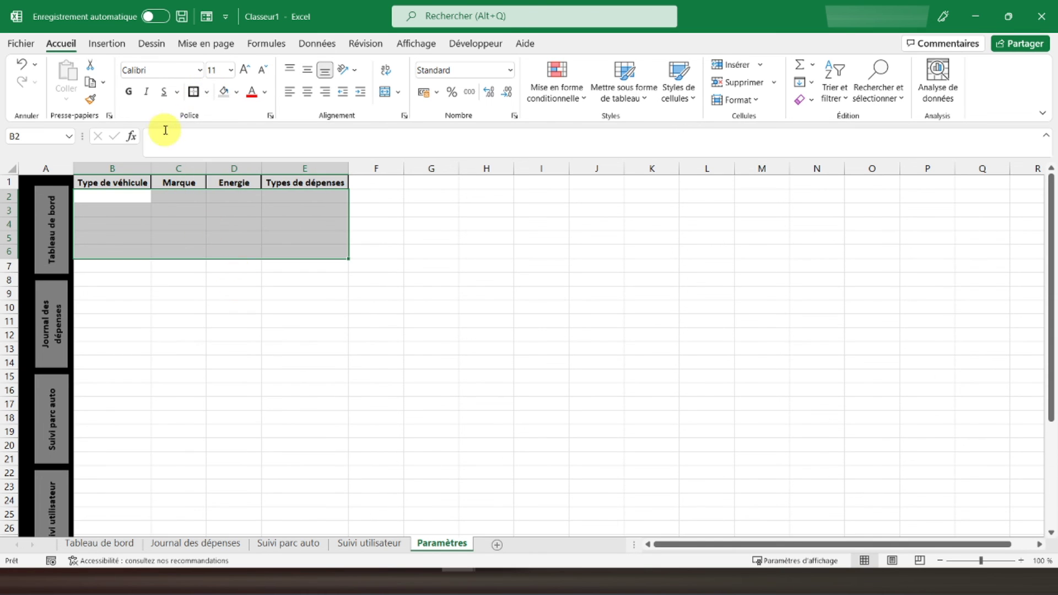
left_click(209, 98)
left_click(242, 512)
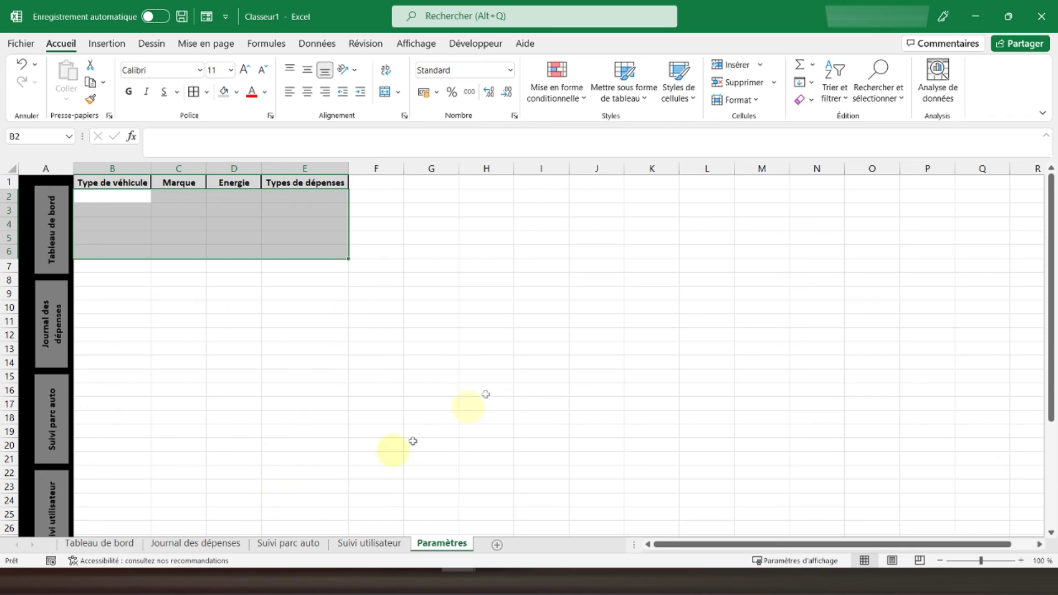
left_click(913, 113)
left_click(967, 354)
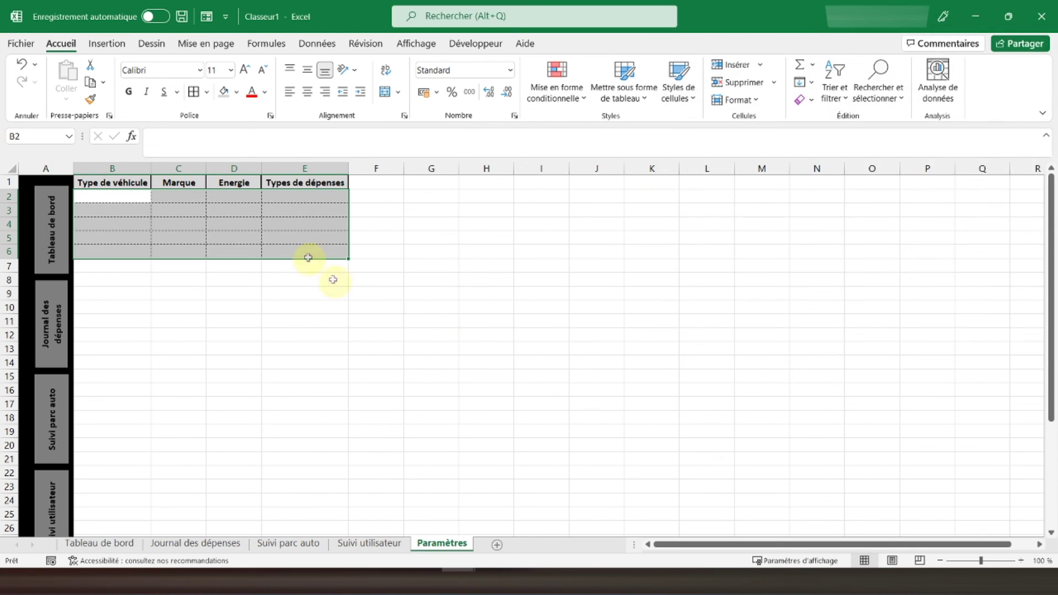
Centre the cells B2:E6 horizontally and vertically, and hide the gridlines of the "Paramètres" sheet.
left_click(307, 91)
left_click(307, 70)
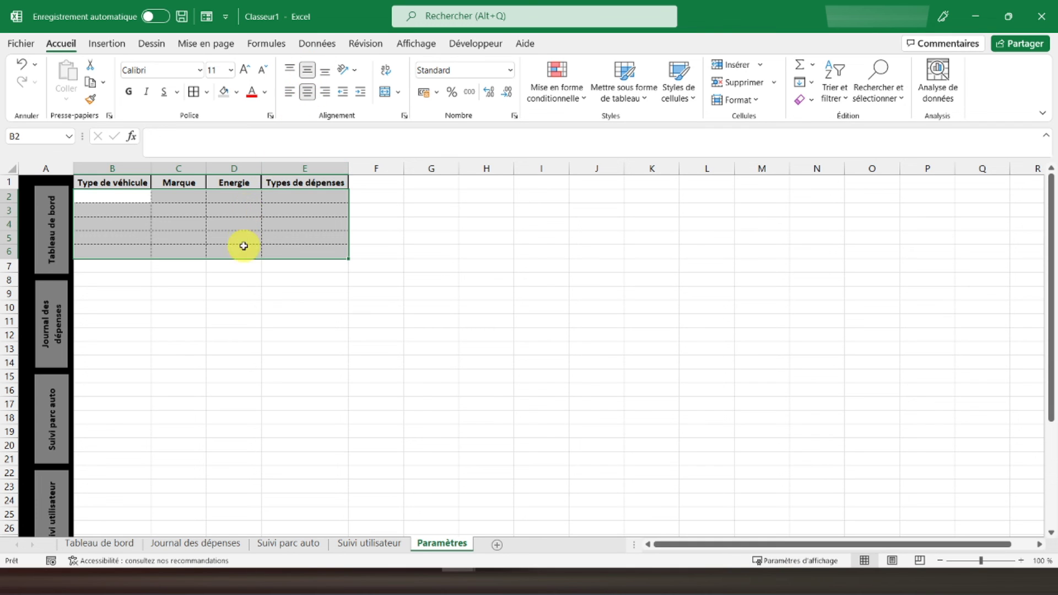
left_click(105, 183)
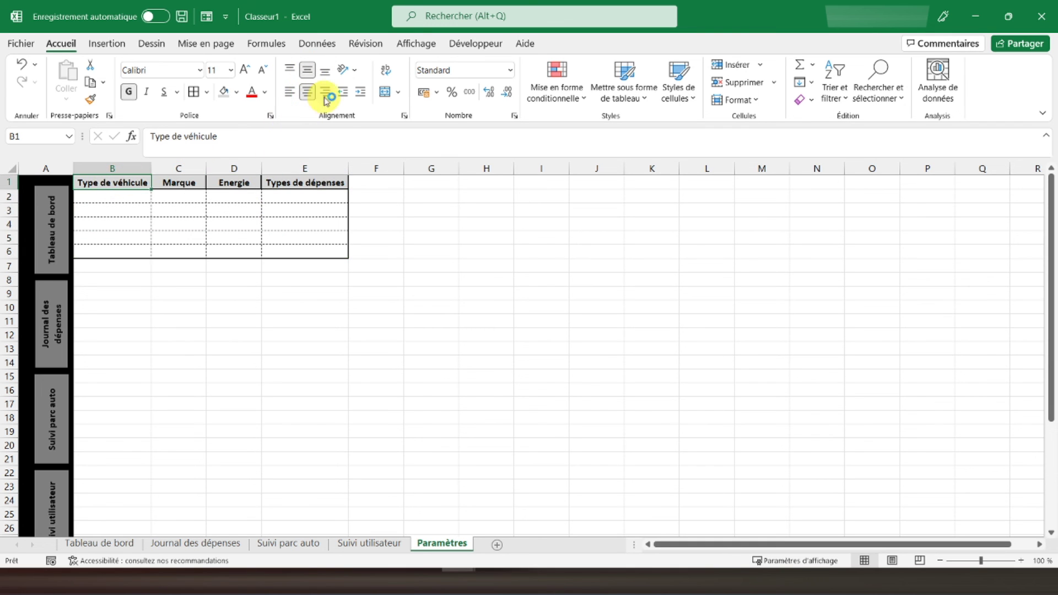
left_click(417, 44)
left_click(193, 92)
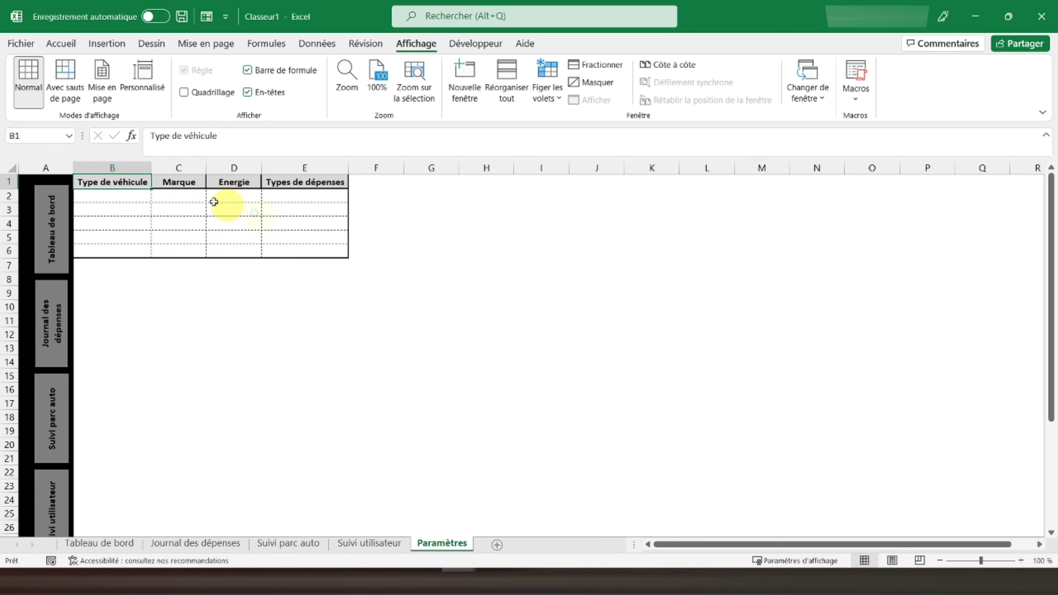
Test the column A navigation links in turn: Suivi utilisateur, Suivi parc auto, Journal des dépenses and Tableau de bord.
scroll(135, 302, "down", 1)
scroll(135, 302, "down", 3)
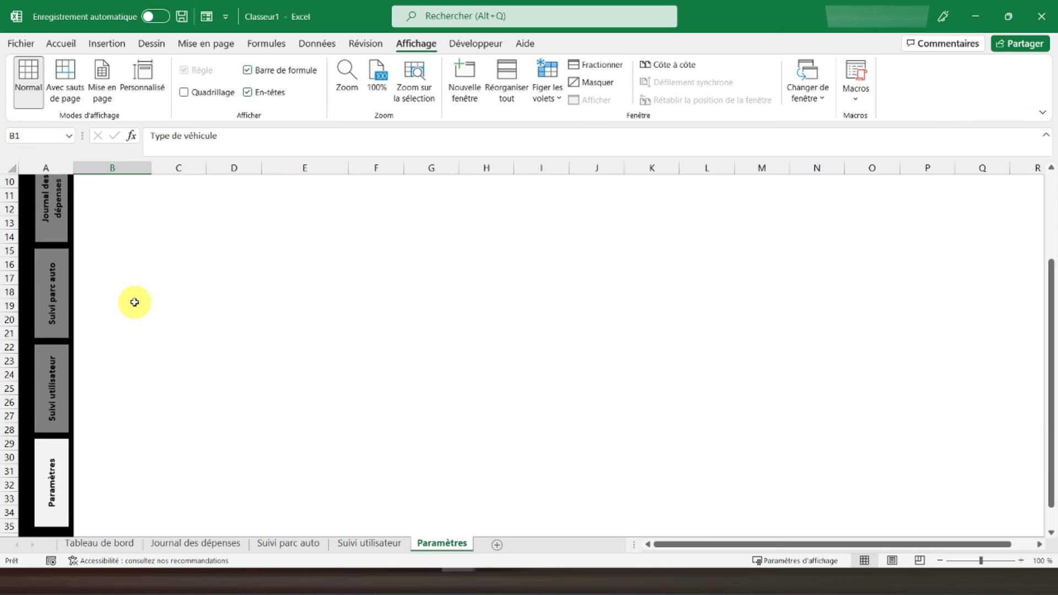
left_click(65, 383)
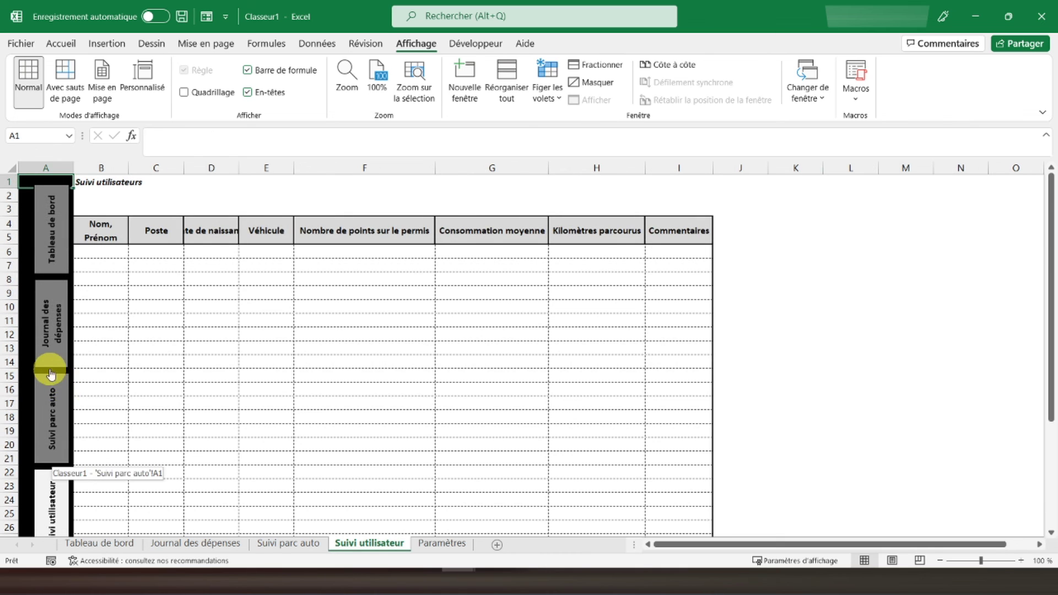
left_click(52, 405)
left_click(52, 338)
left_click(54, 254)
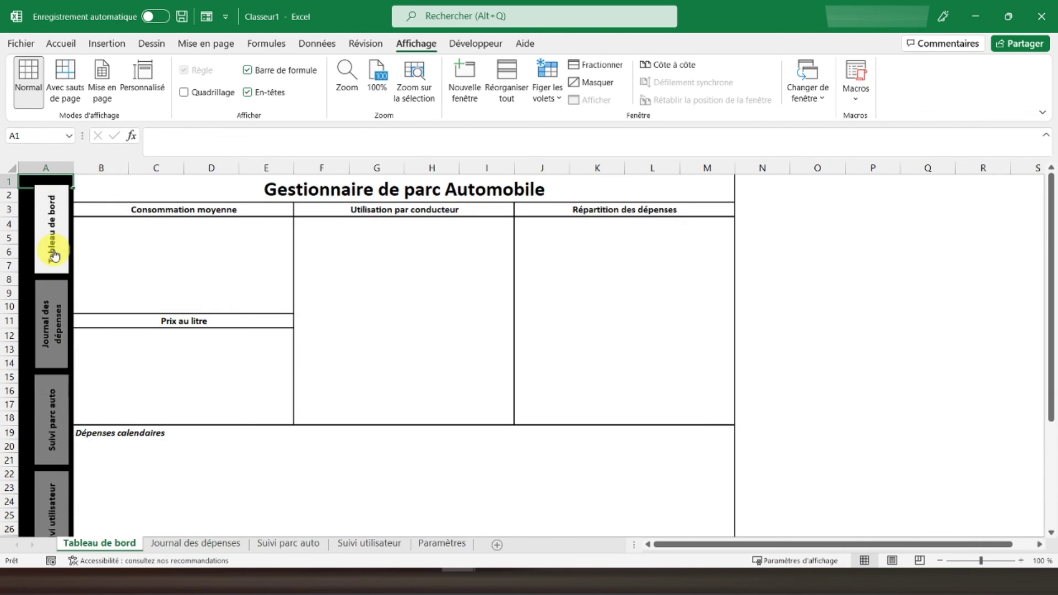